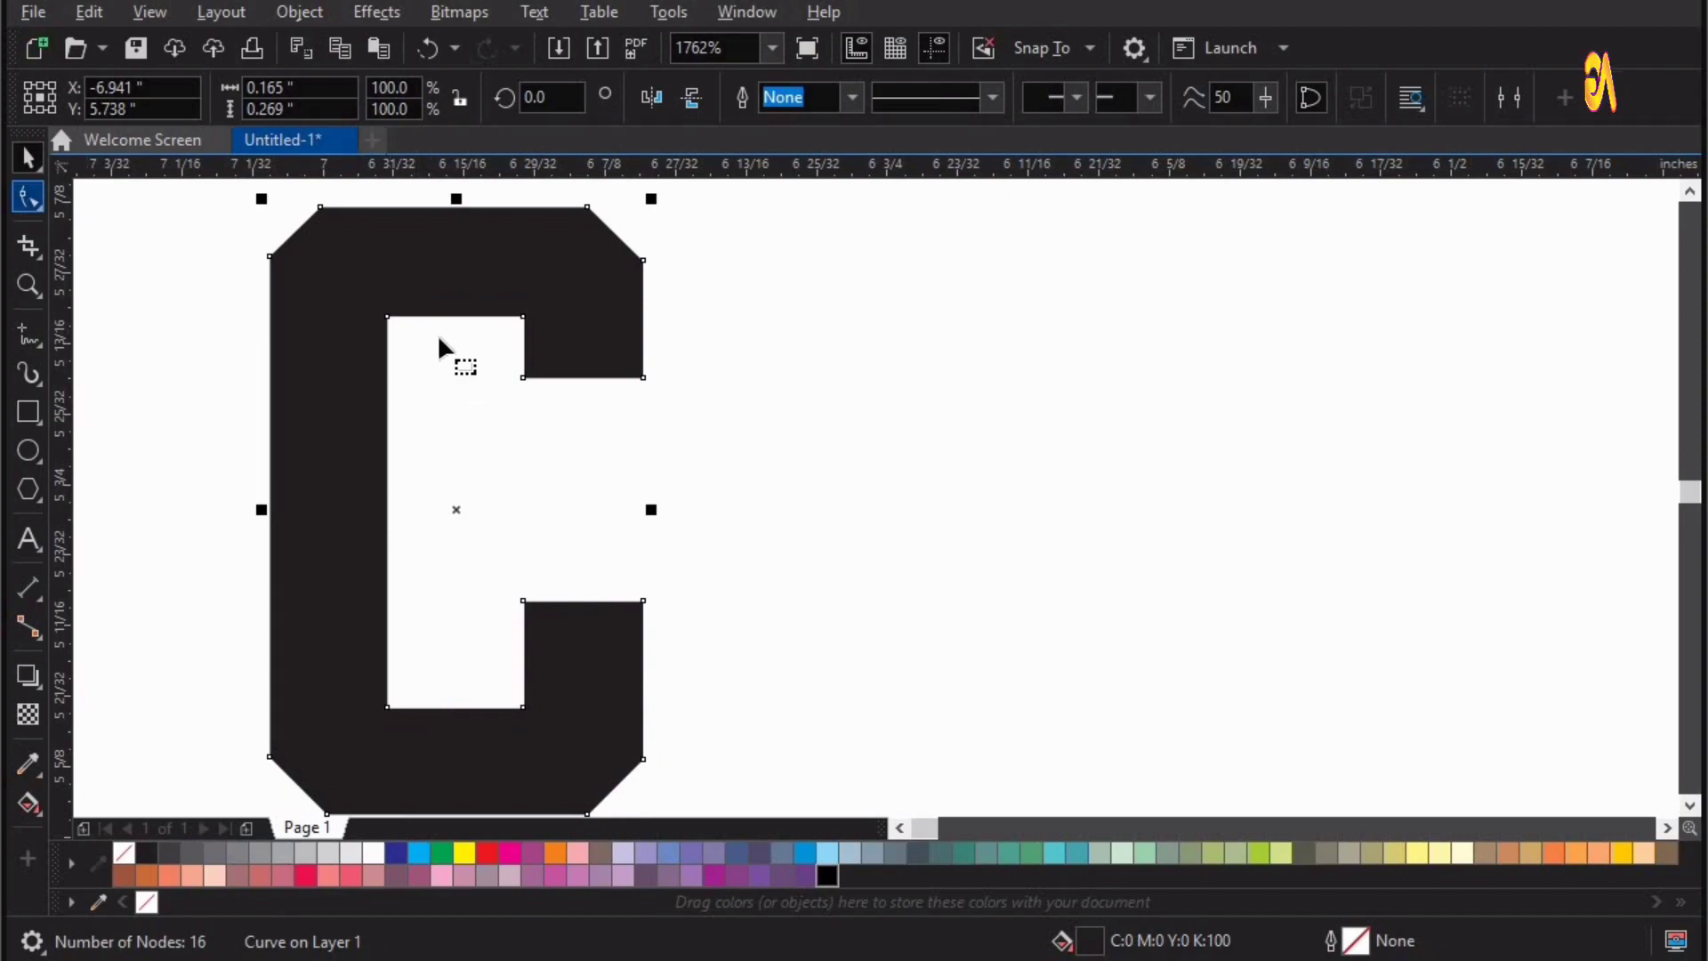
Fillet the four inner corners of the C with a 0.02-inch radius using the Corners settings
{"action": "left_click_drag", "start_coordinate": [351, 279], "coordinate": [554, 352]}
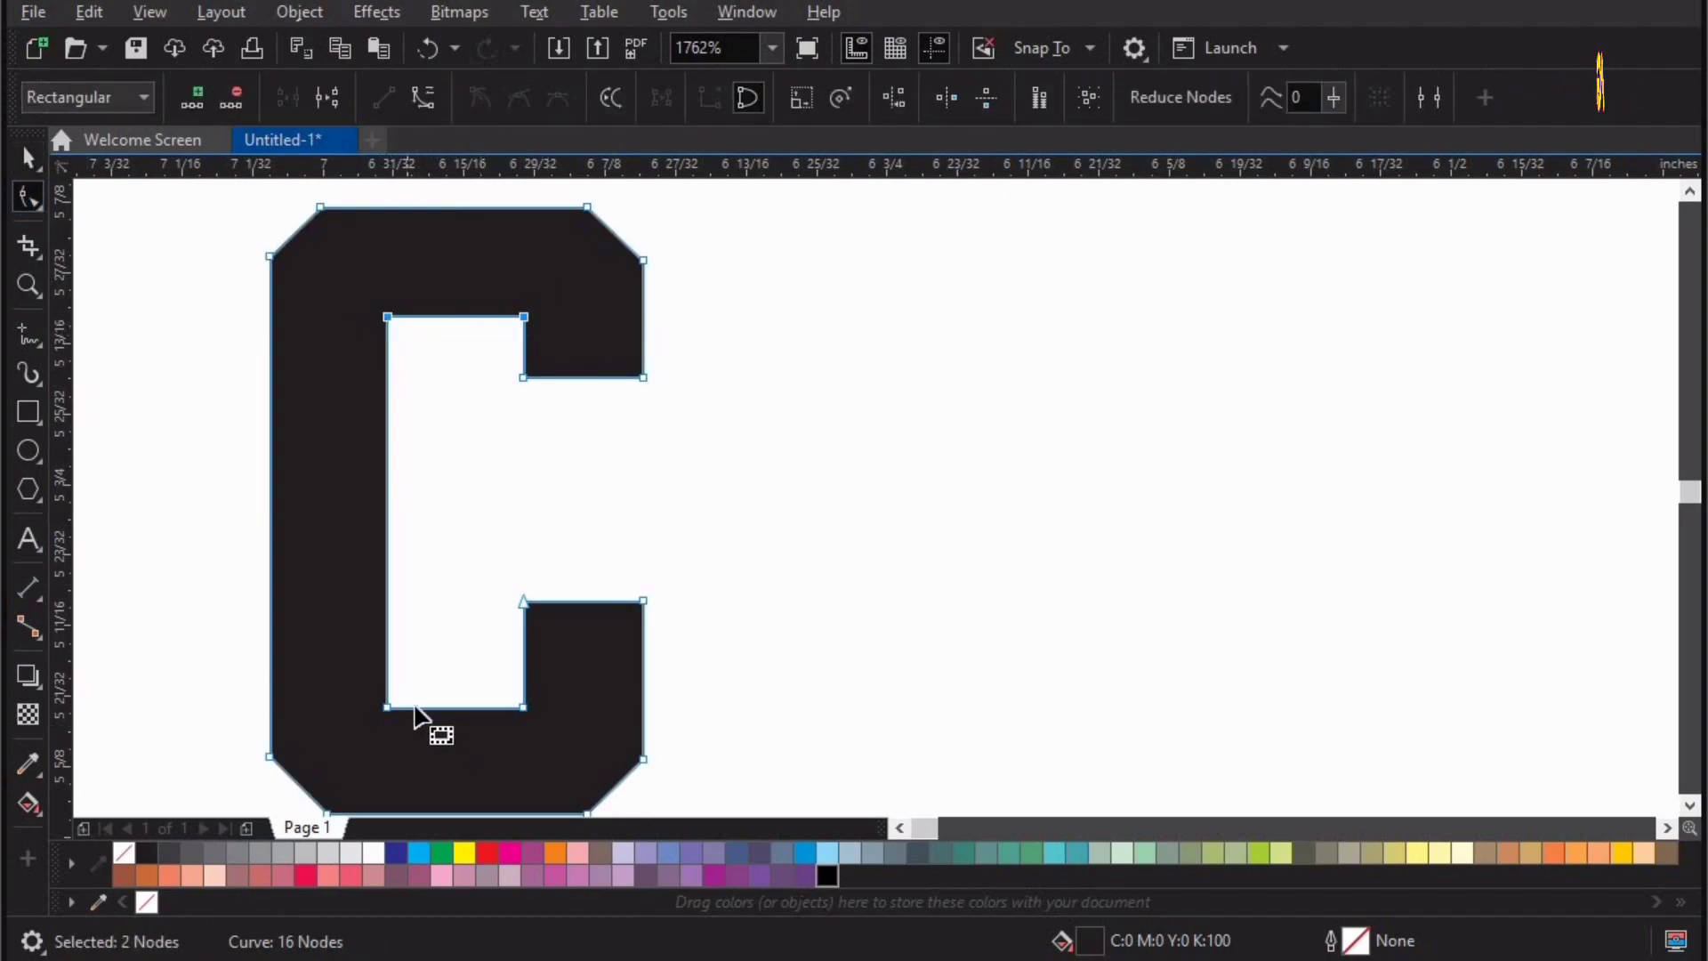
{"action": "left_click_drag", "start_coordinate": [351, 680], "coordinate": [597, 769]}
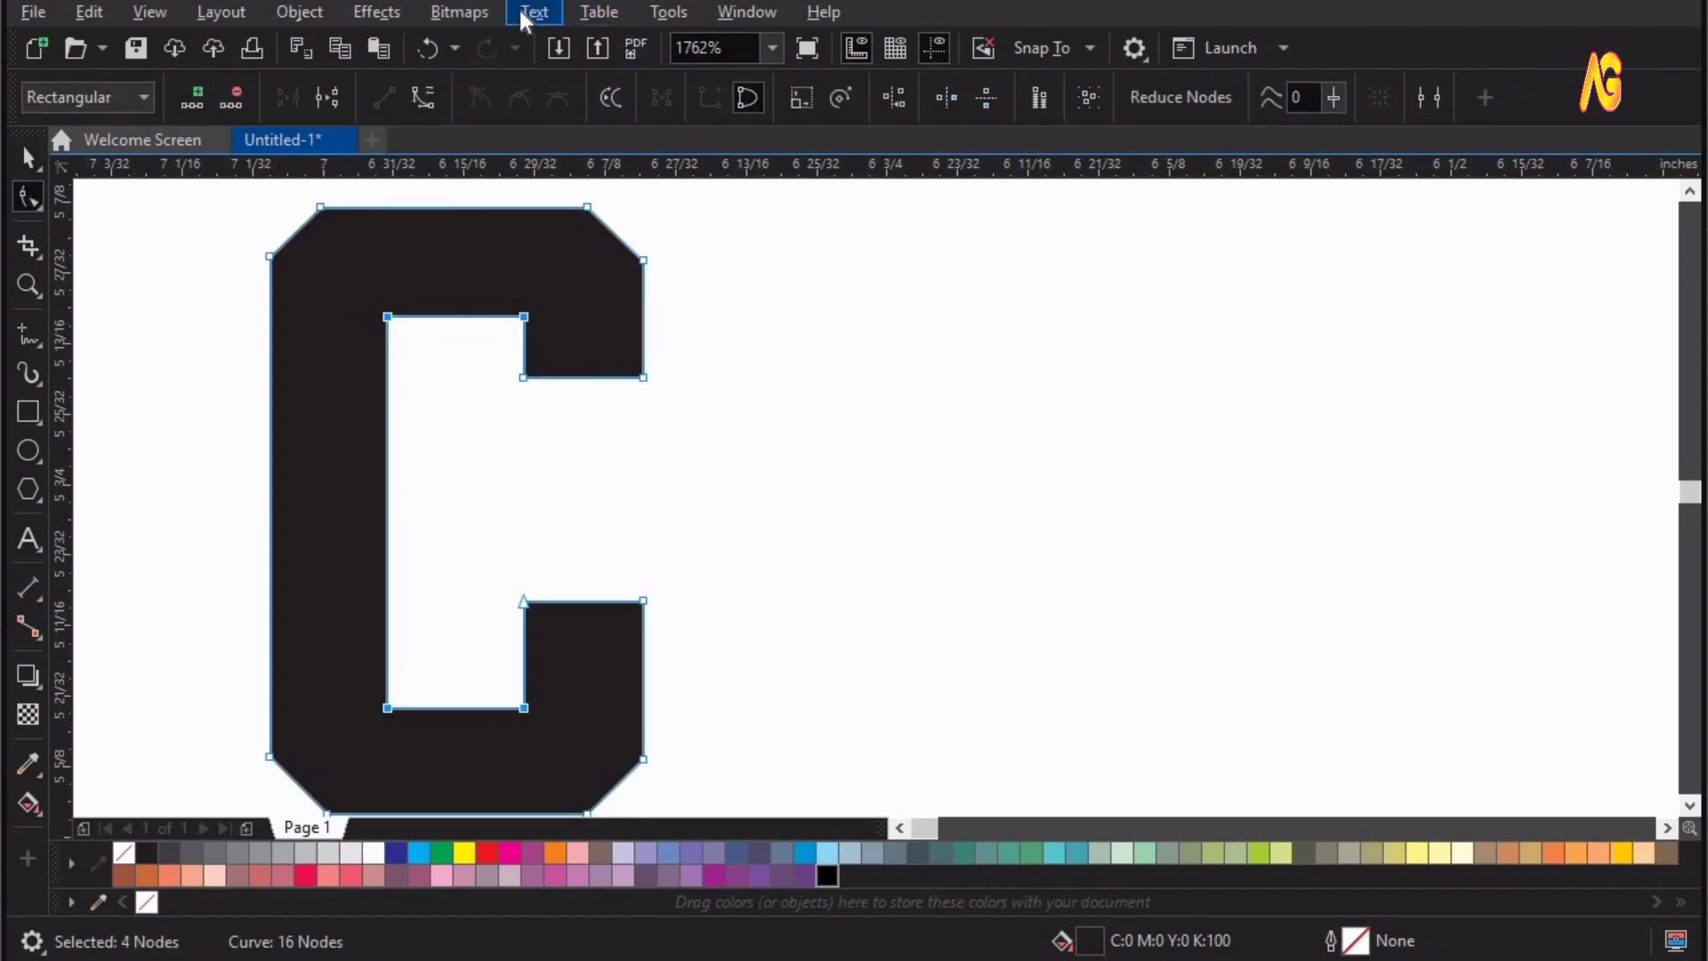
{"action": "left_click", "coordinate": [737, 14]}
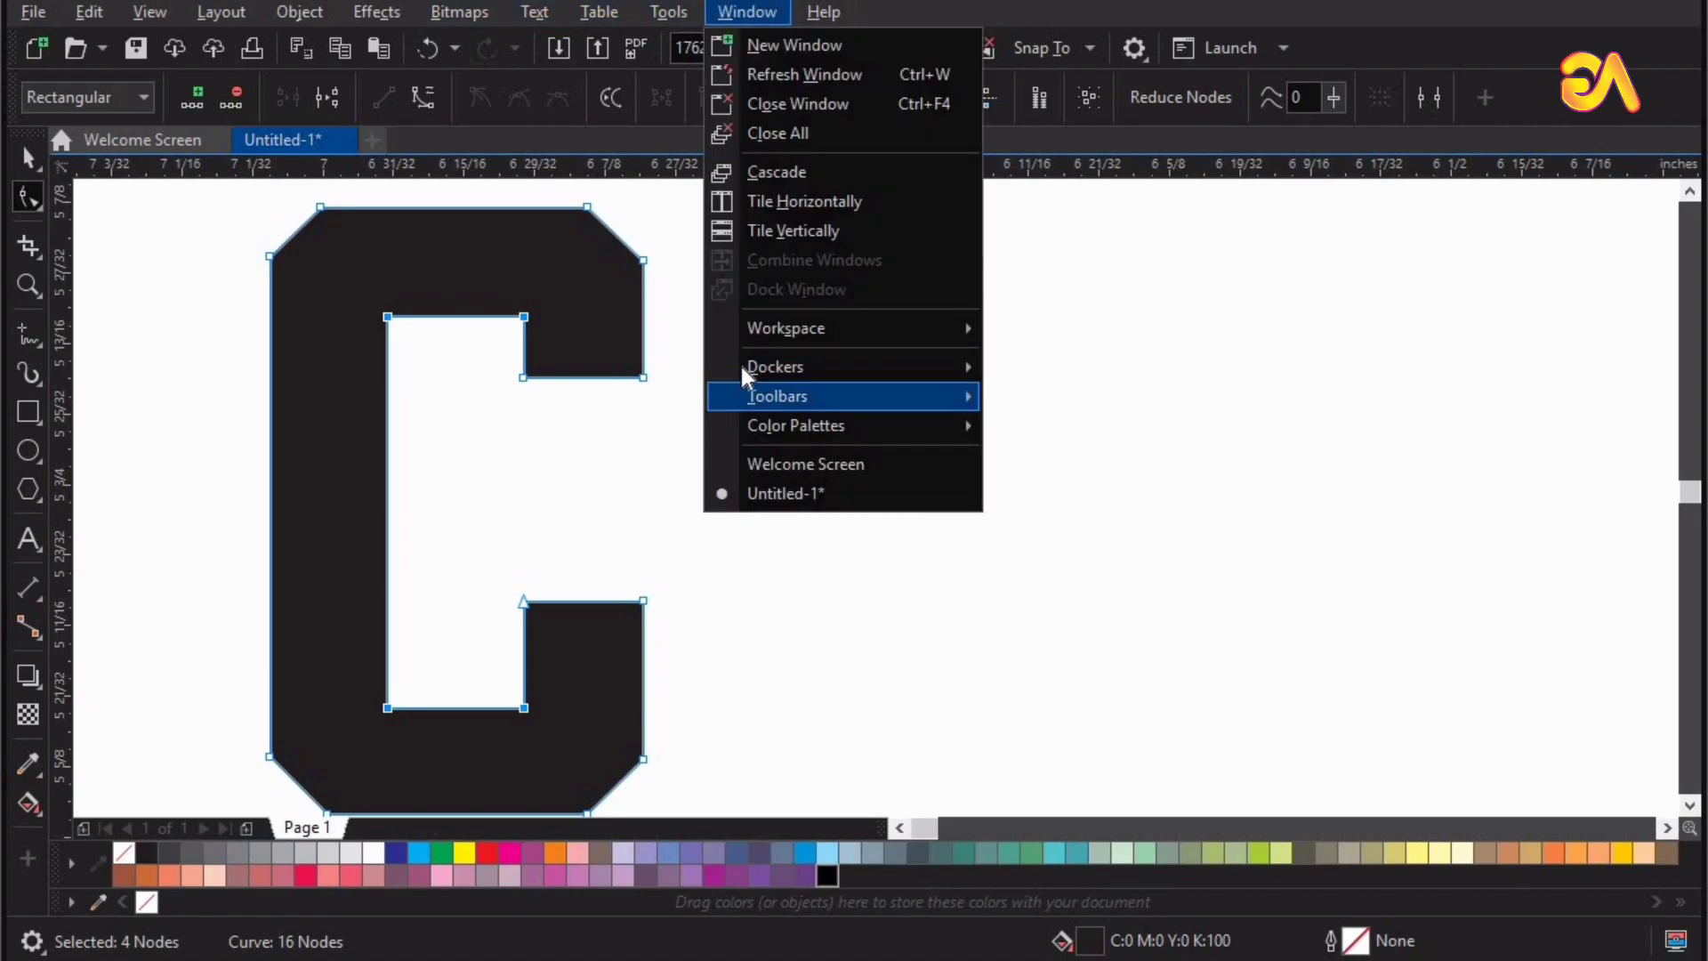
{"action": "mouse_move", "coordinate": [777, 366]}
{"action": "left_click", "coordinate": [1096, 452]}
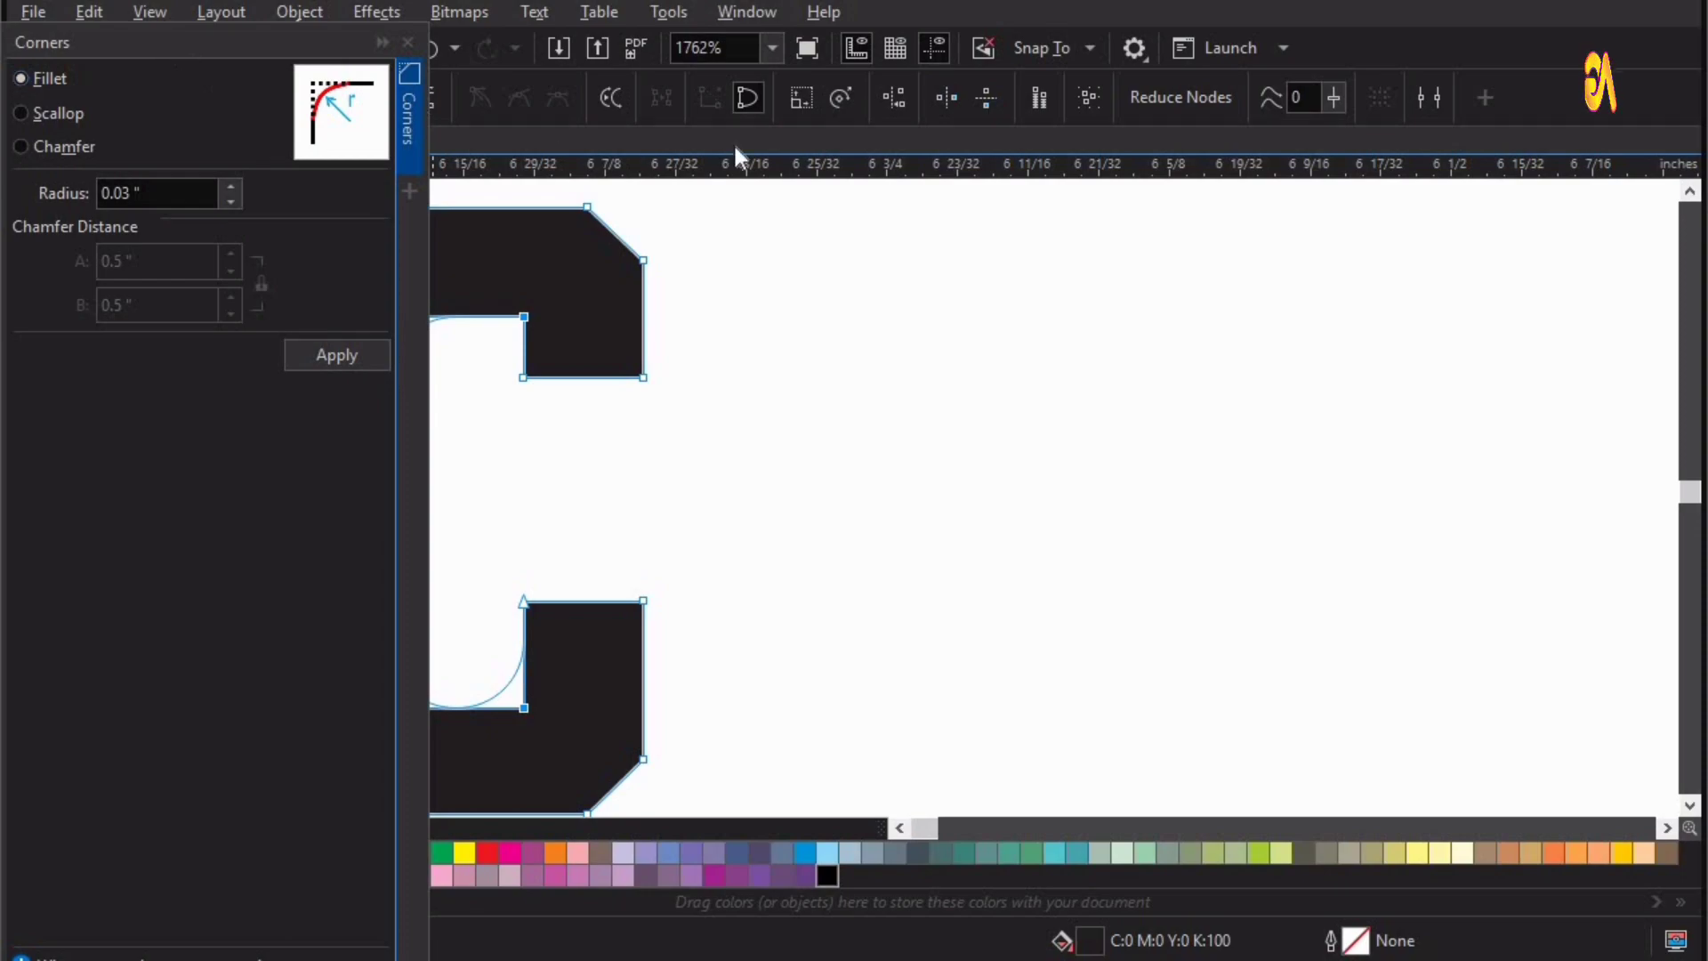
{"action": "left_click_drag", "start_coordinate": [734, 147], "coordinate": [1118, 158]}
{"action": "left_click", "coordinate": [1193, 321]}
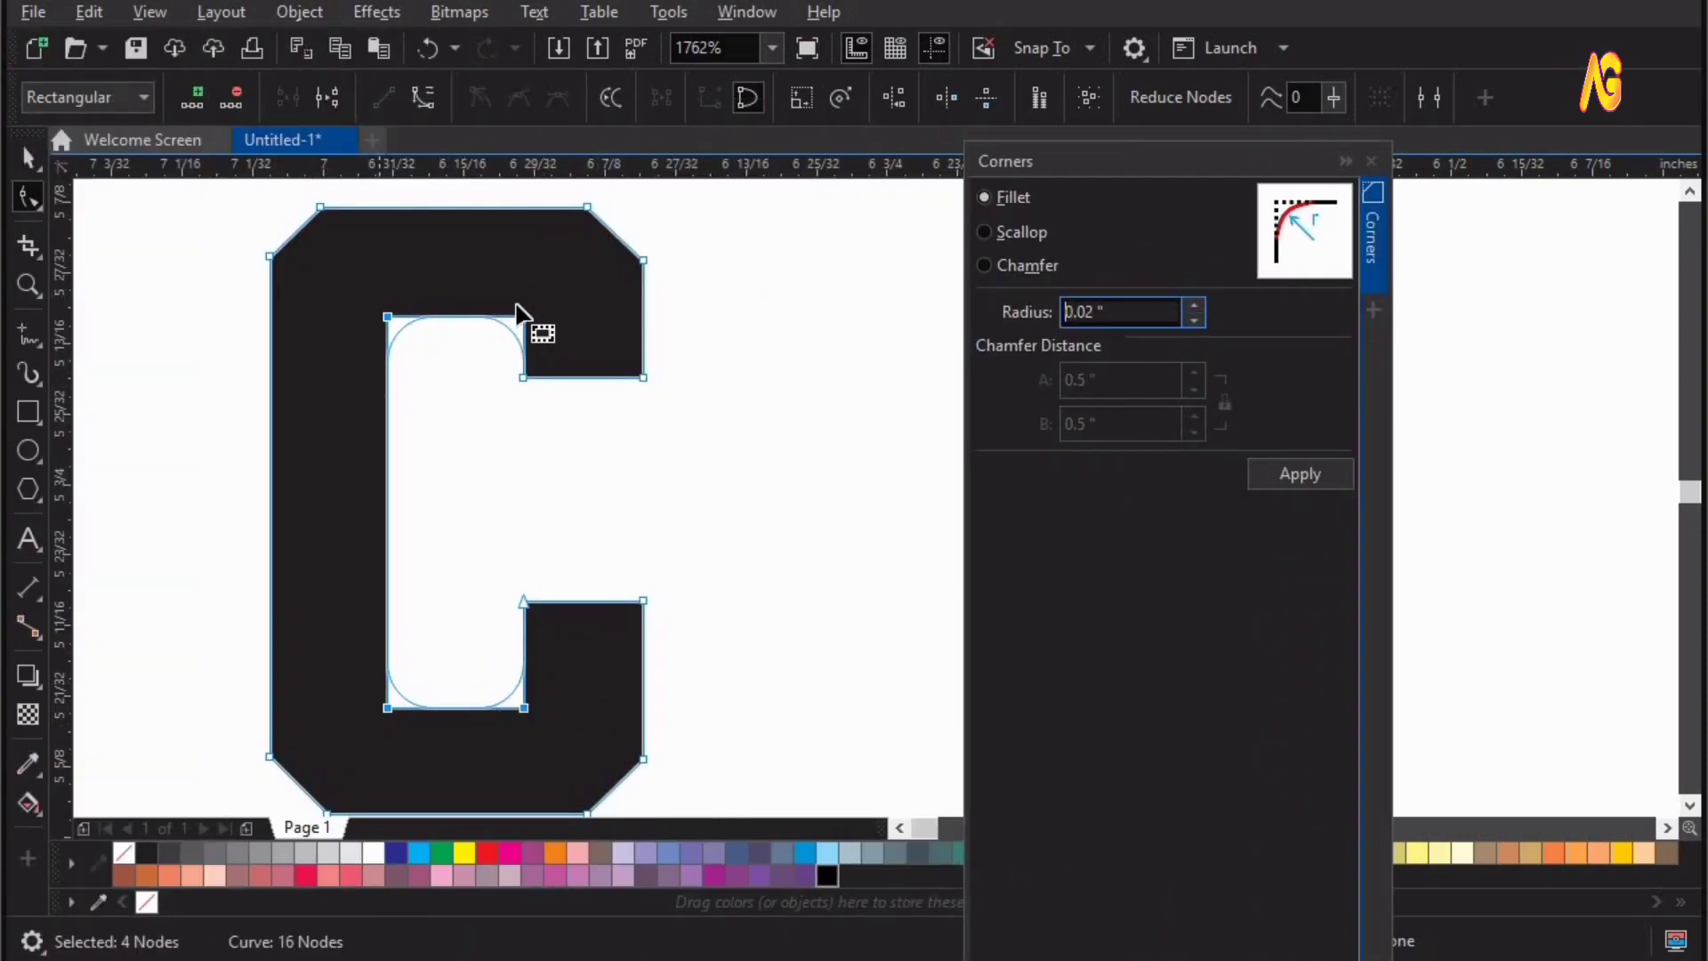
{"action": "left_click", "coordinate": [1273, 471]}
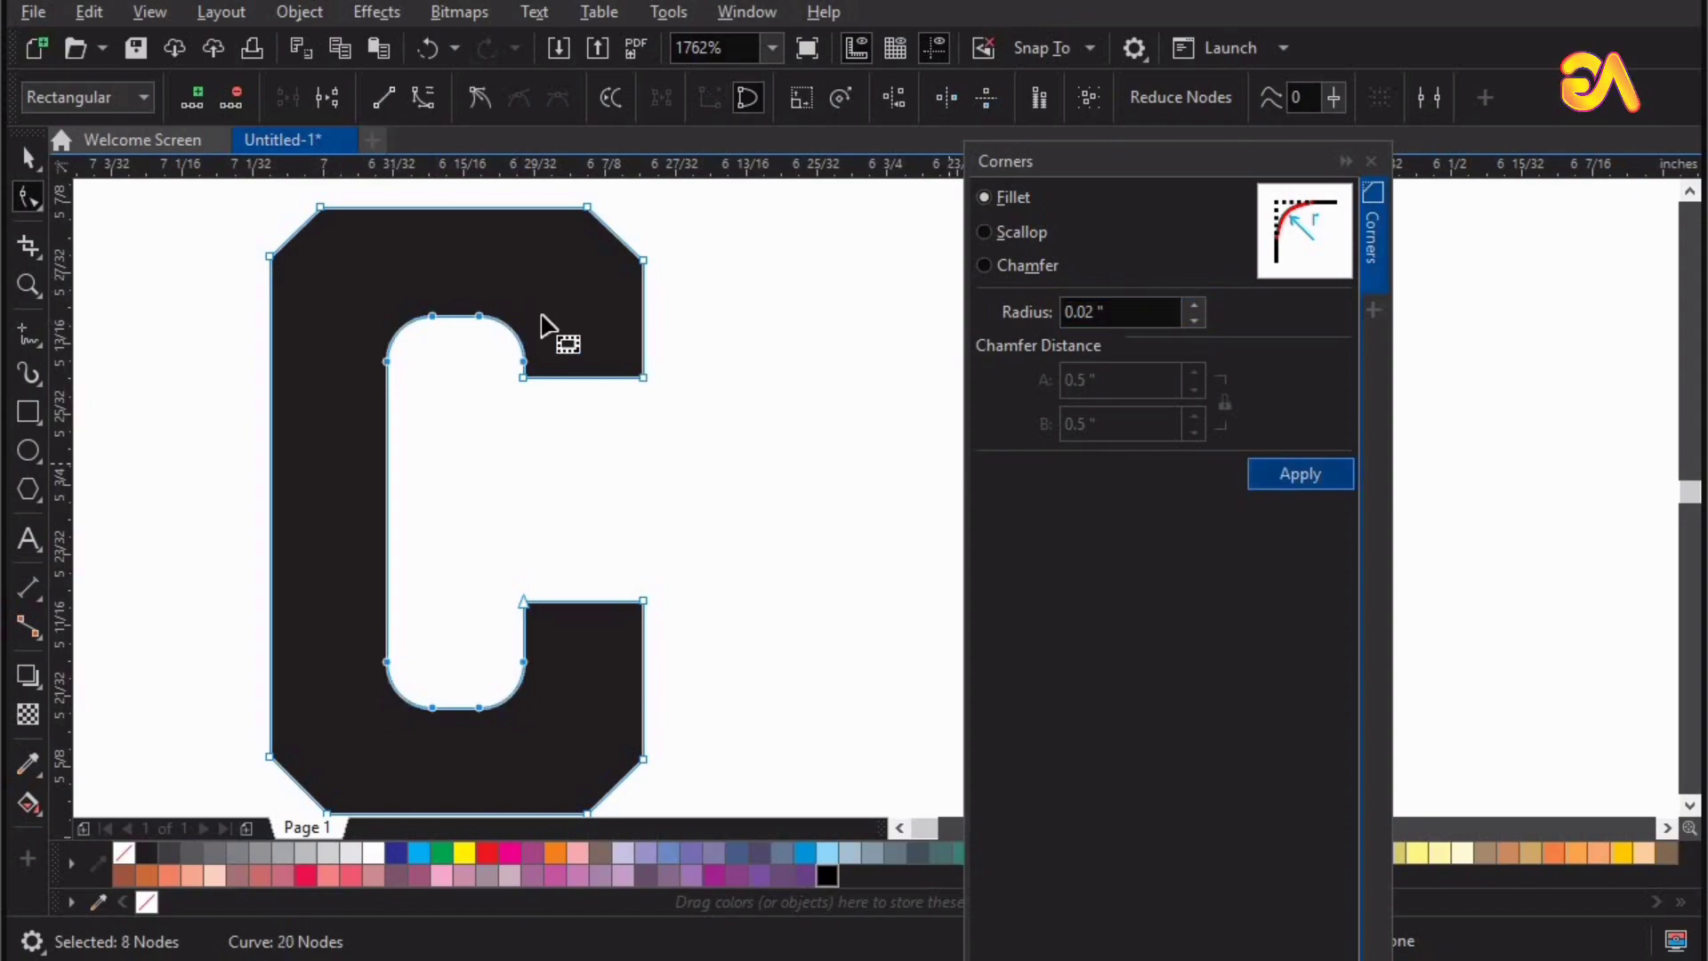
{"action": "left_click", "coordinate": [1370, 161]}
Fillet the outer corner nodes on the left side of the C with a 0.04-inch radius
{"action": "left_click", "coordinate": [201, 262]}
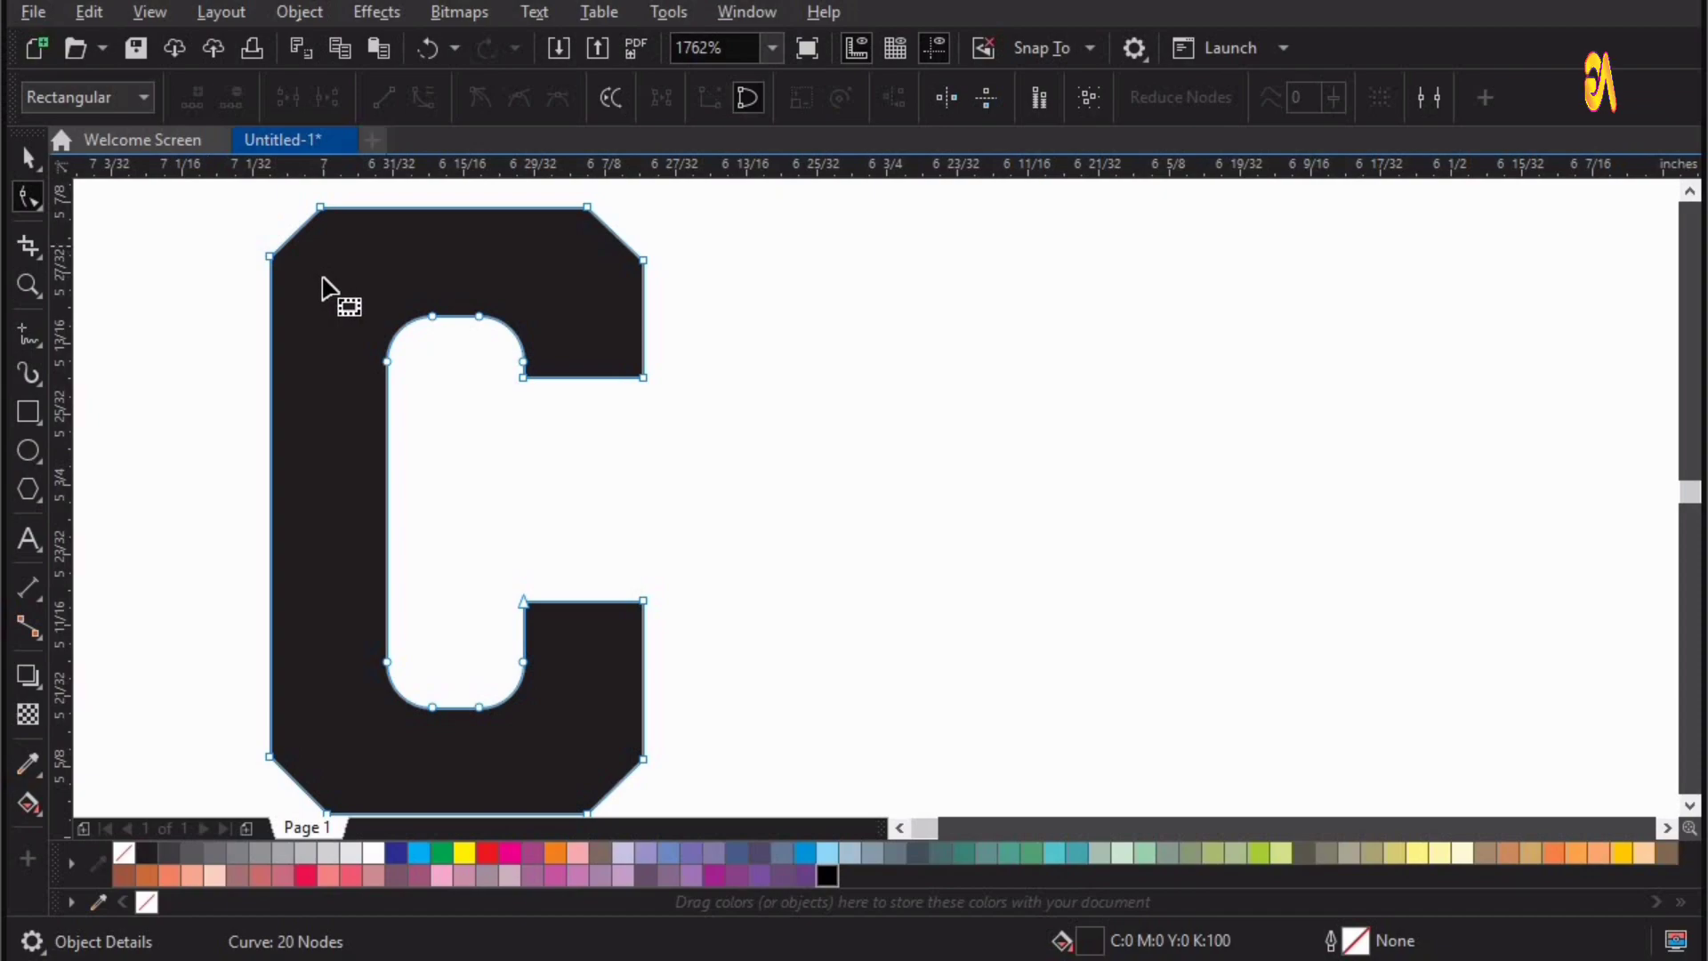
{"action": "left_click_drag", "start_coordinate": [311, 229], "coordinate": [315, 230]}
{"action": "left_click_drag", "start_coordinate": [243, 752], "coordinate": [305, 776]}
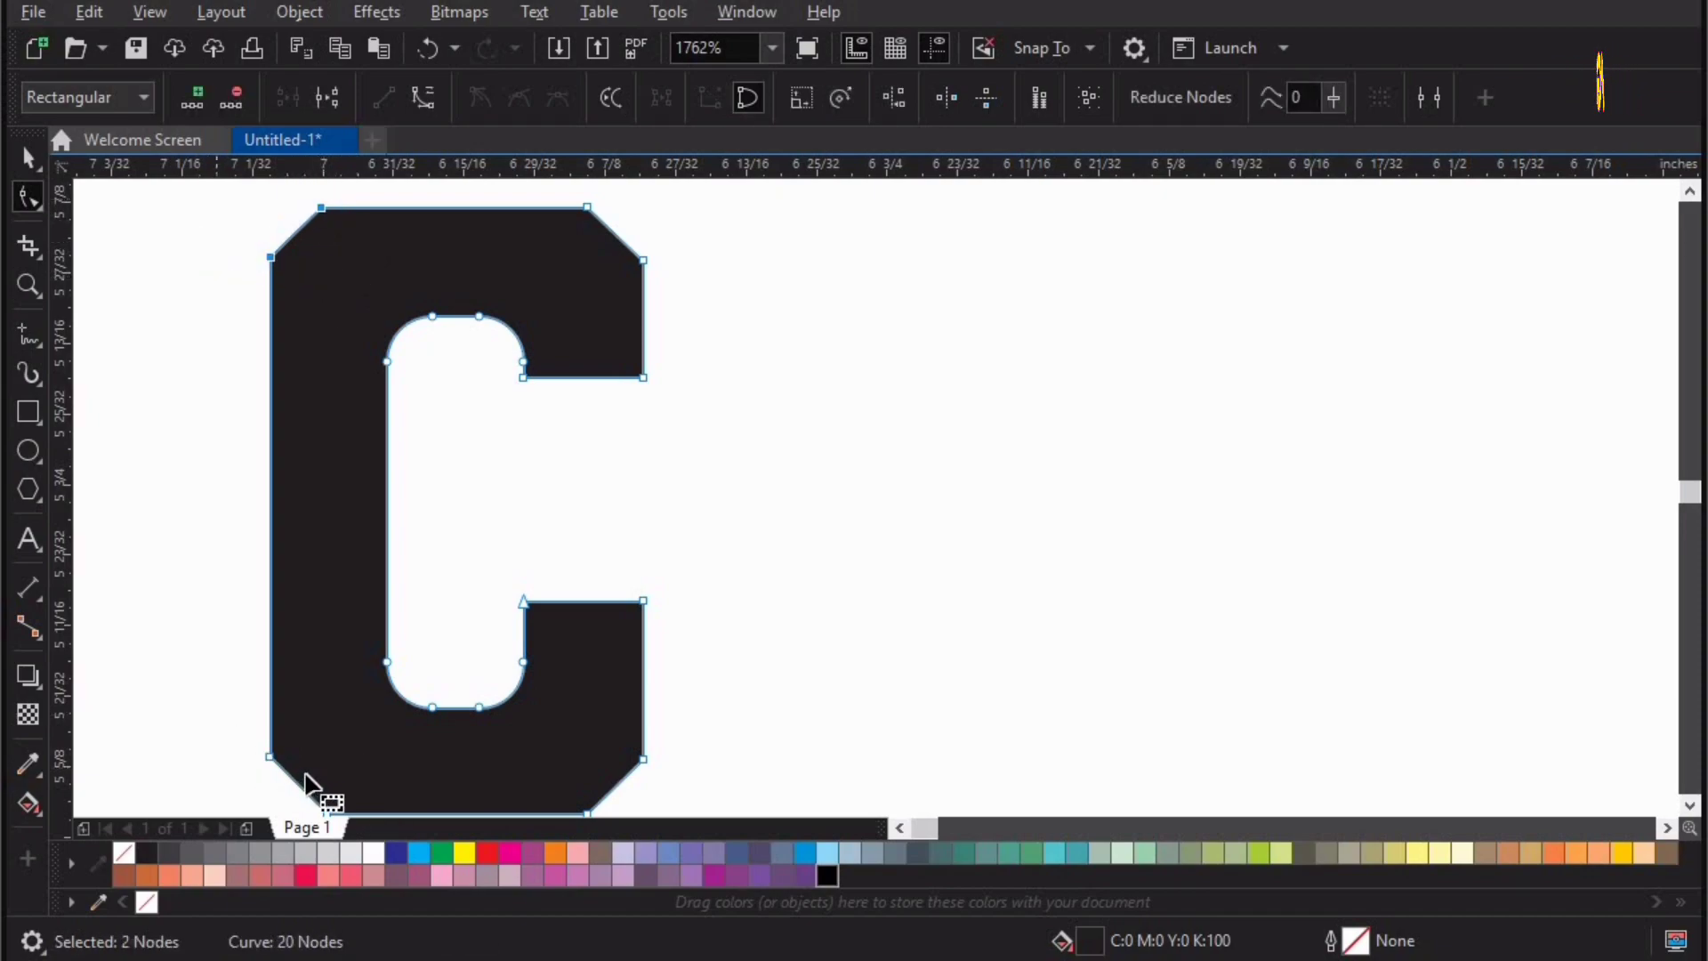
{"action": "scroll", "coordinate": [354, 780], "scroll_direction": "down", "scroll_amount": 1}
{"action": "left_click_drag", "start_coordinate": [286, 708], "coordinate": [356, 764]}
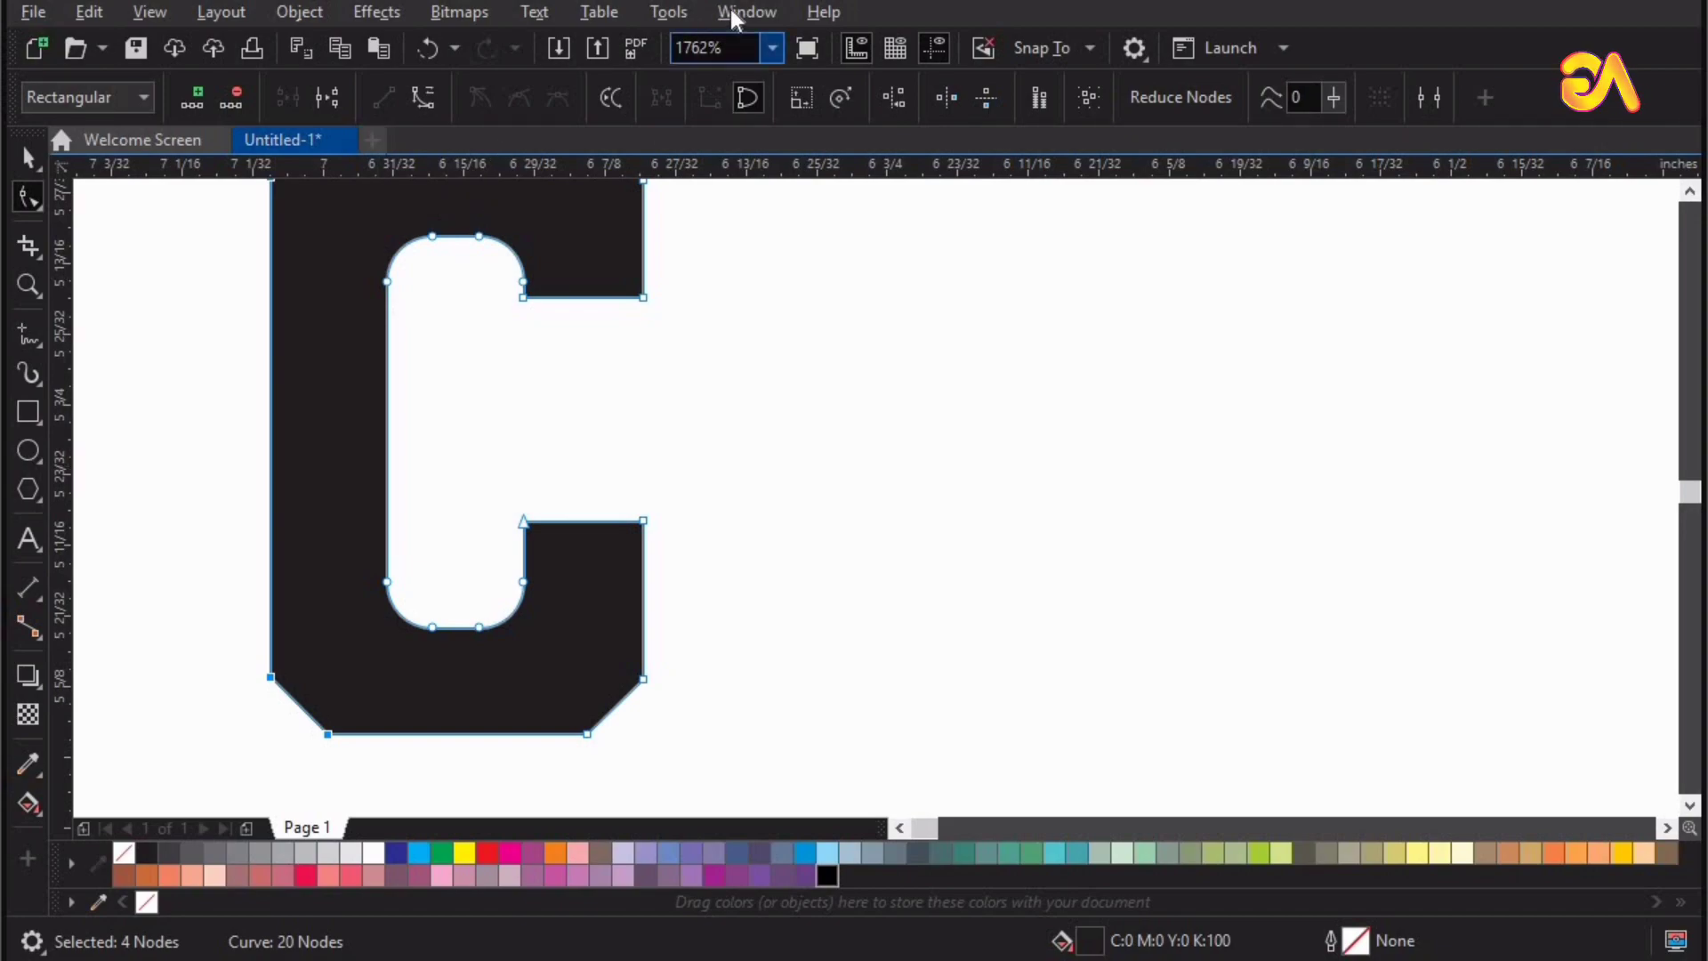
{"action": "mouse_move", "coordinate": [774, 366]}
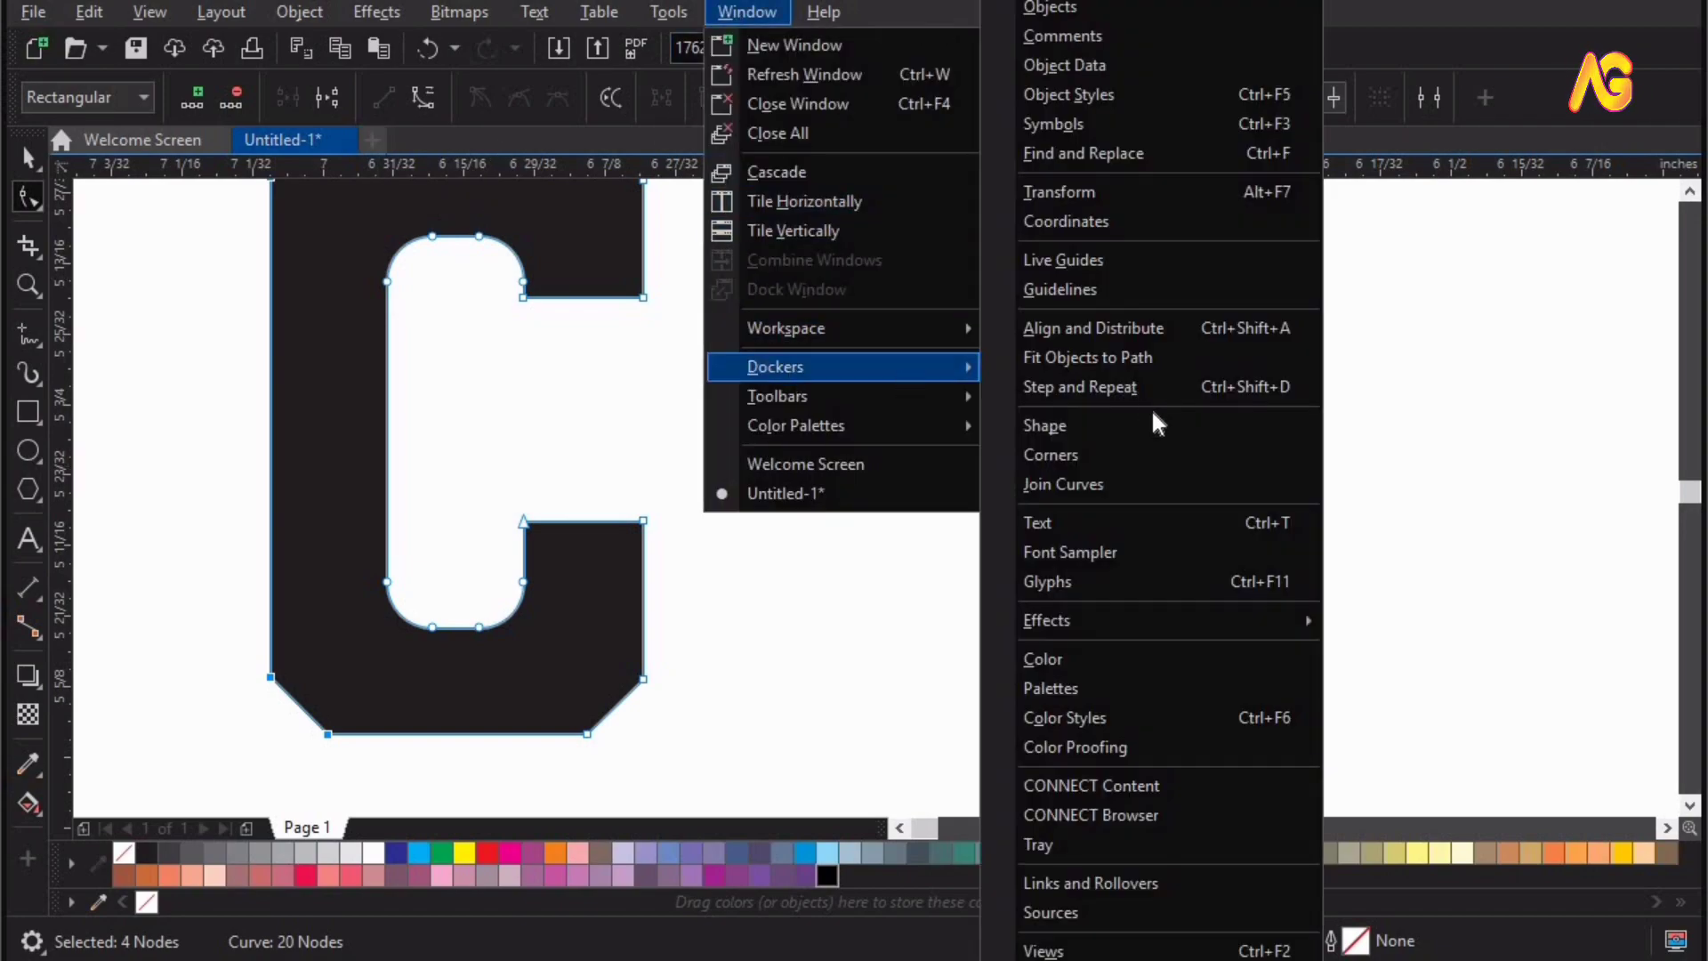
{"action": "left_click", "coordinate": [1144, 456]}
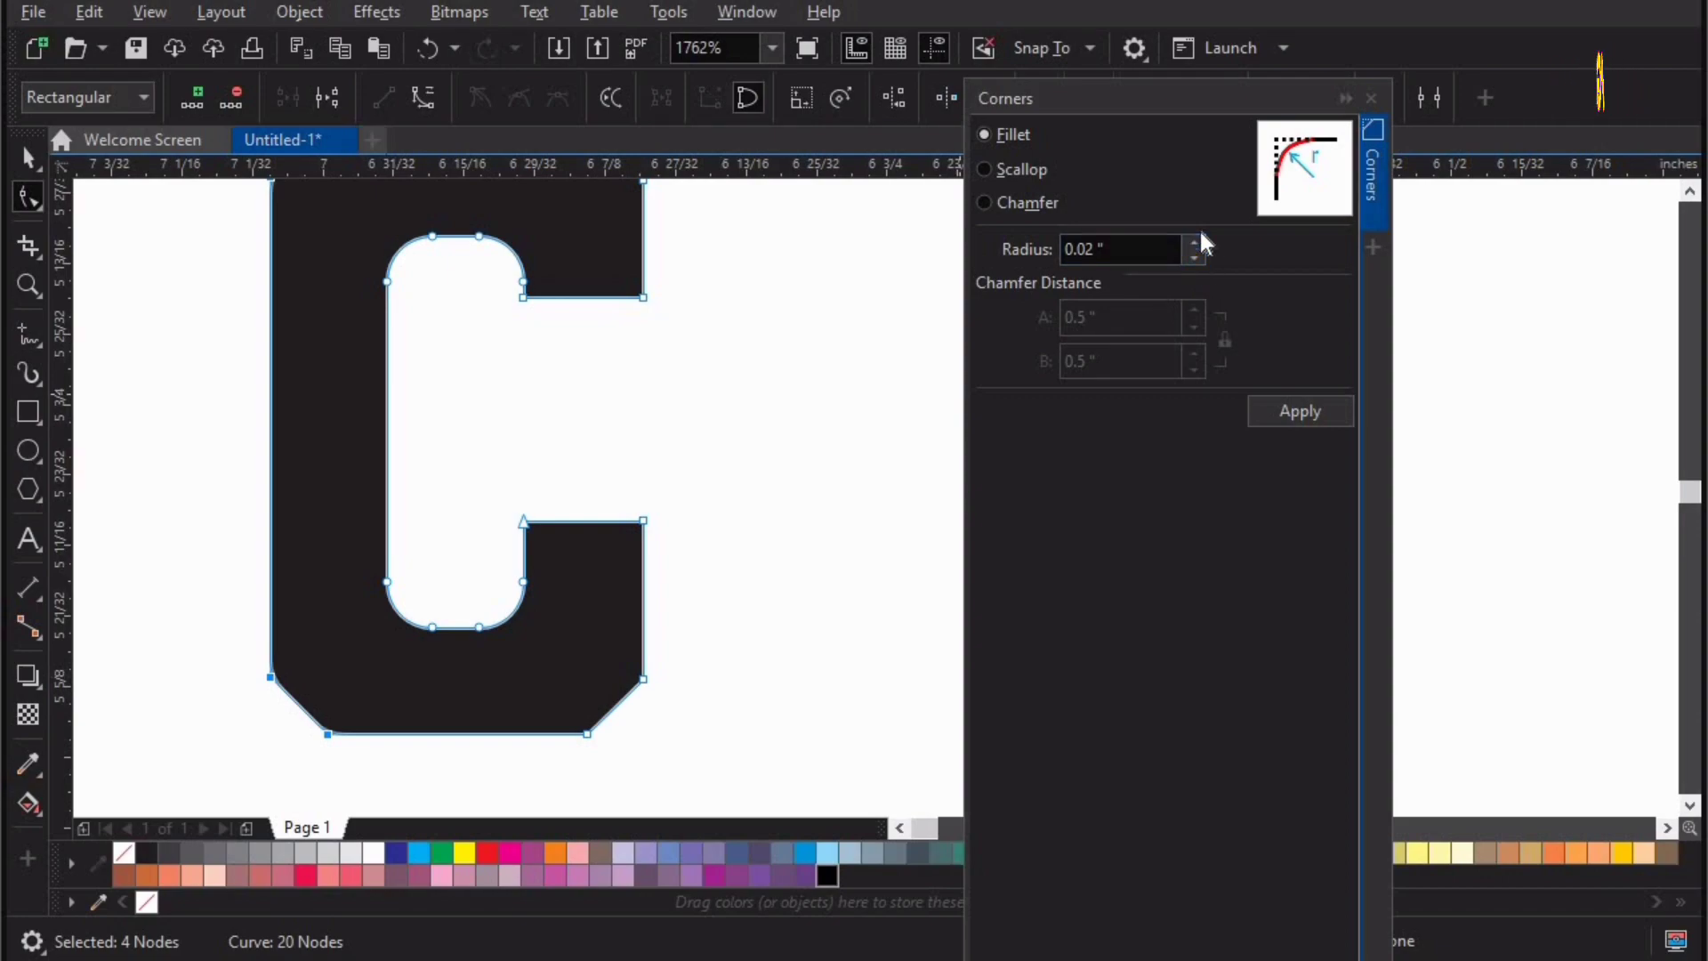
{"action": "left_click", "coordinate": [1317, 410]}
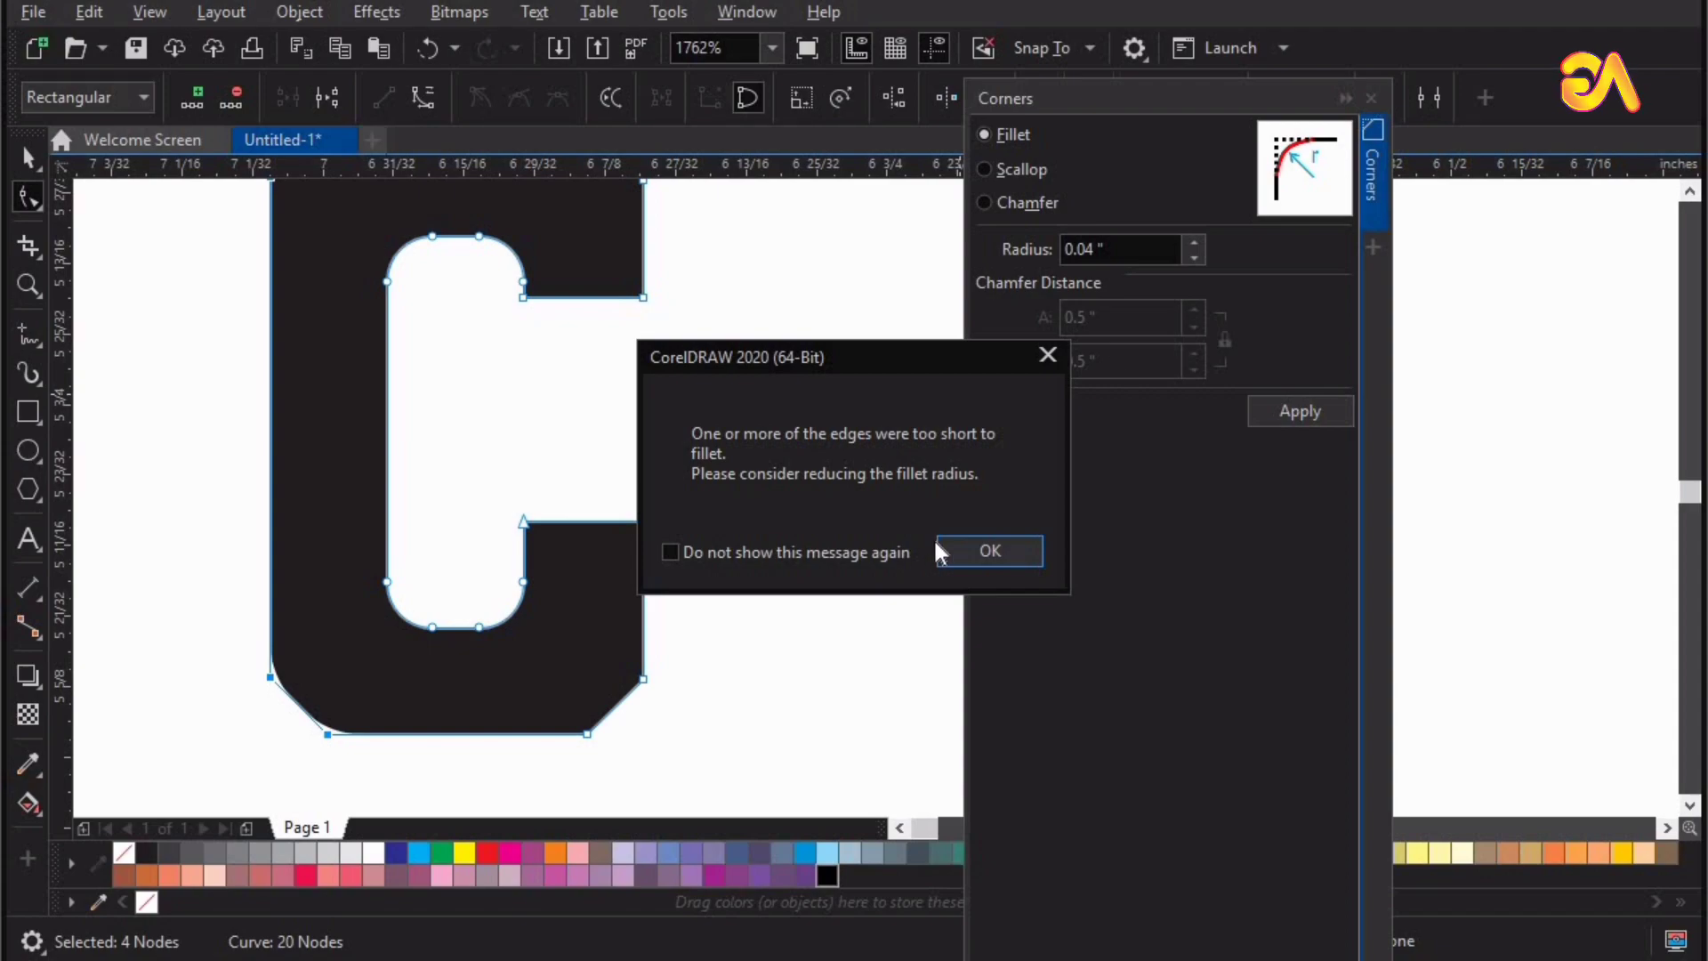
{"action": "left_click", "coordinate": [952, 555]}
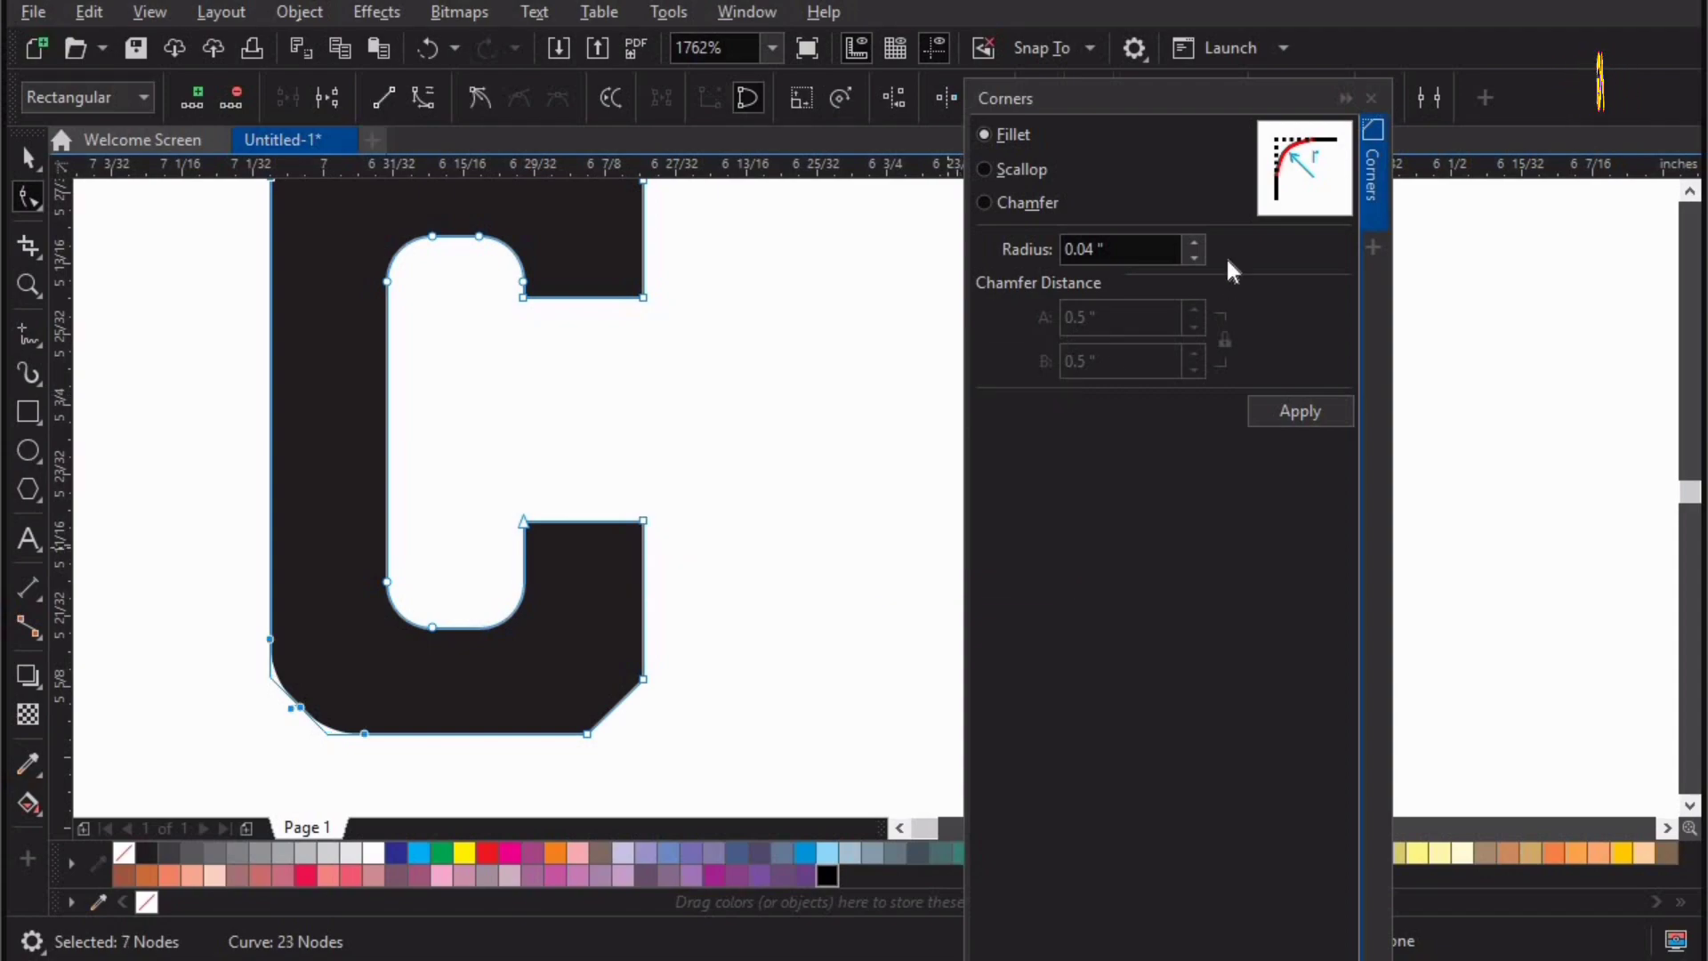
{"action": "left_click", "coordinate": [1372, 98]}
{"action": "key", "text": "space"}
{"action": "scroll", "coordinate": [1170, 589], "scroll_direction": "left", "scroll_amount": 4}
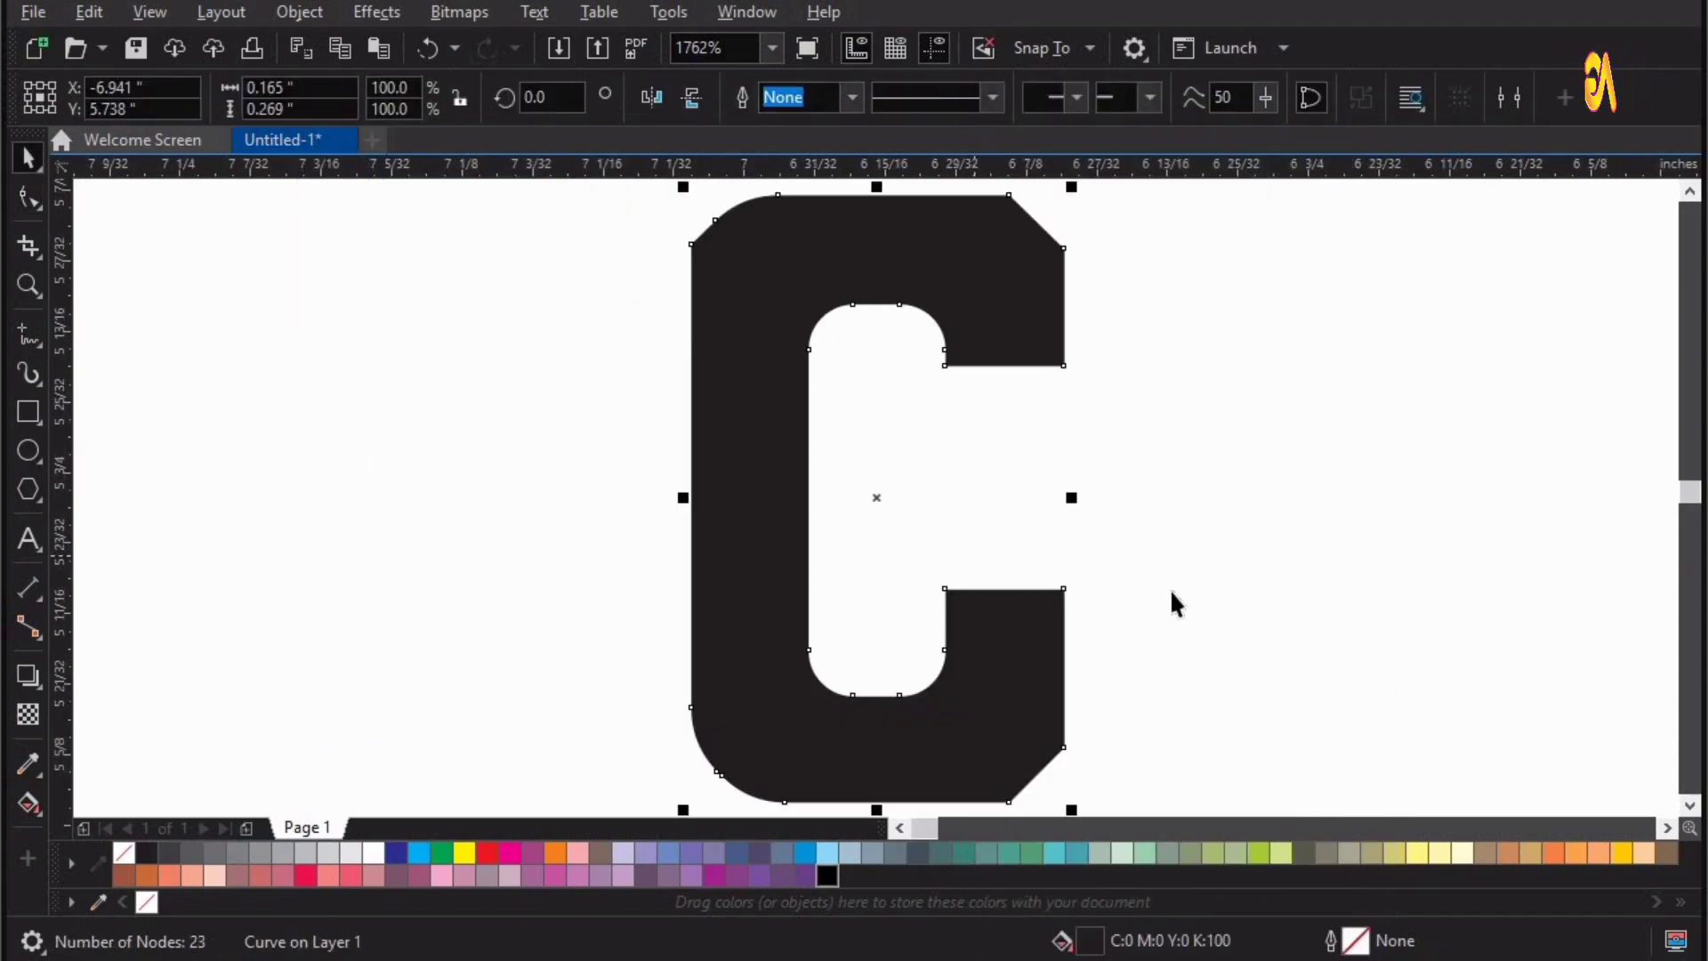
{"action": "key", "text": "Escape"}
Convert the G text object to curves
{"action": "left_click", "coordinate": [884, 731]}
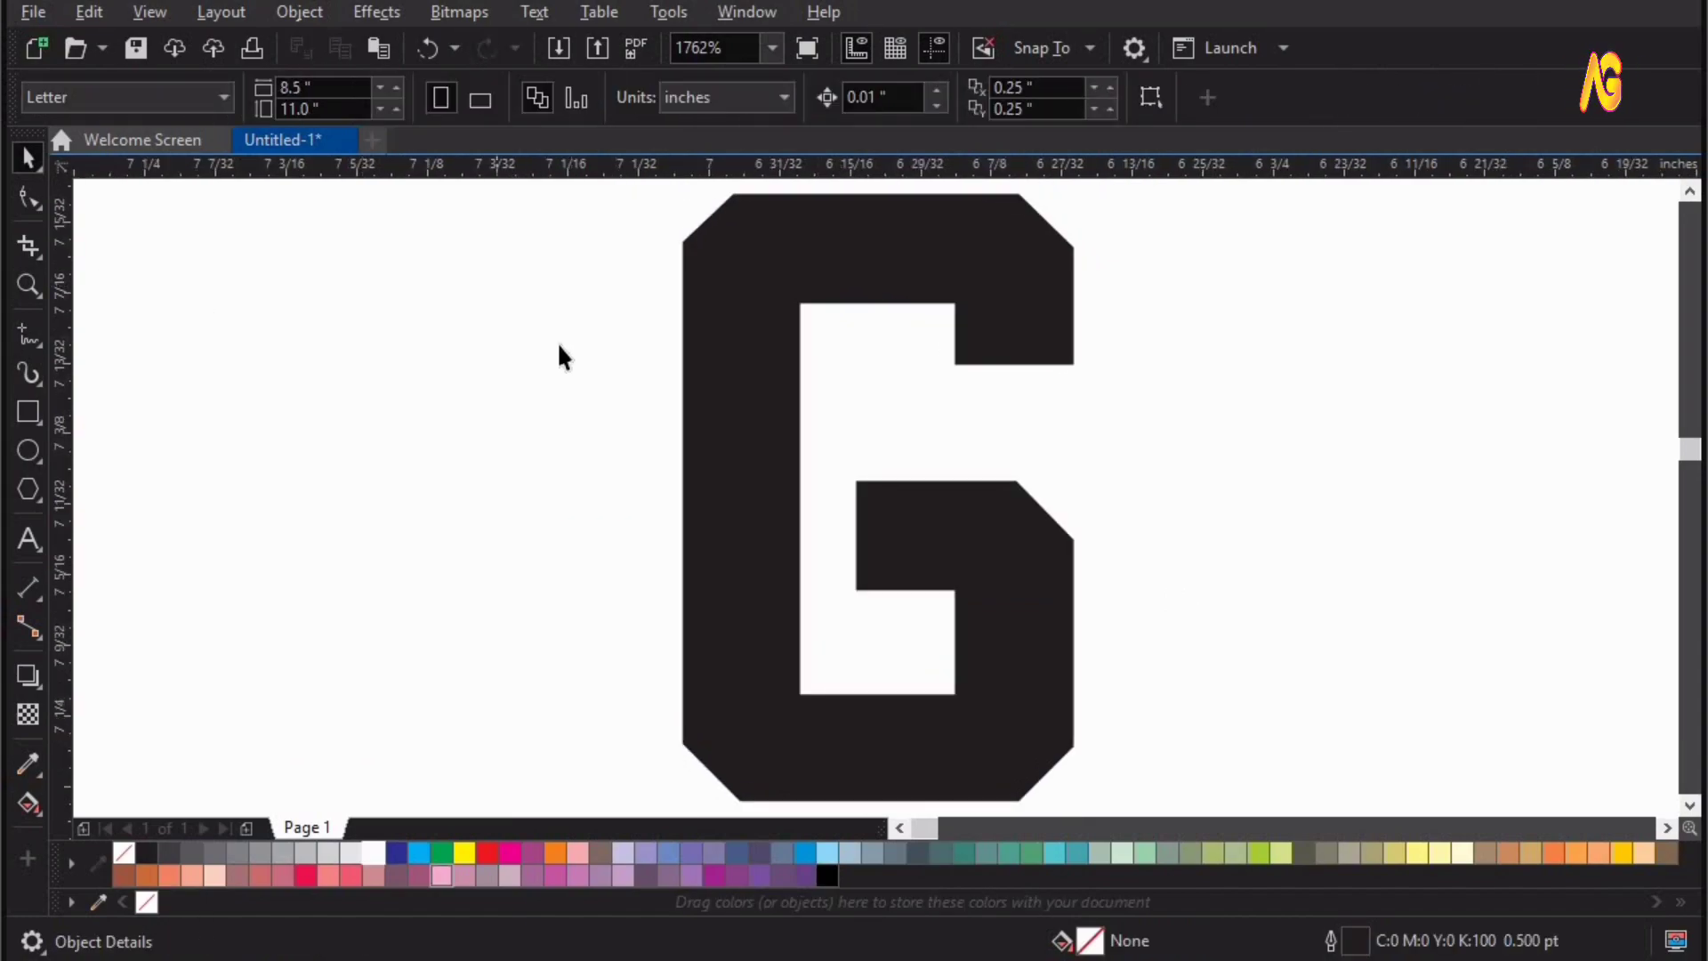
{"action": "left_click", "coordinate": [745, 277]}
{"action": "left_click", "coordinate": [297, 14]}
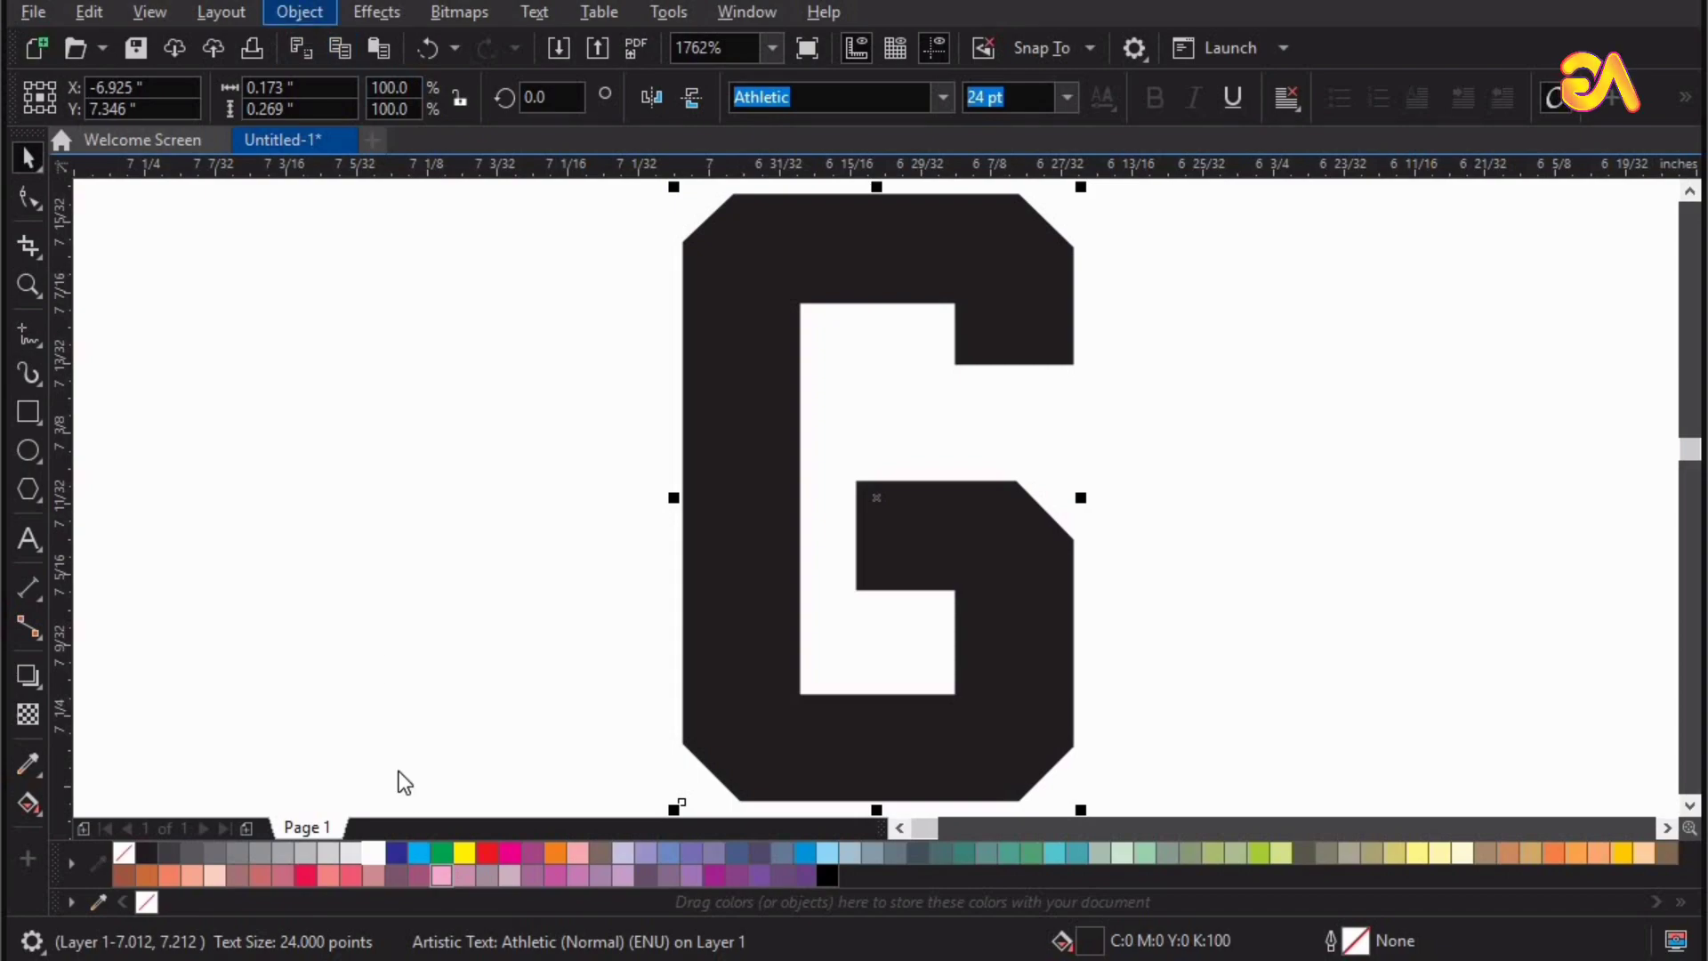
{"action": "left_click", "coordinate": [418, 694]}
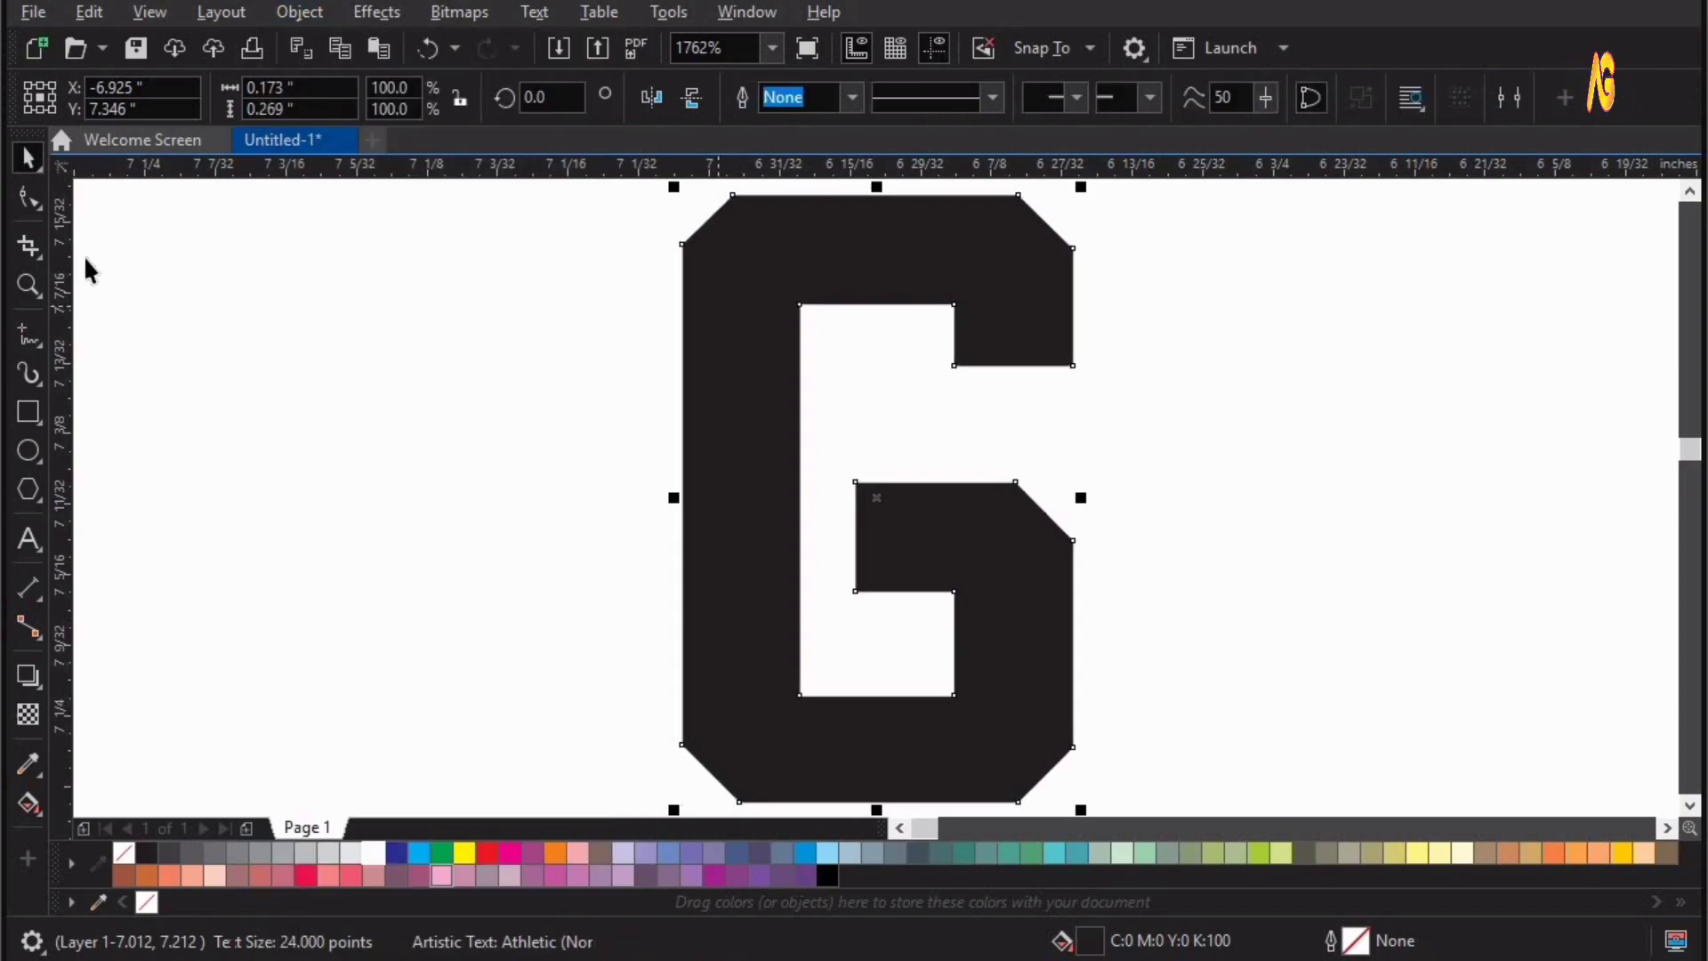
Select the two upper inner corner nodes of the G and bring up the Corners settings for filleting
{"action": "left_click", "coordinate": [28, 197]}
{"action": "left_click_drag", "start_coordinate": [741, 264], "coordinate": [988, 323]}
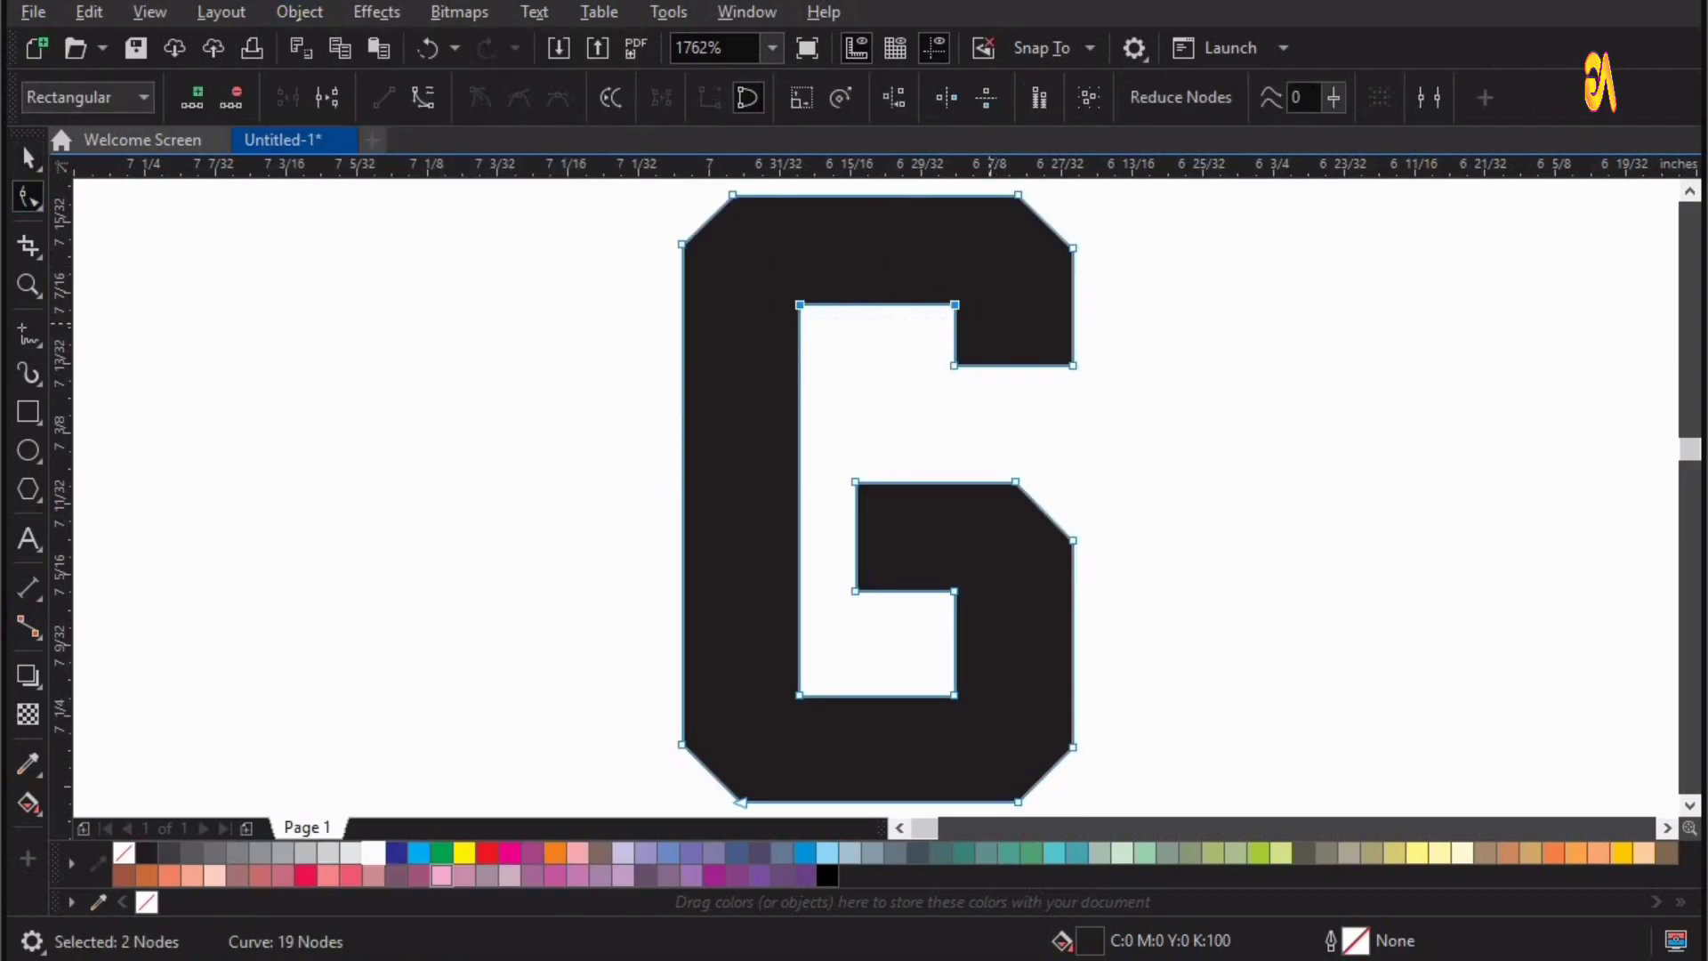
{"action": "left_click", "coordinate": [747, 12]}
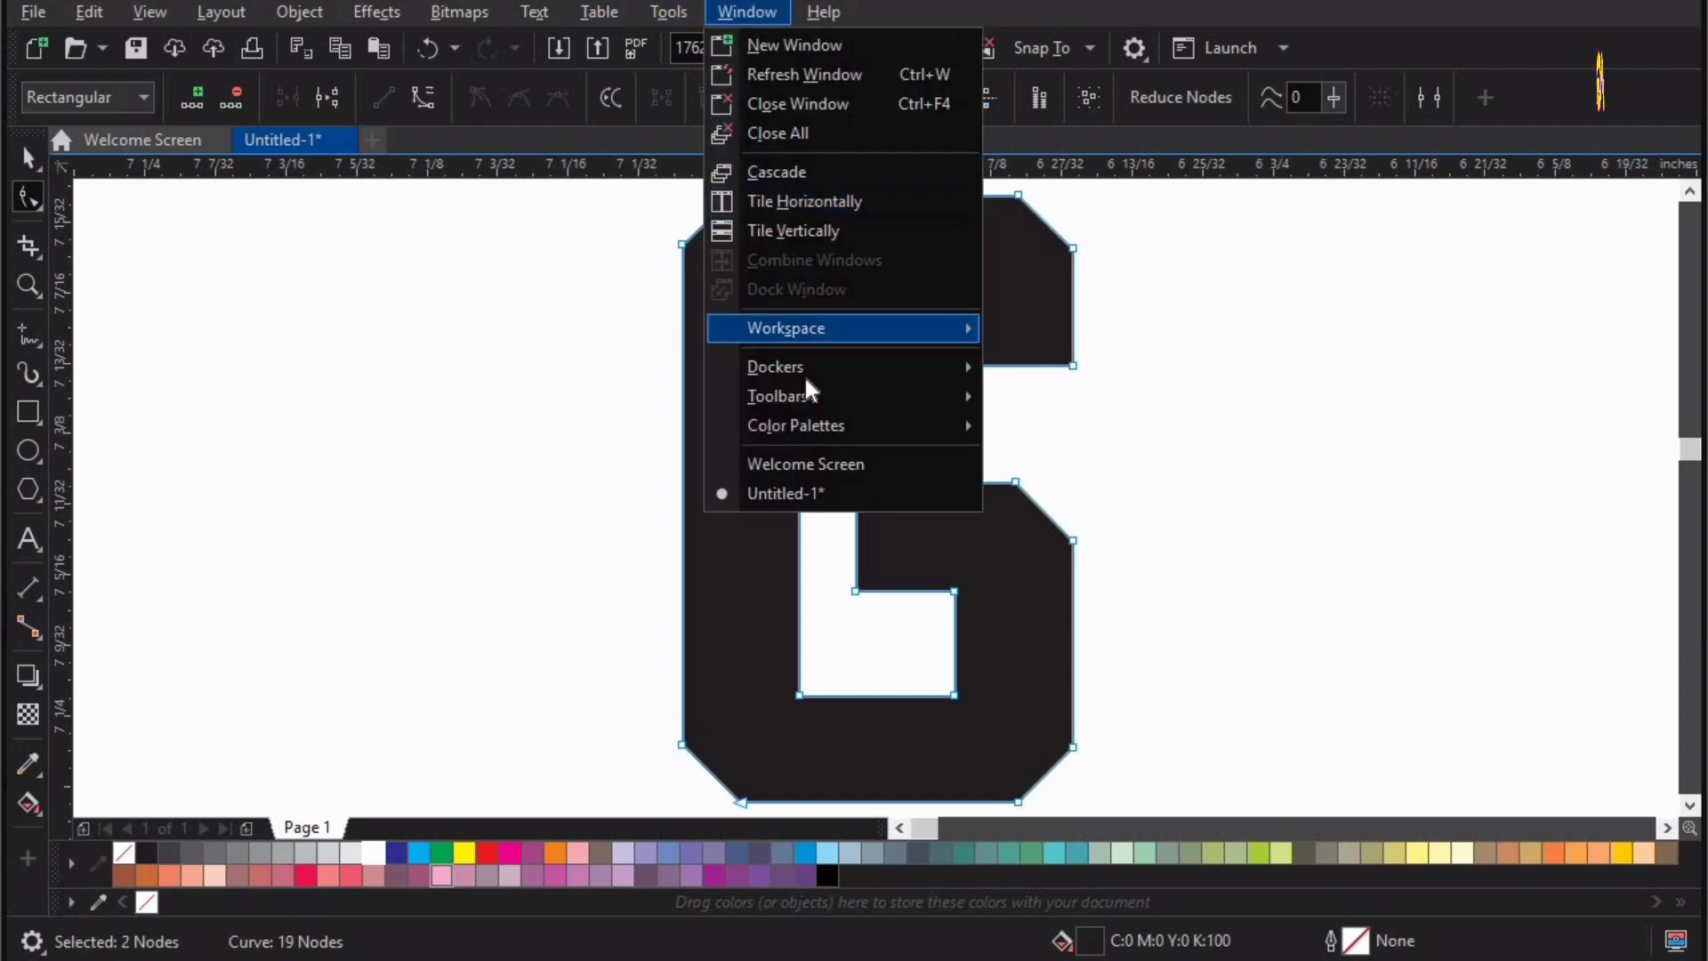
{"action": "mouse_move", "coordinate": [804, 366]}
{"action": "left_click", "coordinate": [964, 484]}
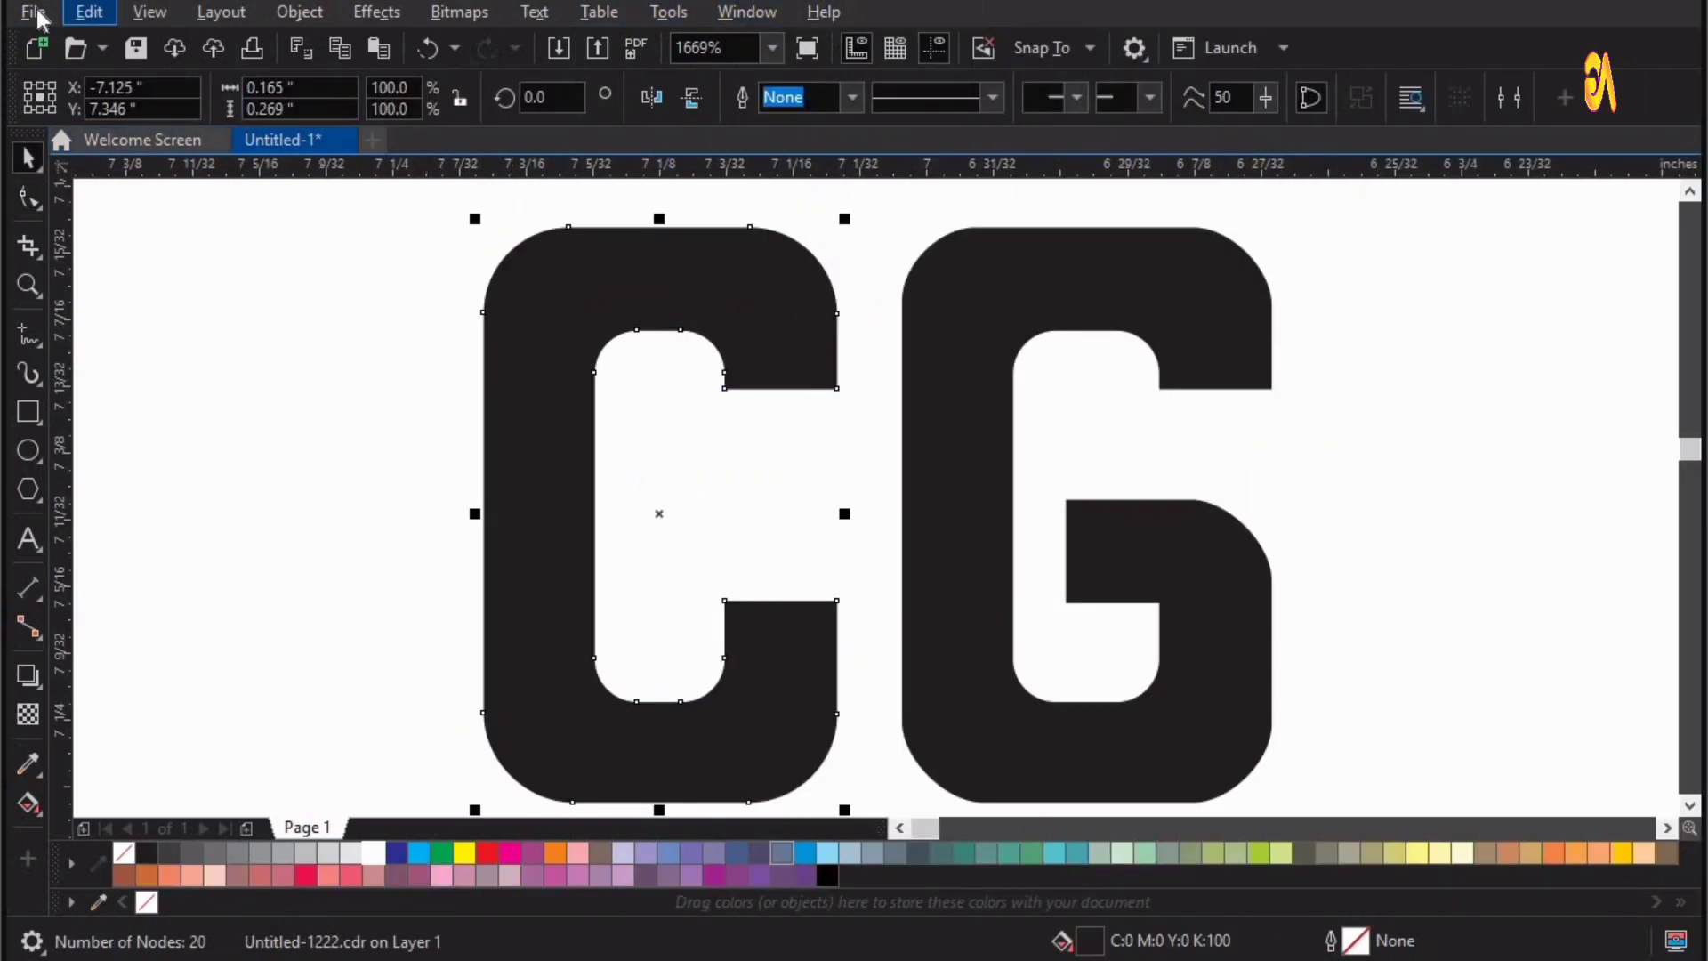
Import wallpaperflare.com_wallpaper (1) and its removebg-preview giraffe cutout, placing both beside the G at about 1.3% scale
{"action": "left_click", "coordinate": [34, 13]}
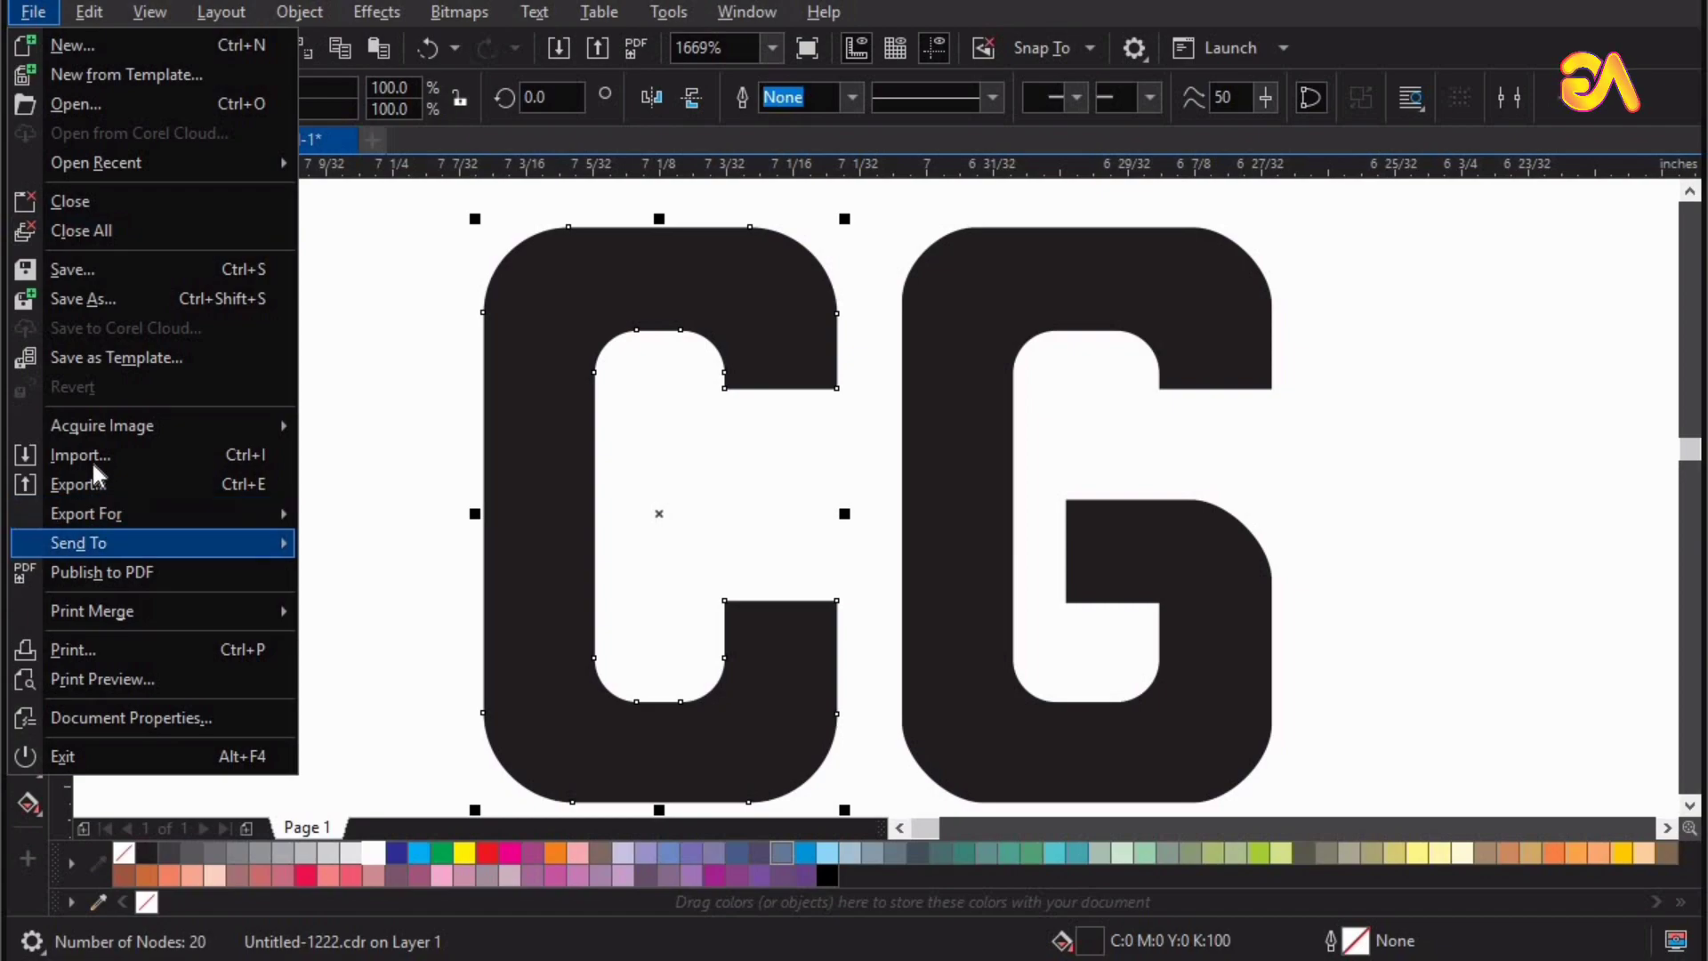
{"action": "left_click", "coordinate": [488, 417]}
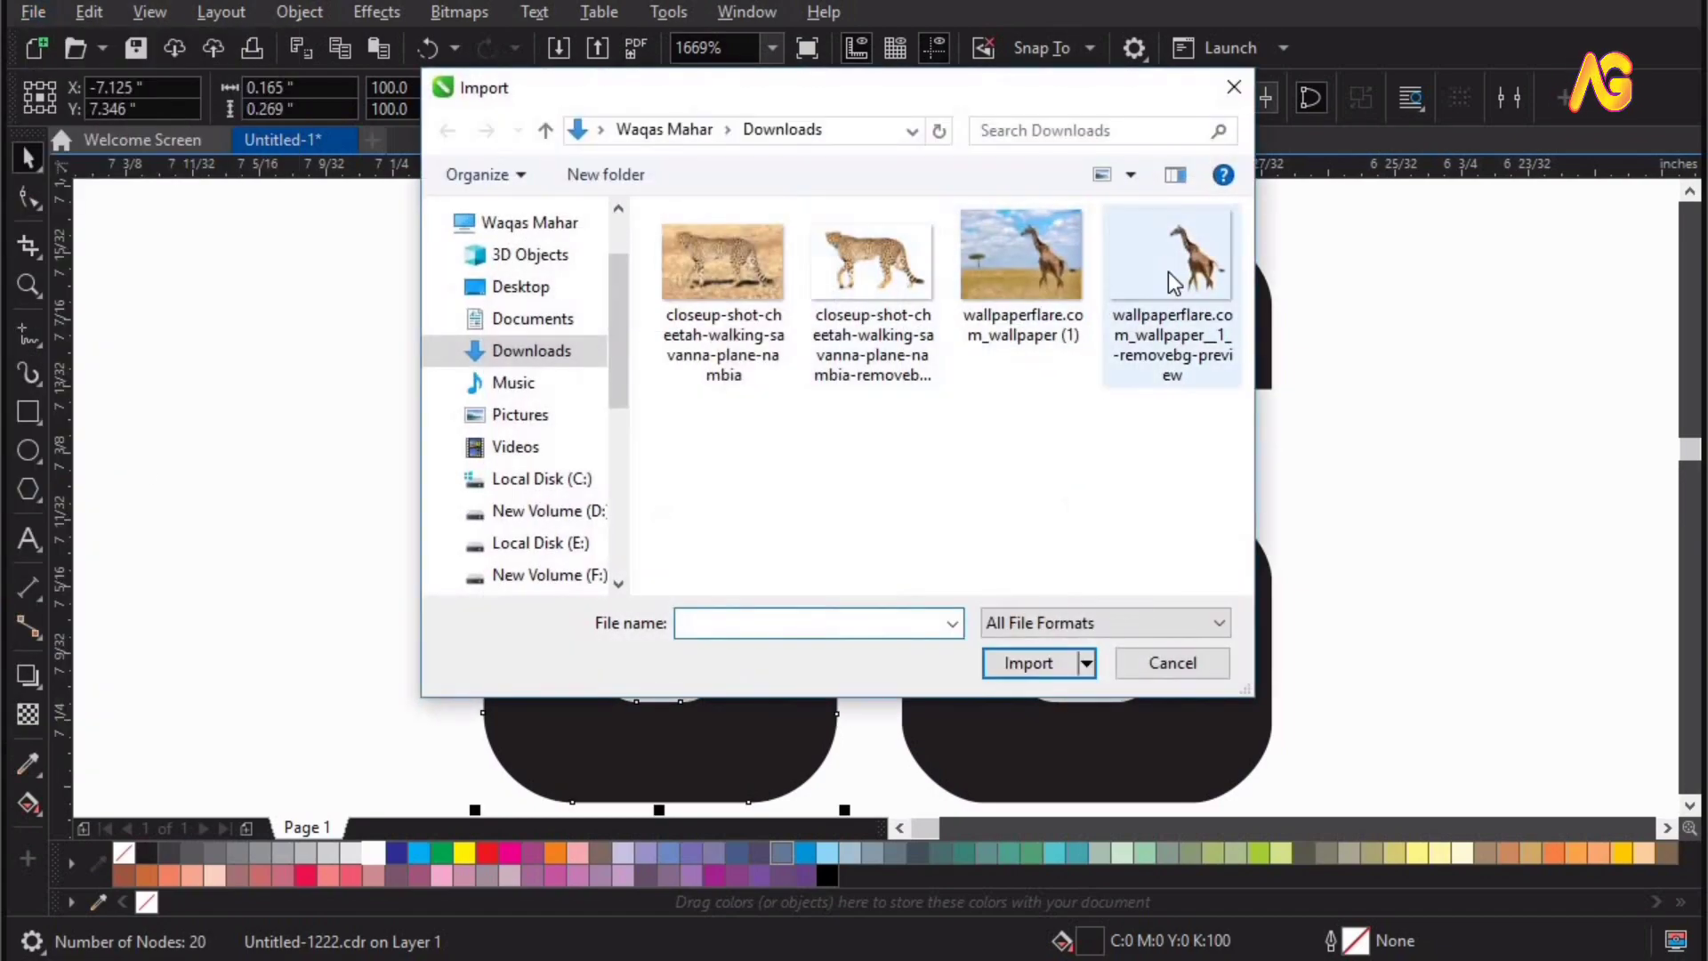
{"action": "left_click", "coordinate": [1023, 293]}
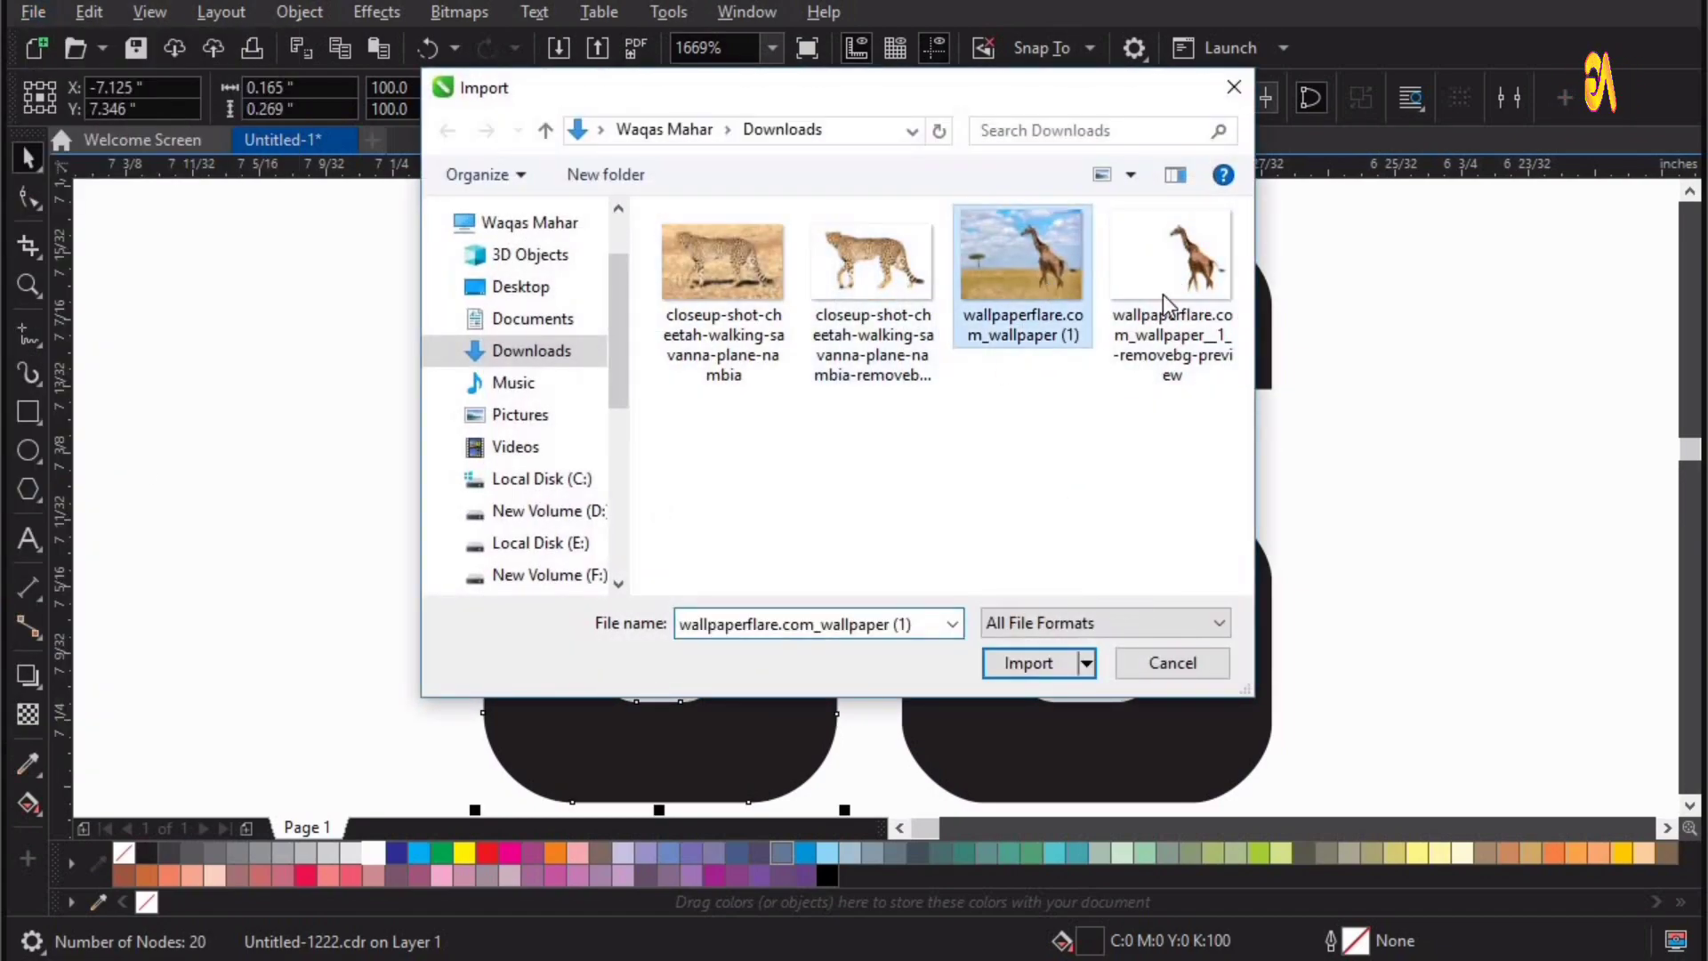
{"action": "left_click", "coordinate": [1036, 663]}
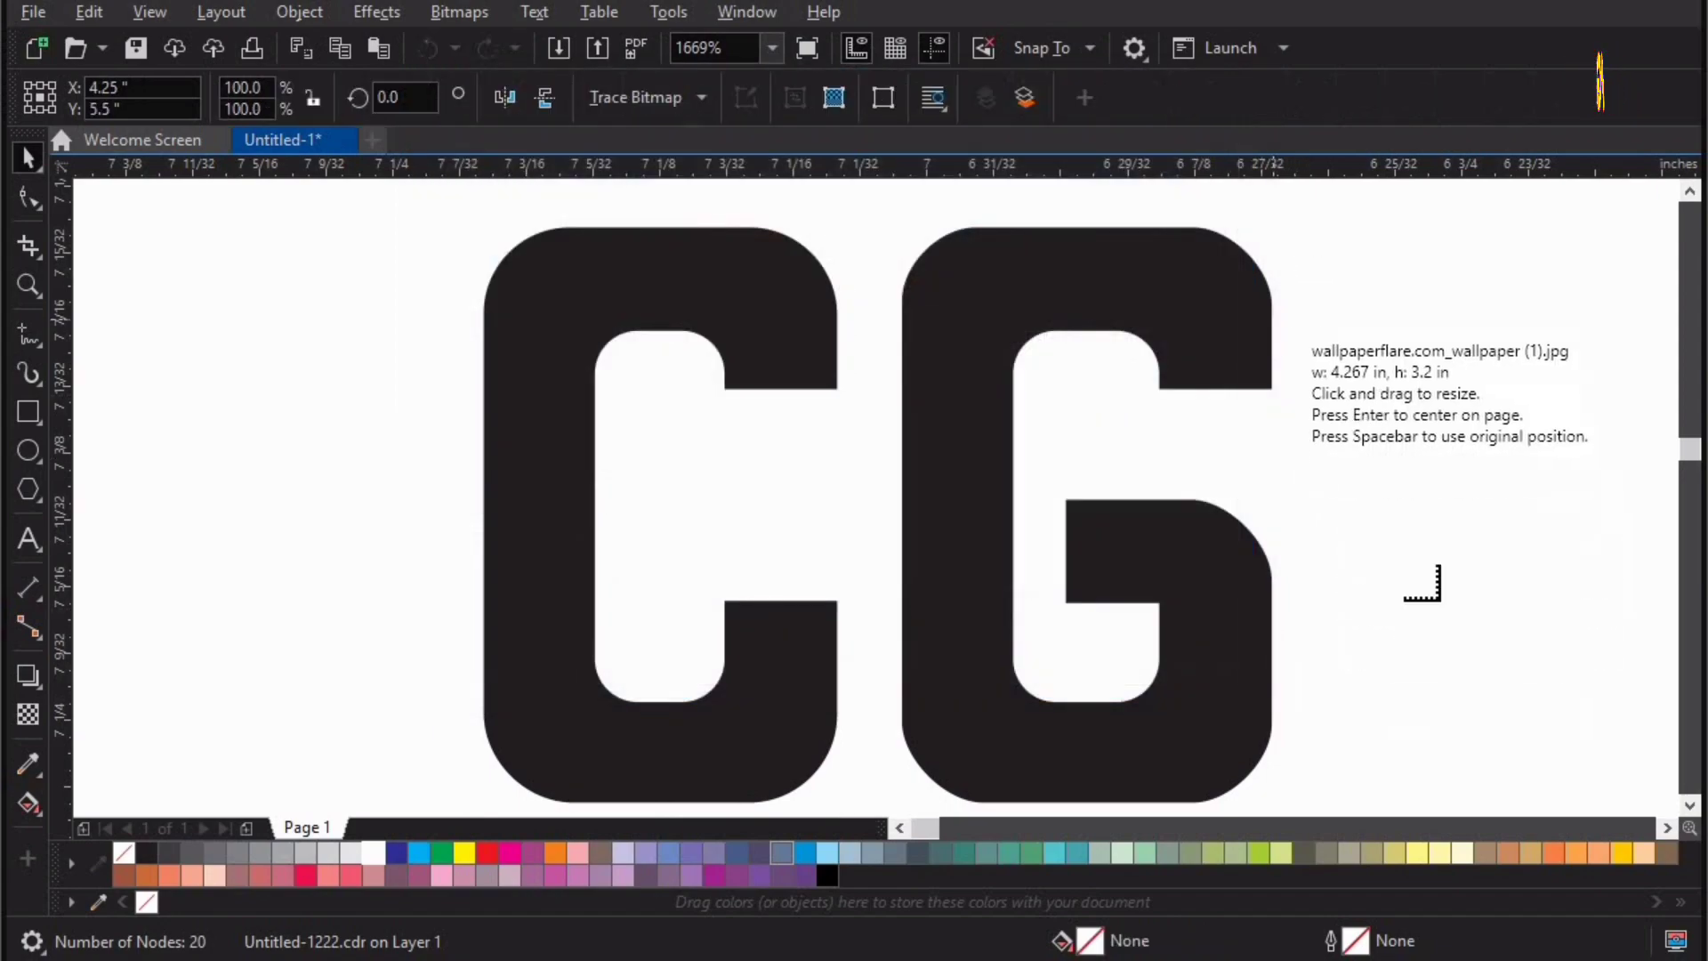
{"action": "left_click_drag", "start_coordinate": [1289, 249], "coordinate": [1591, 756]}
{"action": "left_click_drag", "start_coordinate": [1362, 296], "coordinate": [1590, 670]}
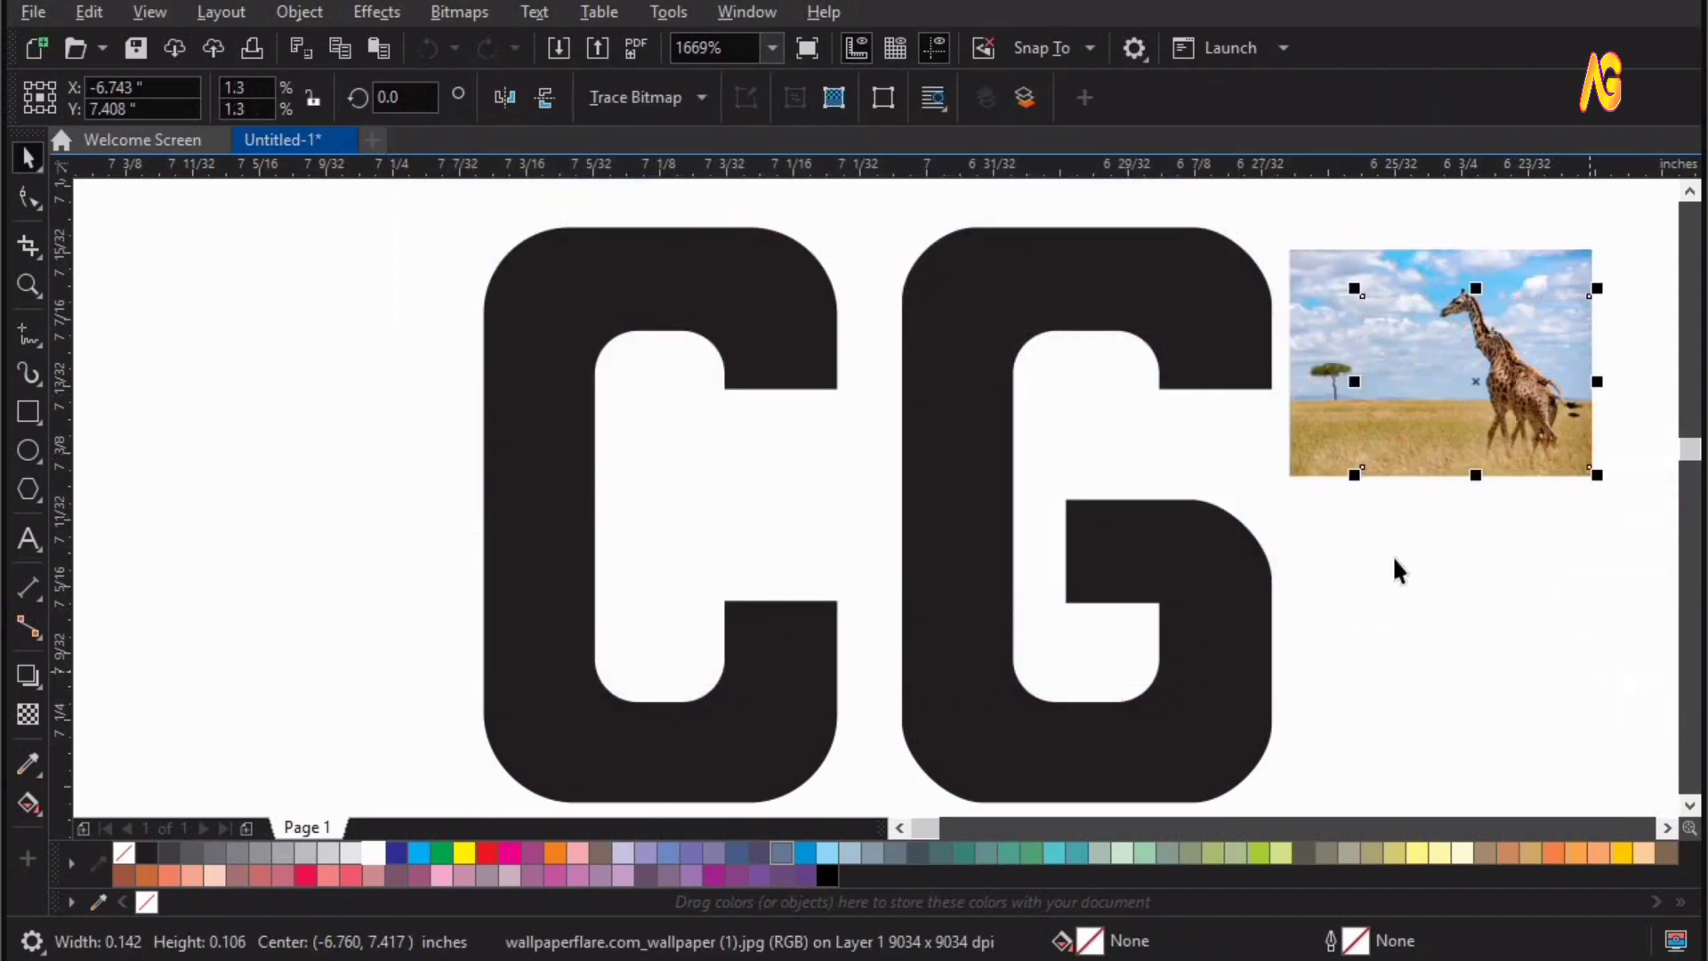
Move the giraffe cutout onto the savanna photo and turn on snapping to objects
{"action": "key", "text": "F4"}
{"action": "mouse_move", "coordinate": [1366, 342]}
{"action": "left_mouse_down"}
{"action": "mouse_move", "coordinate": [1362, 560]}
{"action": "mouse_move", "coordinate": [1445, 477]}
{"action": "left_mouse_up"}
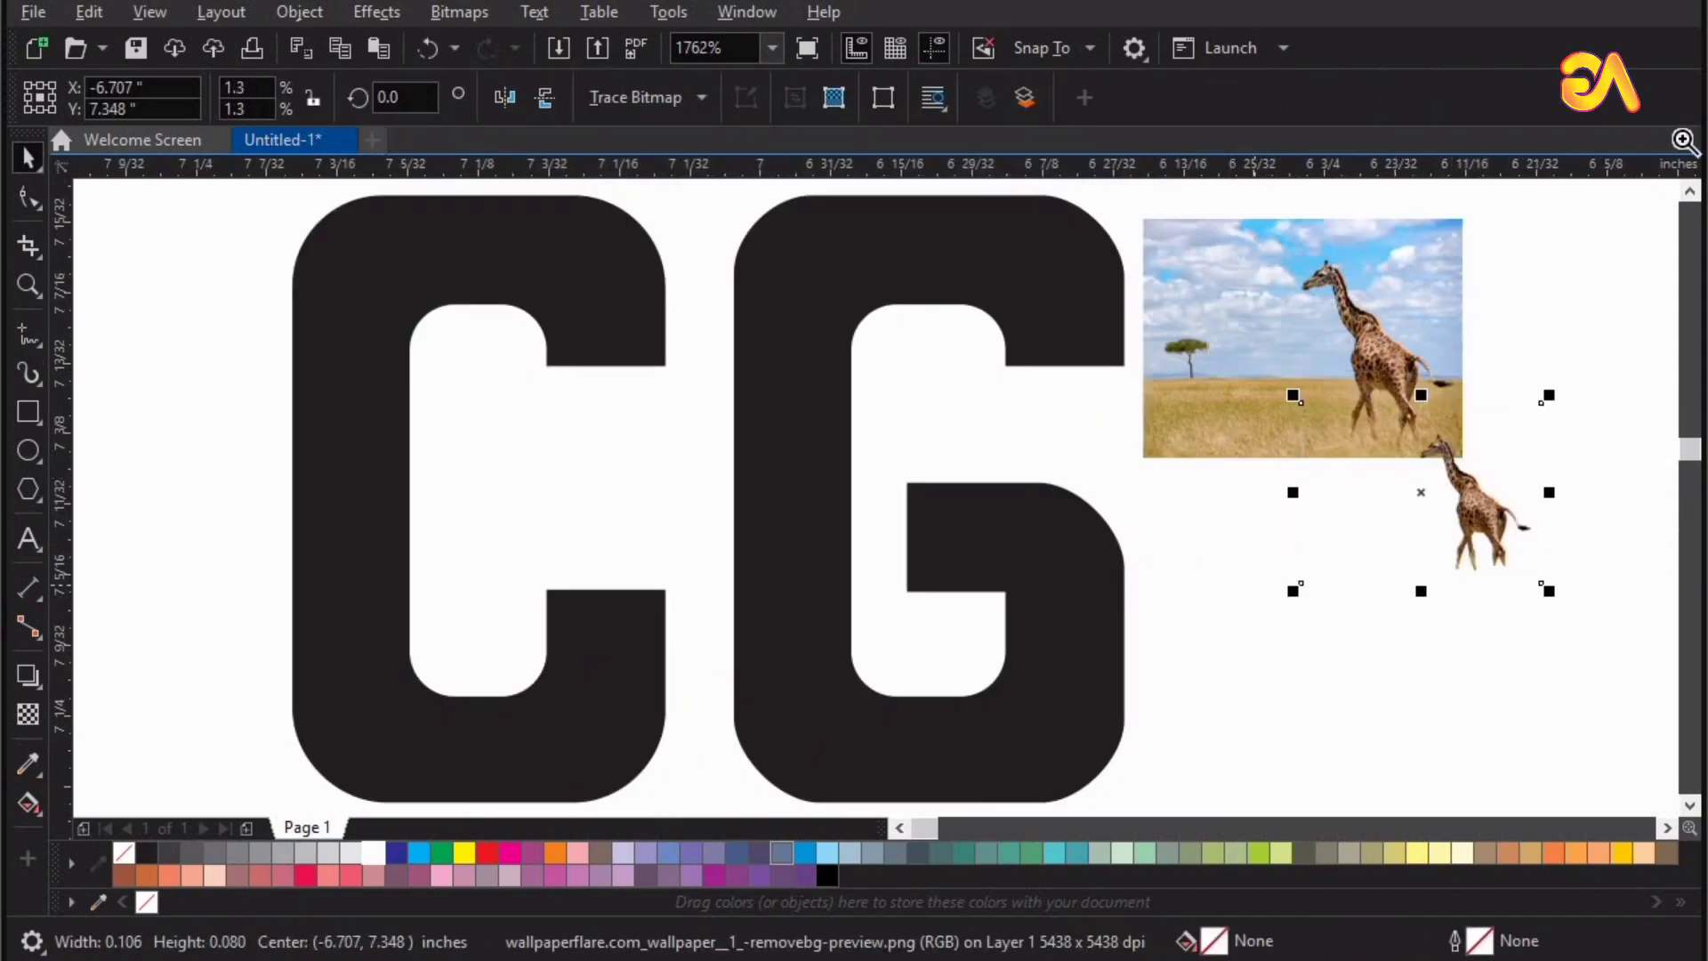
{"action": "key", "text": "z"}
{"action": "left_click_drag", "start_coordinate": [1083, 596], "coordinate": [1601, 210]}
{"action": "key", "text": "space"}
{"action": "left_click_drag", "start_coordinate": [882, 627], "coordinate": [755, 504]}
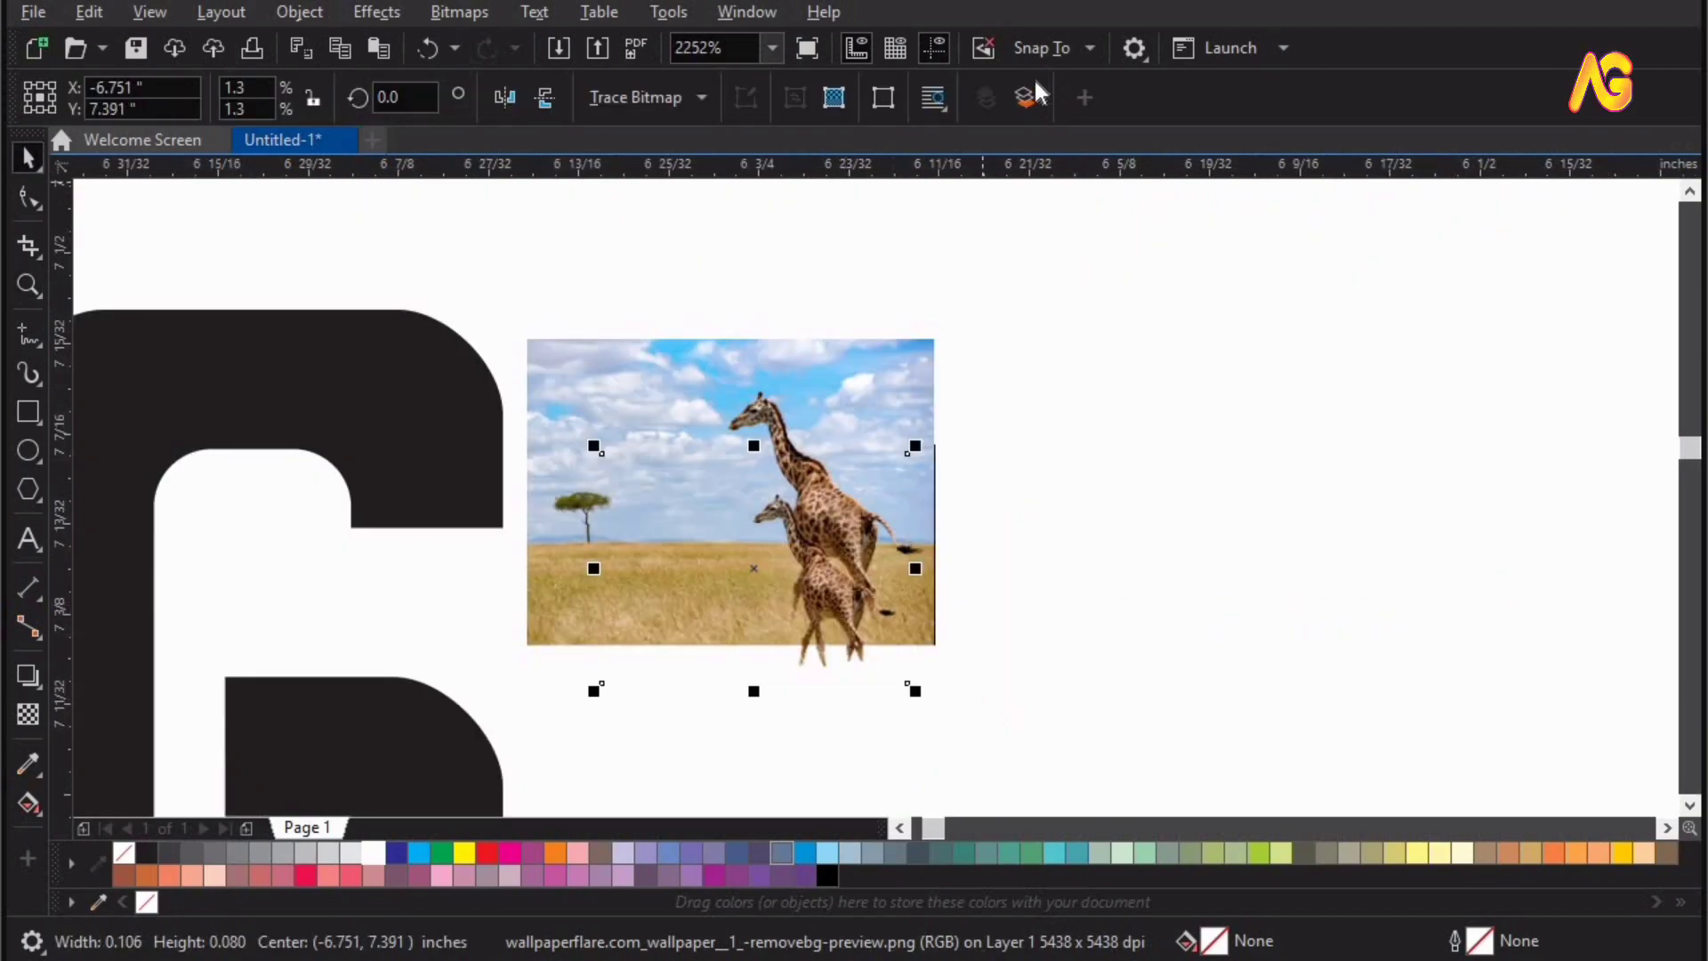
{"action": "left_click", "coordinate": [1052, 50]}
{"action": "left_click", "coordinate": [1044, 194]}
Snap the cutout's upper-right corner to the photo's corner and scale it to about 0.141 by 0.106 inches to match the photo
{"action": "left_click", "coordinate": [907, 499]}
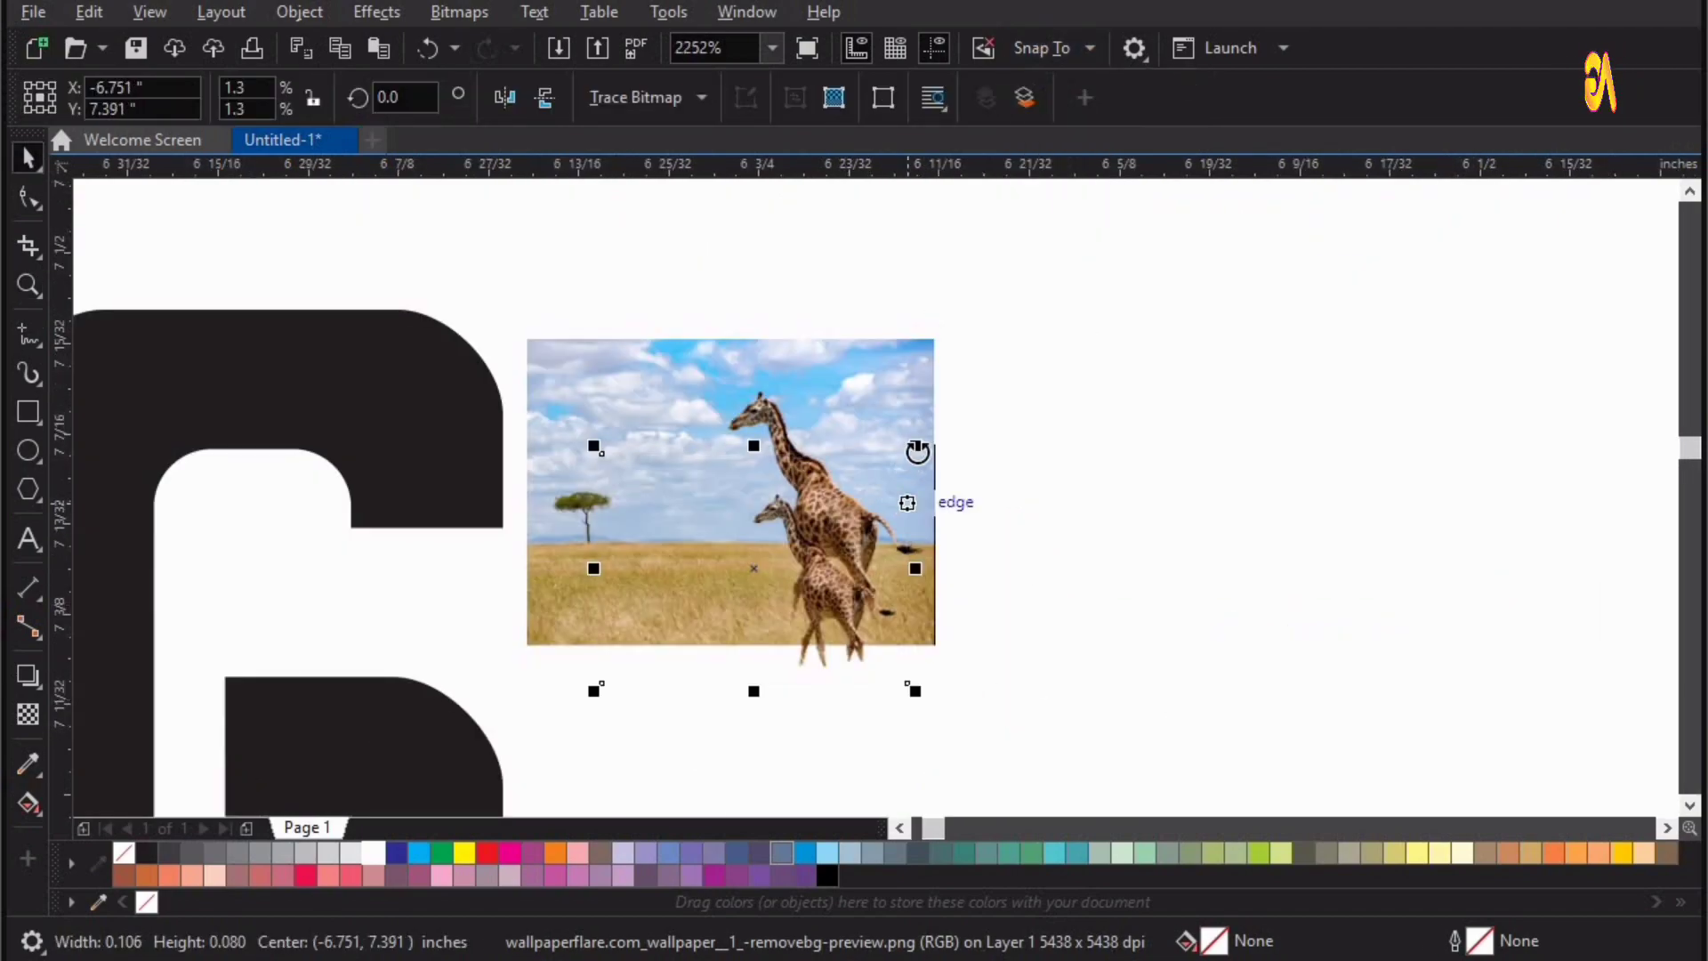
{"action": "left_click", "coordinate": [912, 450]}
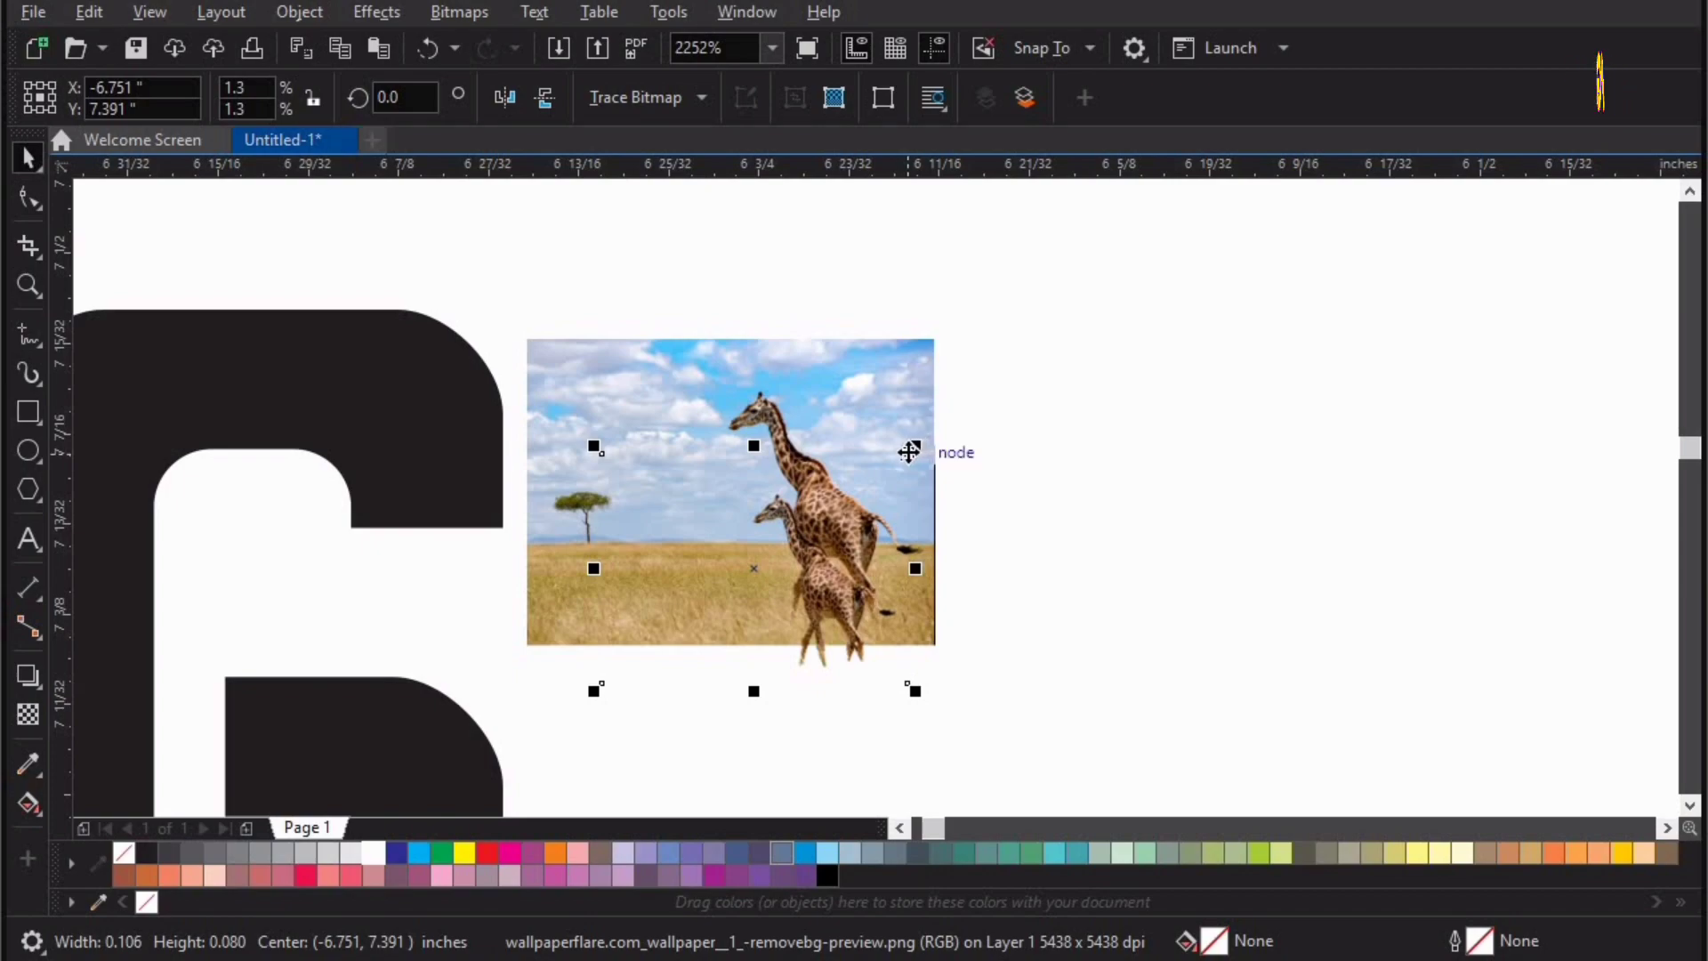
{"action": "left_click_drag", "start_coordinate": [931, 406], "coordinate": [935, 339]}
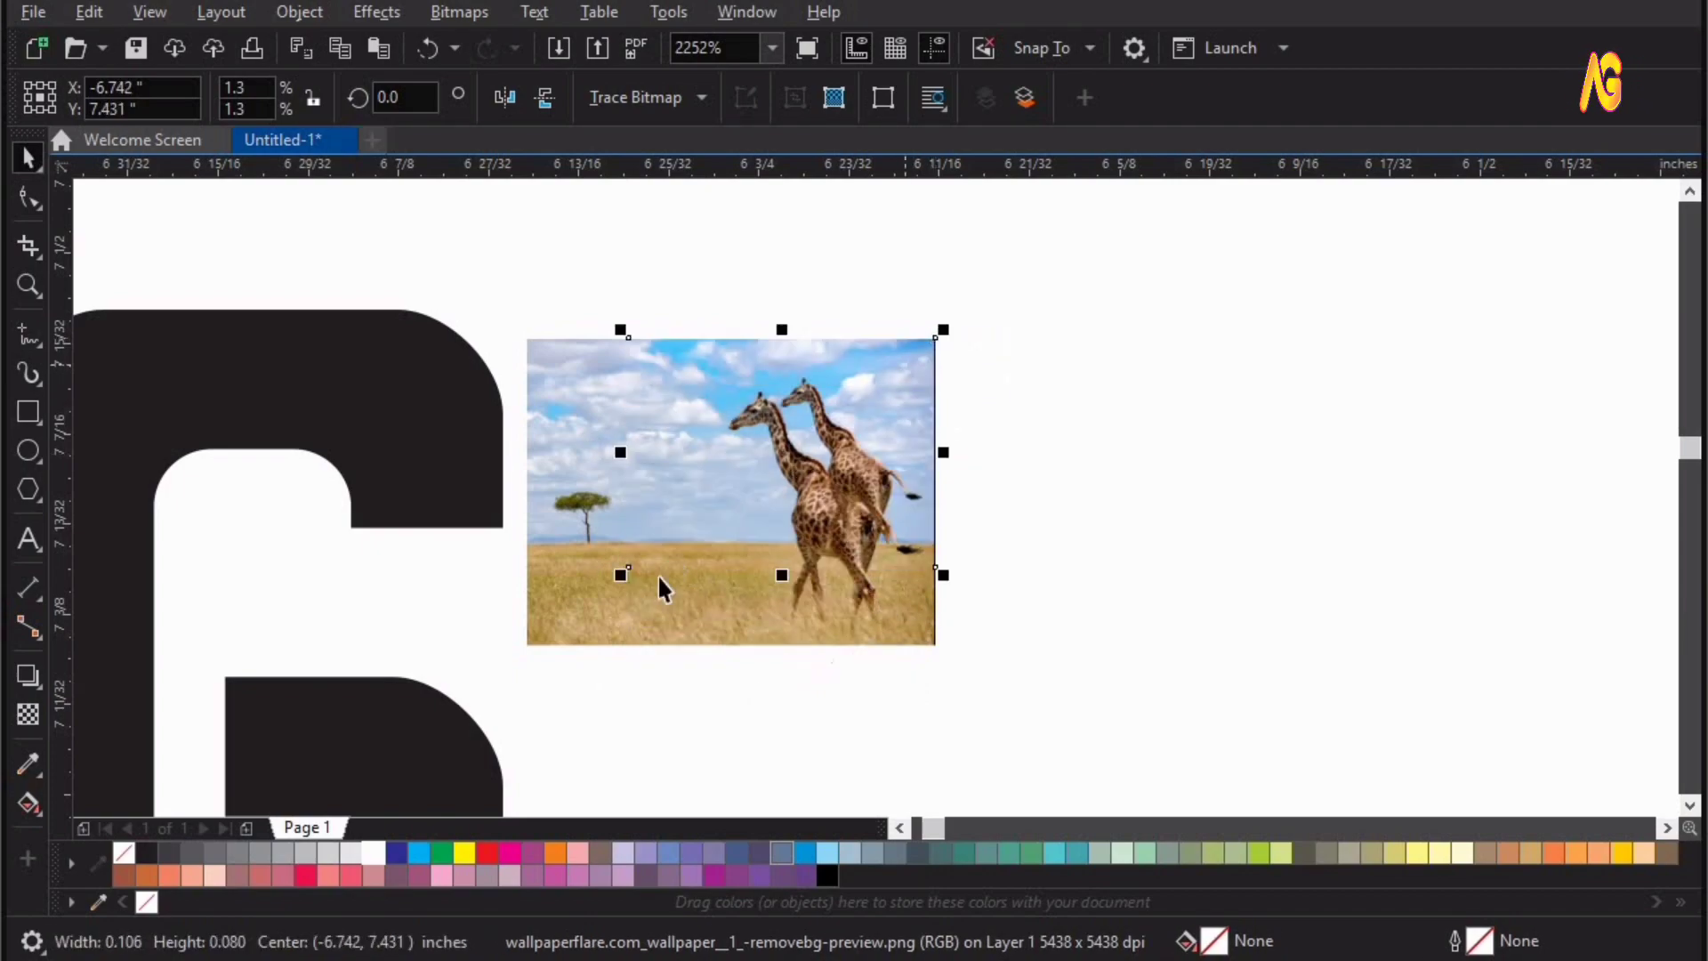
{"action": "left_click_drag", "start_coordinate": [623, 577], "coordinate": [496, 657]}
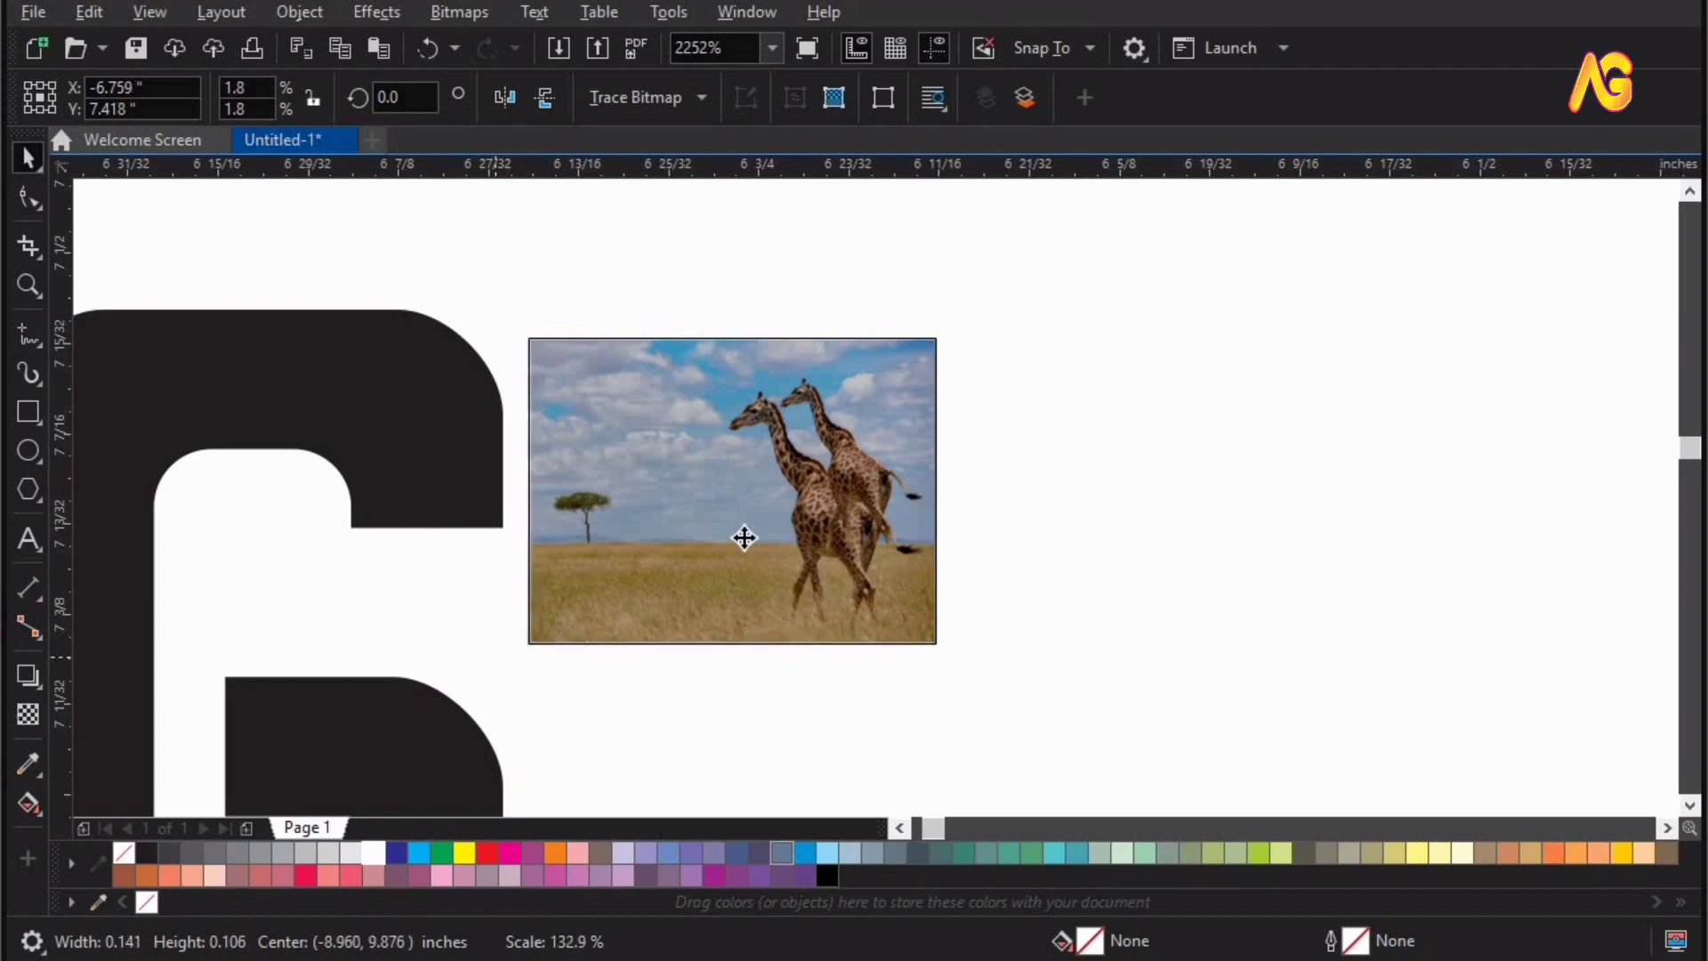
{"action": "key", "text": "F2"}
{"action": "left_click_drag", "start_coordinate": [992, 301], "coordinate": [439, 742]}
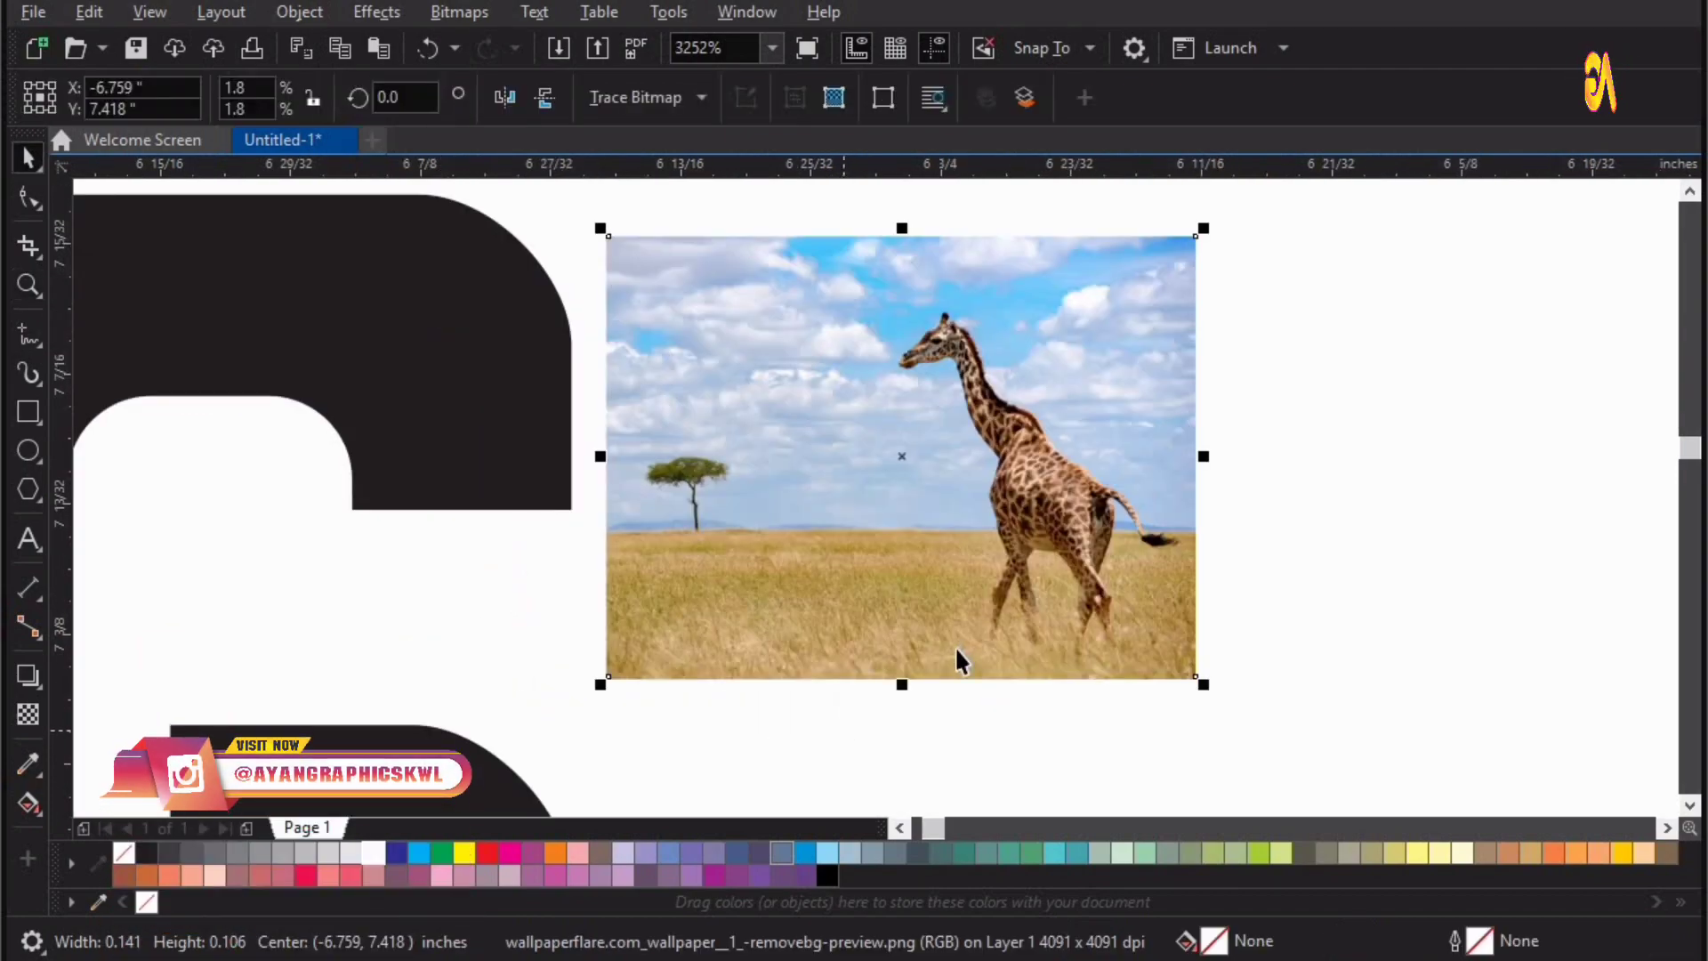
Move the C about 0.4 inches to the left, away from the G
{"action": "left_click", "coordinate": [1479, 456]}
{"action": "scroll", "coordinate": [1478, 456], "scroll_direction": "down", "scroll_amount": 2}
{"action": "left_click_drag", "start_coordinate": [1032, 633], "coordinate": [623, 637]}
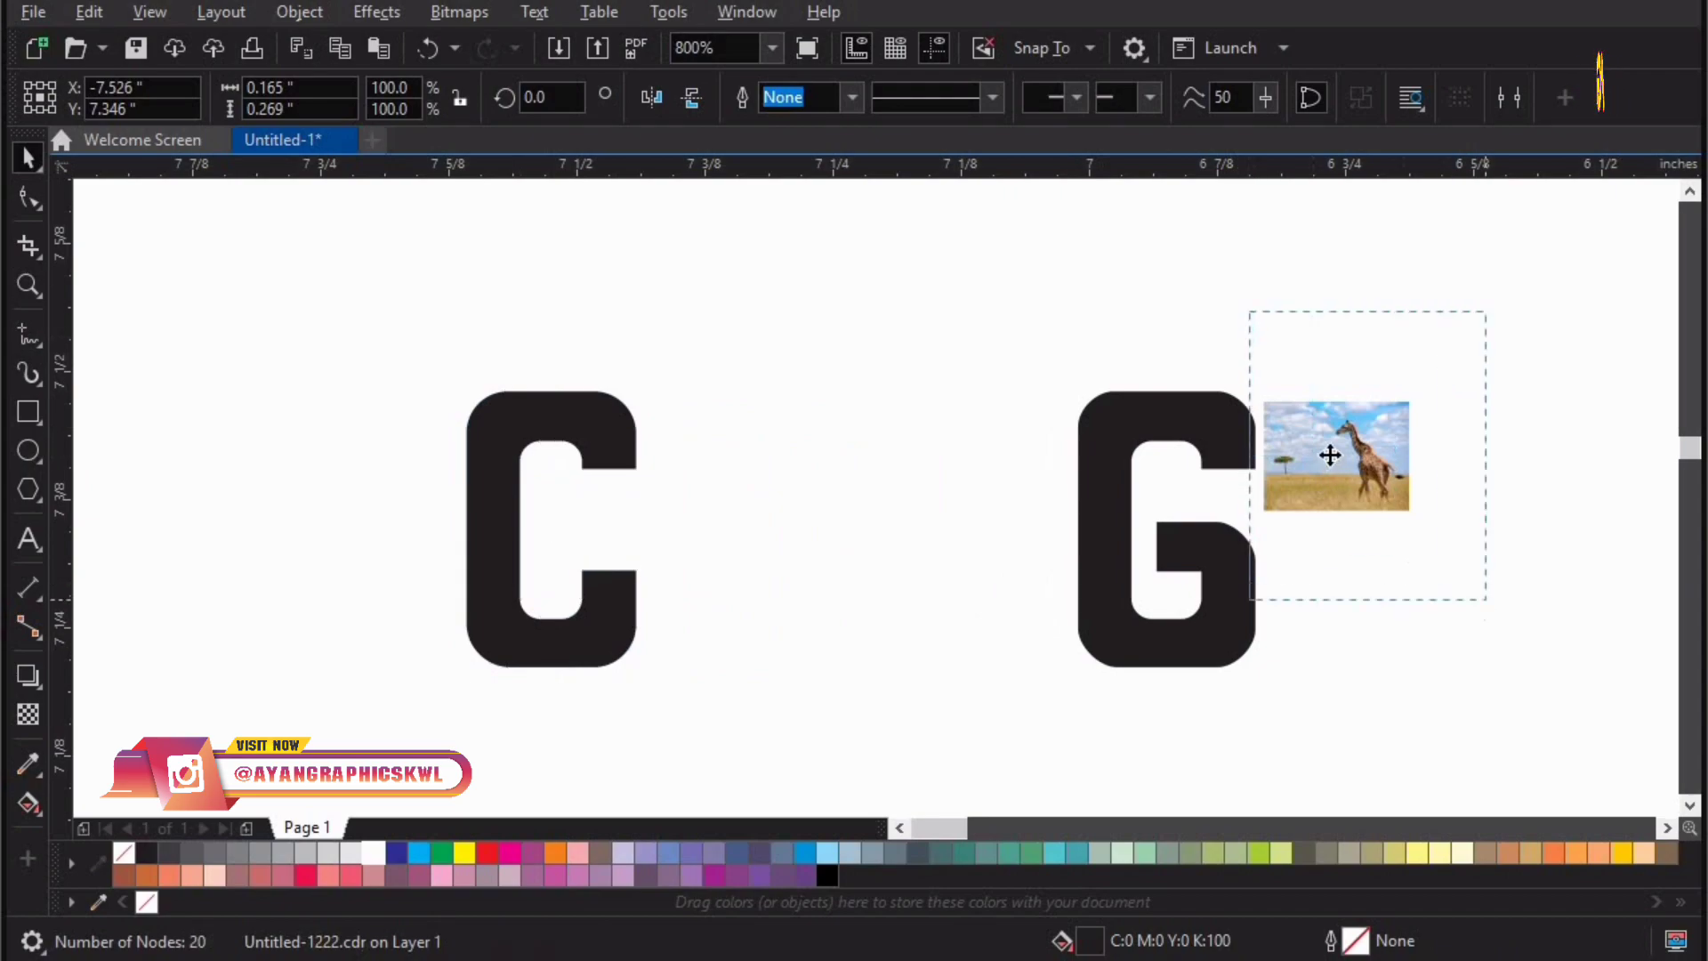
Move the photo and giraffe cutout together onto the upper part of the G and turn off snapping to objects
{"action": "left_click_drag", "start_coordinate": [1330, 454], "coordinate": [1175, 440]}
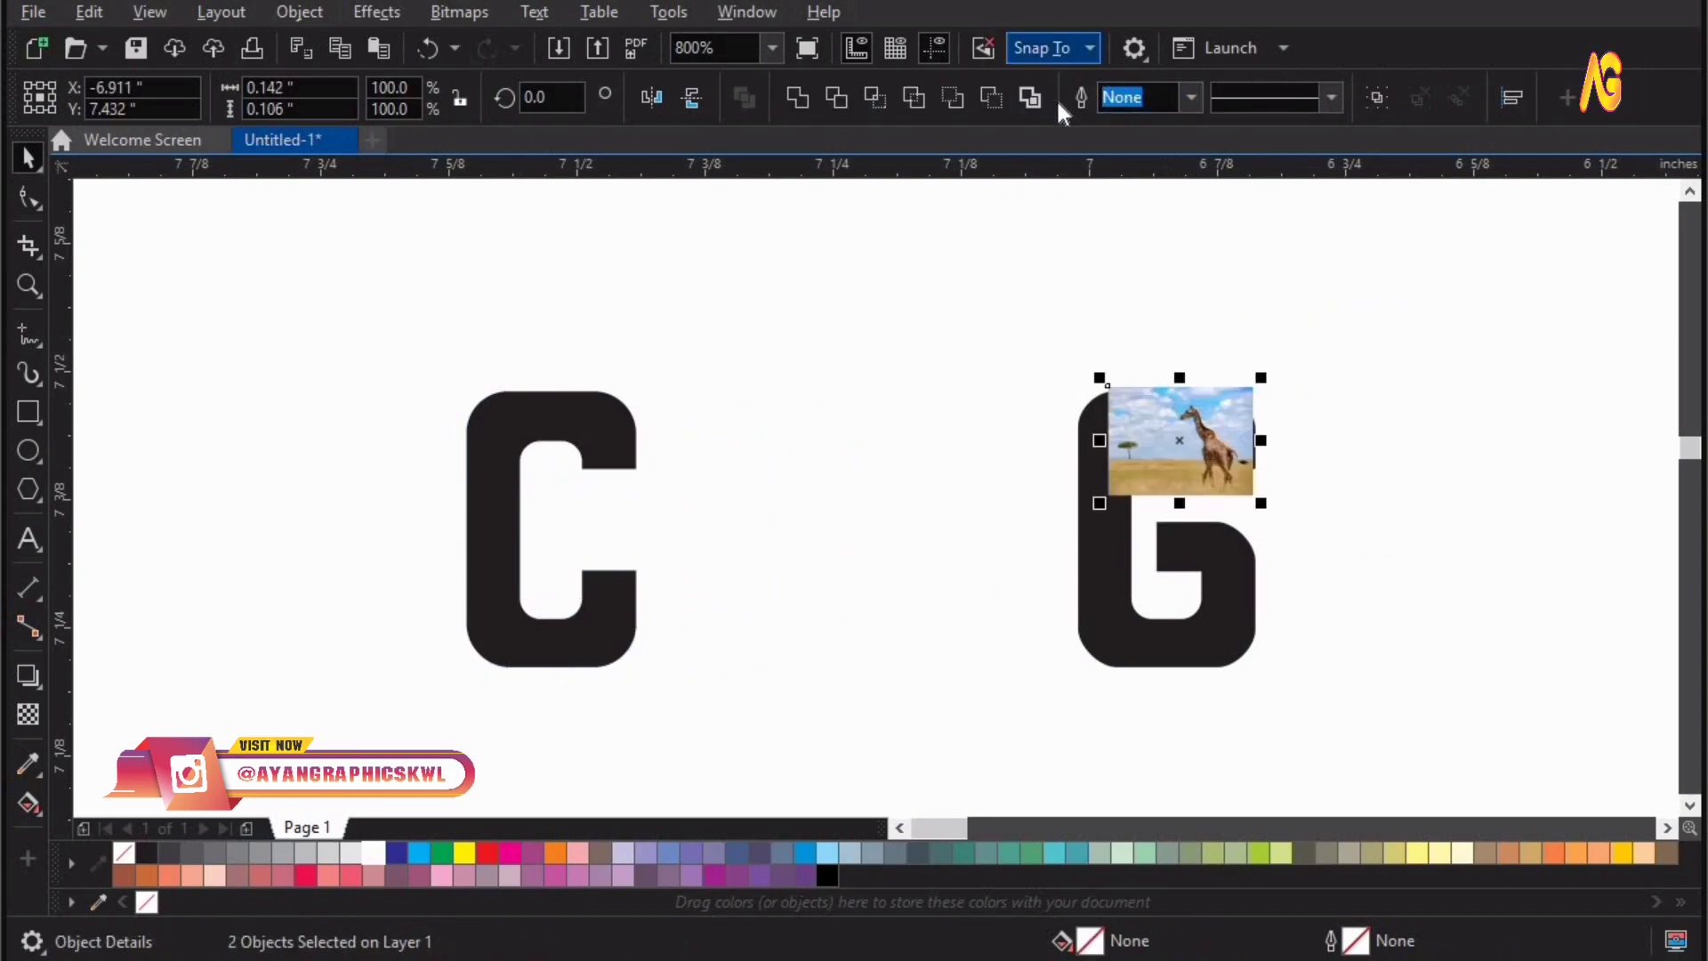
{"action": "left_click", "coordinate": [1050, 48]}
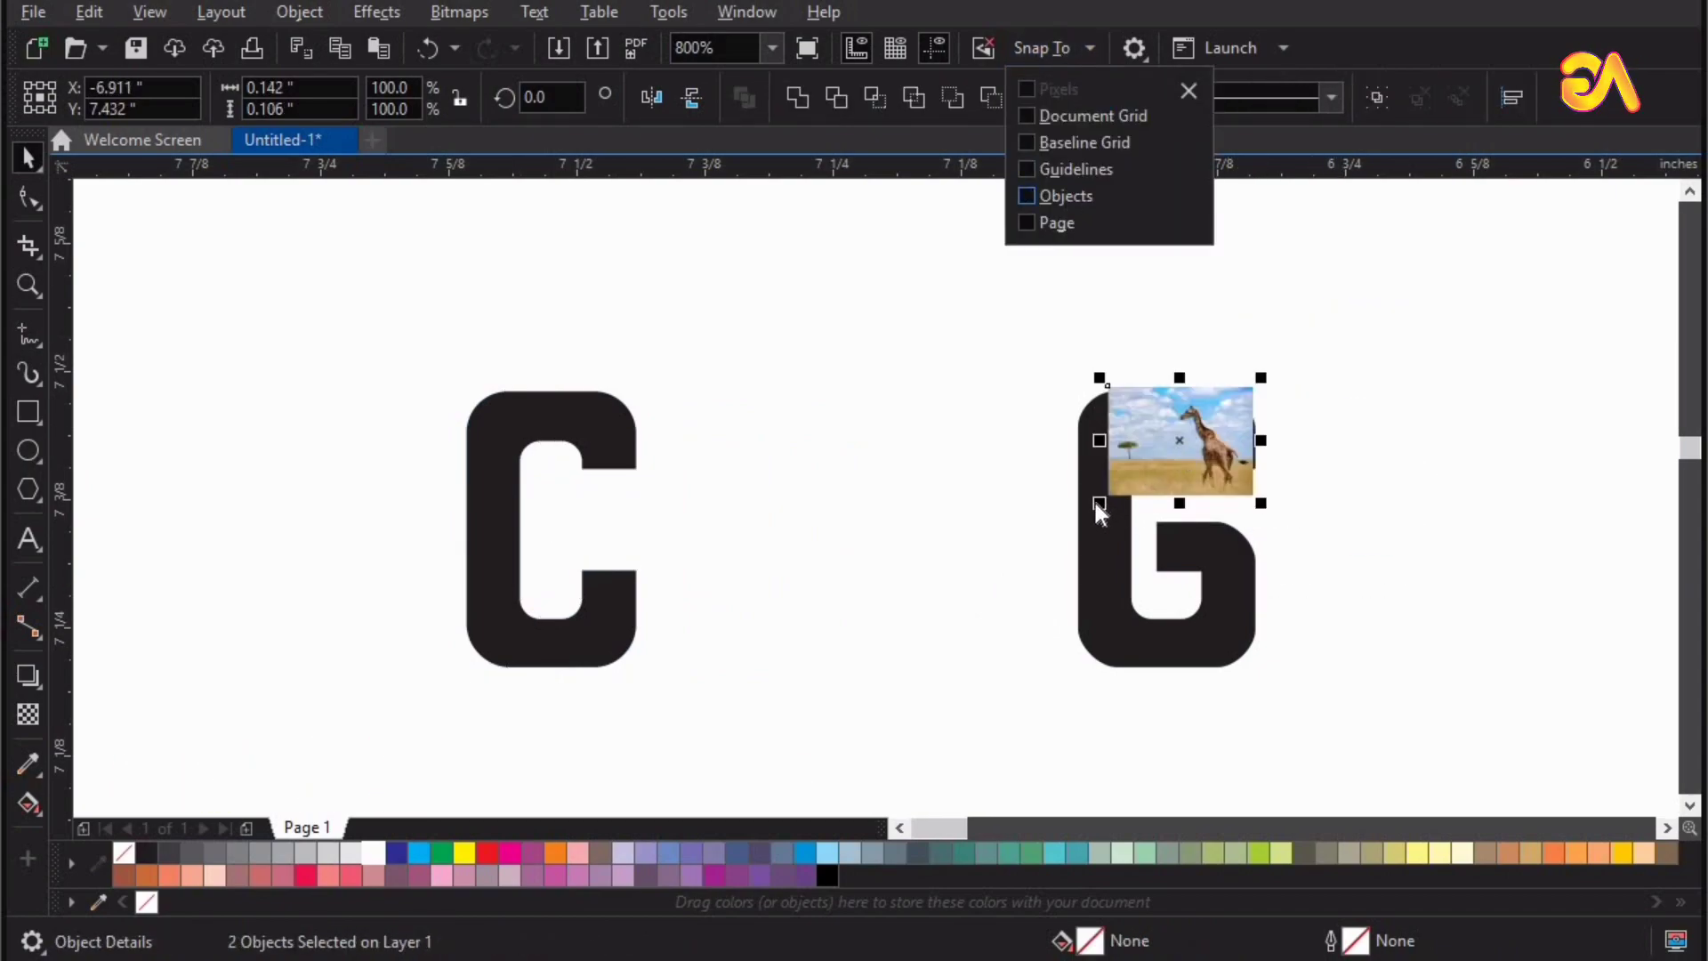
Enlarge the photo and giraffe cutout together to about 0.375 by 0.281 inches, covering the G
{"action": "left_click_drag", "start_coordinate": [1096, 503], "coordinate": [876, 803]}
{"action": "key", "text": "z"}
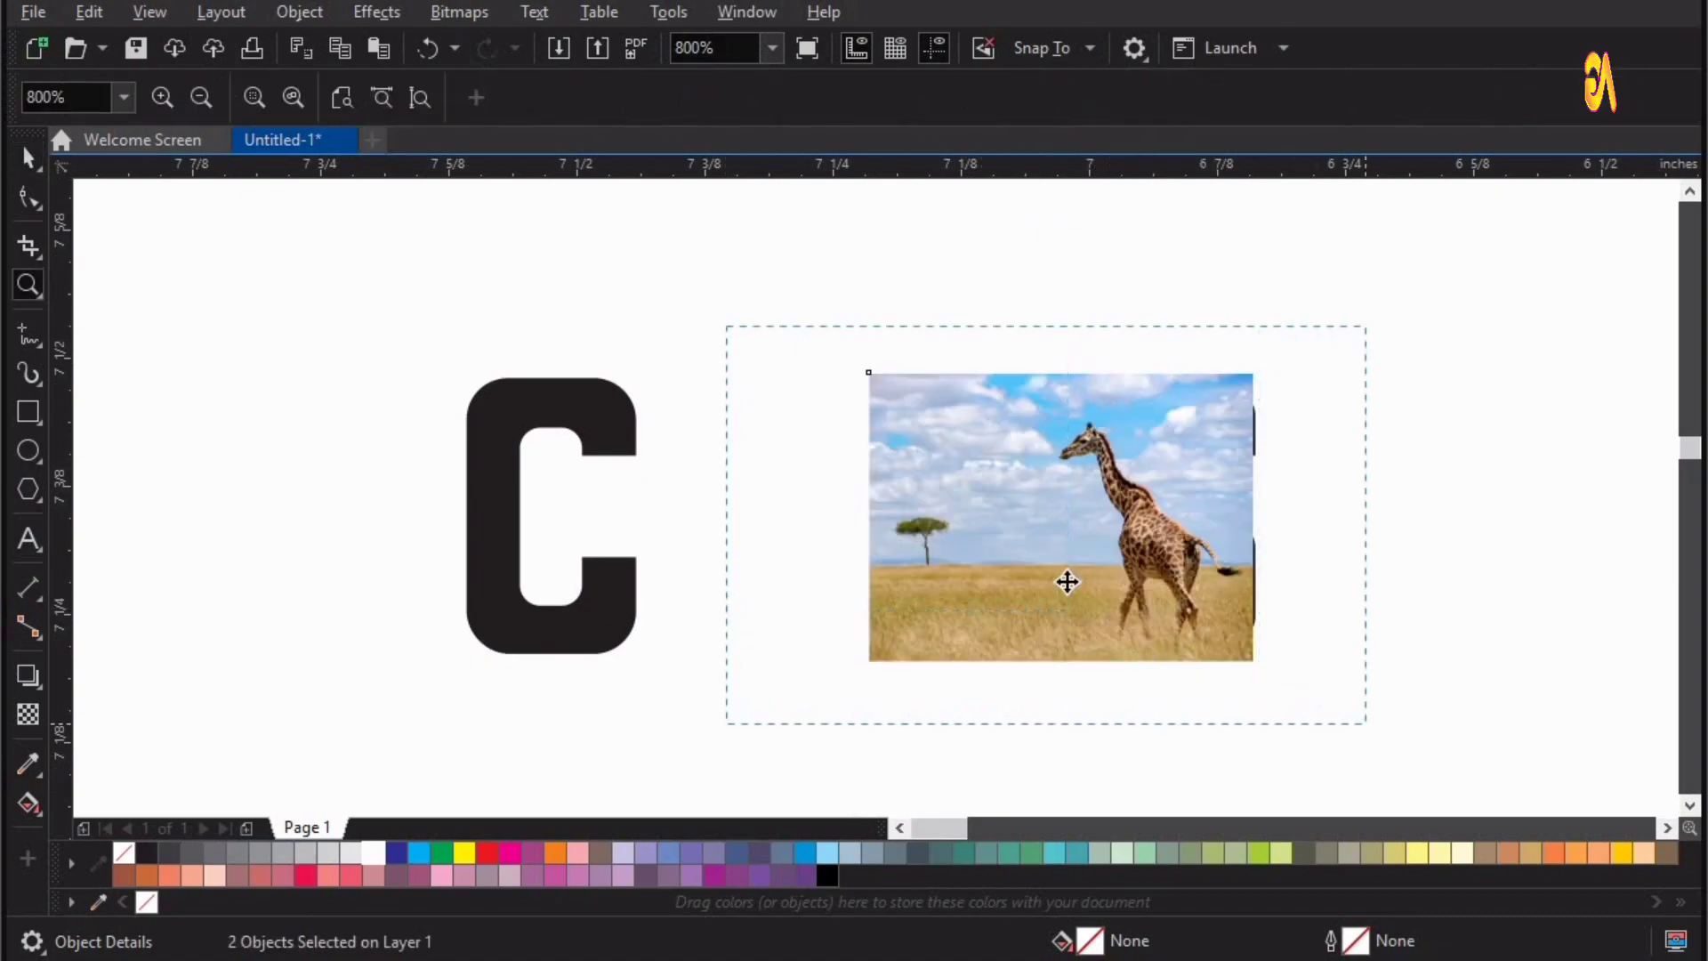
{"action": "mouse_move", "coordinate": [1067, 582]}
{"action": "left_mouse_down"}
{"action": "mouse_move", "coordinate": [1091, 580]}
{"action": "mouse_move", "coordinate": [1074, 580]}
{"action": "left_mouse_up"}
Try sending the photo and giraffe cutout one level back, and undo a trial move of the cutout
{"action": "right_click", "coordinate": [994, 322]}
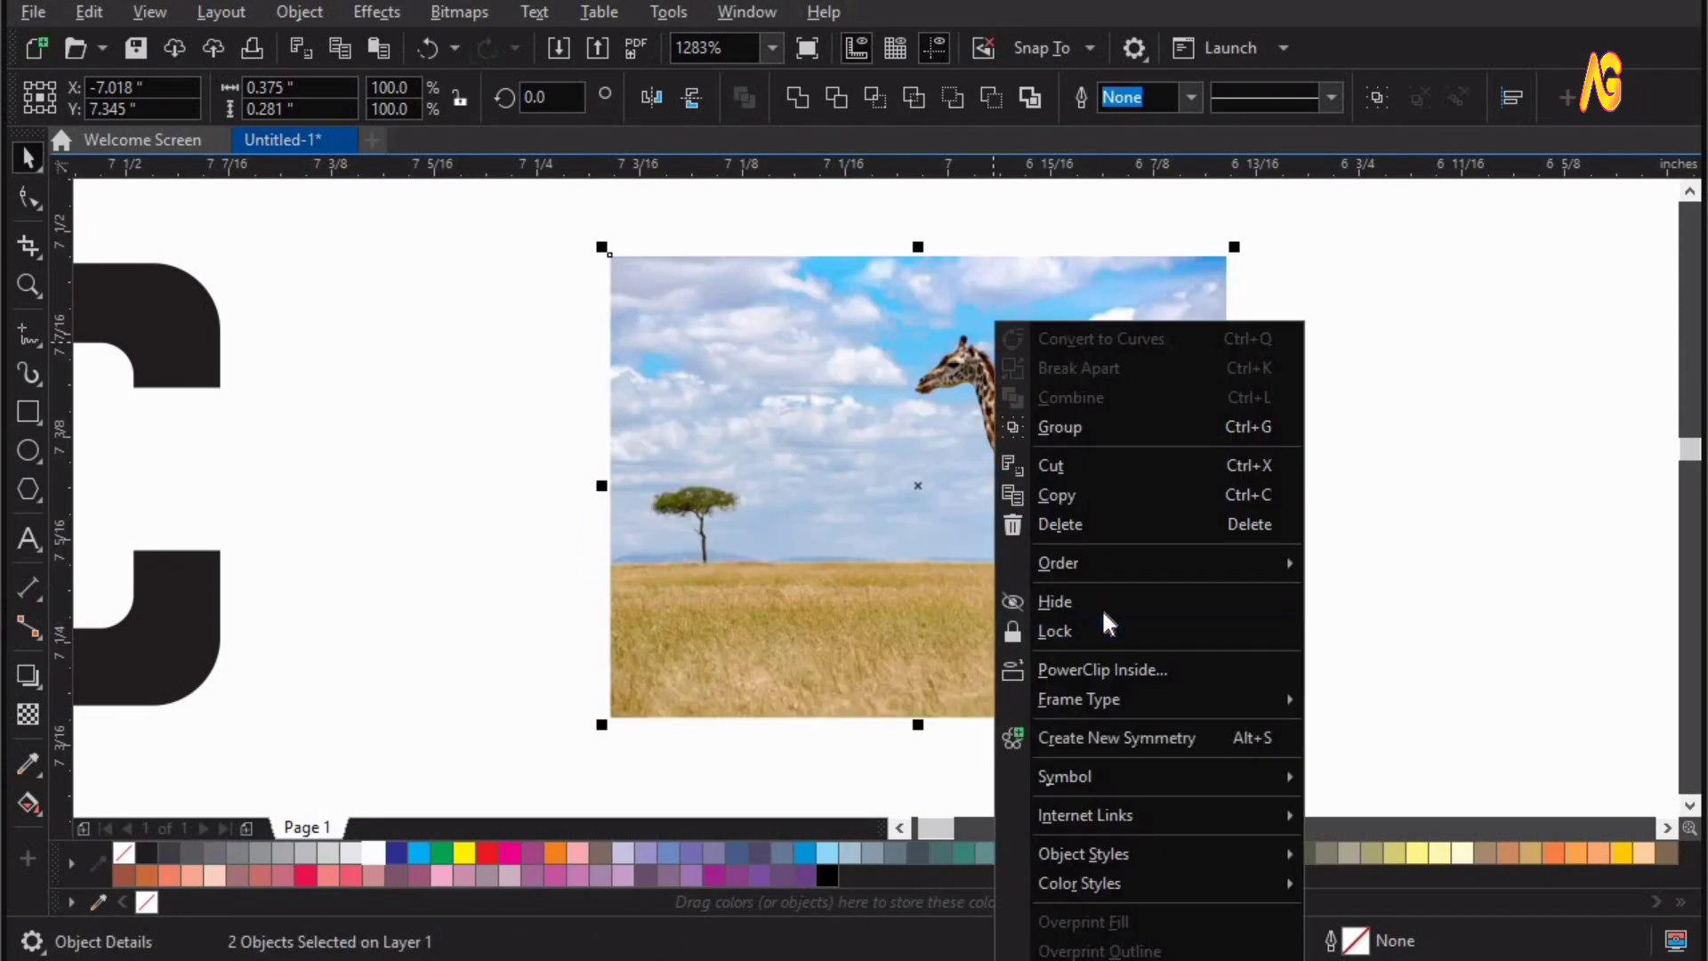
{"action": "mouse_move", "coordinate": [1242, 564]}
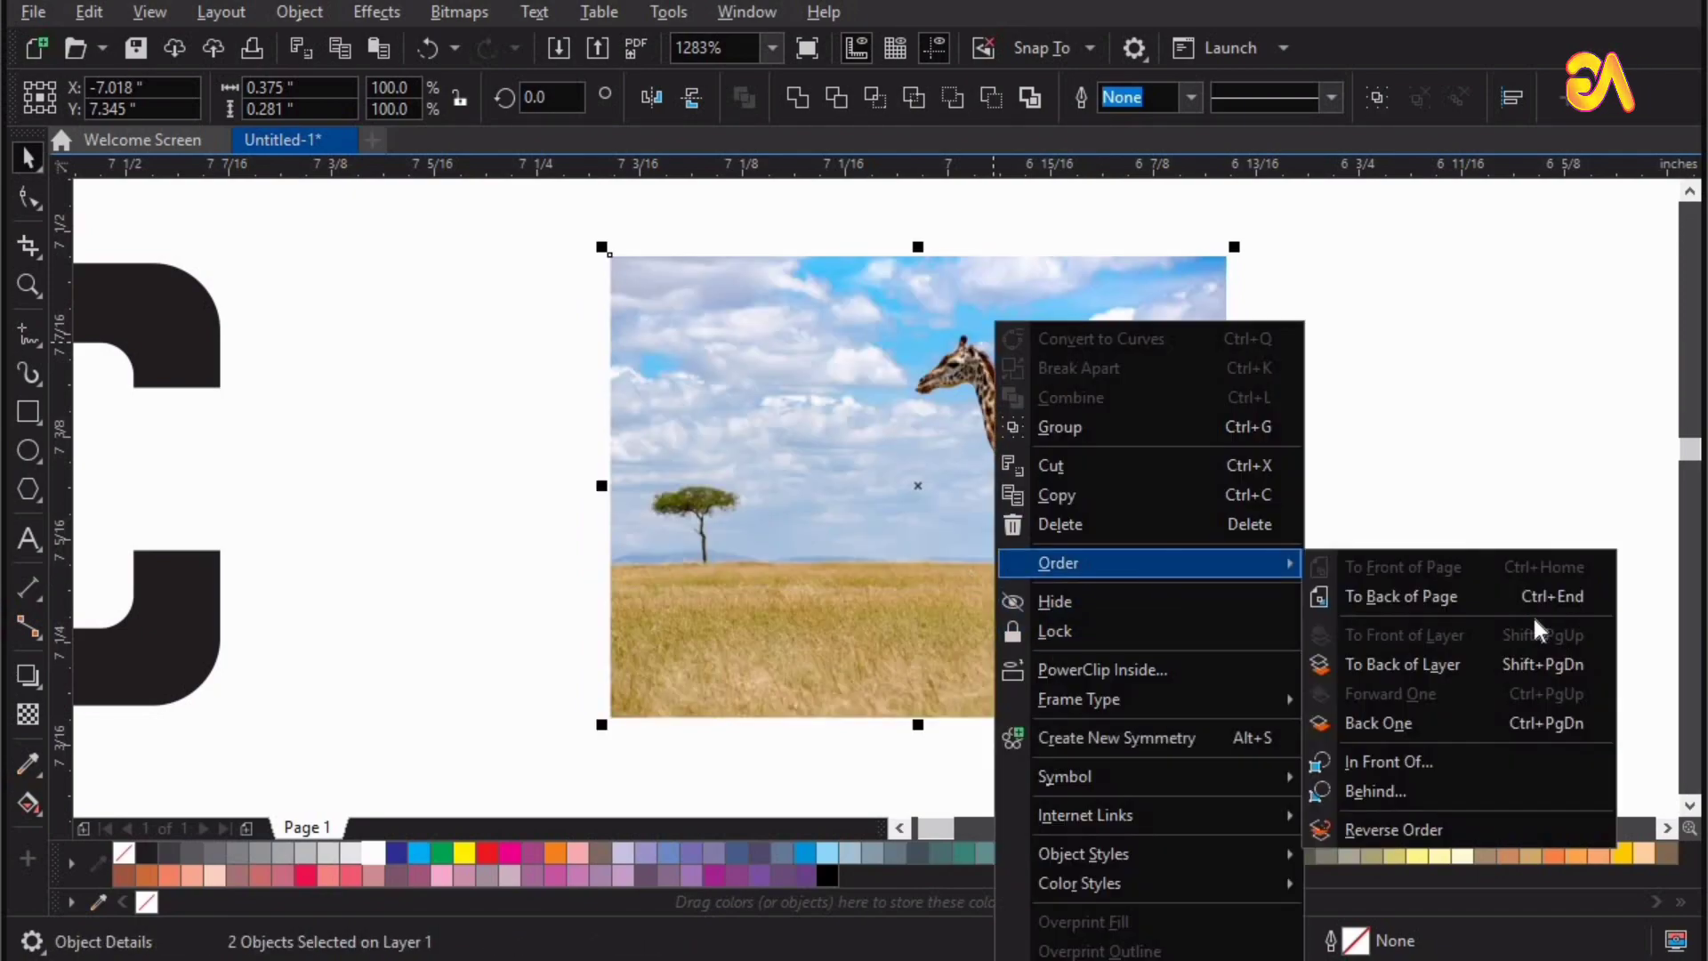
{"action": "left_click", "coordinate": [1532, 731]}
{"action": "left_click", "coordinate": [974, 492]}
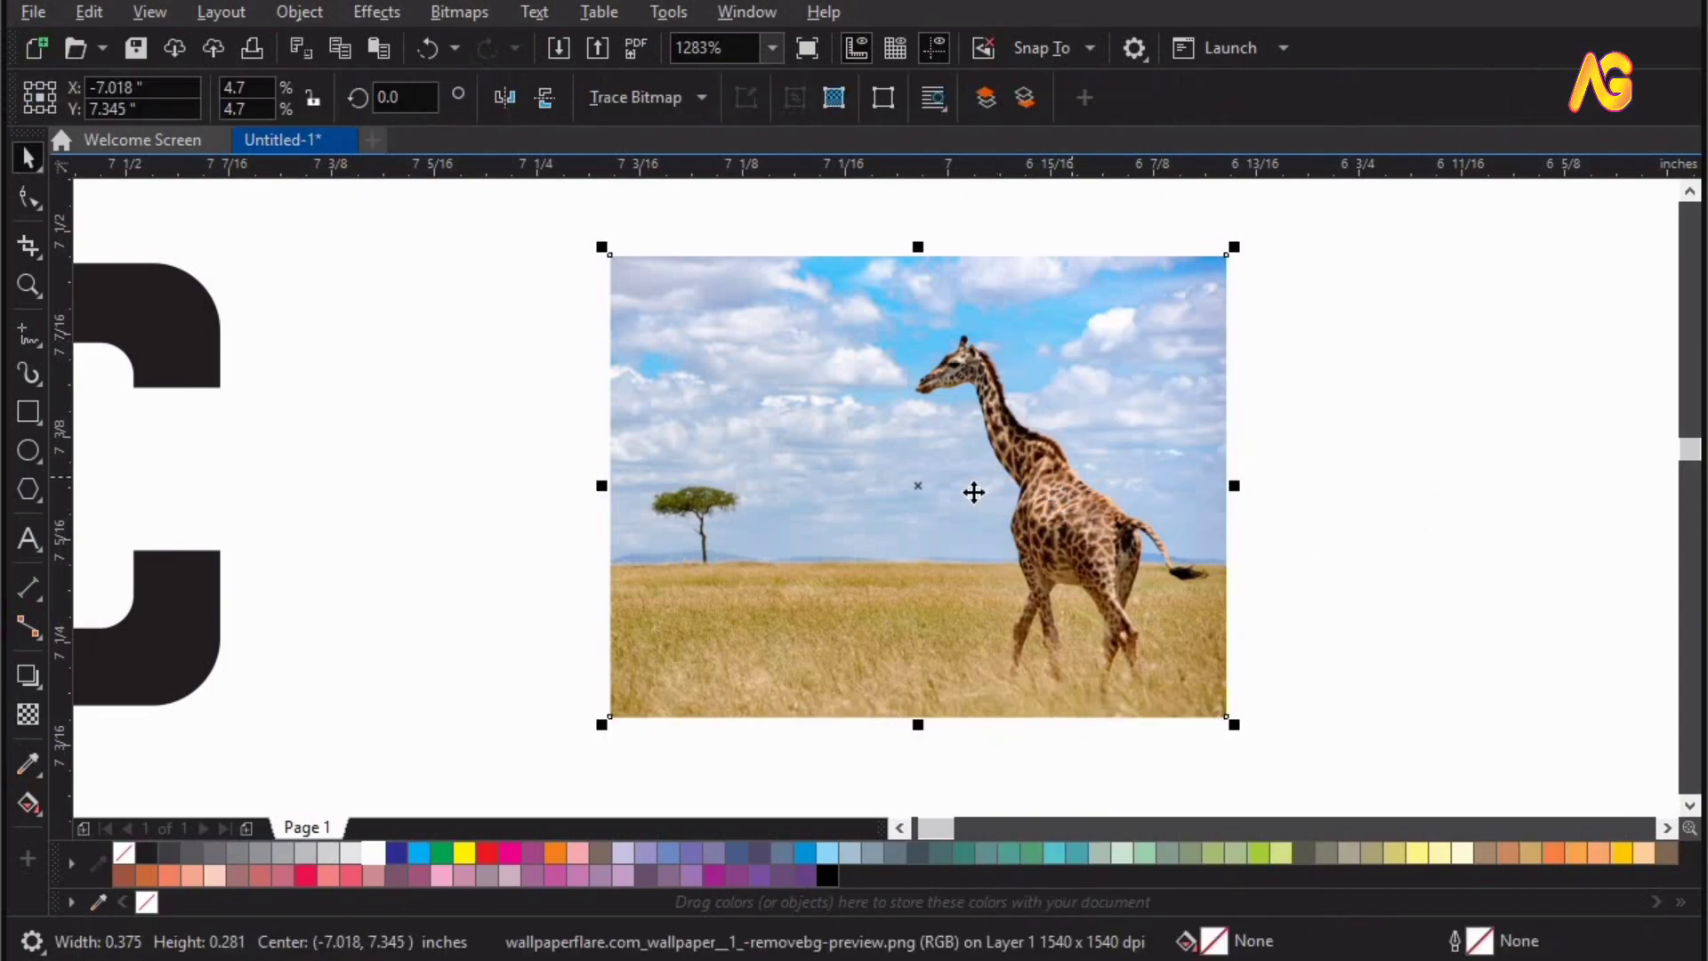
{"action": "left_click_drag", "start_coordinate": [1071, 471], "coordinate": [974, 492]}
{"action": "key", "text": "ctrl+z"}
{"action": "left_click", "coordinate": [1319, 457]}
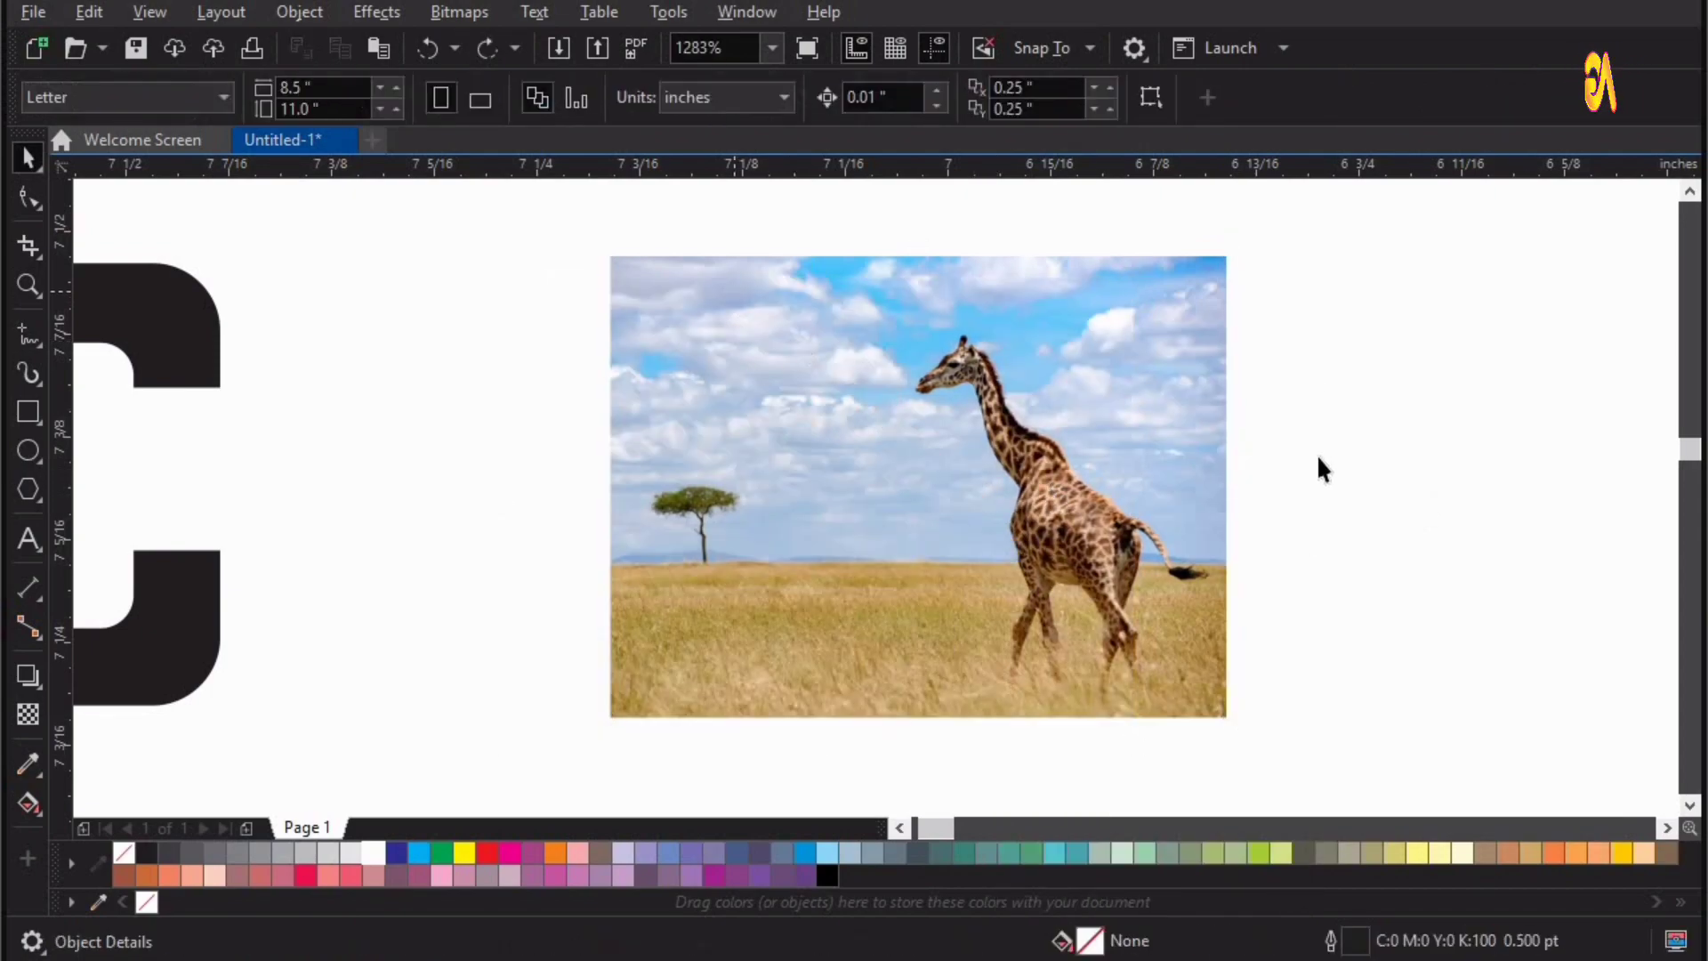
Select the G hidden behind the images and bring it to the front of the layer
{"action": "left_click_drag", "start_coordinate": [1354, 216], "coordinate": [701, 707]}
{"action": "key", "text": "shift+Page_Up"}
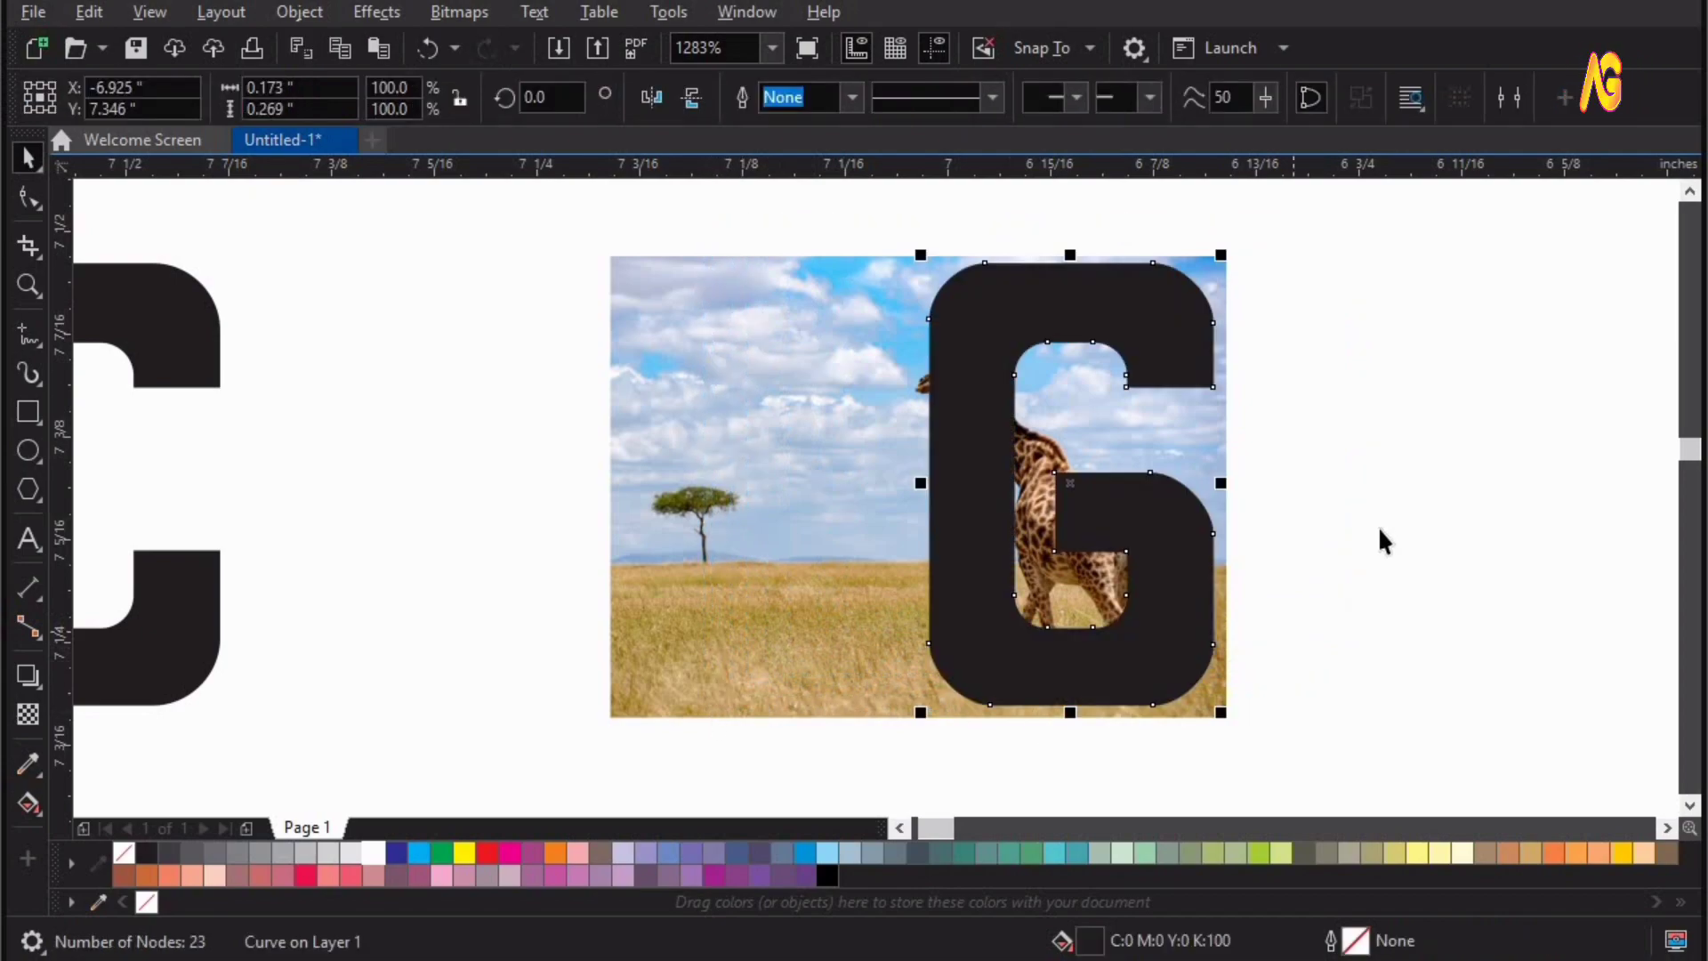
{"action": "left_click", "coordinate": [1378, 525]}
Center the G vertically on the giraffe photo
{"action": "left_click", "coordinate": [1203, 711]}
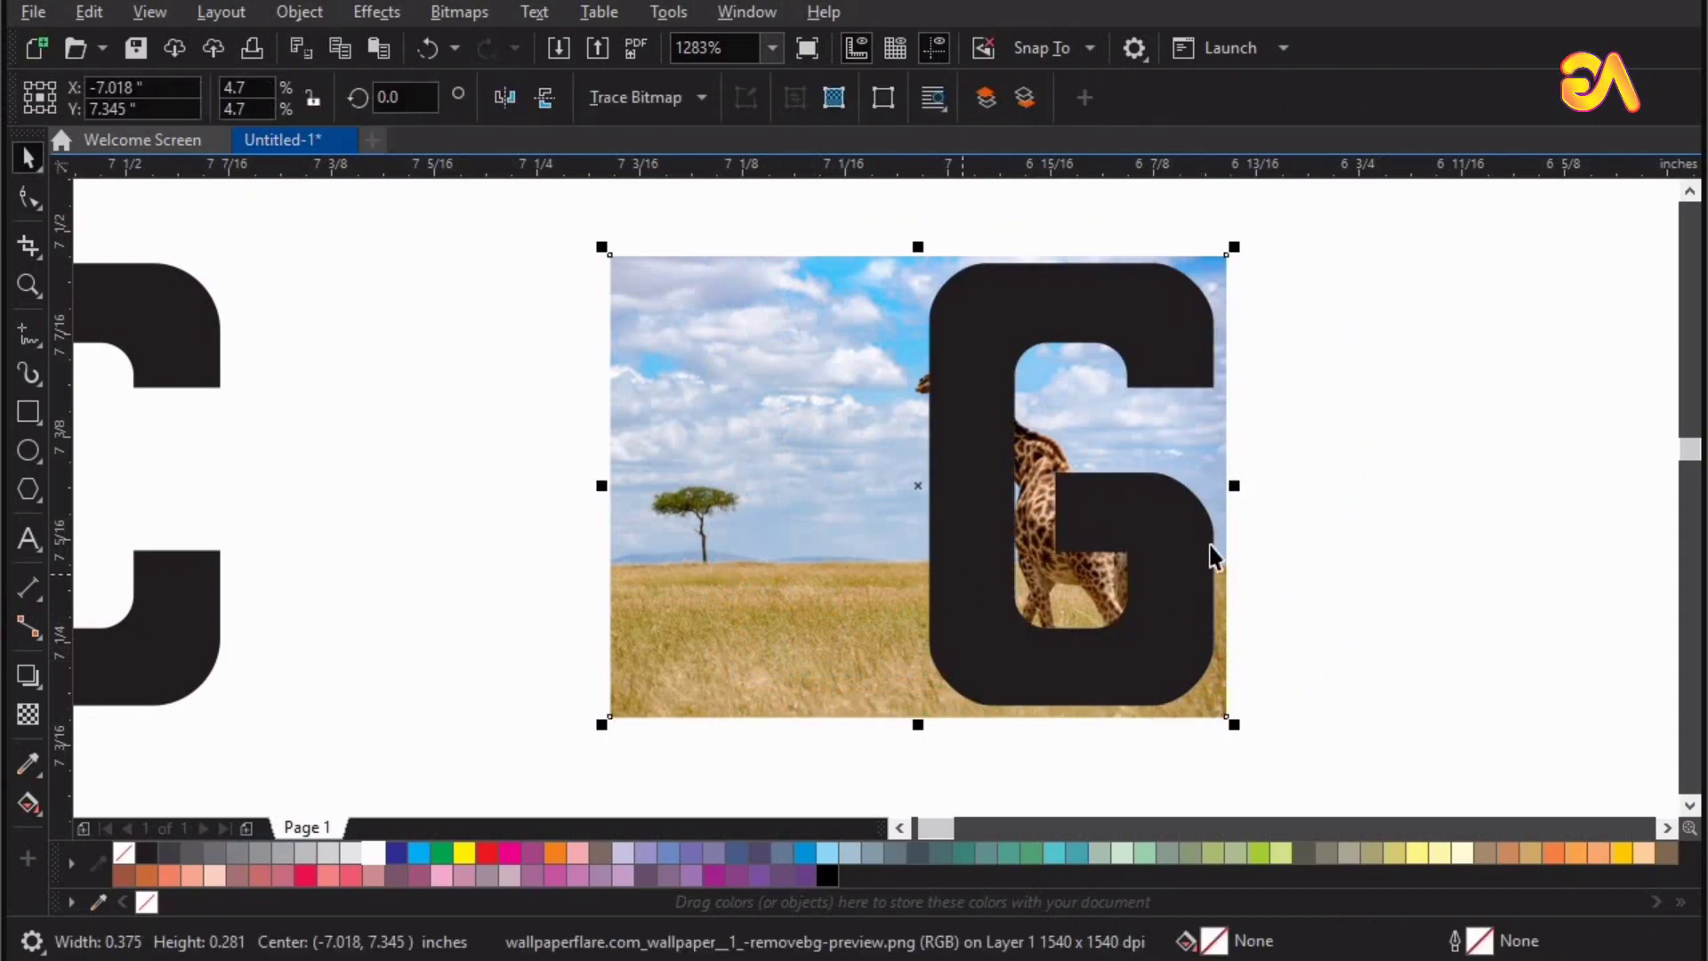
{"action": "left_click", "coordinate": [1178, 531]}
{"action": "left_click_drag", "start_coordinate": [1178, 531], "coordinate": [1180, 541]}
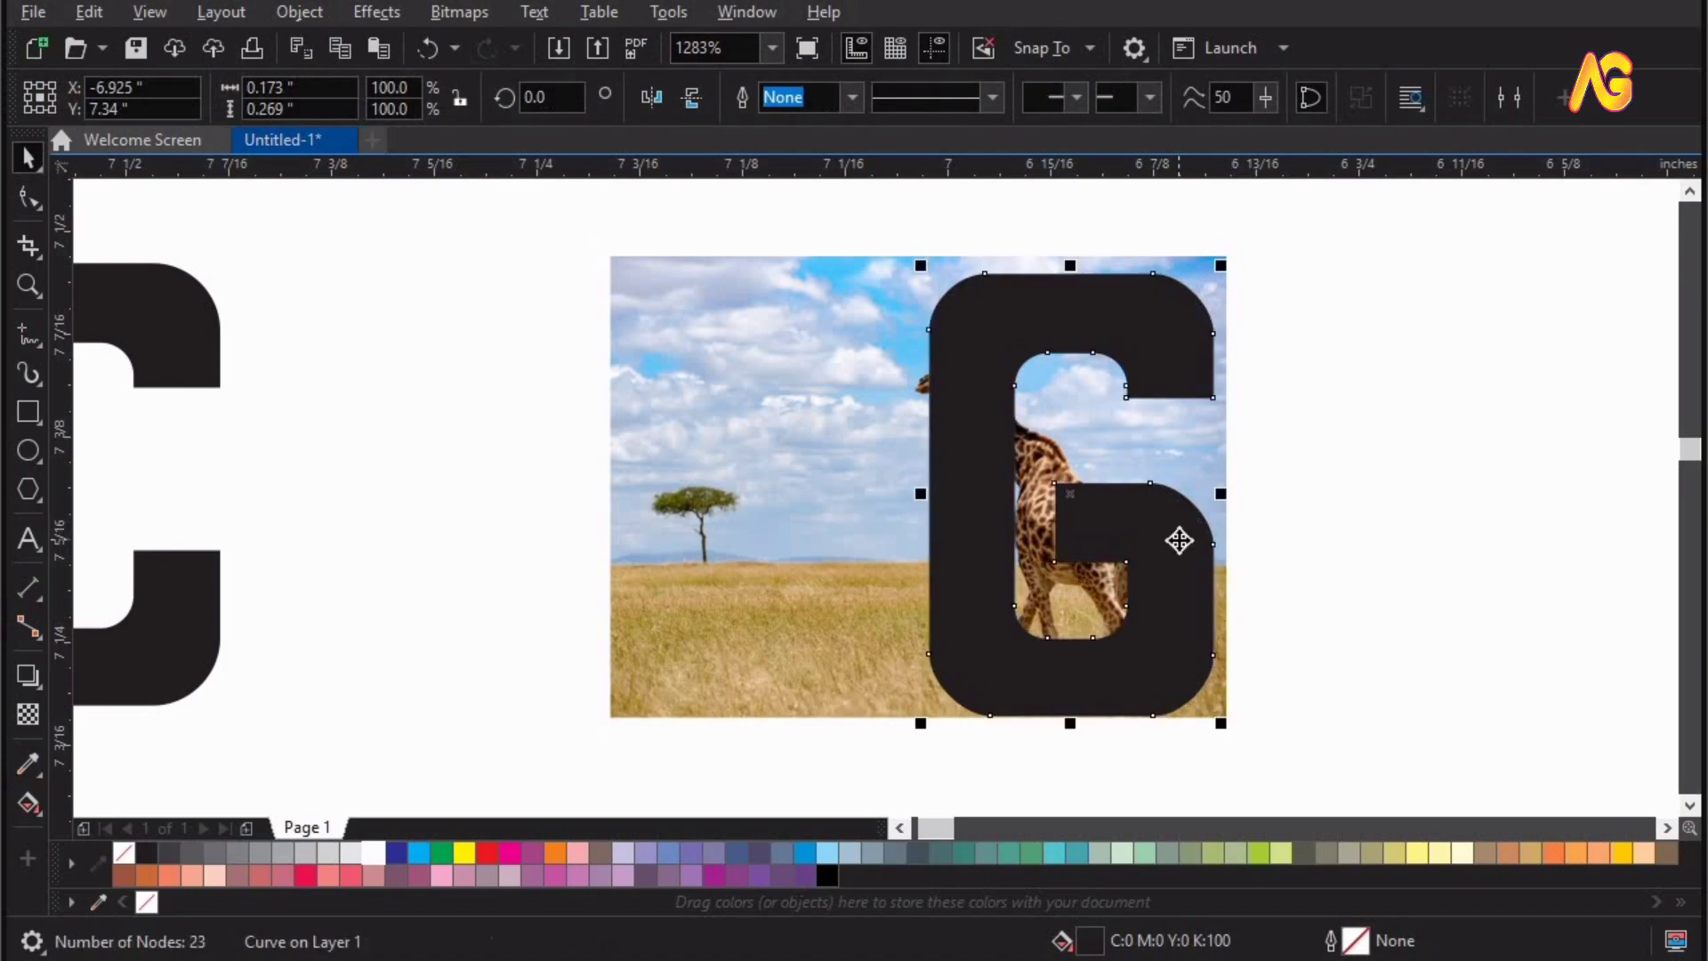
{"action": "left_click", "coordinate": [870, 491], "text": "shift"}
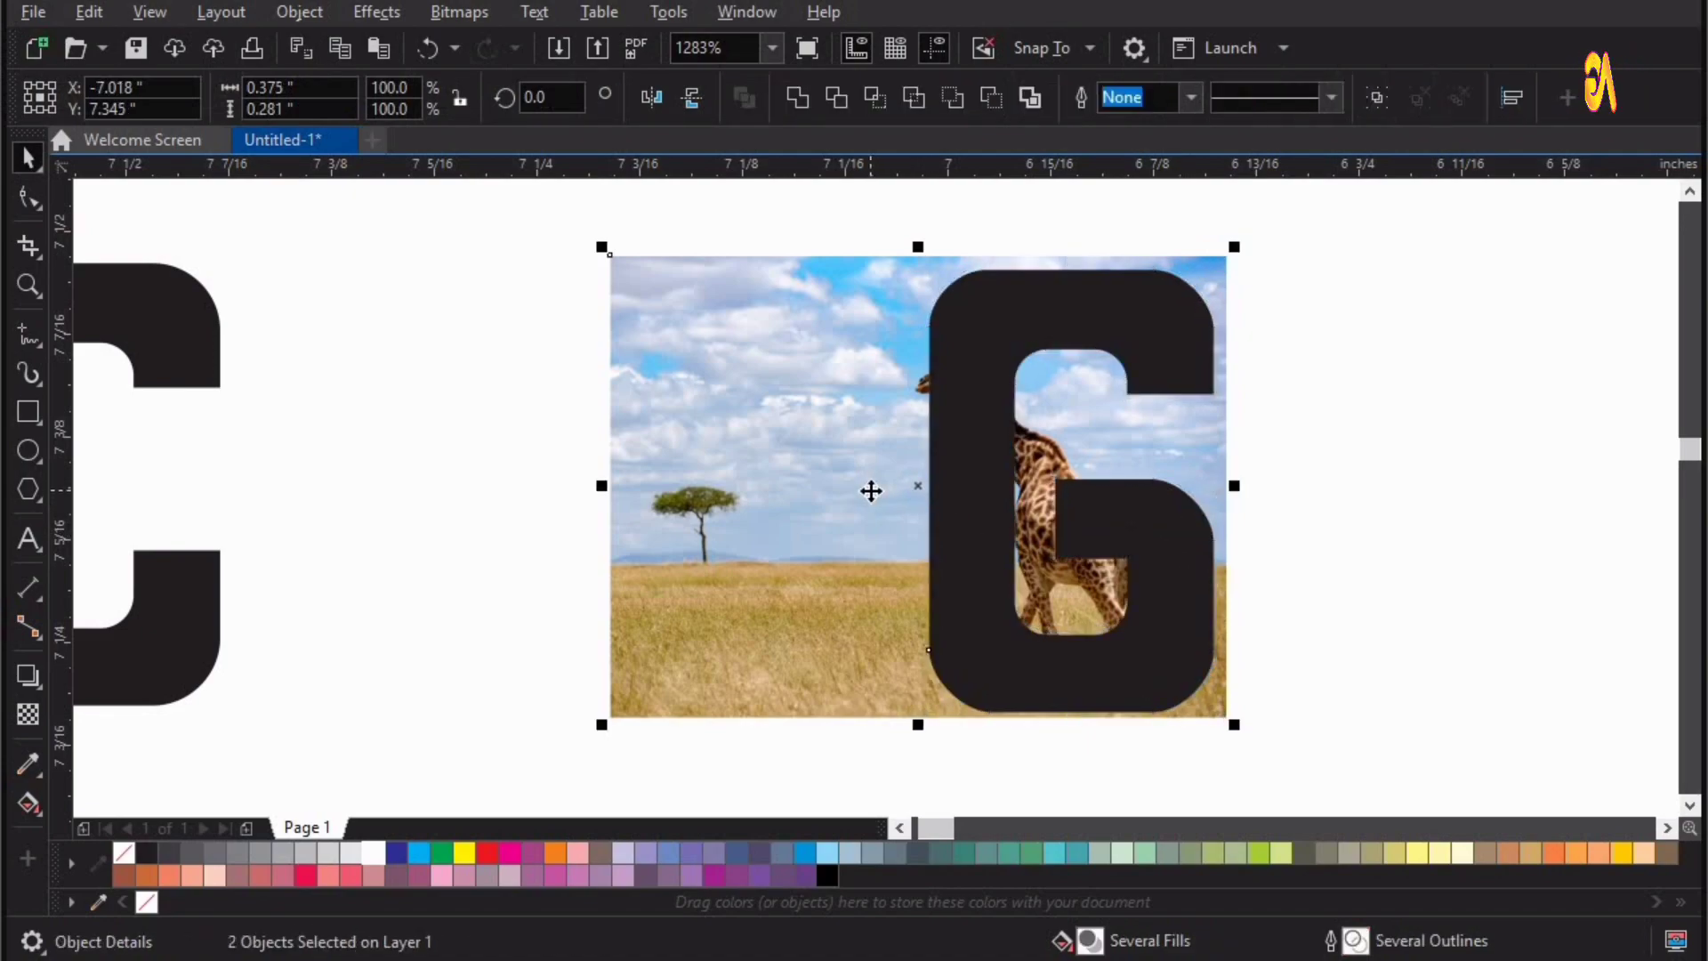
{"action": "left_click", "coordinate": [1159, 628]}
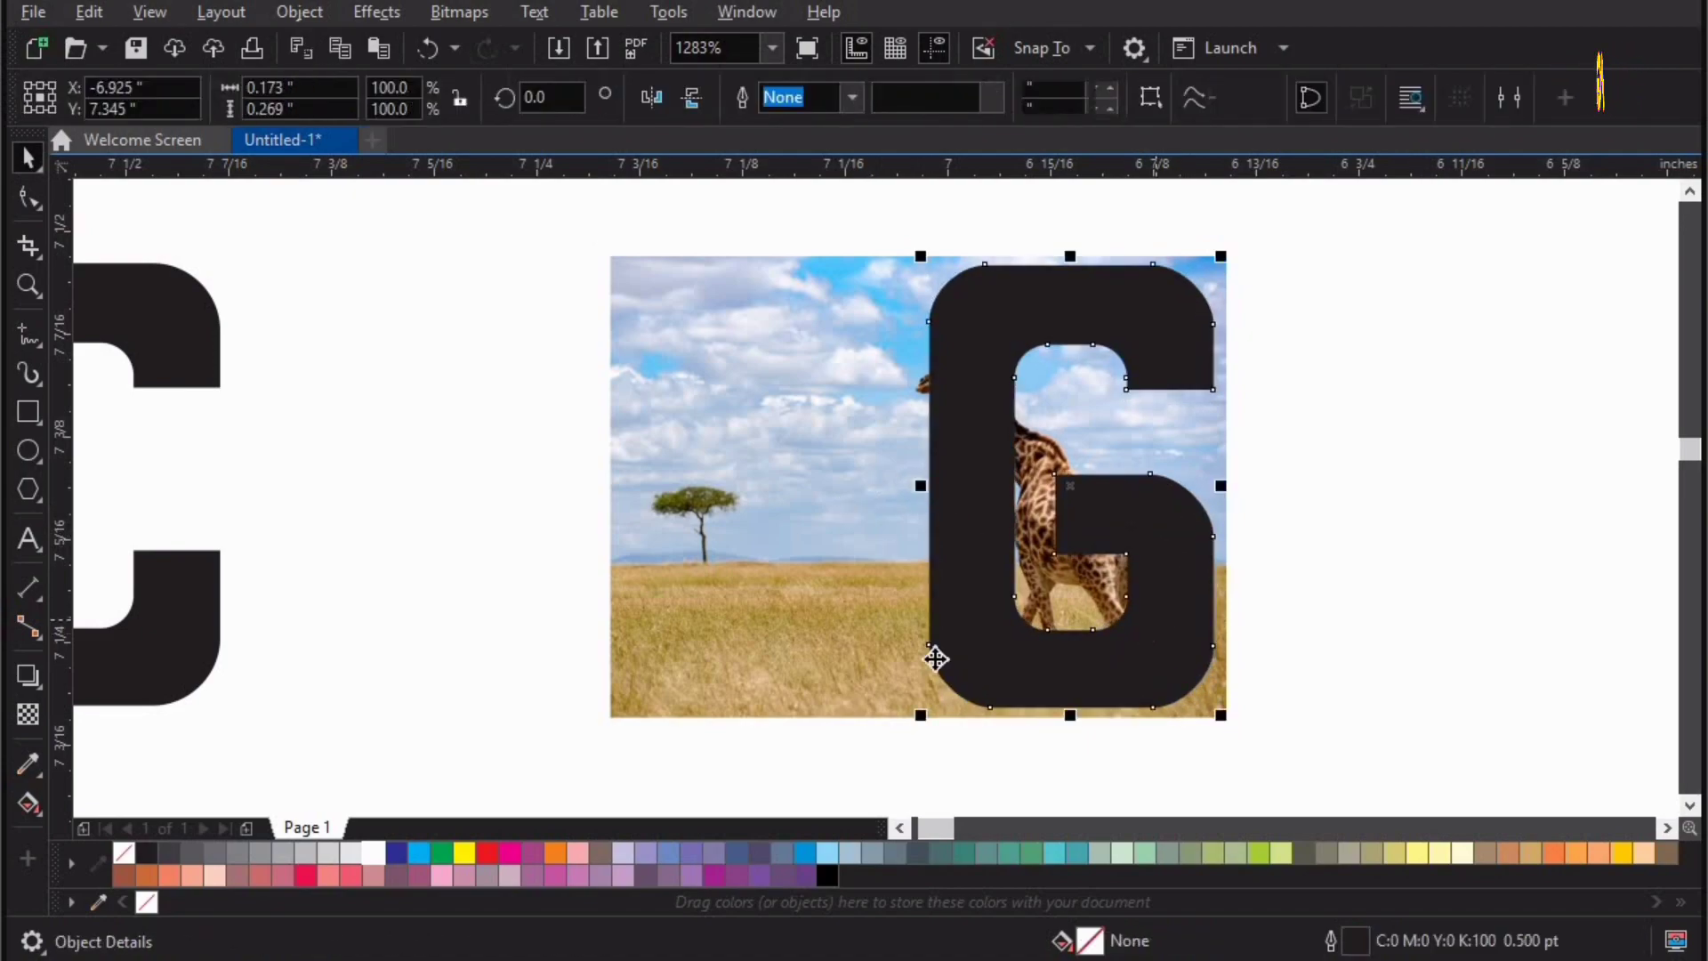
Center the G horizontally on the giraffe photo with Align and Distribute
{"action": "left_click", "coordinate": [869, 583], "text": "shift"}
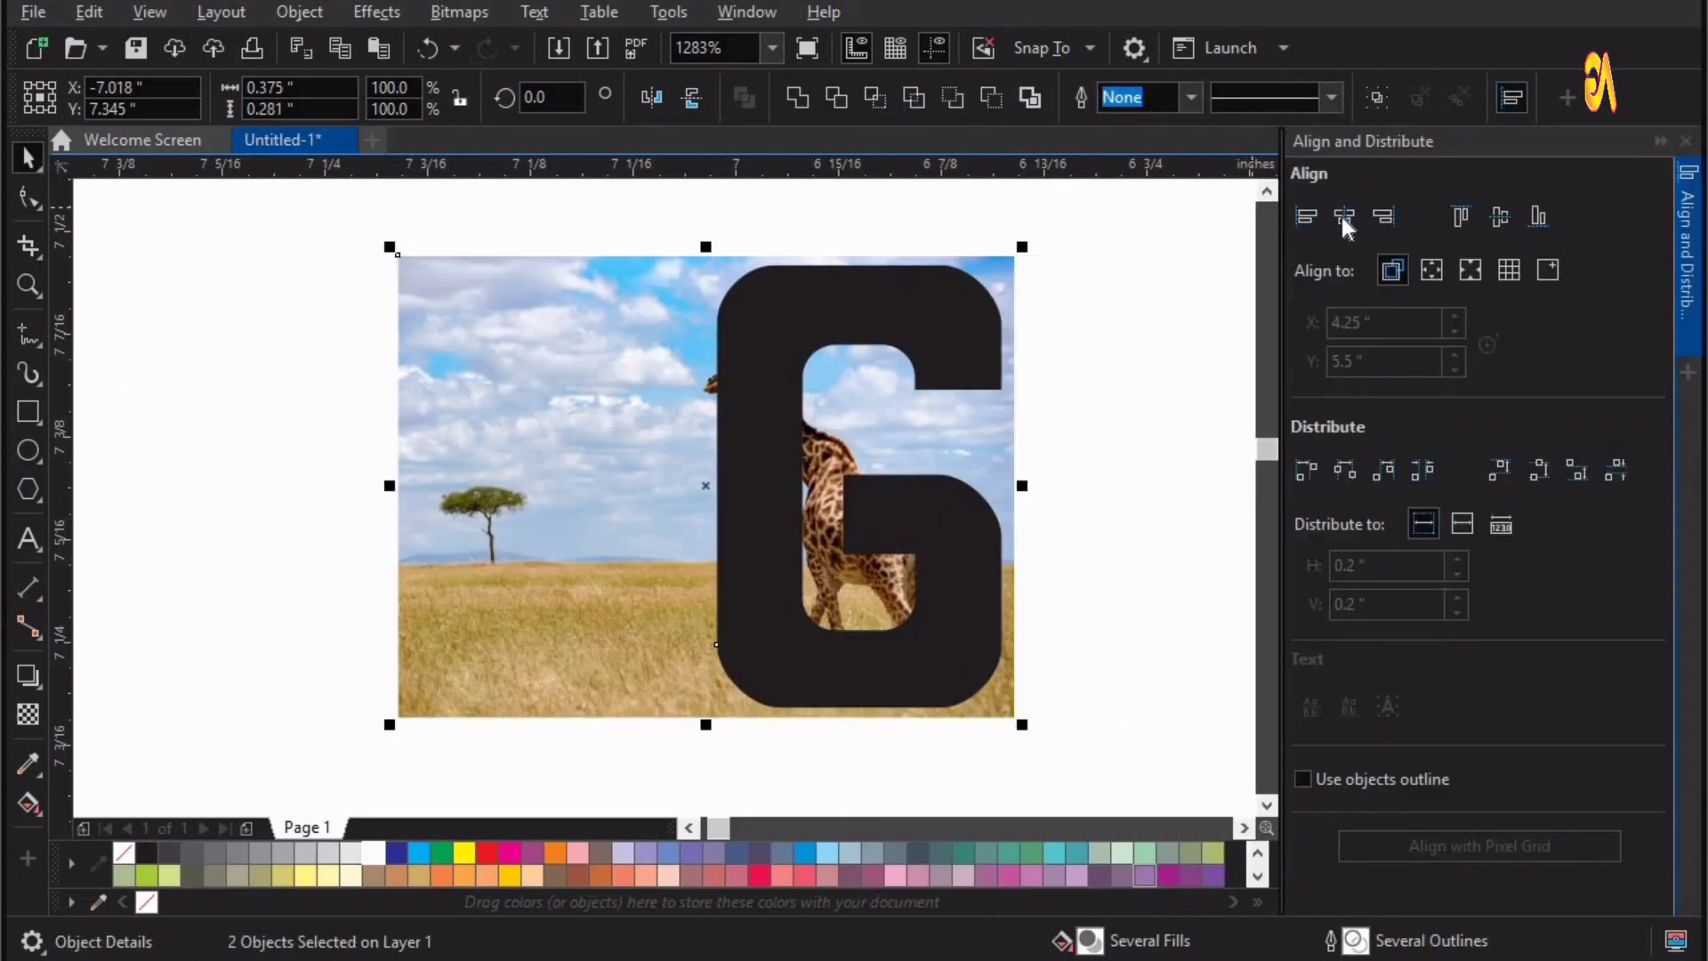
{"action": "left_click", "coordinate": [1343, 217]}
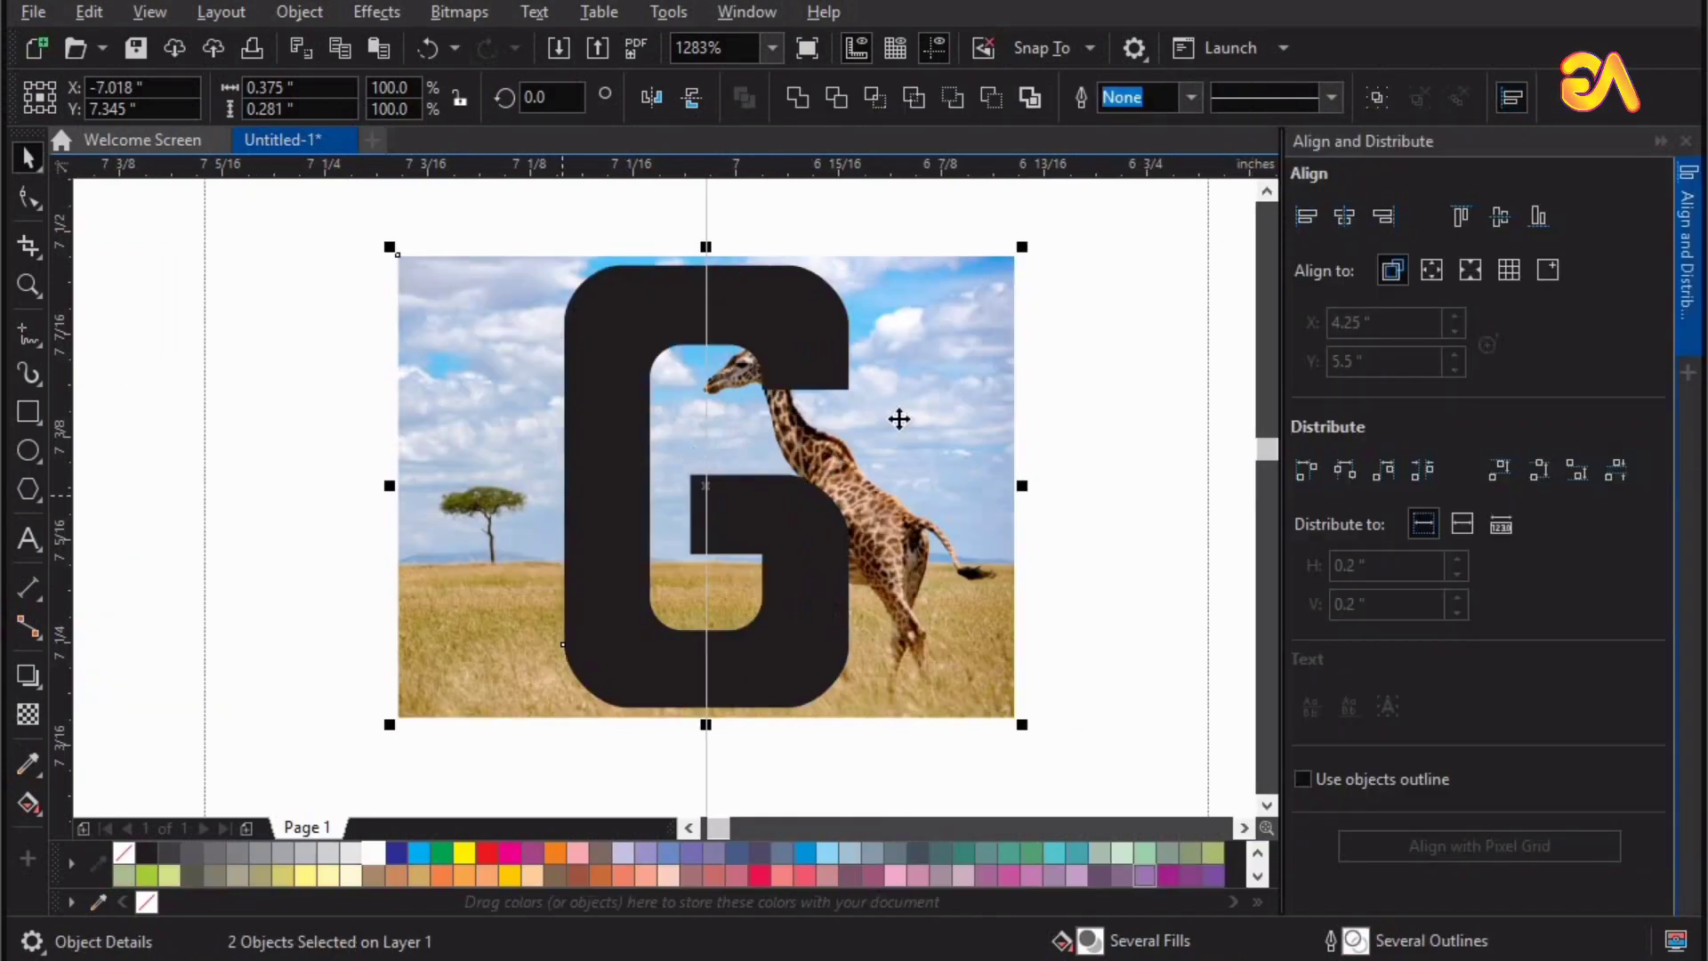
{"action": "left_click", "coordinate": [1685, 141]}
{"action": "key", "text": "Escape"}
Move the G back over the giraffe's body near the photo's right edge
{"action": "left_click", "coordinate": [960, 655]}
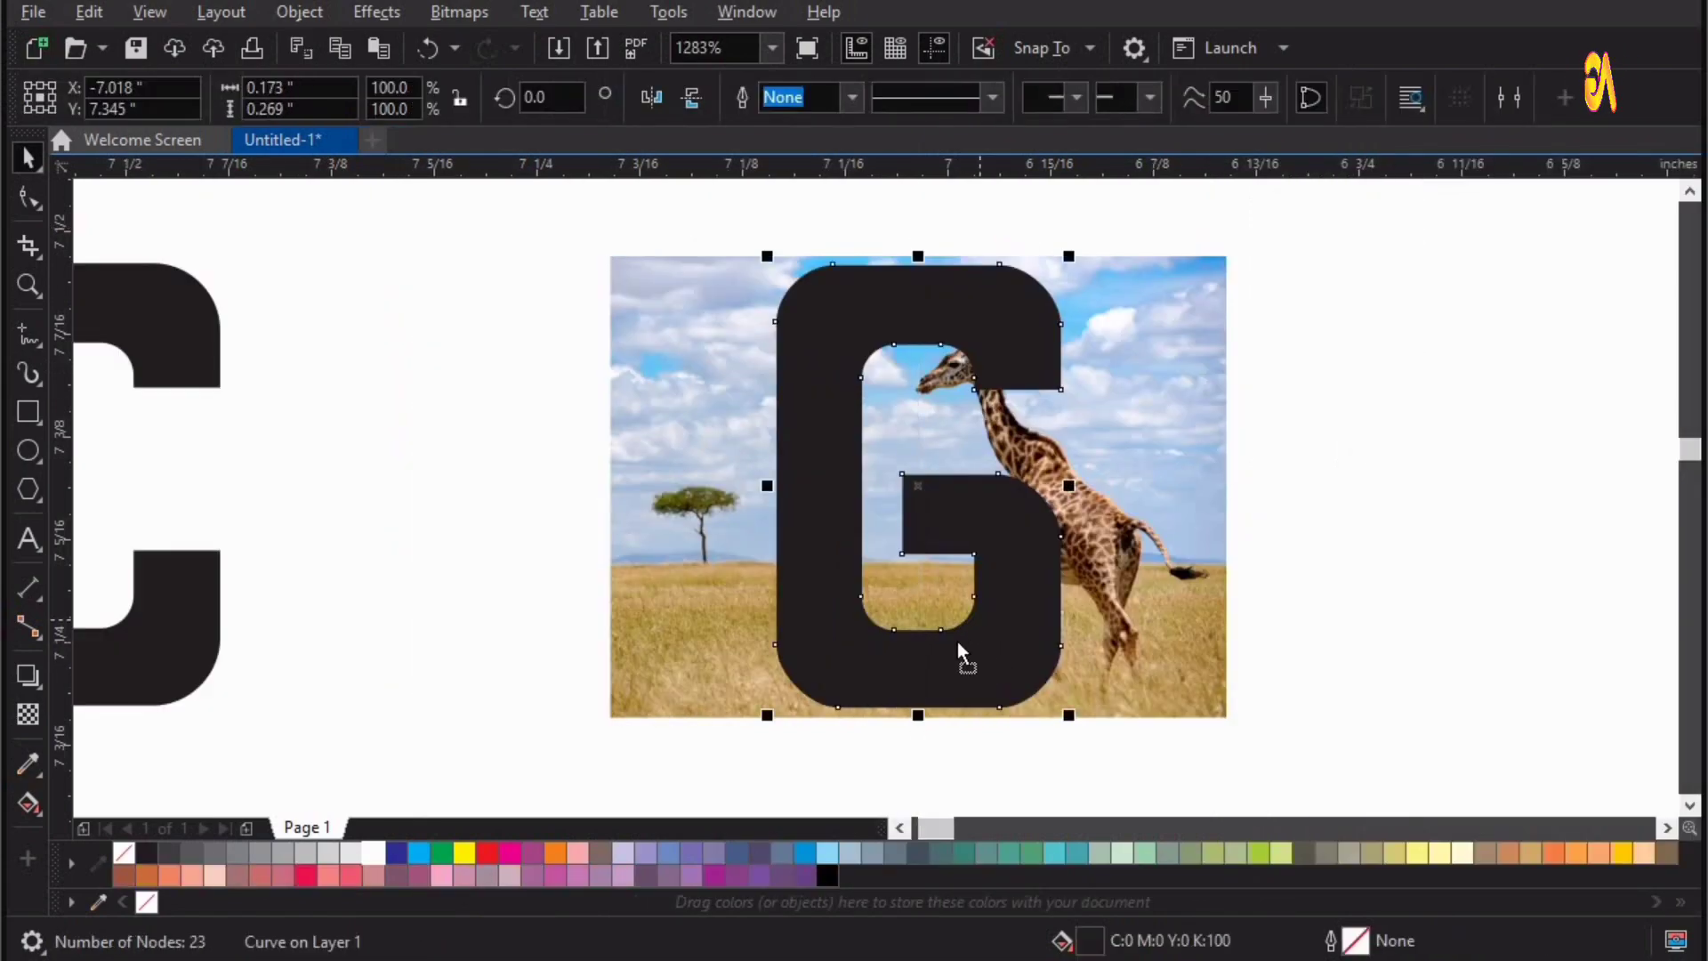
{"action": "left_click_drag", "start_coordinate": [960, 655], "coordinate": [1101, 644]}
{"action": "left_click", "coordinate": [1377, 543]}
Move the giraffe cutout away to the left and undo the move
{"action": "left_click_drag", "start_coordinate": [862, 622], "coordinate": [585, 642]}
{"action": "key", "text": "ctrl+z"}
{"action": "key", "text": "shift+Page_Down"}
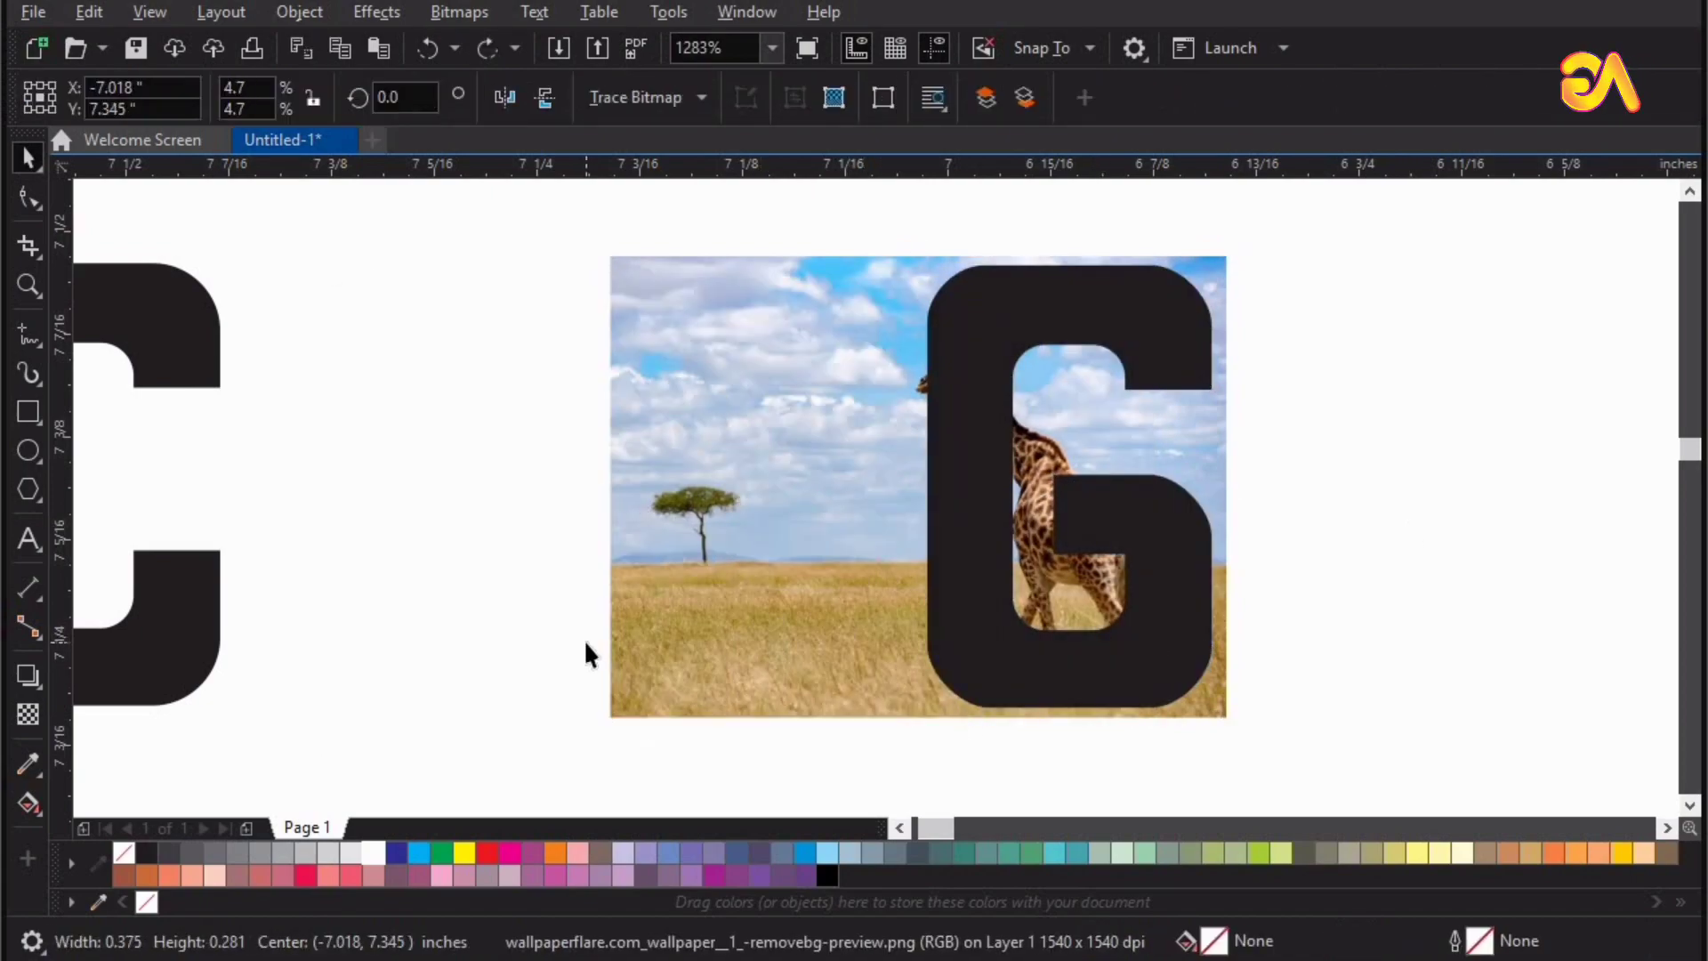
{"action": "left_click", "coordinate": [1399, 549]}
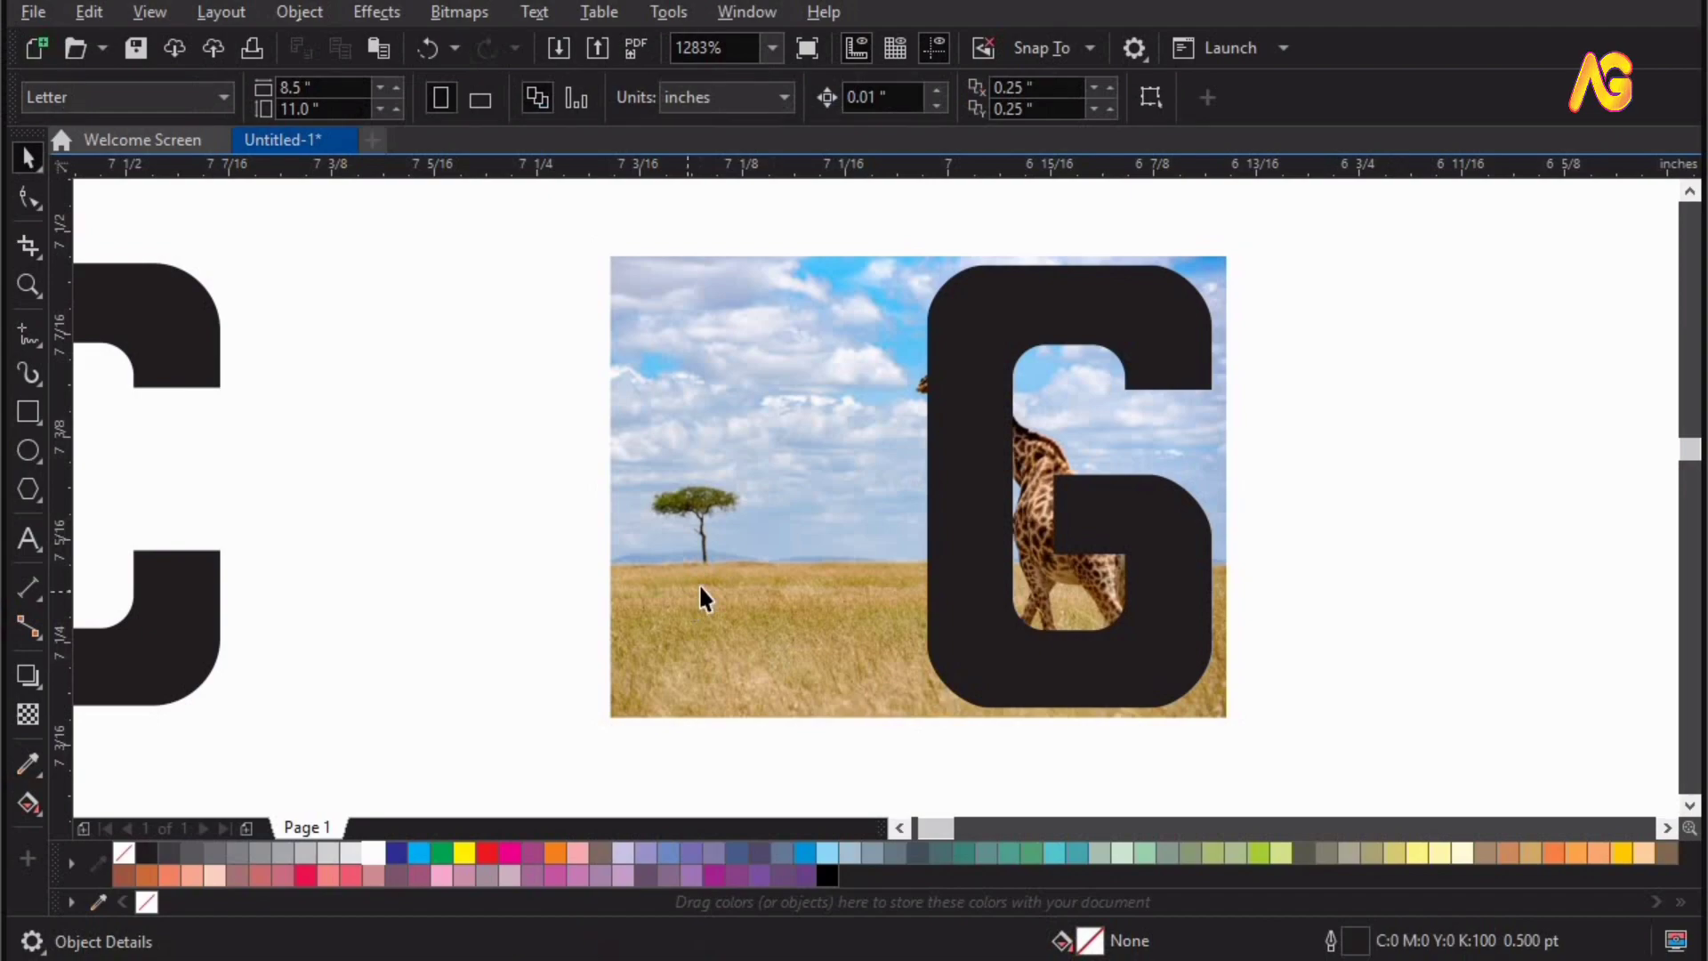
Scale the G down about its center to 80.6% and repeat the same scaling on the C
{"action": "left_click", "coordinate": [705, 585]}
{"action": "key", "text": "z"}
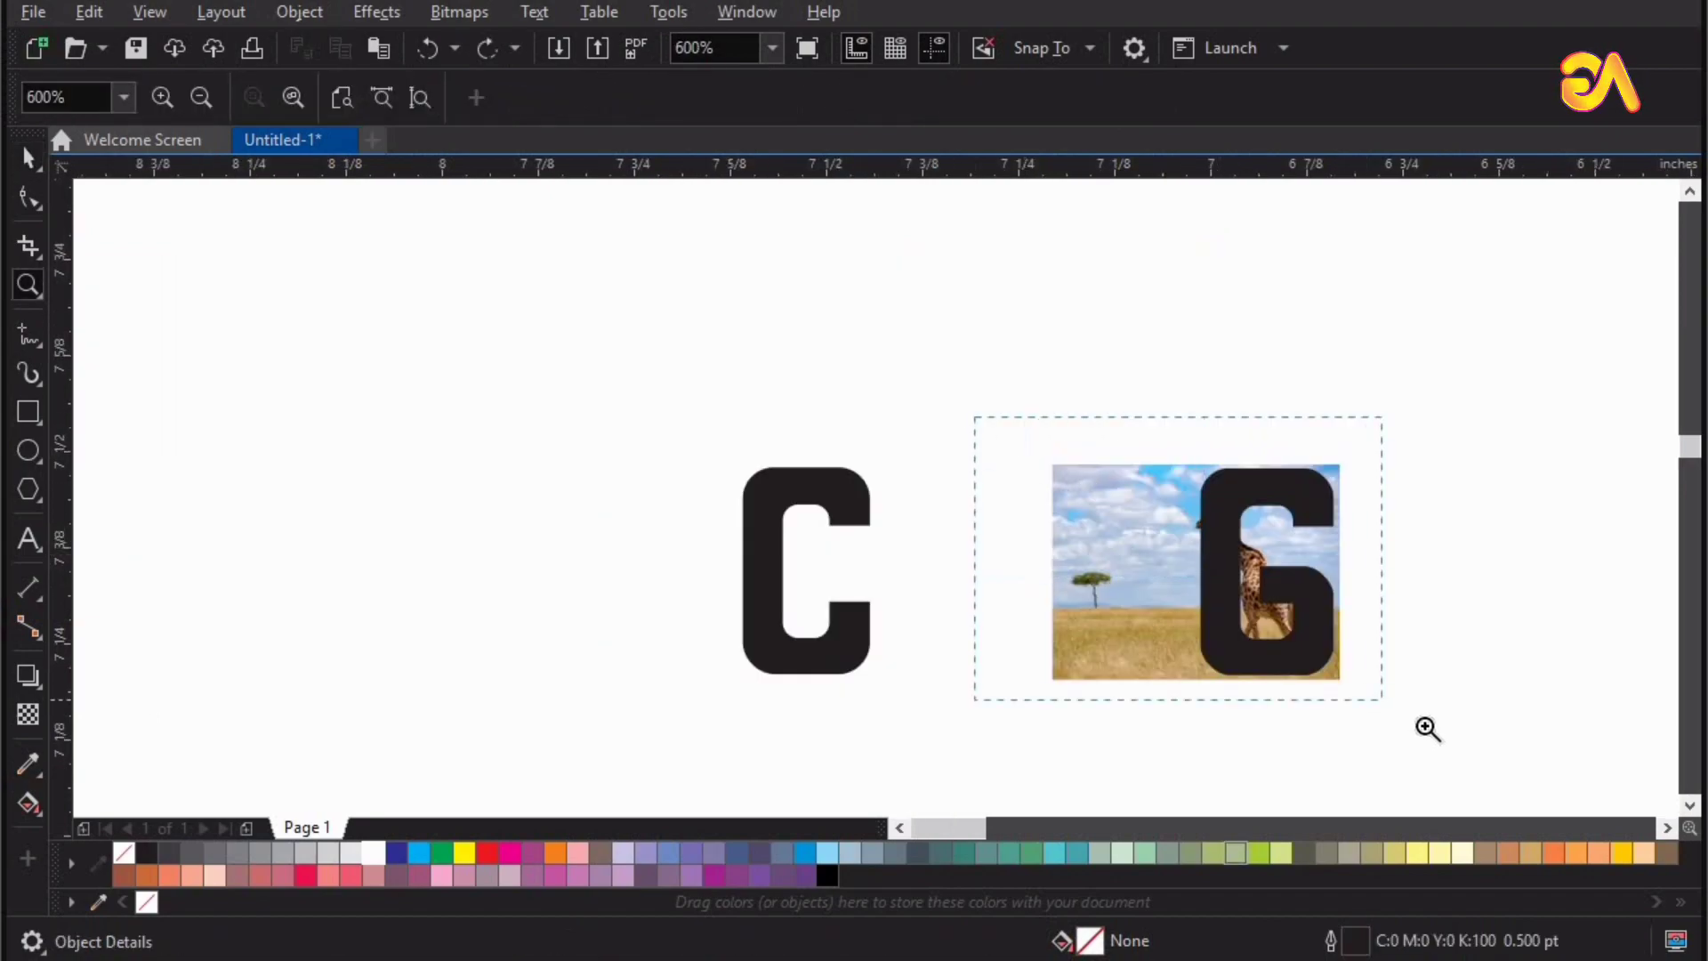
{"action": "left_click_drag", "start_coordinate": [974, 416], "coordinate": [1425, 726]}
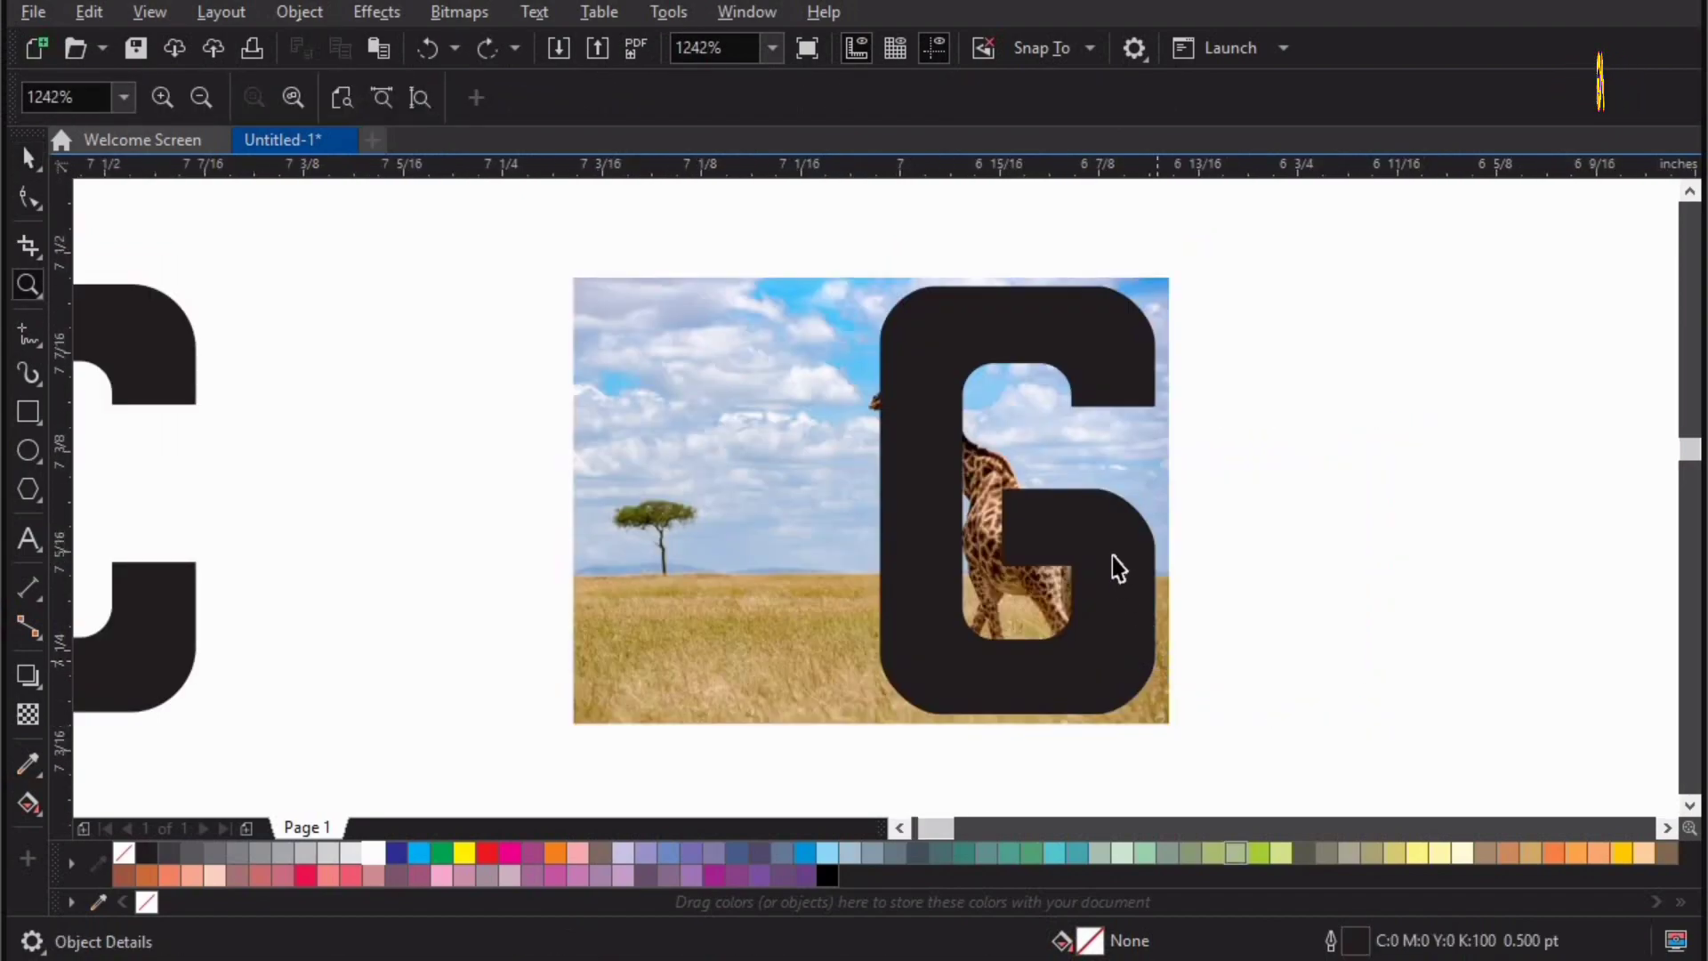
{"action": "key", "text": "space"}
{"action": "left_click", "coordinate": [1154, 384]}
{"action": "left_click_drag", "start_coordinate": [1162, 278], "coordinate": [1152, 323]}
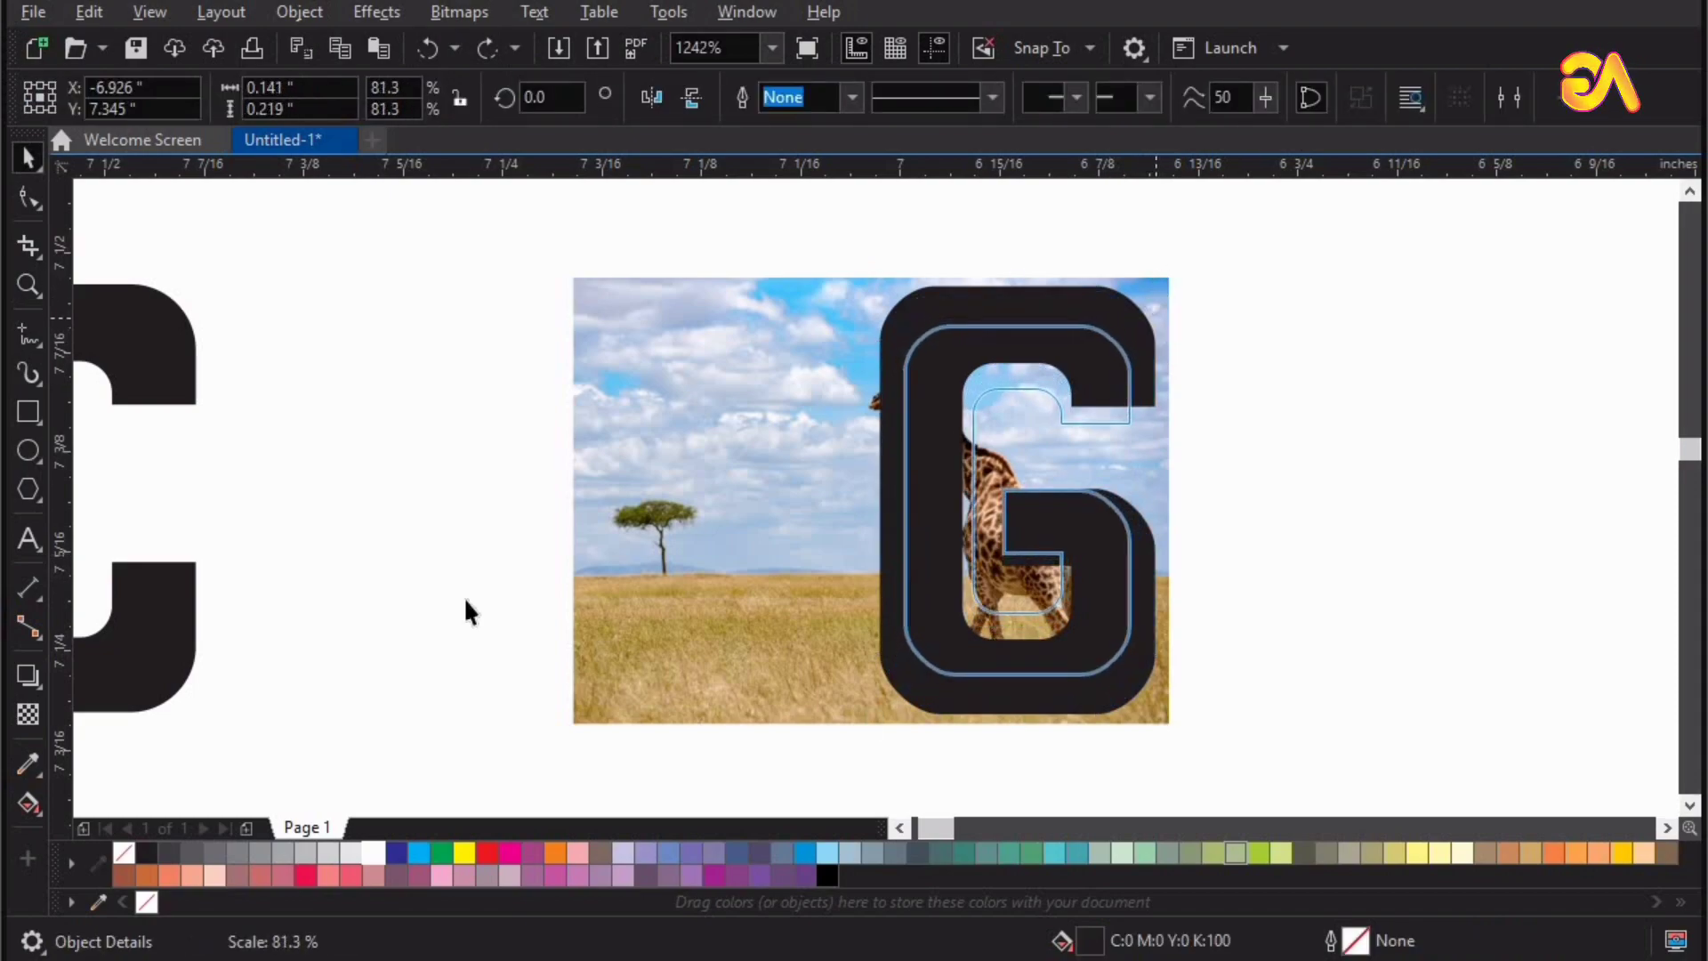
{"action": "left_click", "coordinate": [147, 642]}
{"action": "key", "text": "ctrl+r"}
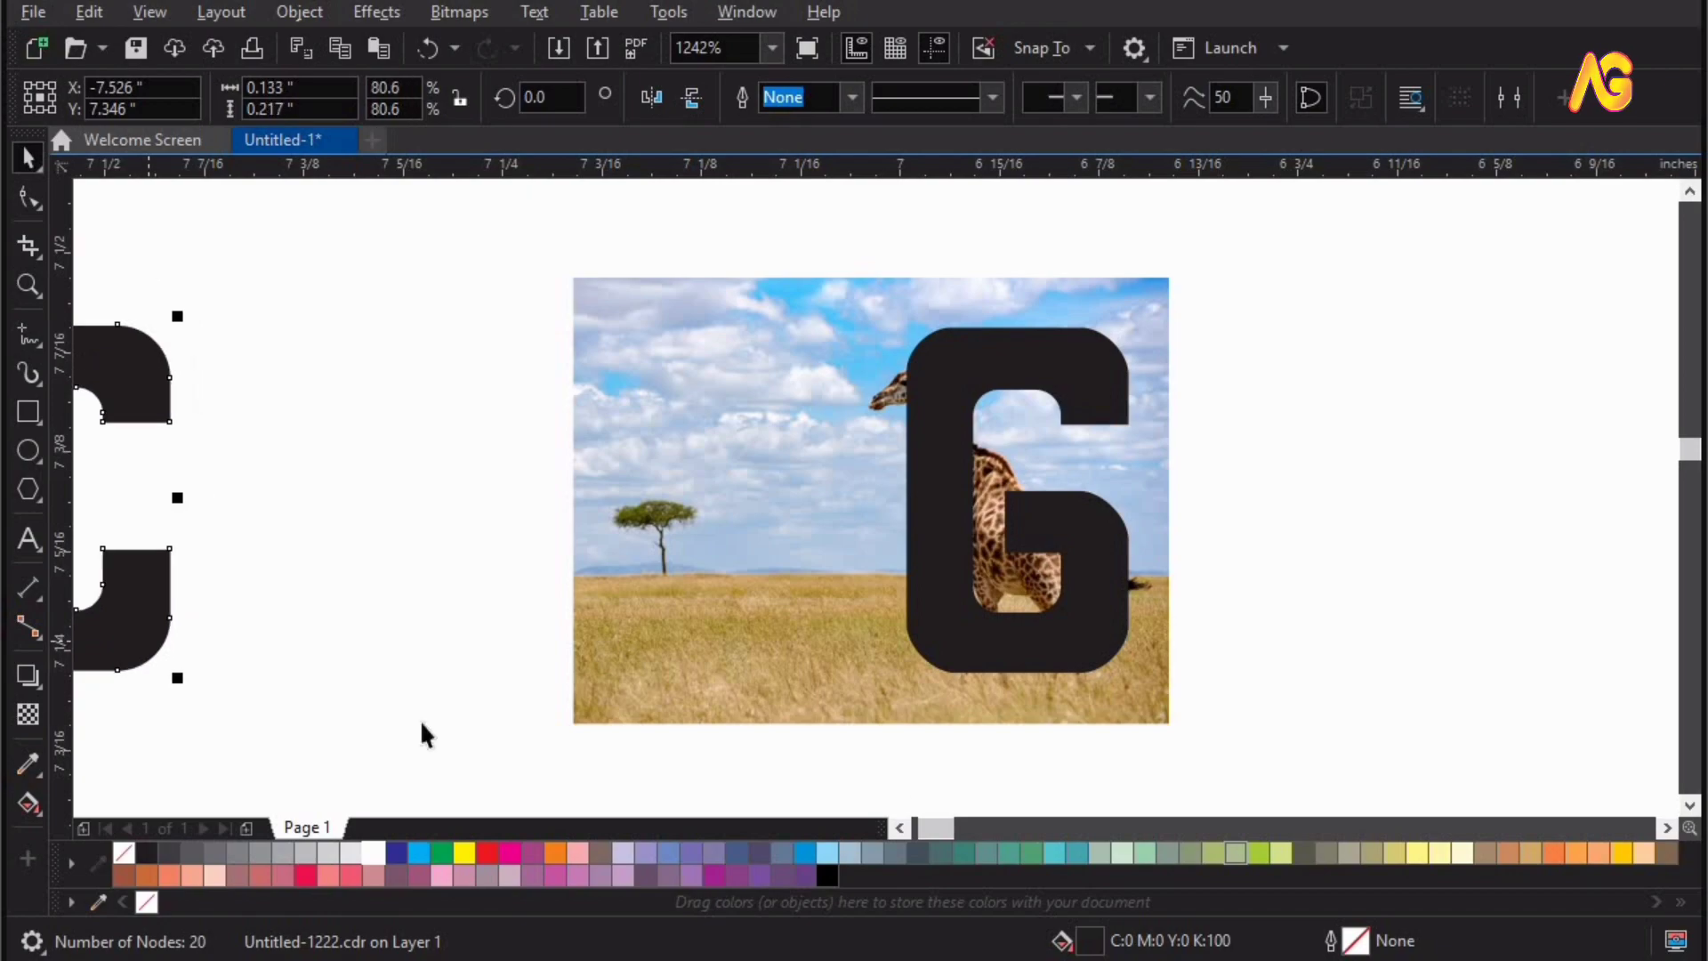
Enlarge the photo and giraffe cutout to about 0.679 by 0.509 inches around the G, and undo a trial move of the photo
{"action": "left_click", "coordinate": [533, 572]}
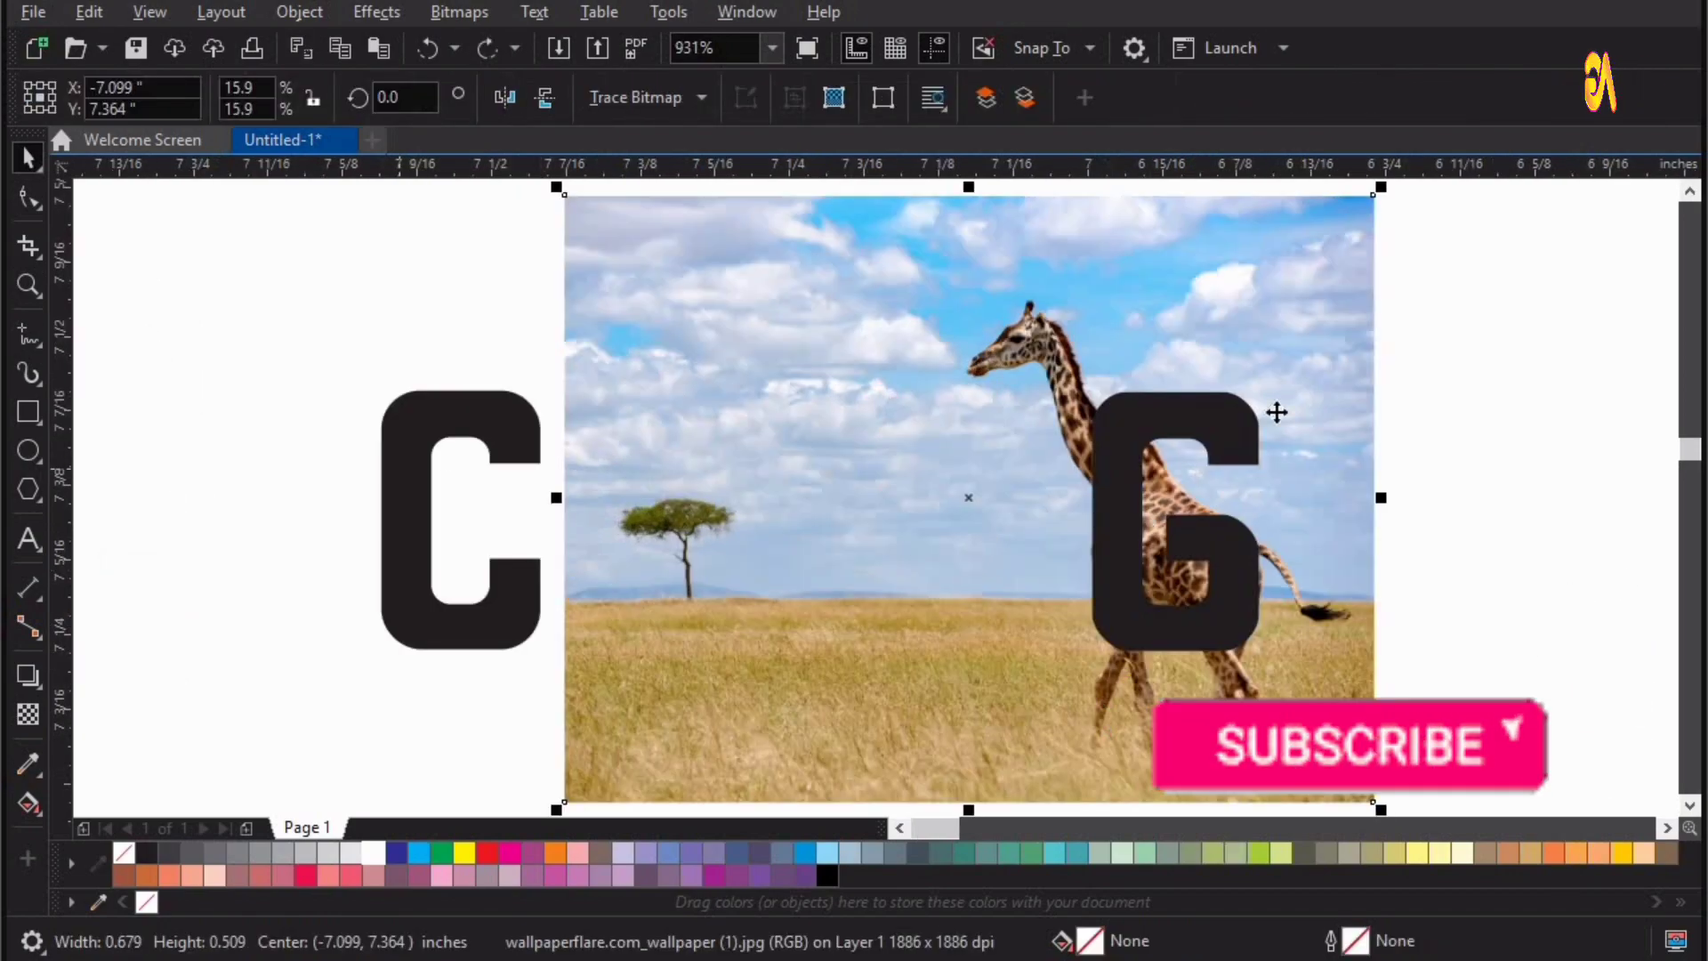
{"action": "left_click", "coordinate": [1453, 327]}
{"action": "left_click_drag", "start_coordinate": [798, 422], "coordinate": [668, 462]}
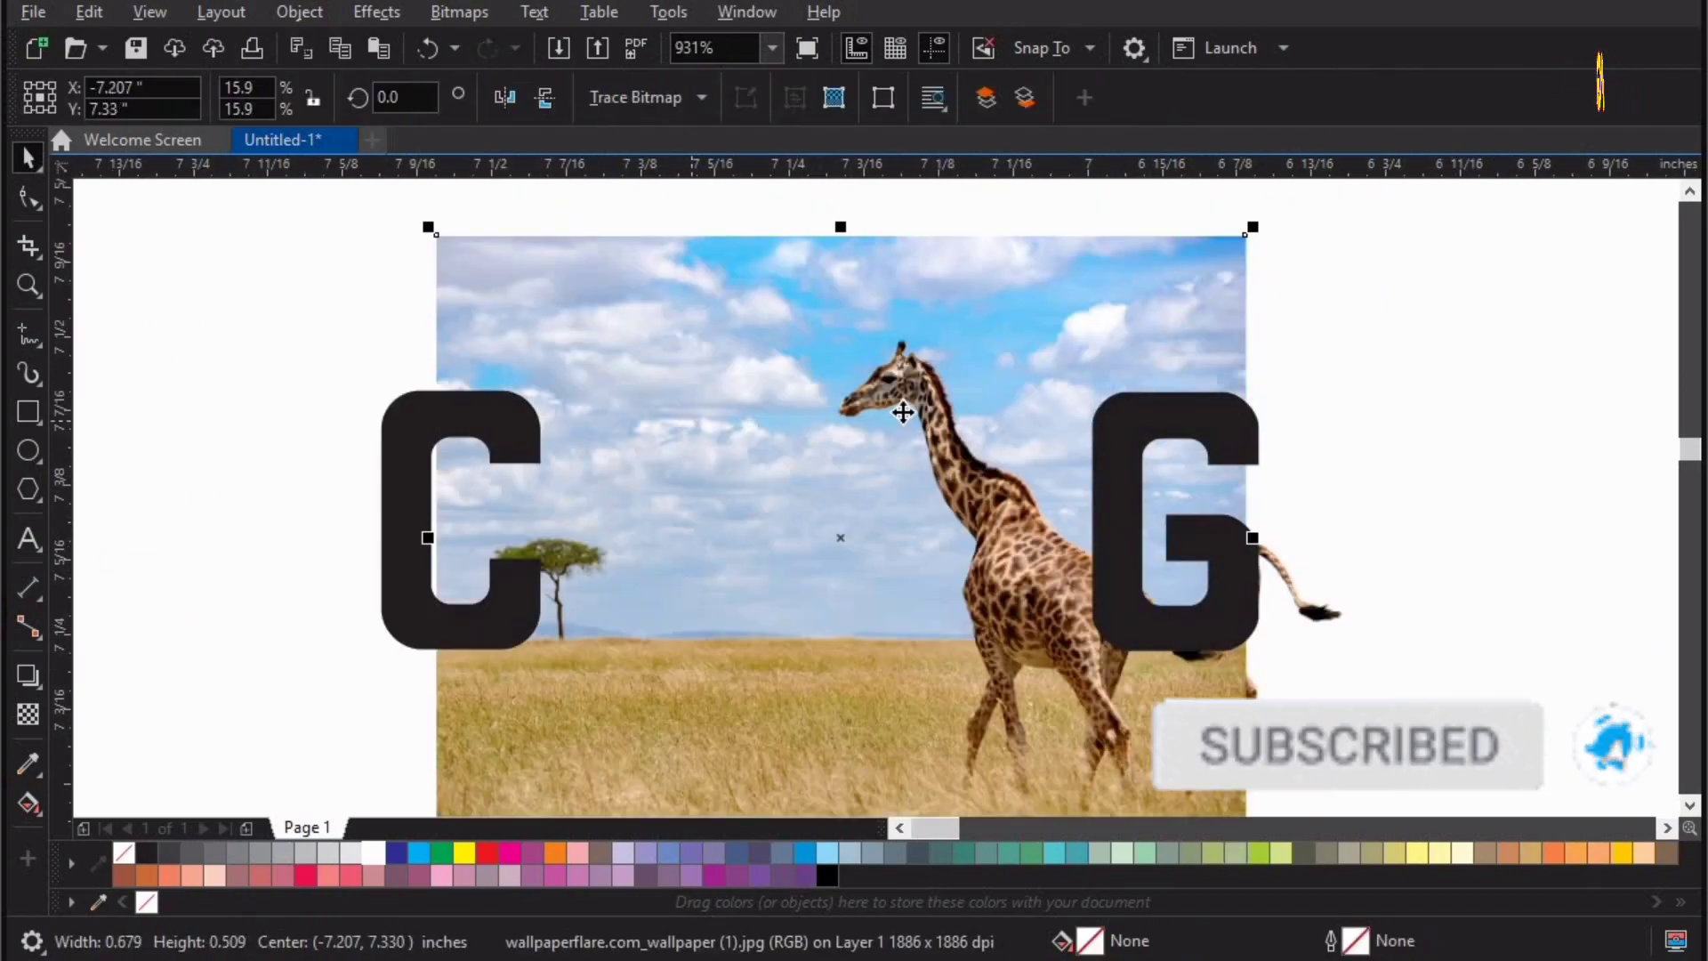
{"action": "key", "text": "ctrl+z"}
Place the savanna photo inside the G as a PowerClip
{"action": "left_click", "coordinate": [300, 12]}
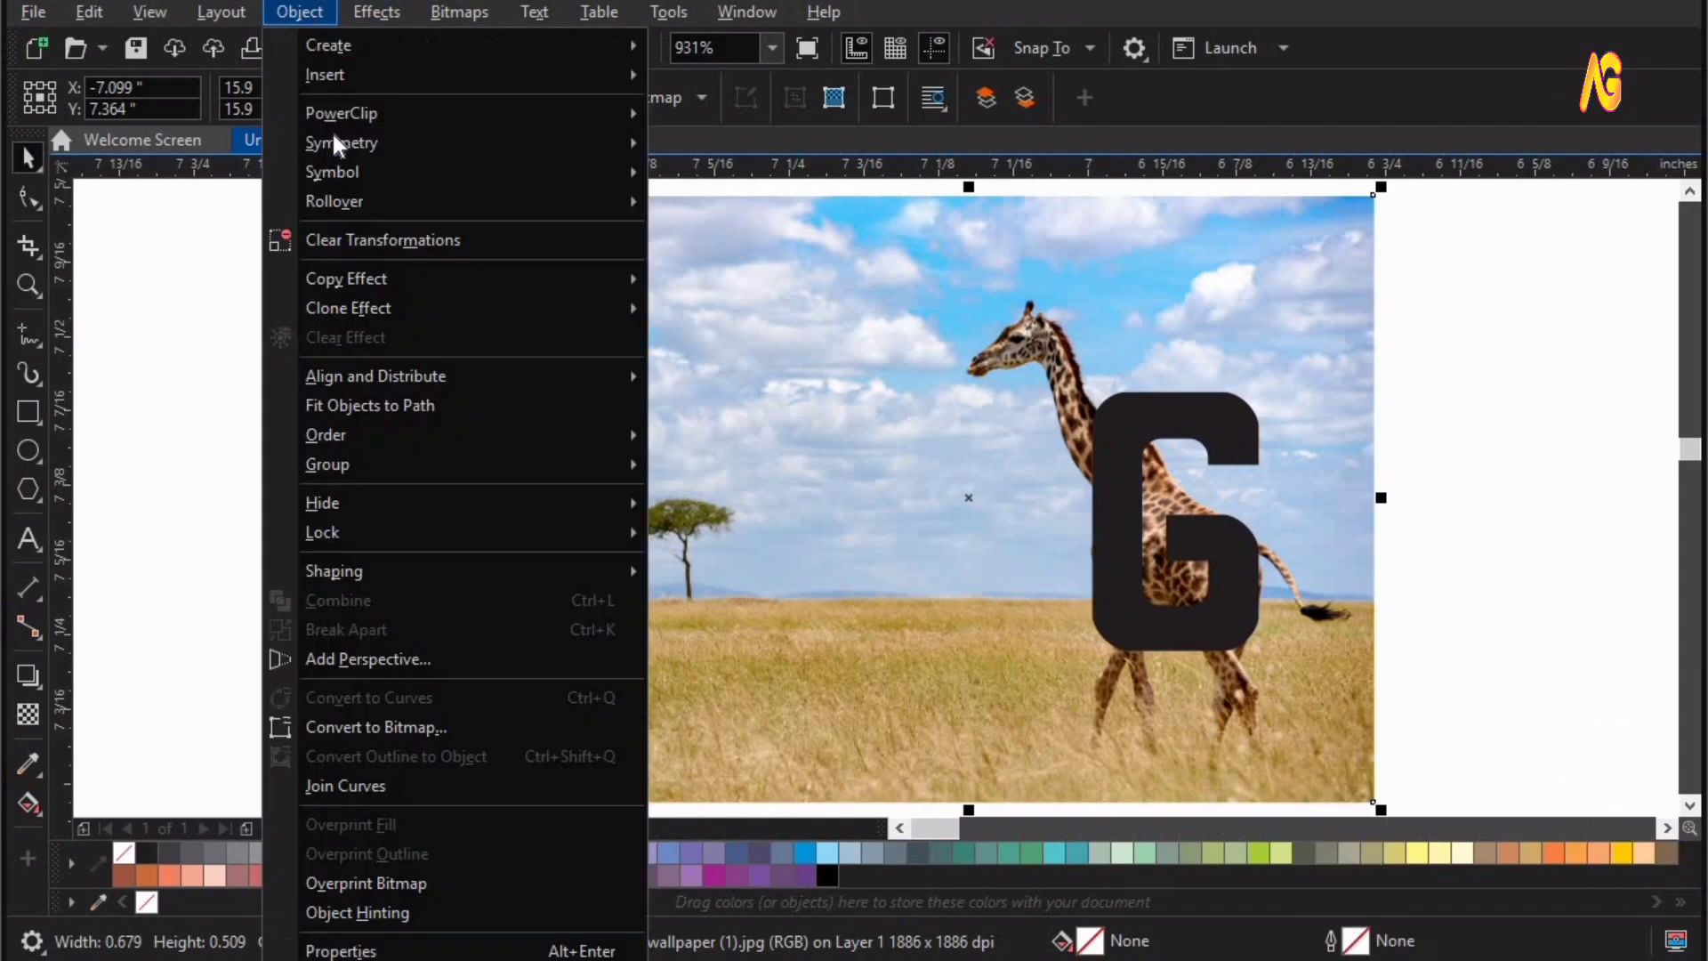
{"action": "mouse_move", "coordinate": [345, 116]}
{"action": "left_click", "coordinate": [722, 122]}
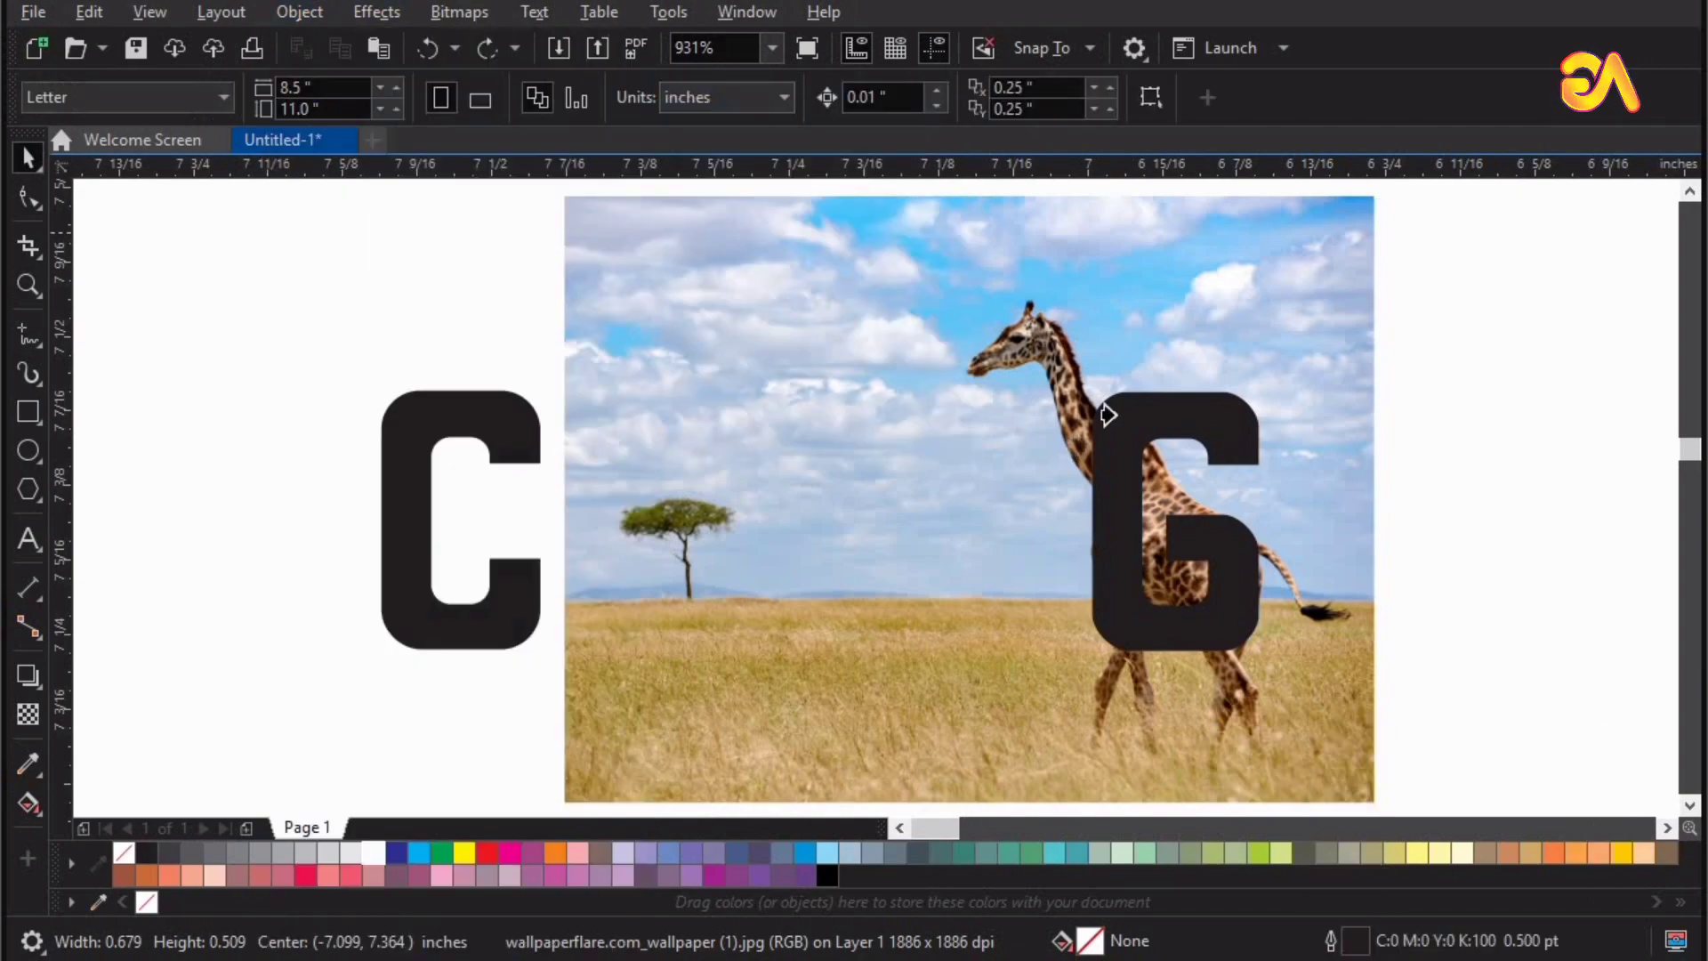
{"action": "left_click", "coordinate": [1123, 411]}
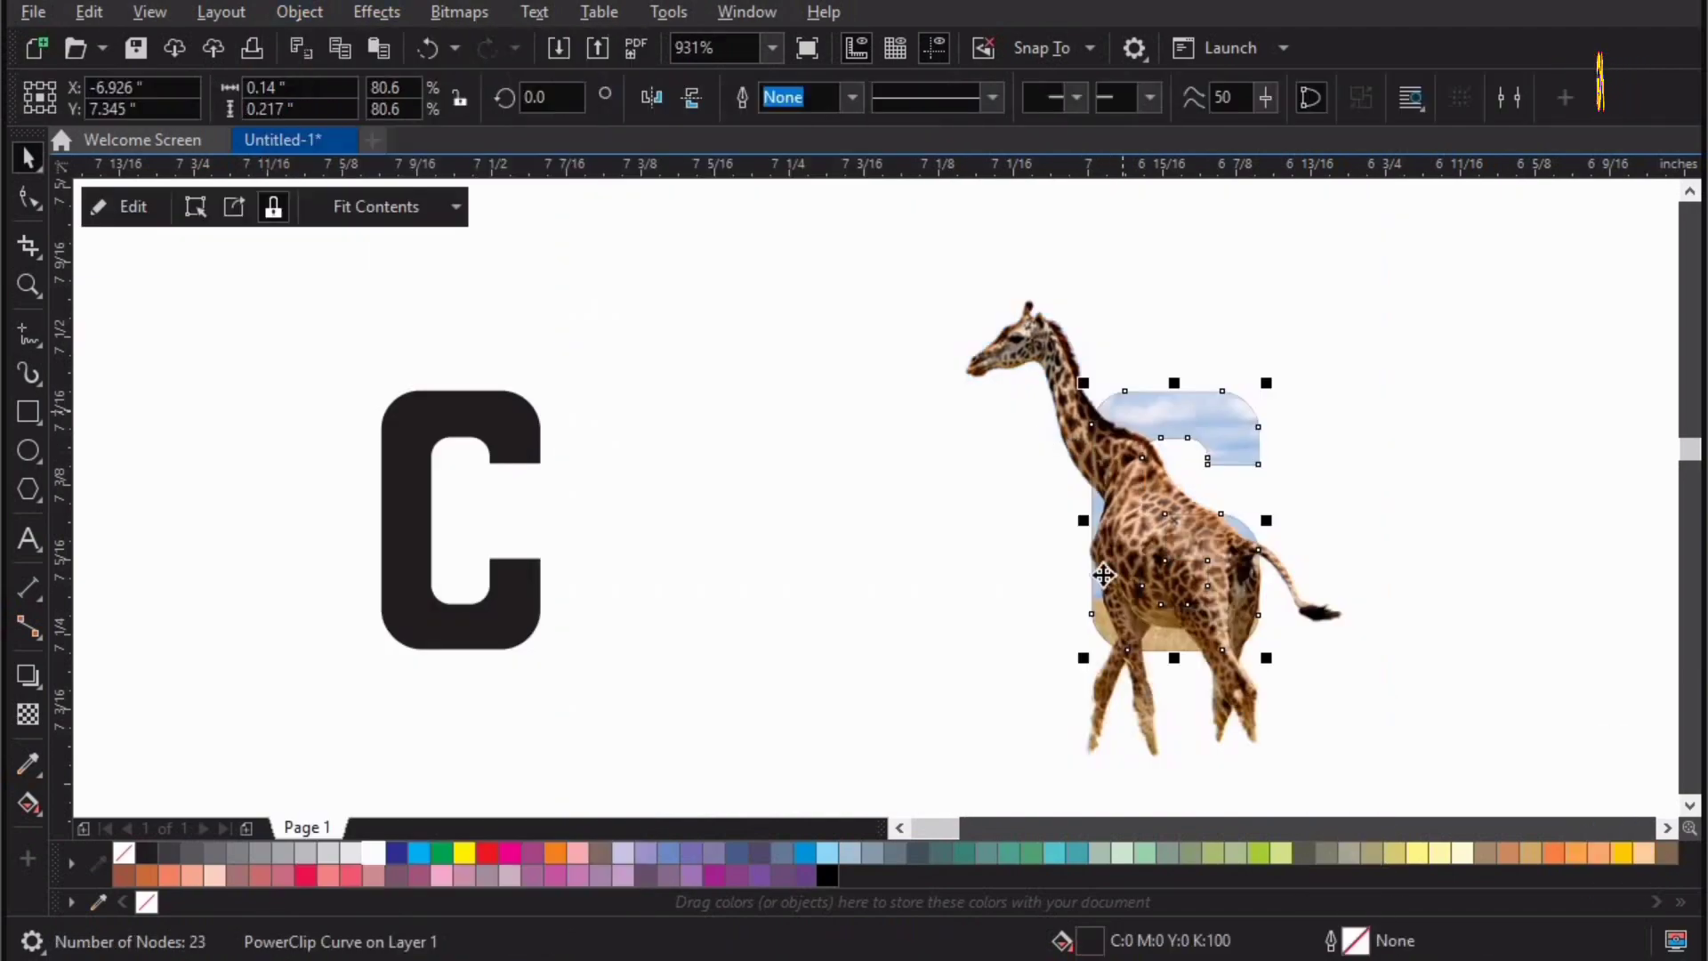
{"action": "left_click", "coordinate": [1482, 366]}
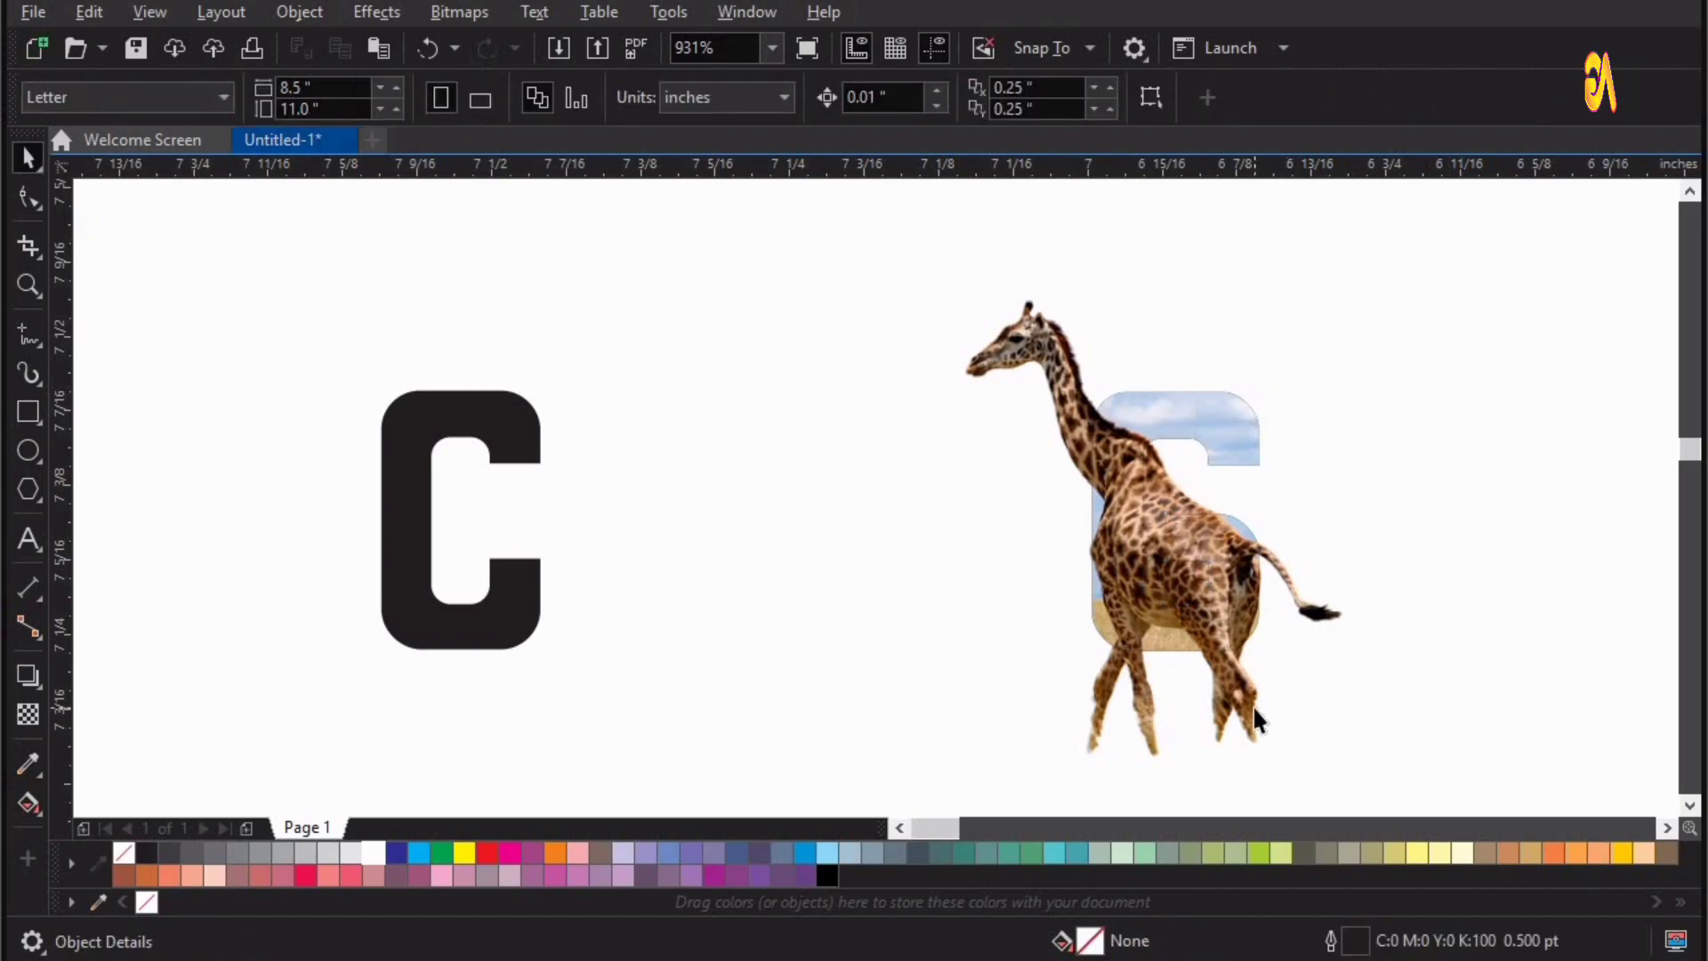
Crop the legs off the giraffe cutout at the G's bottom edge with the Shape tool, to about 0.304 inches high
{"action": "scroll", "coordinate": [957, 670], "scroll_direction": "up", "scroll_amount": 1}
{"action": "left_click", "coordinate": [896, 671]}
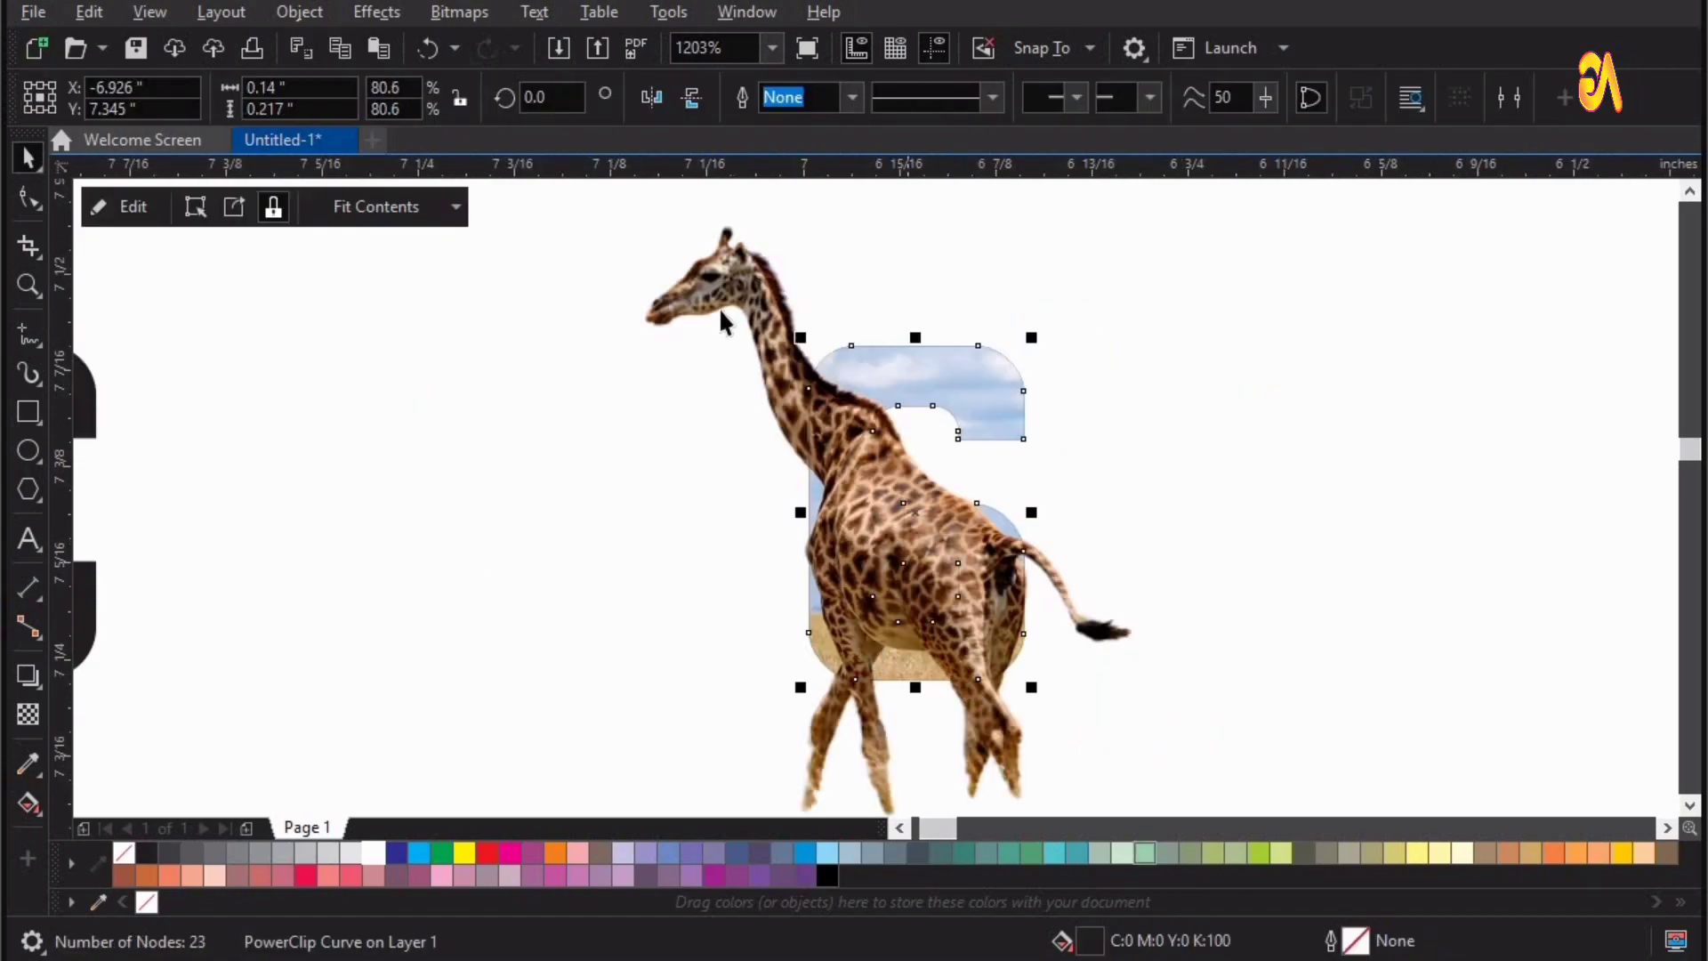
{"action": "left_click", "coordinate": [332, 240]}
{"action": "left_click", "coordinate": [29, 198]}
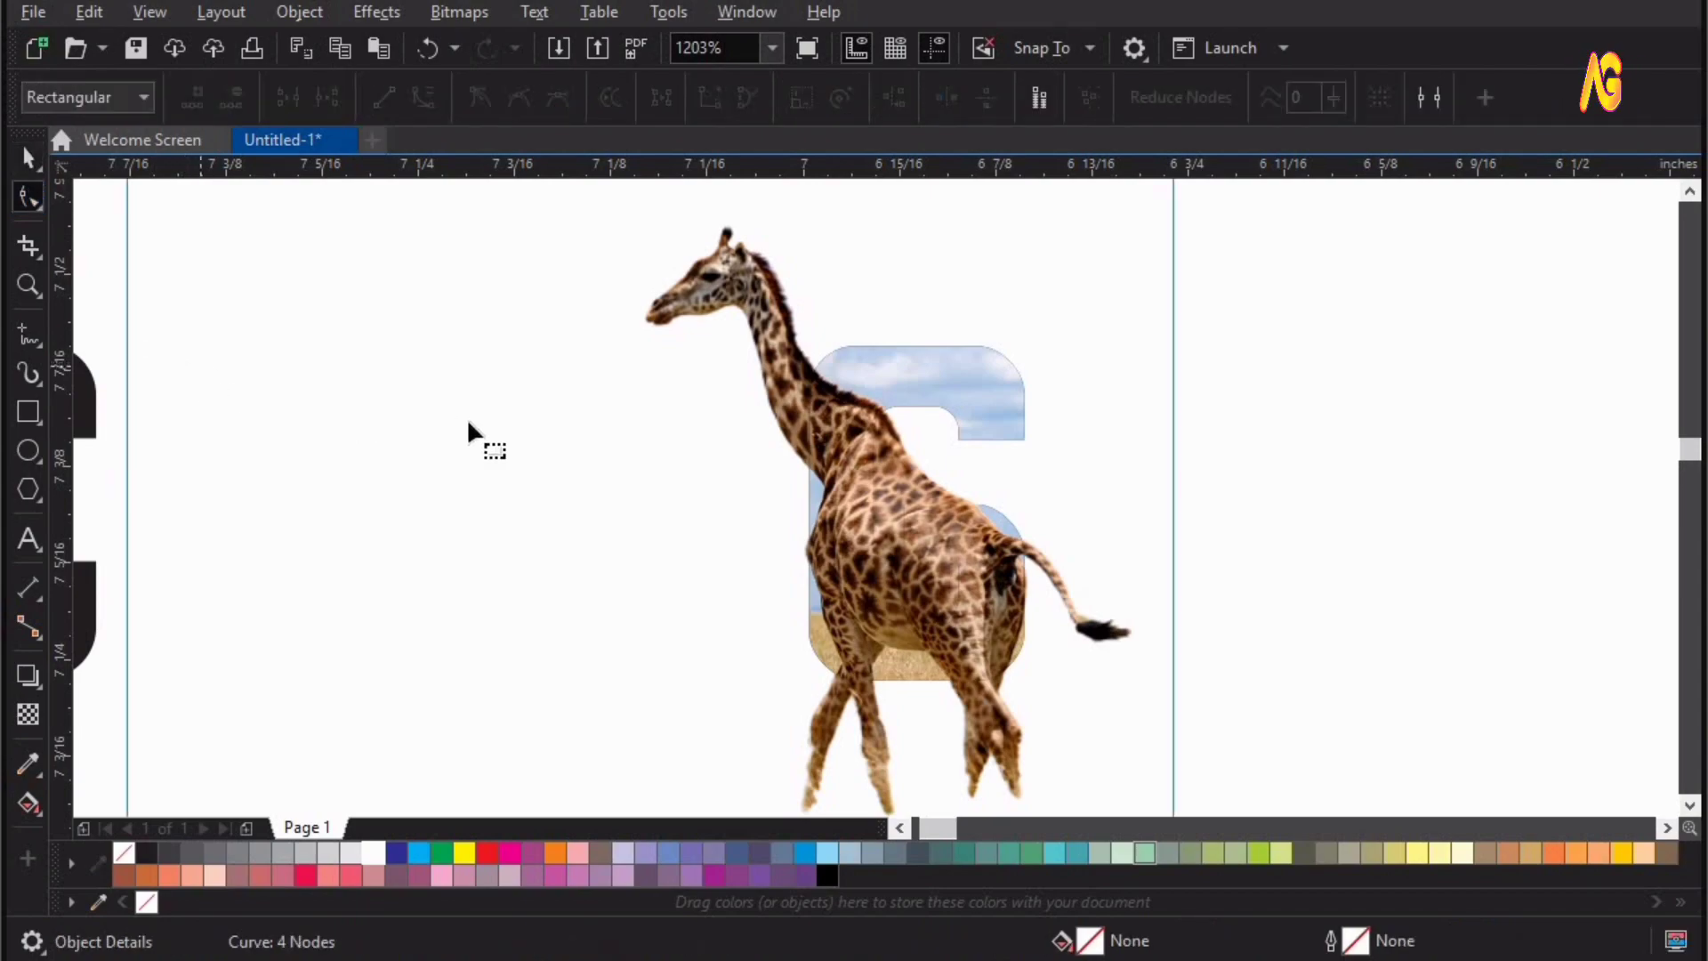
{"action": "scroll", "coordinate": [466, 418], "scroll_direction": "down", "scroll_amount": 3}
{"action": "left_click_drag", "start_coordinate": [296, 660], "coordinate": [510, 646]}
{"action": "left_click_drag", "start_coordinate": [930, 228], "coordinate": [373, 350]}
{"action": "left_click_drag", "start_coordinate": [781, 252], "coordinate": [780, 311]}
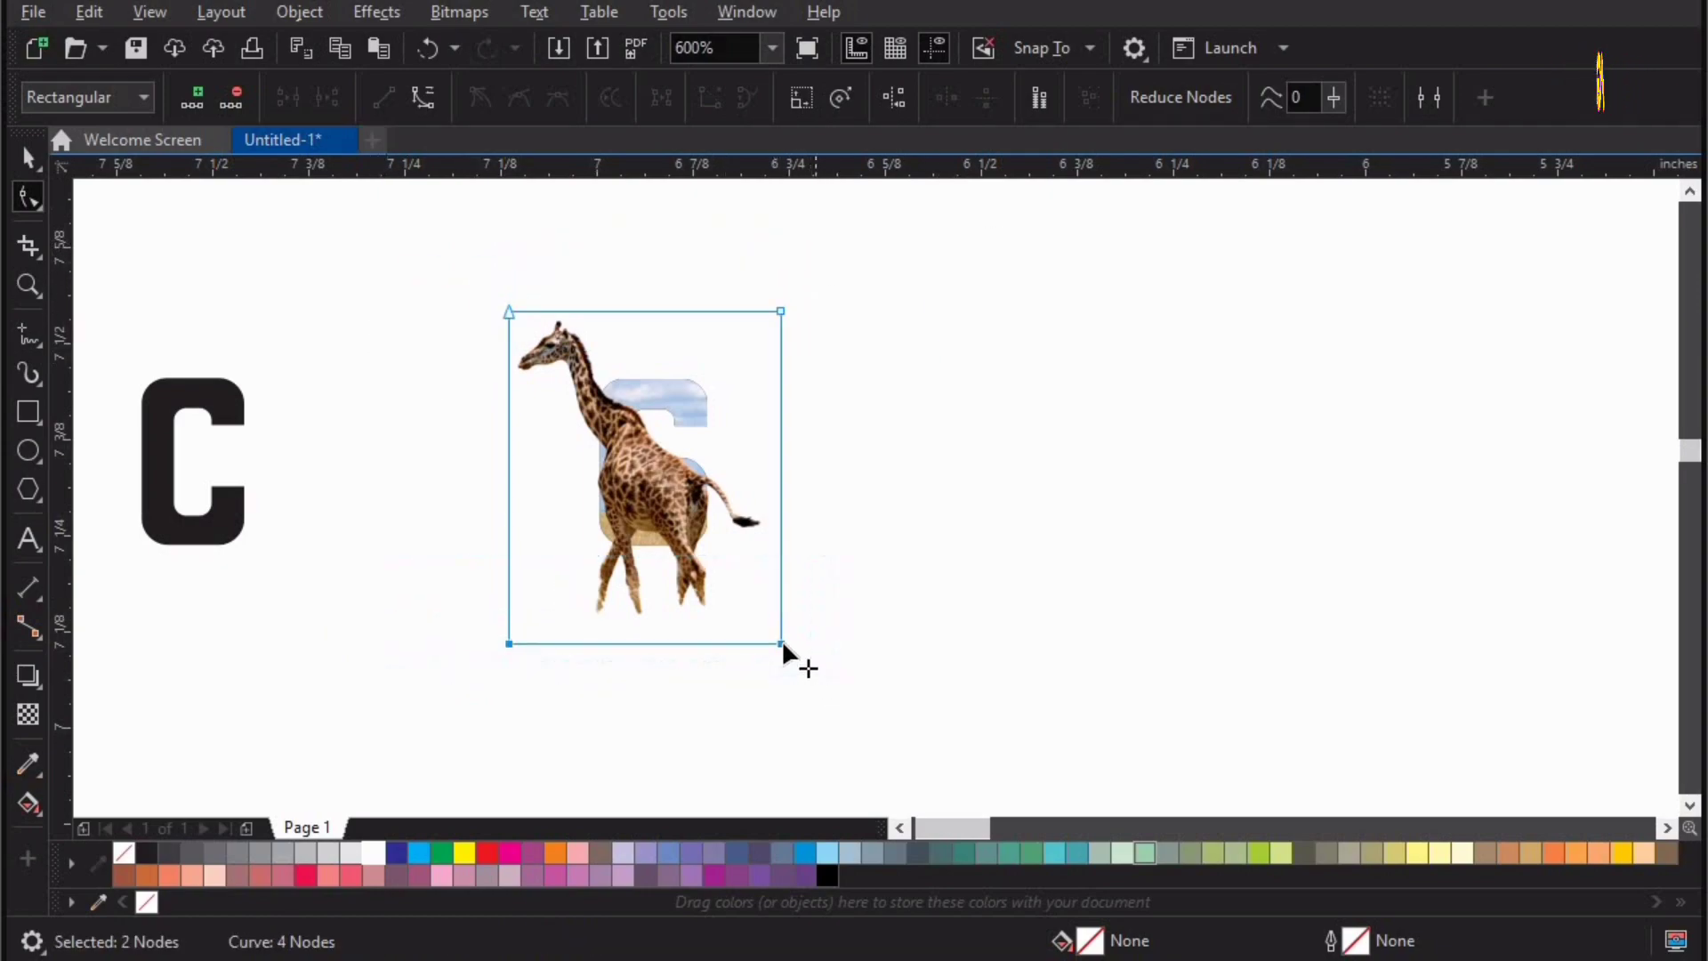
{"action": "left_click_drag", "start_coordinate": [780, 641], "coordinate": [768, 547]}
{"action": "left_click_drag", "start_coordinate": [441, 267], "coordinate": [993, 610]}
{"action": "key", "text": "space"}
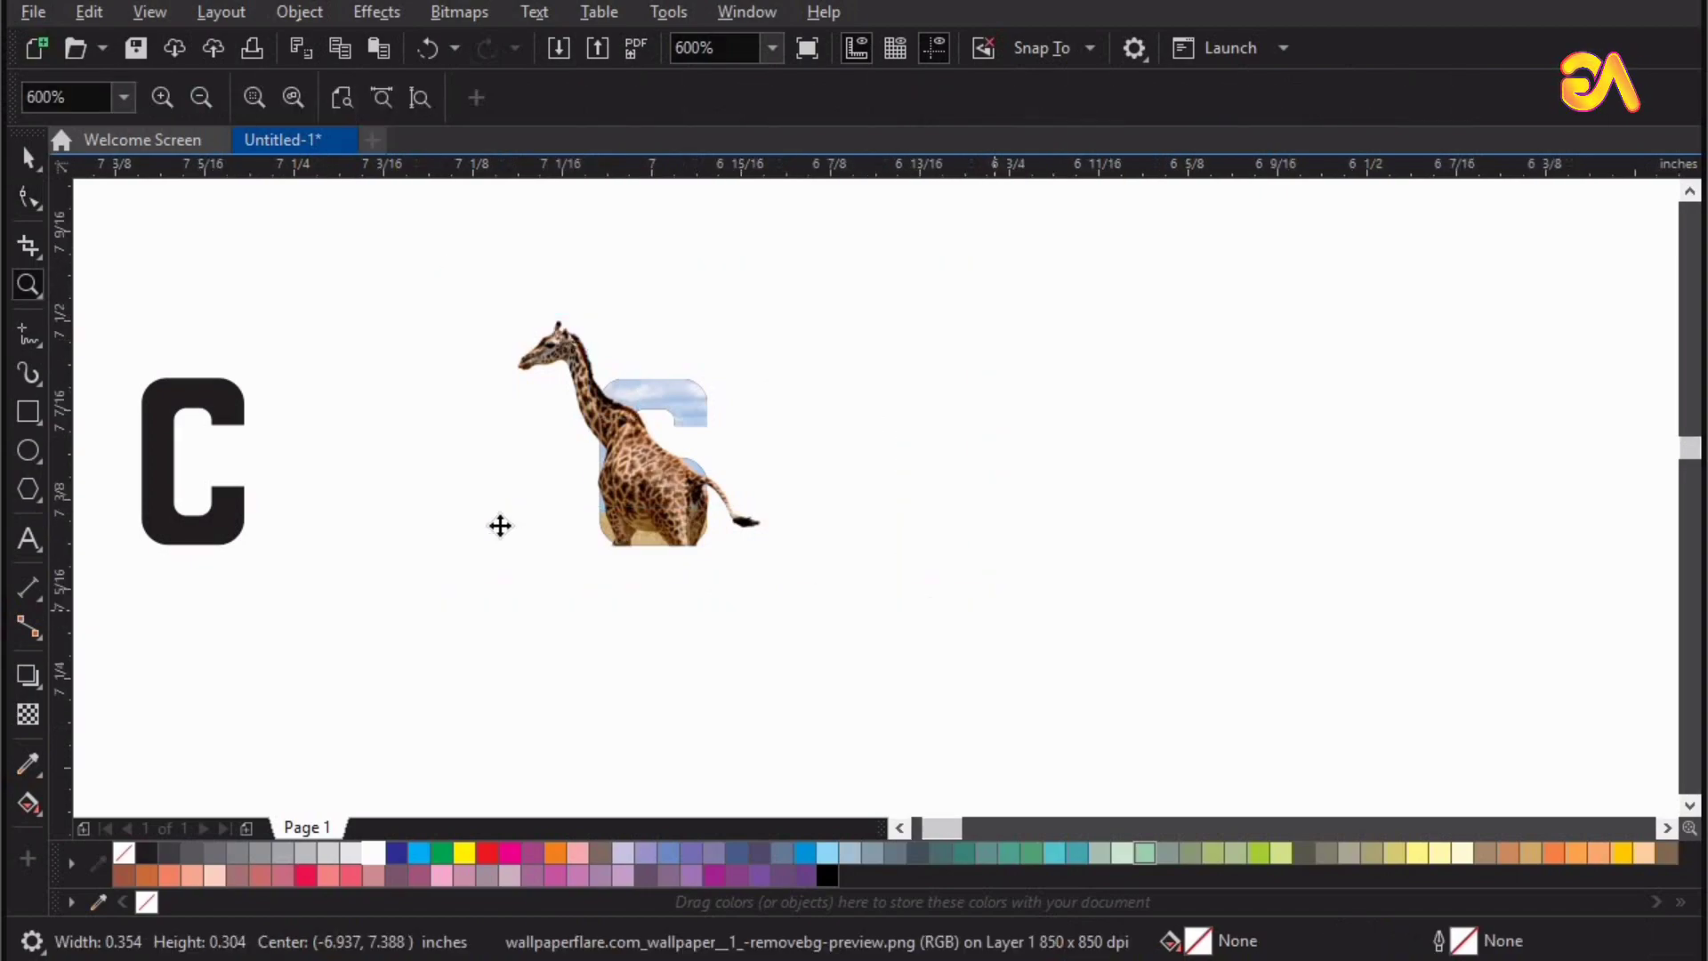
Crop the tail off the giraffe cutout at the G's right edge with the Shape tool, to about 0.258 inches wide
{"action": "key", "text": "F10"}
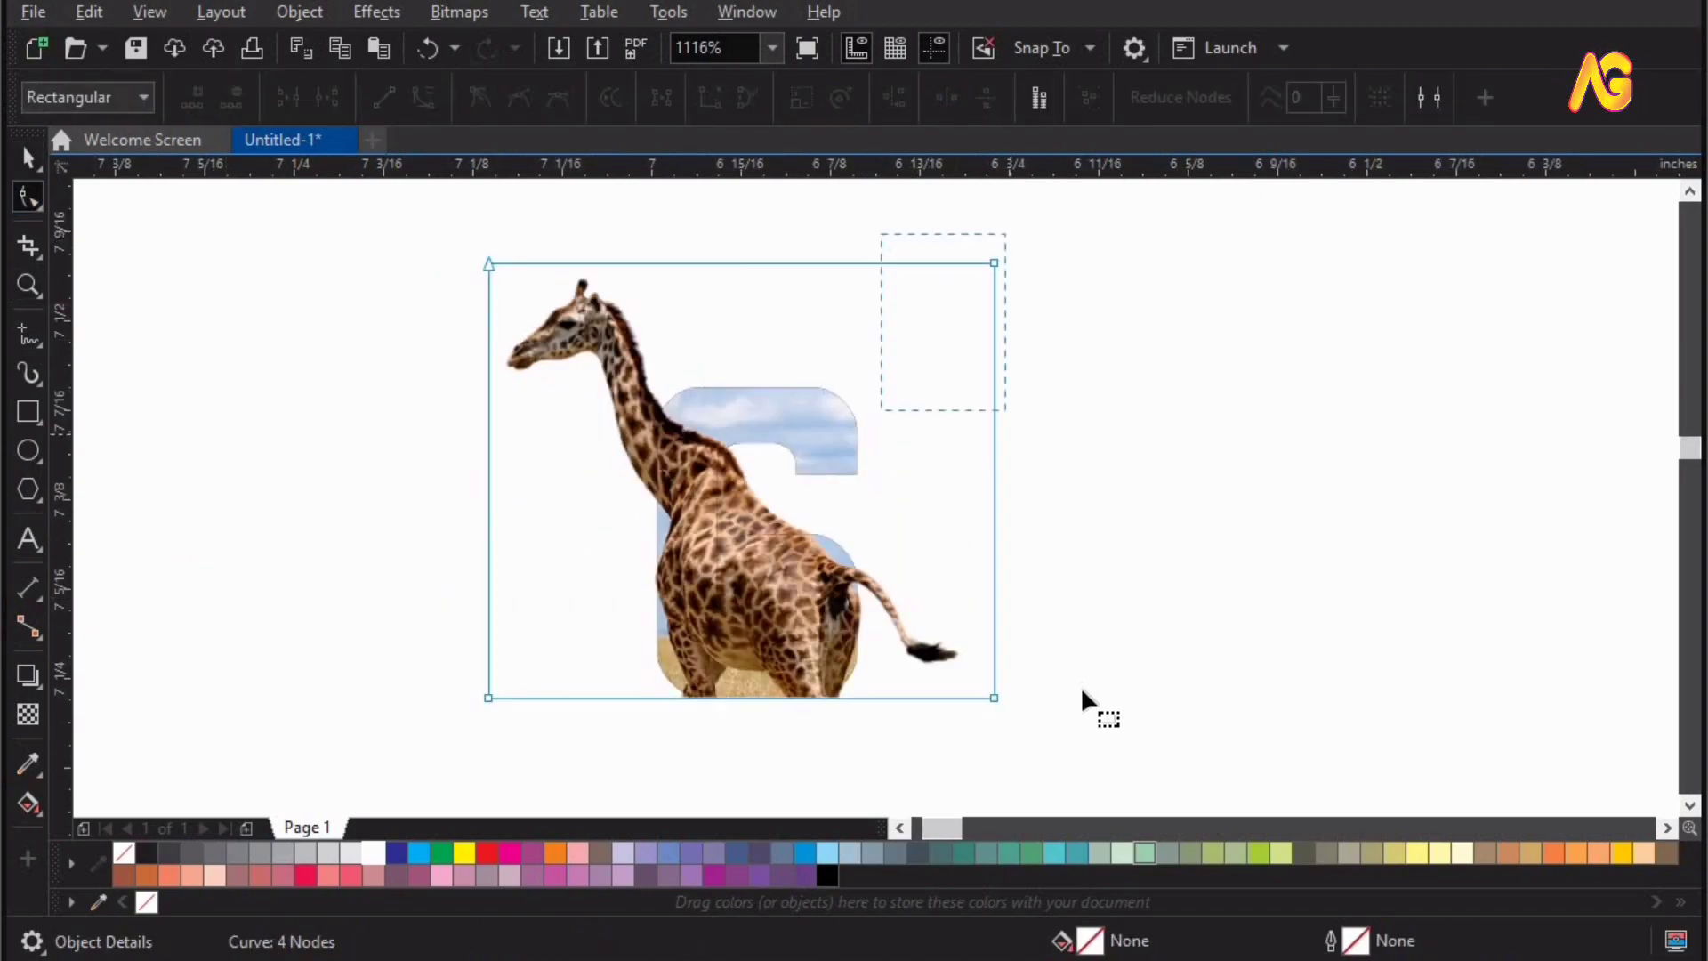
{"action": "left_click_drag", "start_coordinate": [1060, 712], "coordinate": [1059, 710]}
{"action": "left_click_drag", "start_coordinate": [885, 699], "coordinate": [856, 693]}
{"action": "key", "text": "space"}
{"action": "left_click", "coordinate": [953, 661]}
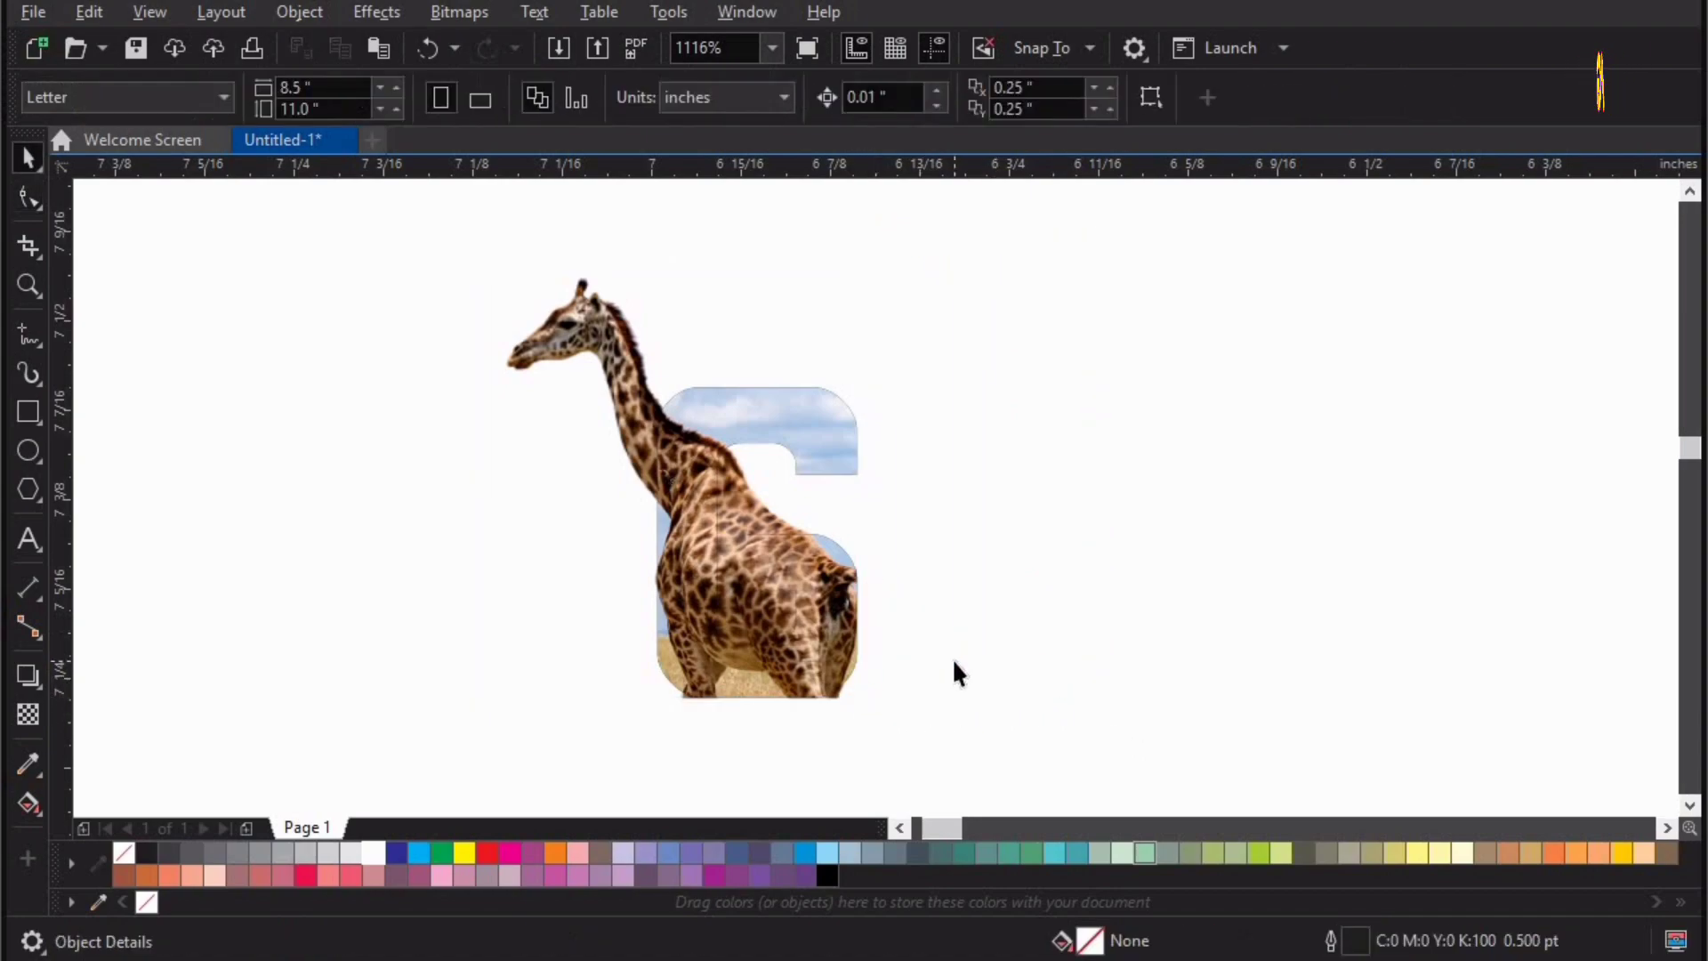
Raise the giraffe cutout's bottom boundary slightly above the G's lower edge with the Shape tool
{"action": "key", "text": "F4"}
{"action": "scroll", "coordinate": [1435, 686], "scroll_direction": "up", "scroll_amount": 1}
{"action": "left_click", "coordinate": [936, 496]}
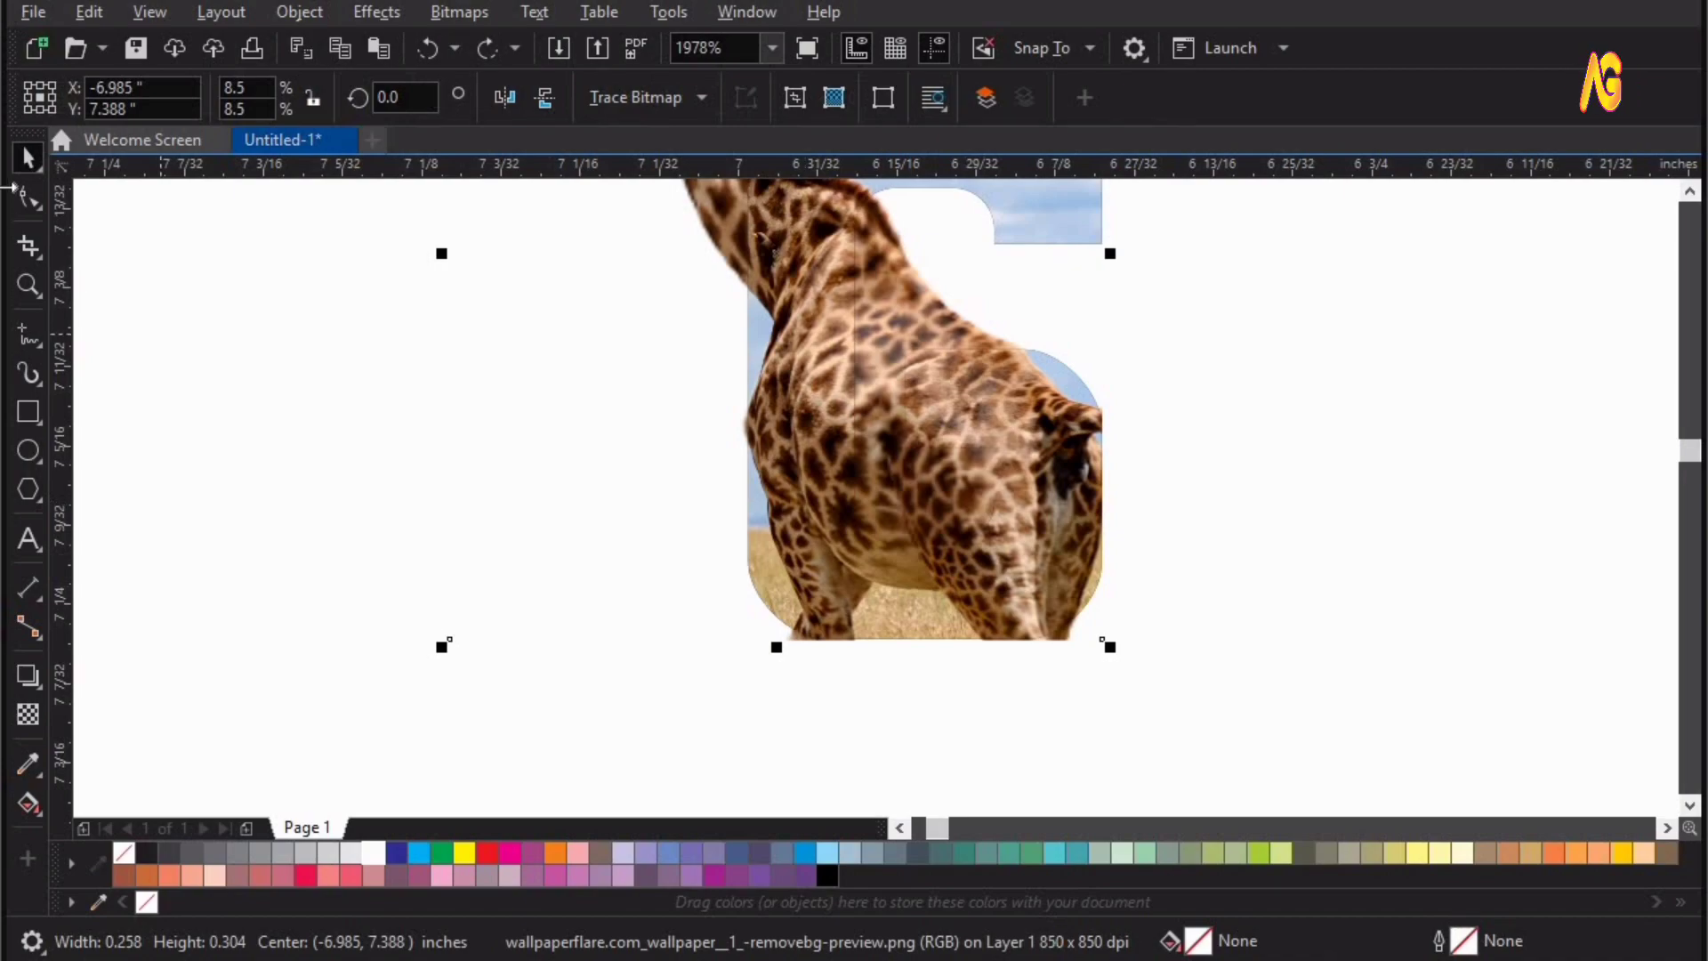
{"action": "key", "text": "space"}
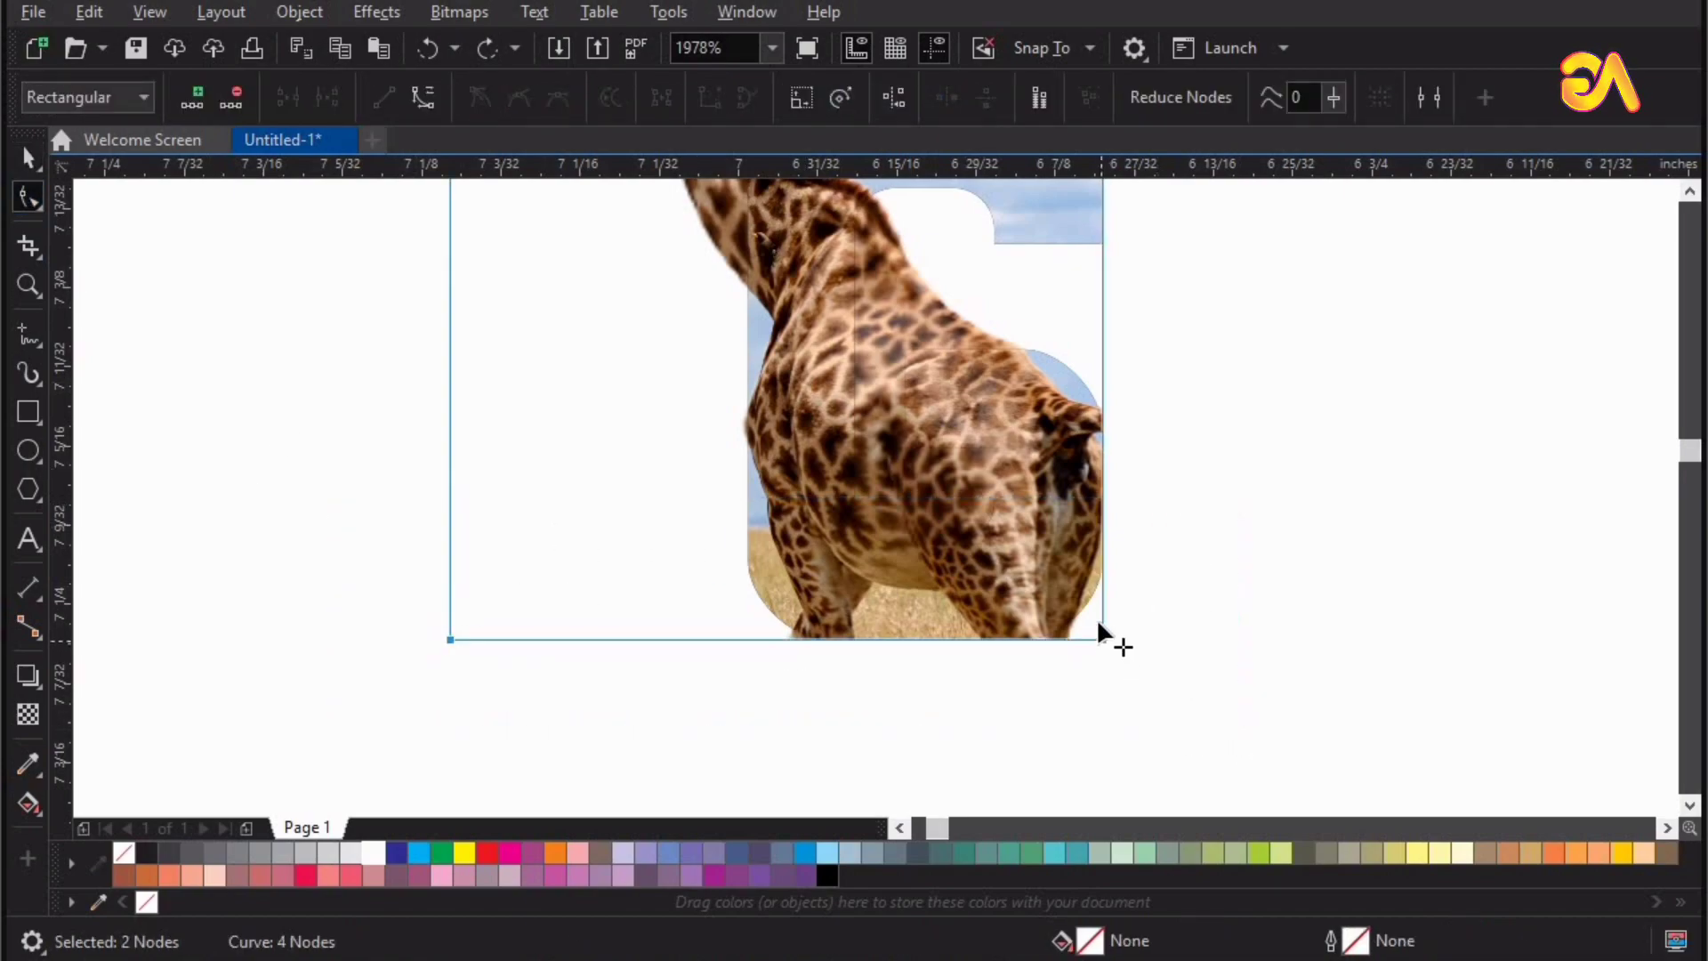
{"action": "left_click_drag", "start_coordinate": [1096, 617], "coordinate": [1075, 639]}
Add a node on the giraffe cutout's right boundary with the Shape tool and pull it inward to the neck base inside the G
{"action": "scroll", "coordinate": [1099, 427], "scroll_direction": "down", "scroll_amount": 1}
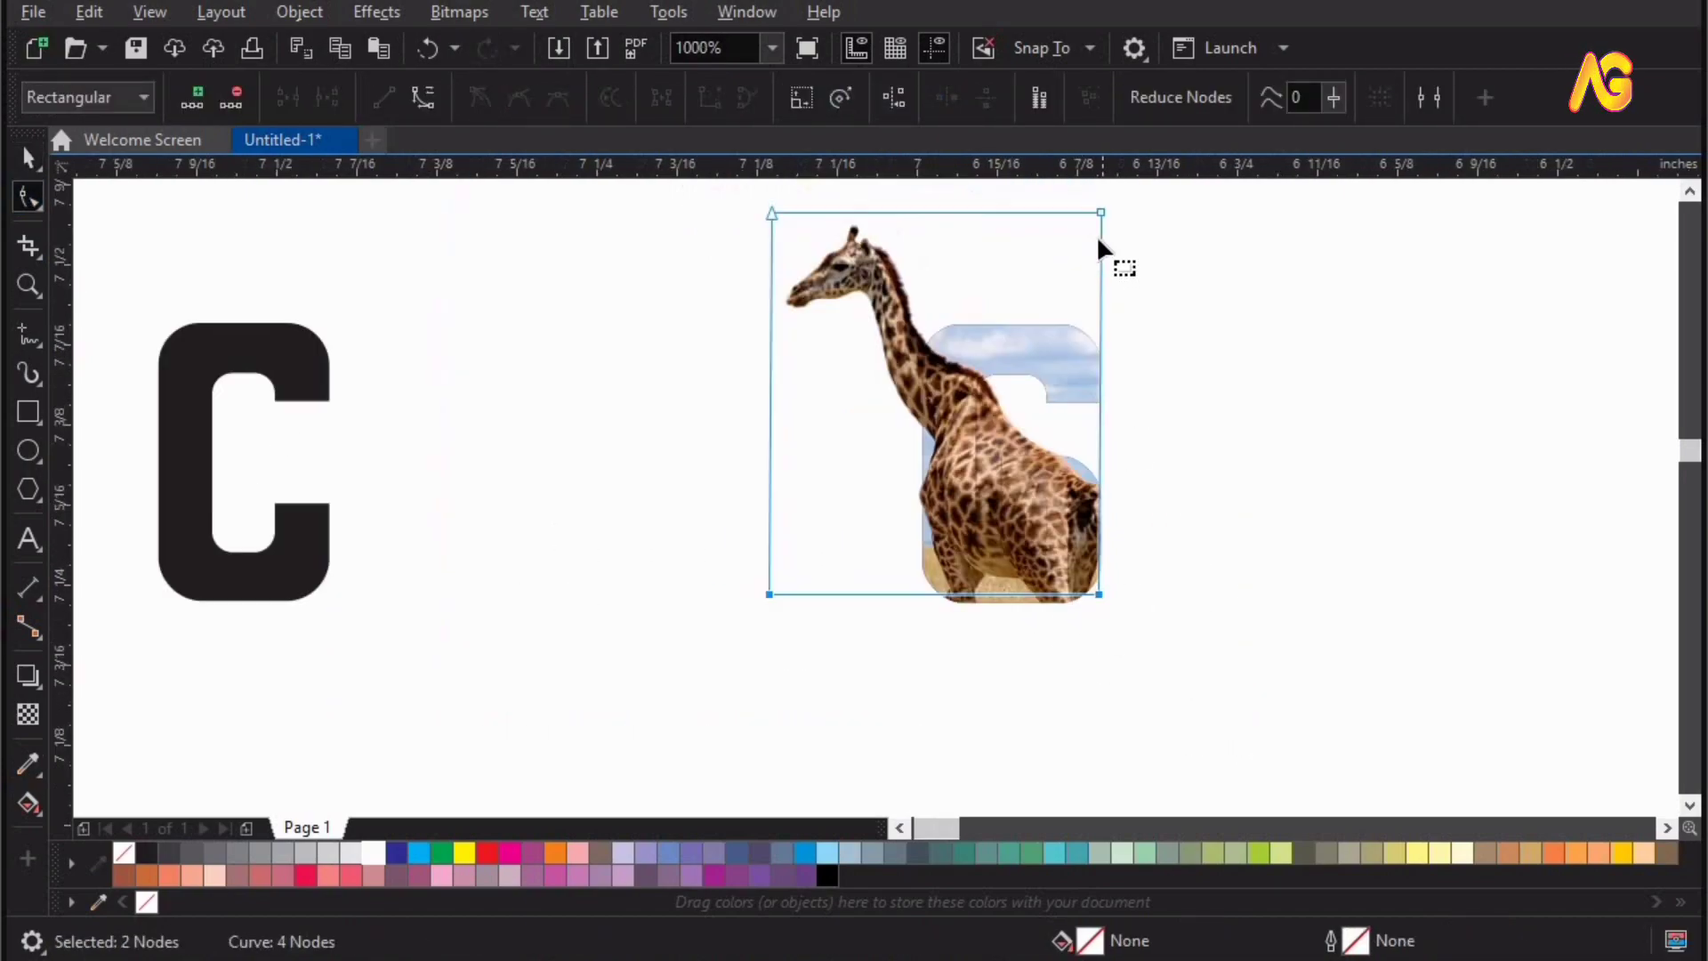
{"action": "double_click", "coordinate": [1100, 318]}
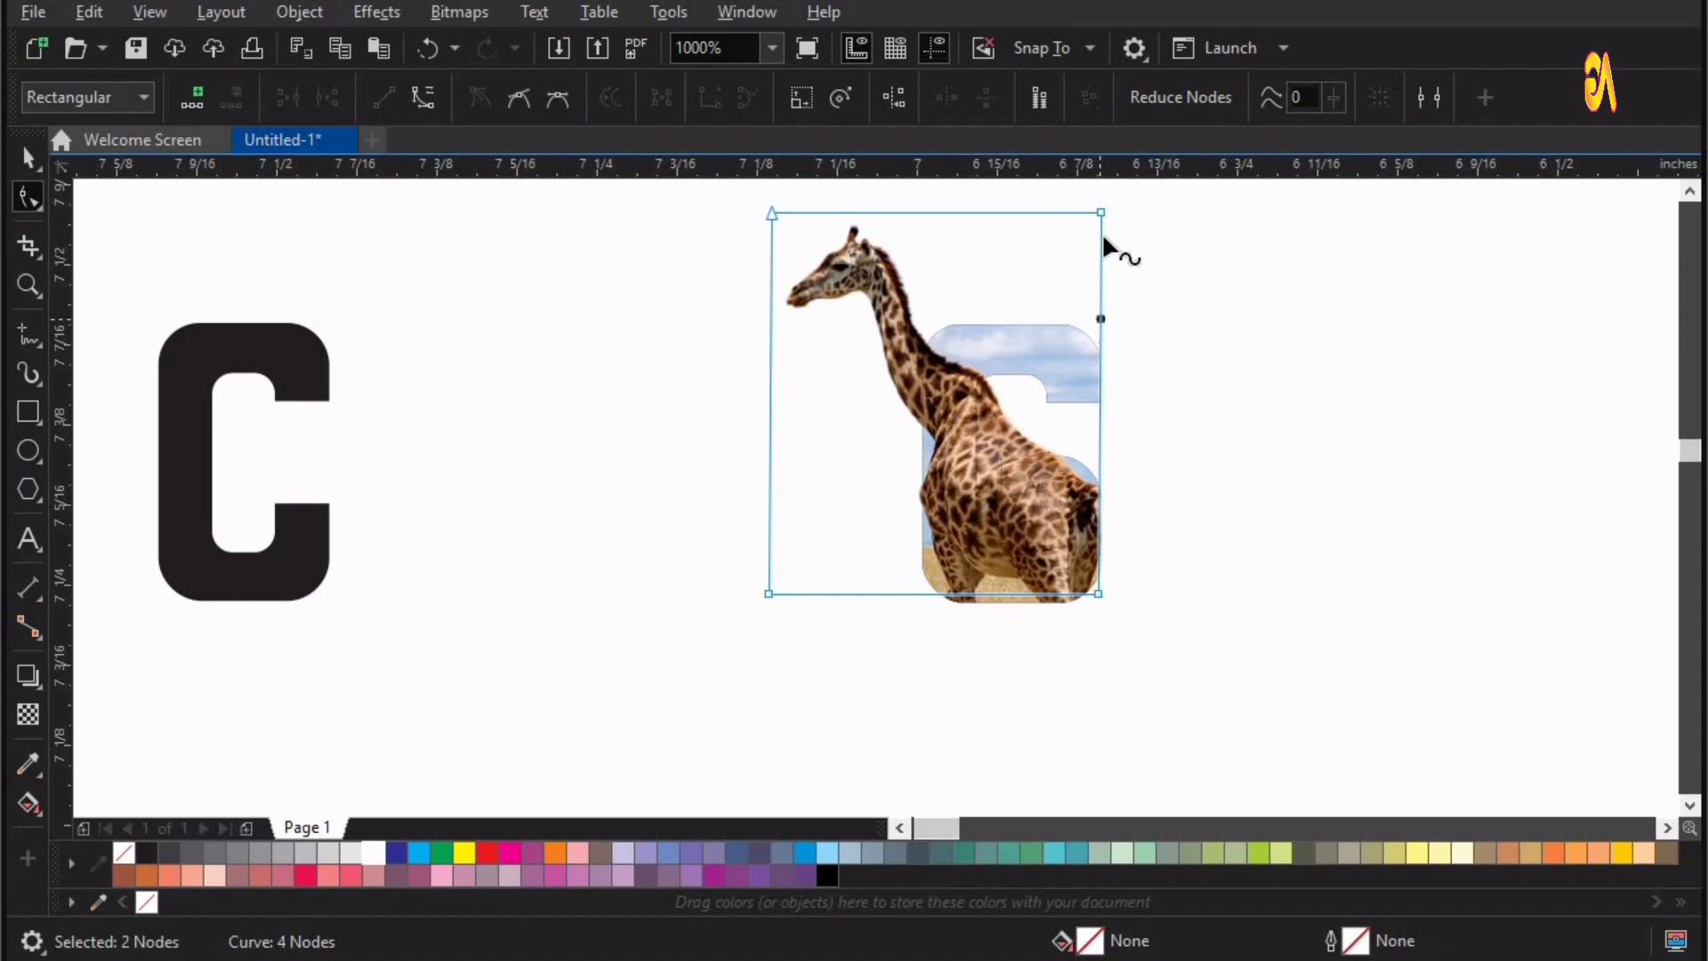
{"action": "left_click_drag", "start_coordinate": [1100, 213], "coordinate": [969, 387]}
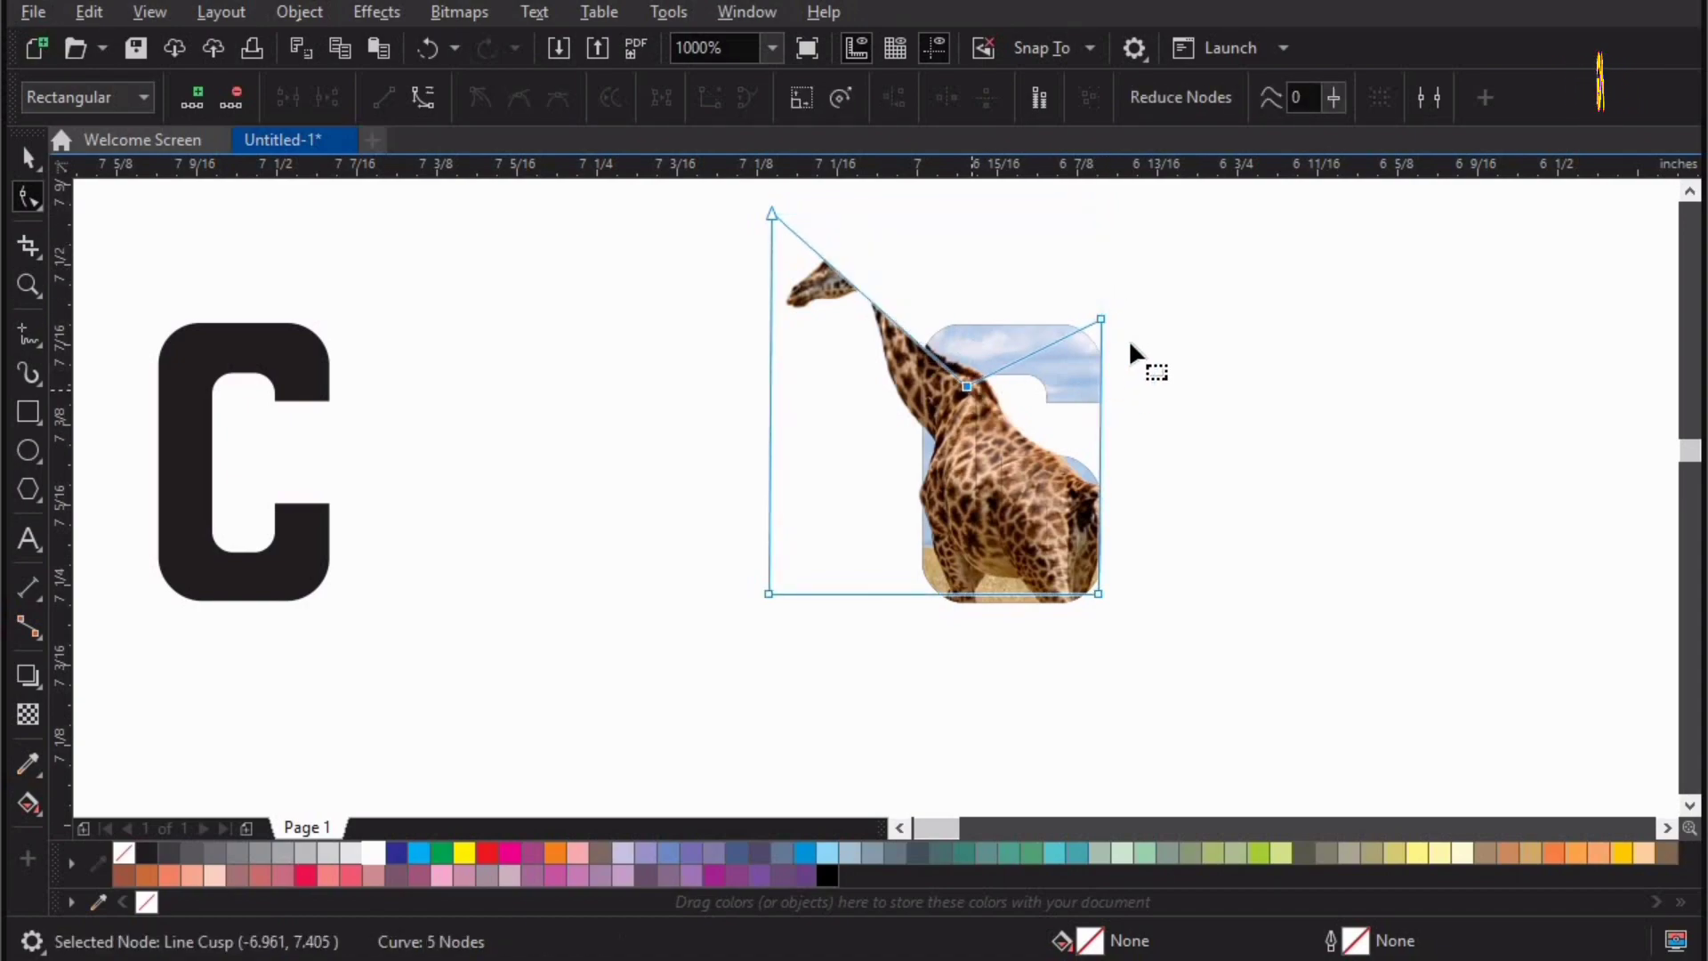
{"action": "key", "text": "ctrl+z"}
{"action": "left_click_drag", "start_coordinate": [1099, 318], "coordinate": [1049, 338]}
{"action": "left_click_drag", "start_coordinate": [961, 381], "coordinate": [941, 410]}
{"action": "left_click_drag", "start_coordinate": [1209, 301], "coordinate": [838, 711]}
{"action": "left_click", "coordinate": [29, 160]}
{"action": "left_click", "coordinate": [31, 197]}
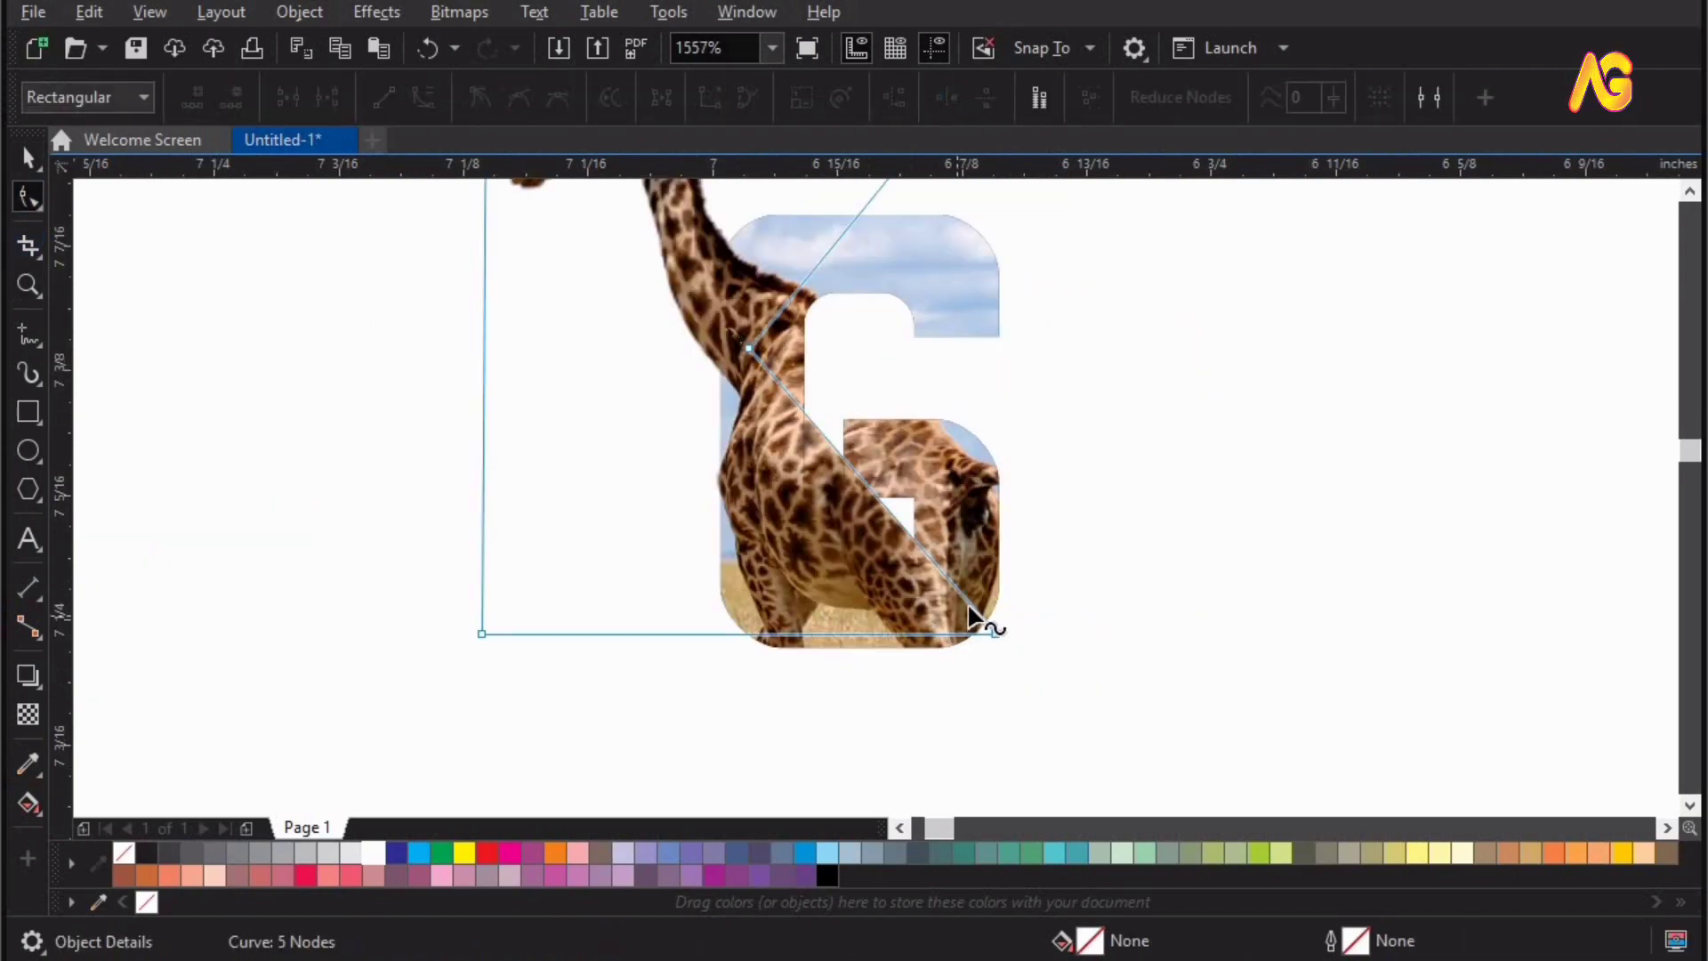
Add two nodes on the giraffe cutout's diagonal boundary and pull one down to the front leg to clear the G's opening
{"action": "double_click", "coordinate": [971, 603]}
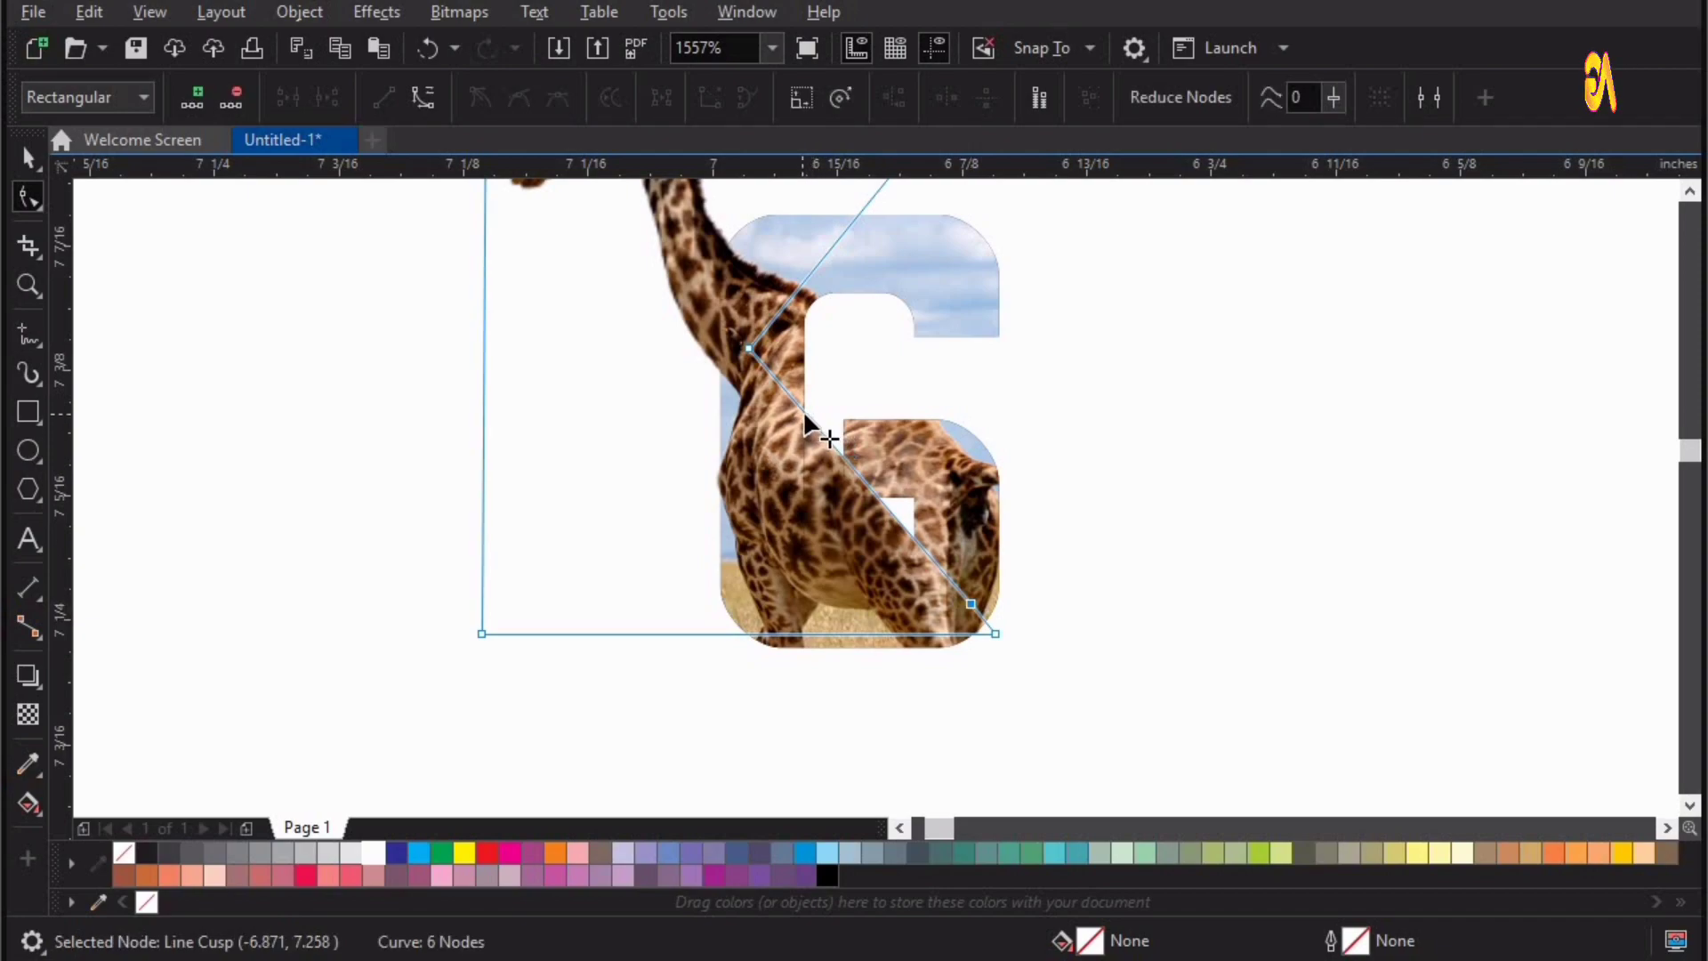
{"action": "double_click", "coordinate": [802, 418]}
{"action": "left_click_drag", "start_coordinate": [803, 418], "coordinate": [772, 614]}
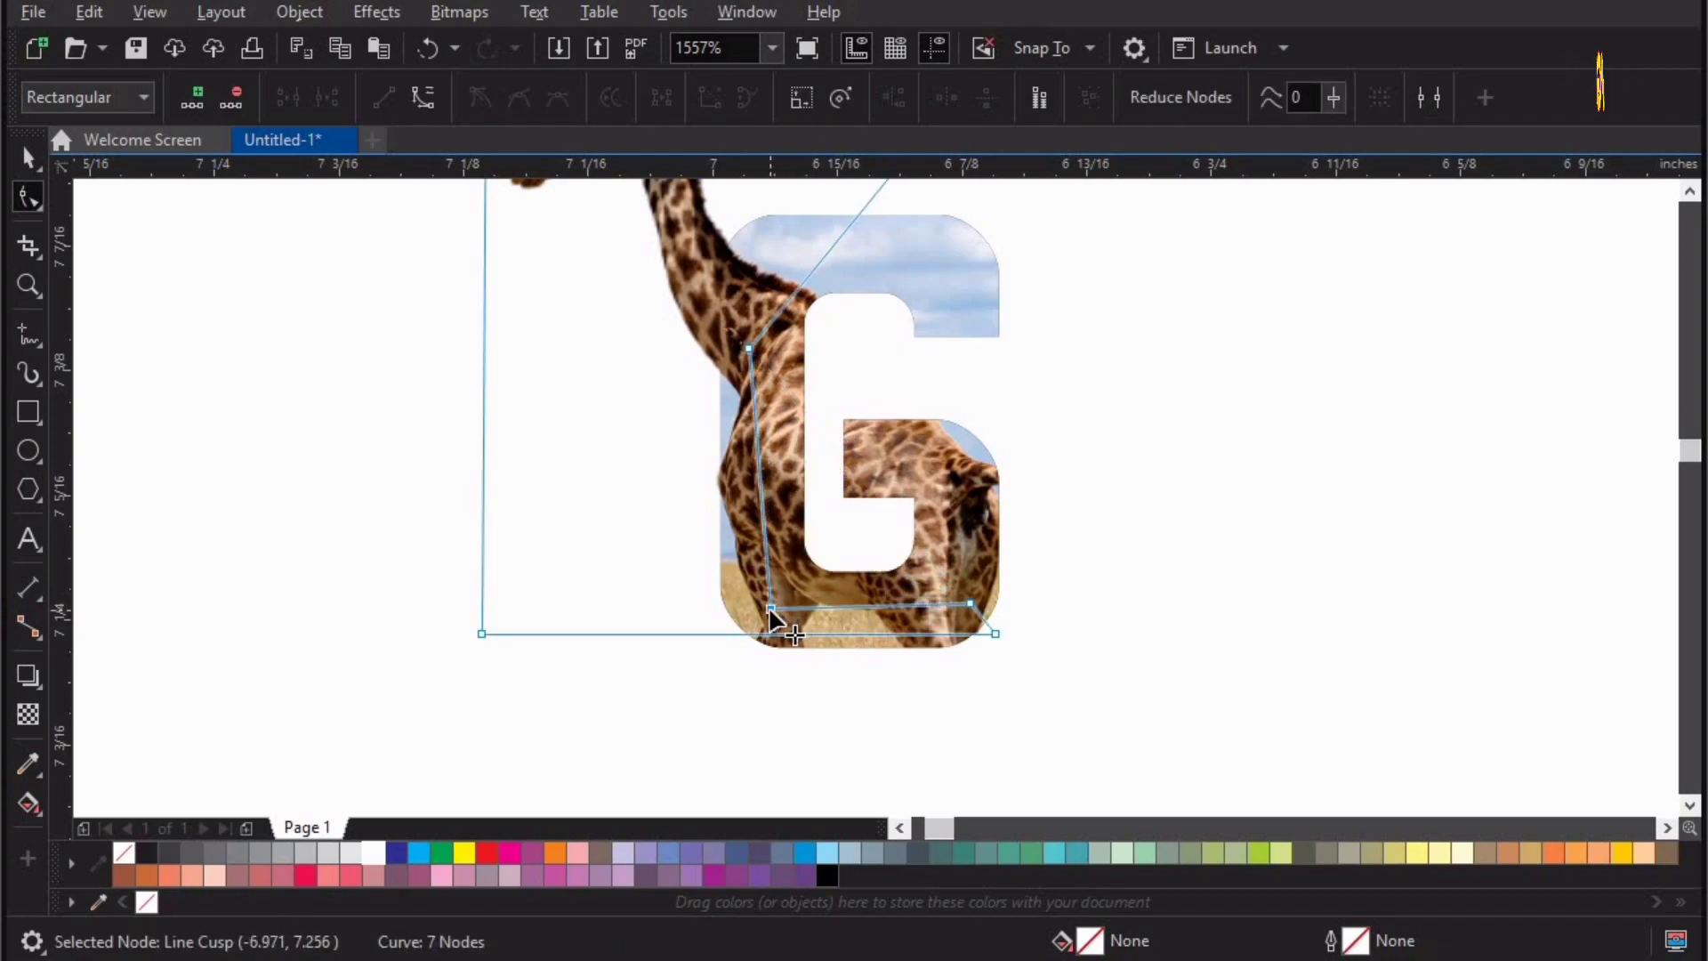
{"action": "left_click", "coordinate": [1272, 488]}
{"action": "key", "text": "space"}
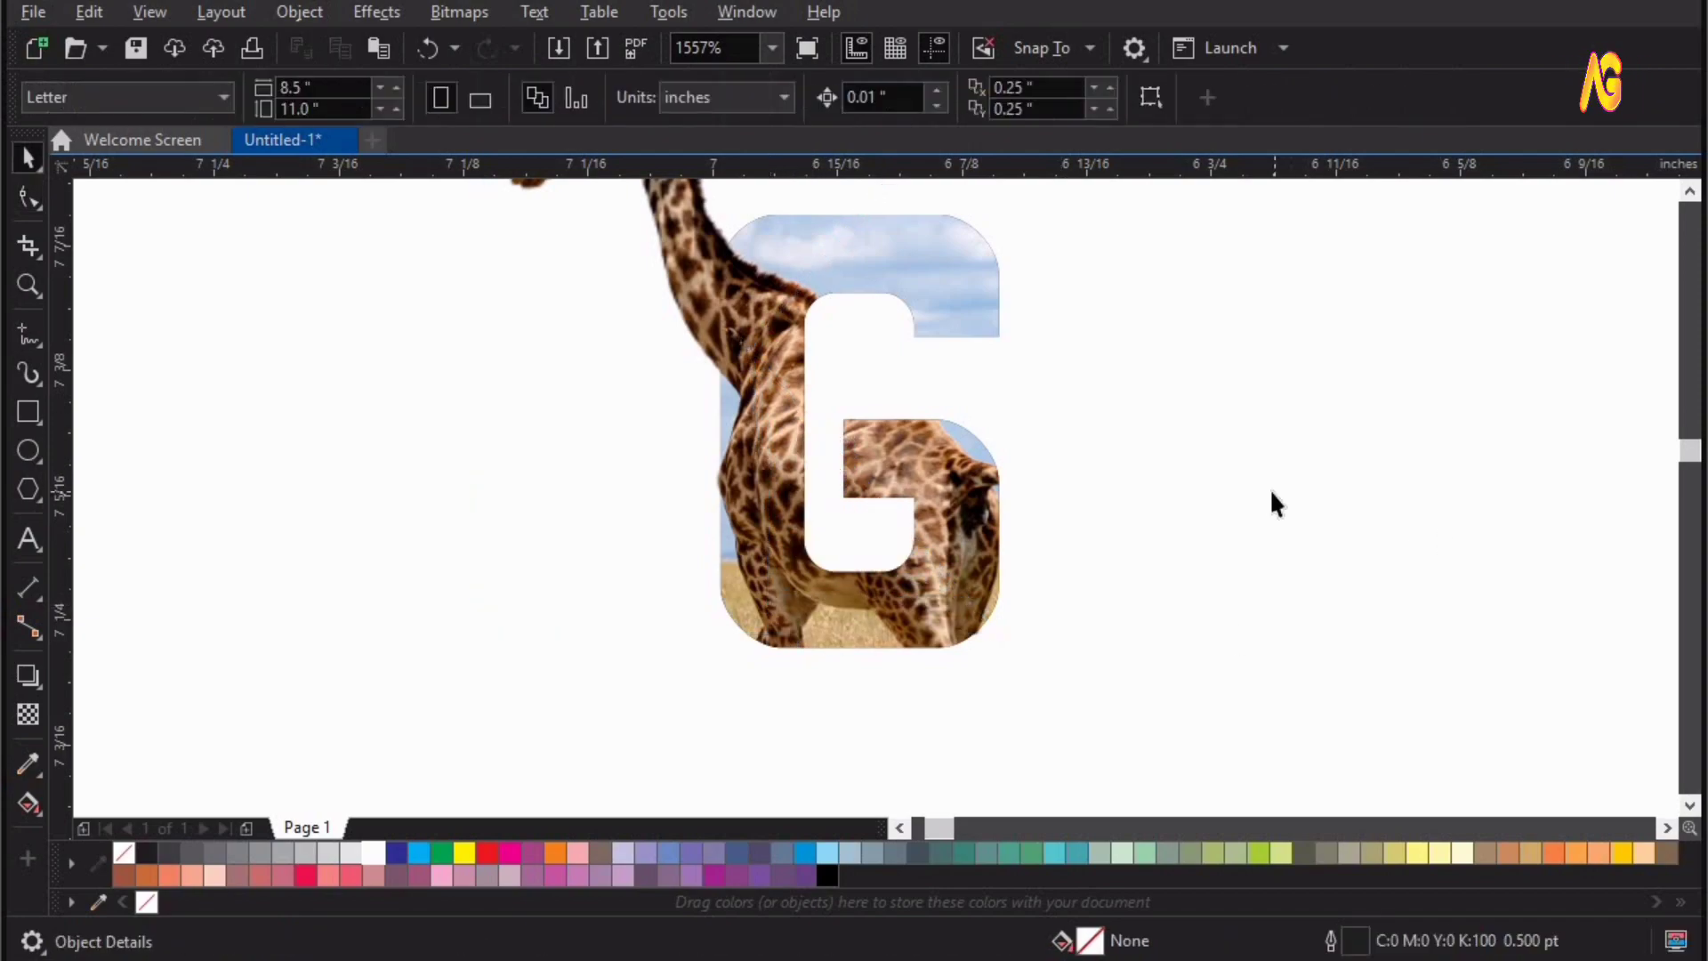
Move the cheetah photo and its cutout together over the C and scale them down to about 0.484 by 0.303 inches
{"action": "key", "text": "F4"}
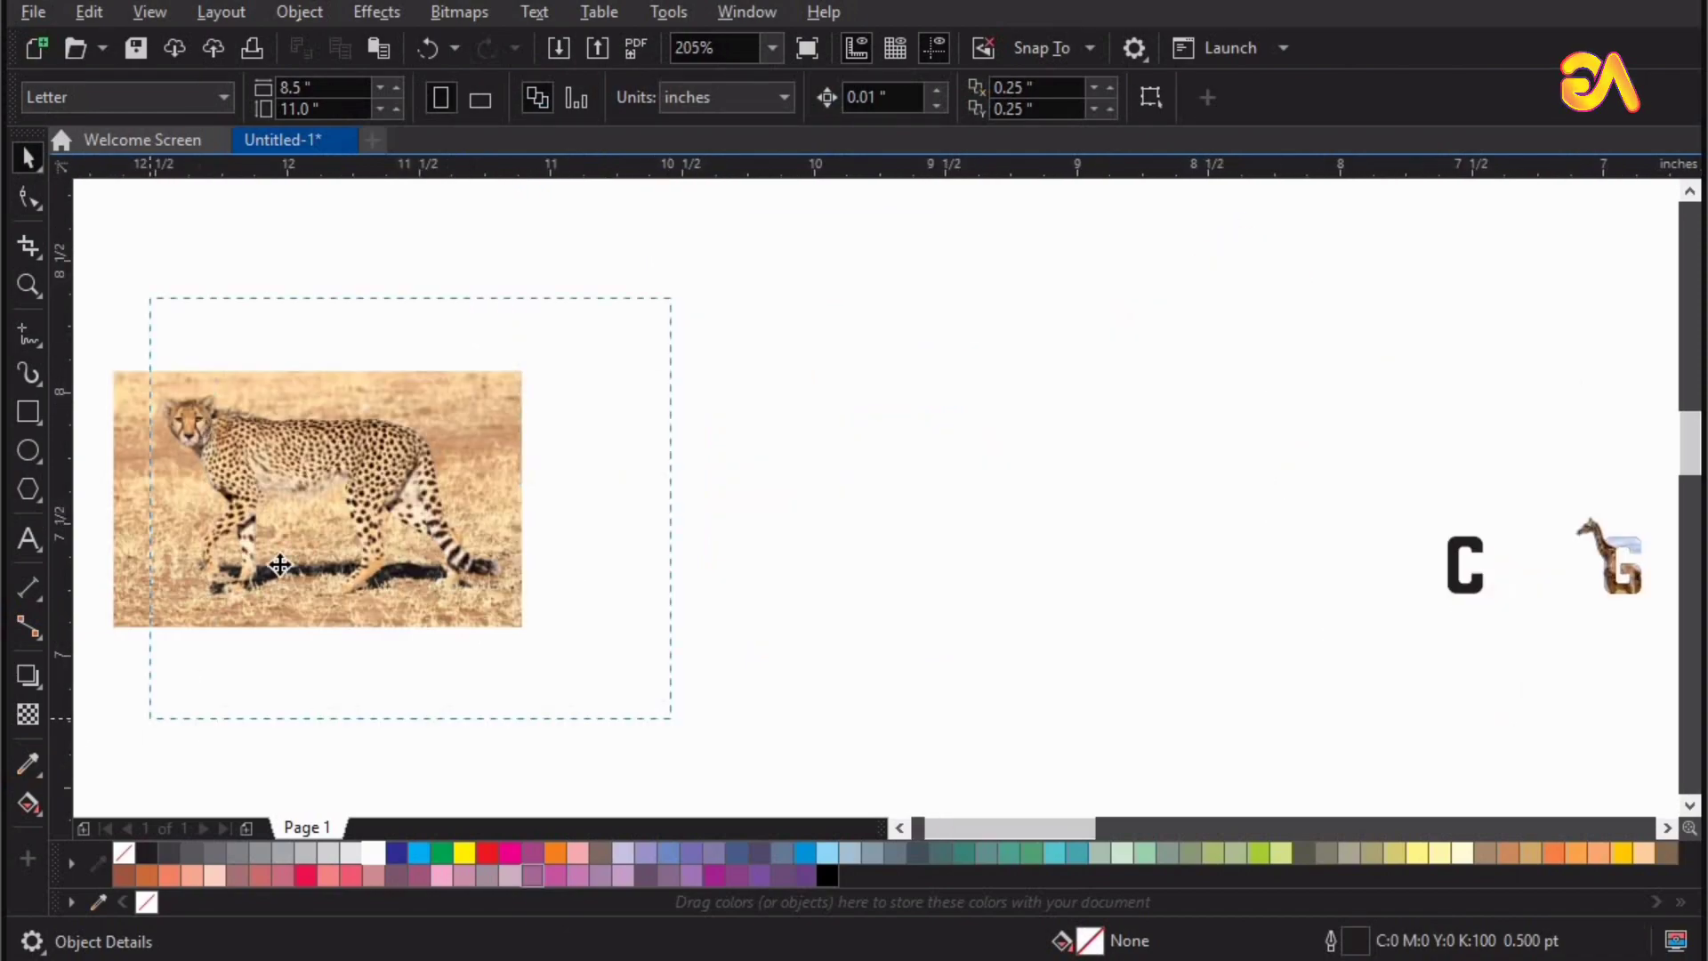
{"action": "left_click_drag", "start_coordinate": [671, 297], "coordinate": [86, 733]}
{"action": "left_click_drag", "start_coordinate": [280, 563], "coordinate": [1240, 638]}
{"action": "key", "text": "z"}
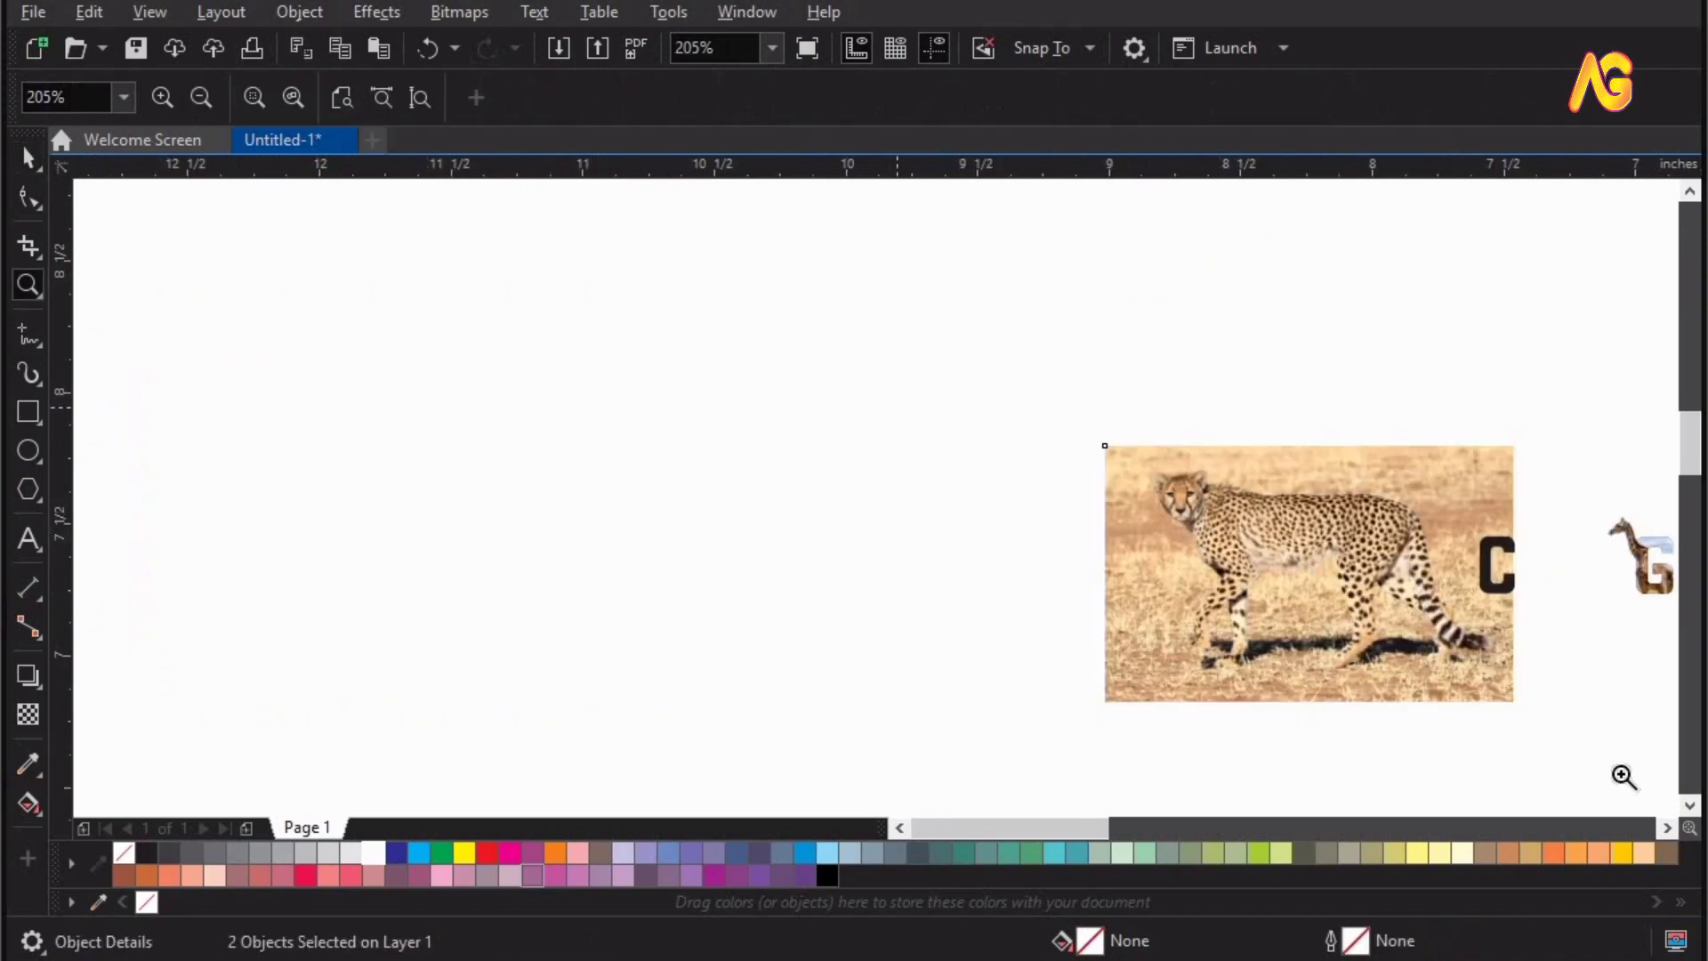
{"action": "left_click_drag", "start_coordinate": [892, 403], "coordinate": [1621, 772]}
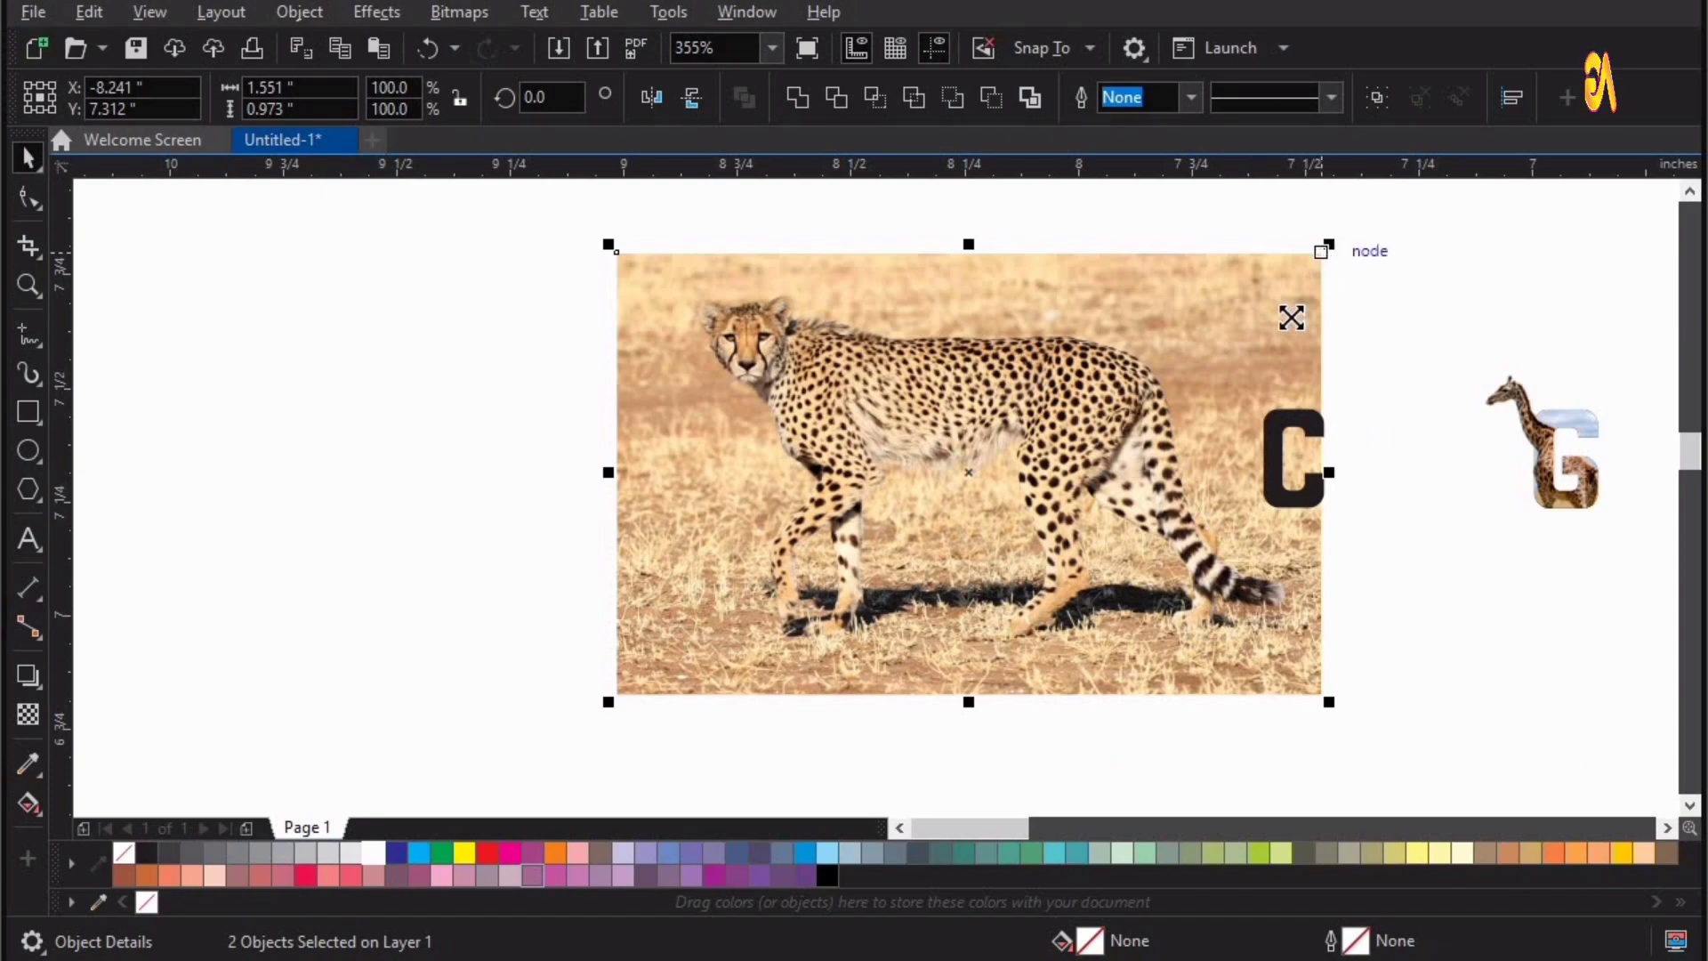
{"action": "left_click_drag", "start_coordinate": [1291, 318], "coordinate": [1134, 371]}
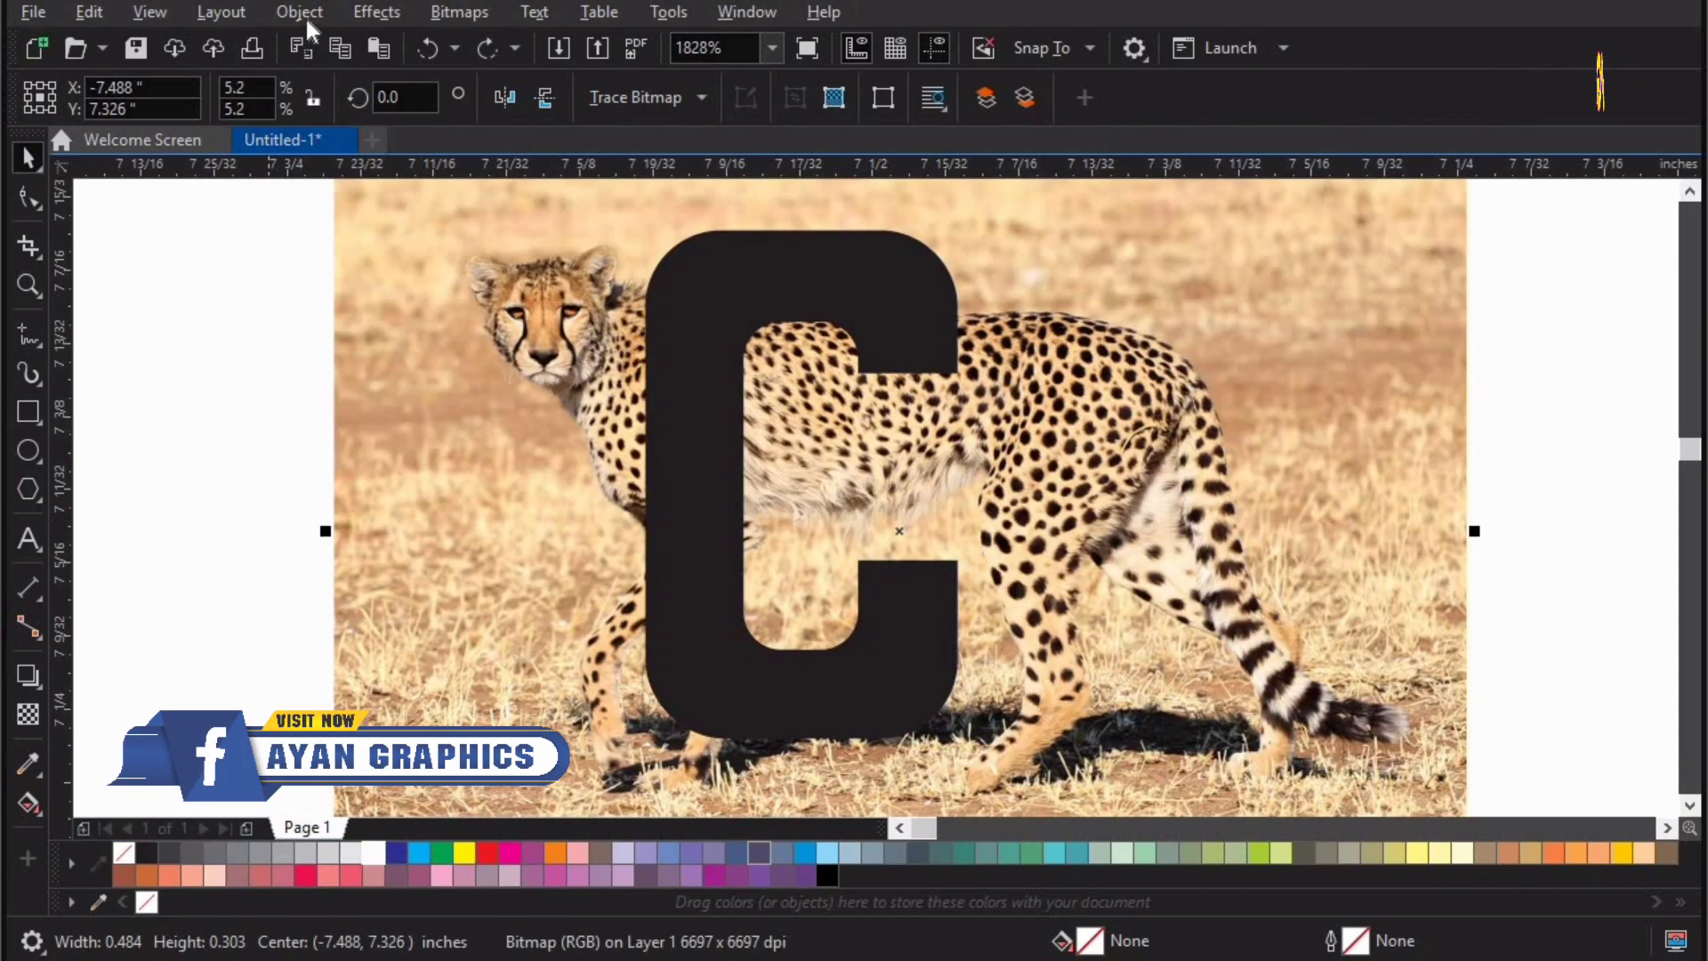
Place the cheetah photo inside the C as a PowerClip
{"action": "left_click", "coordinate": [301, 12]}
{"action": "mouse_move", "coordinate": [613, 113]}
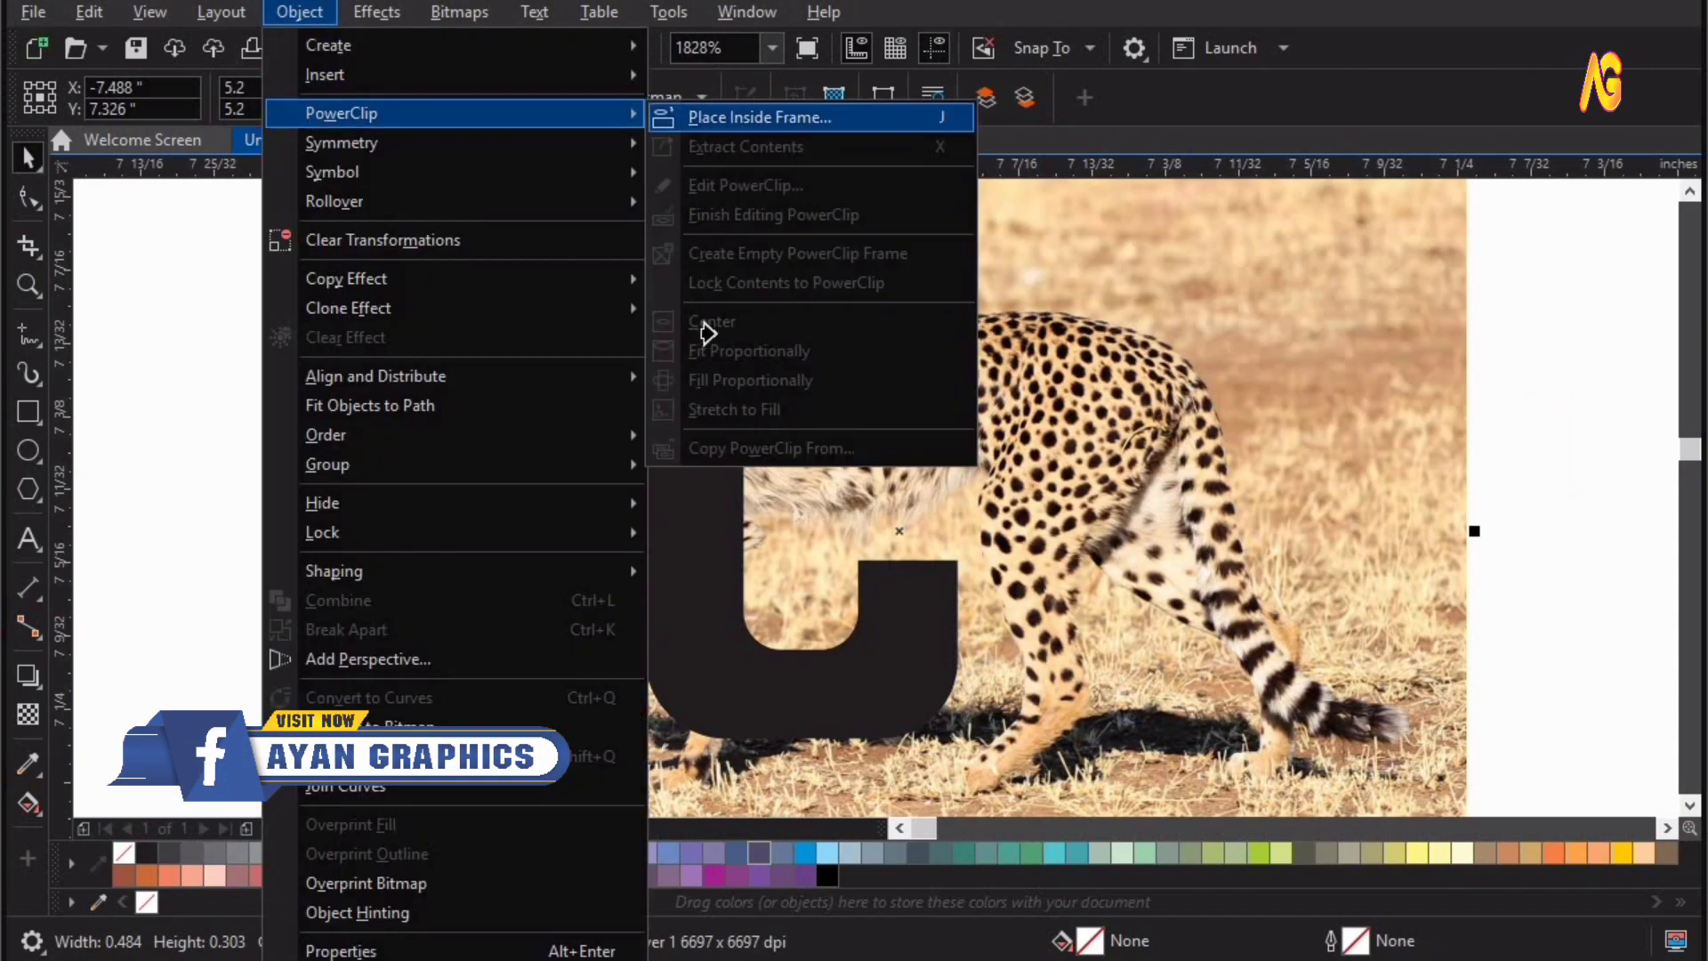
{"action": "left_click", "coordinate": [759, 116]}
{"action": "left_click", "coordinate": [709, 297]}
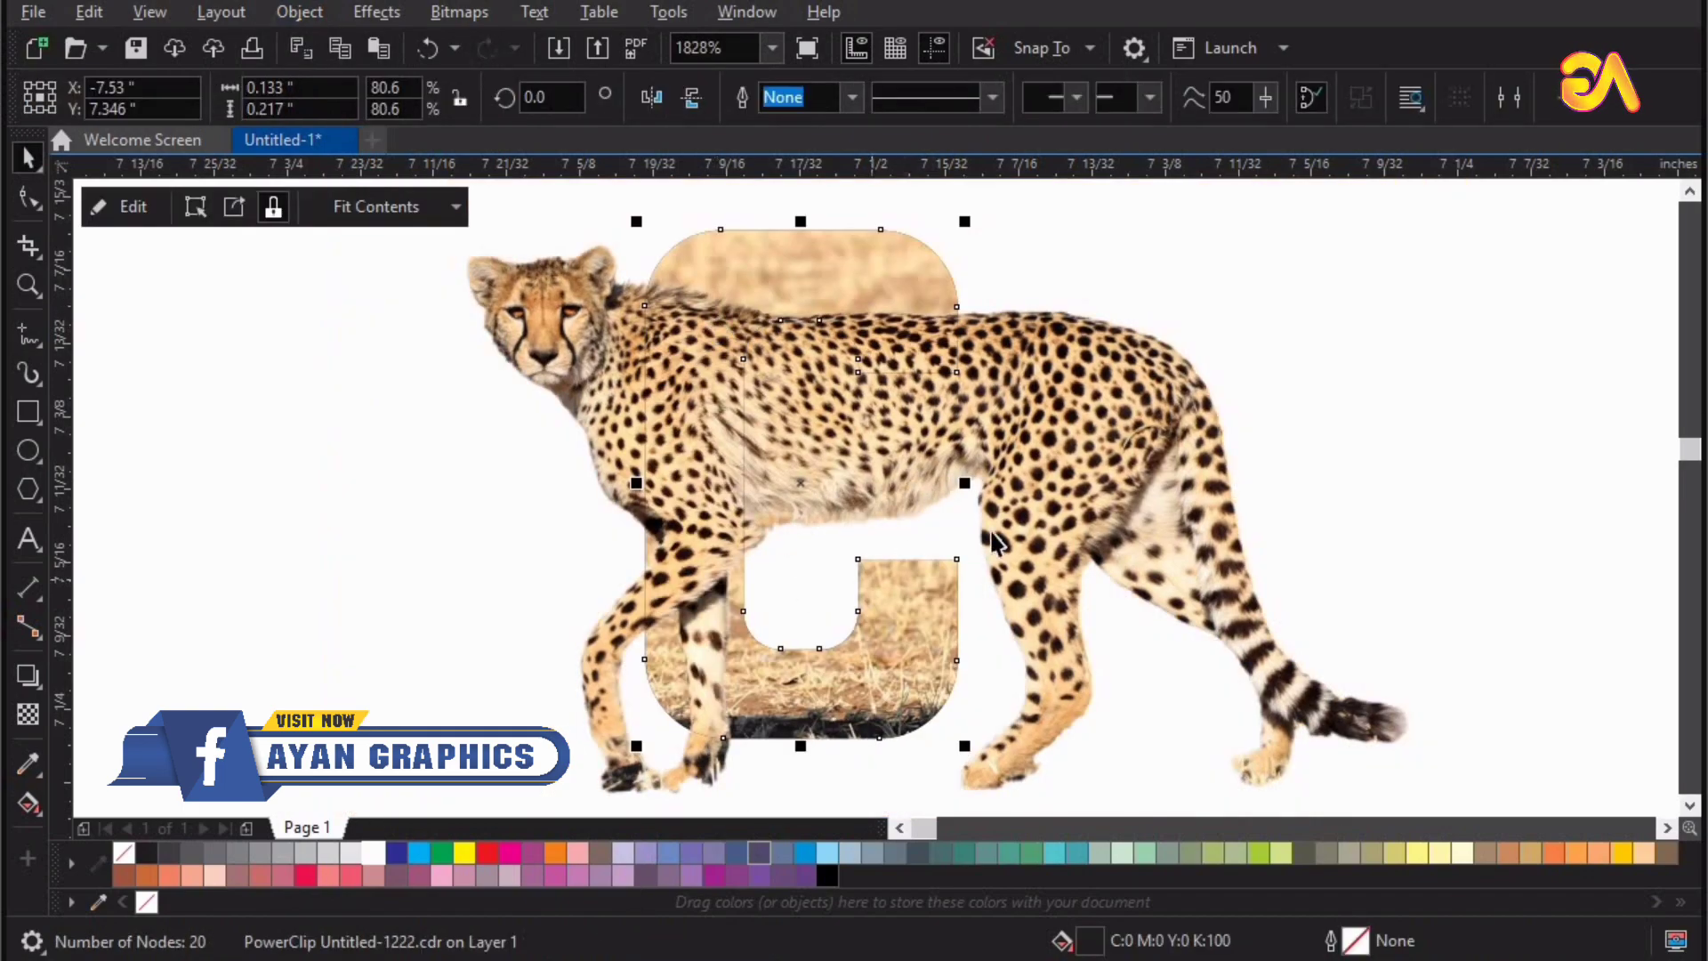
Crop the paws off the cheetah cutout just above the C's lower edge with the Shape tool, to about 0.233 inches high
{"action": "left_click", "coordinate": [29, 198]}
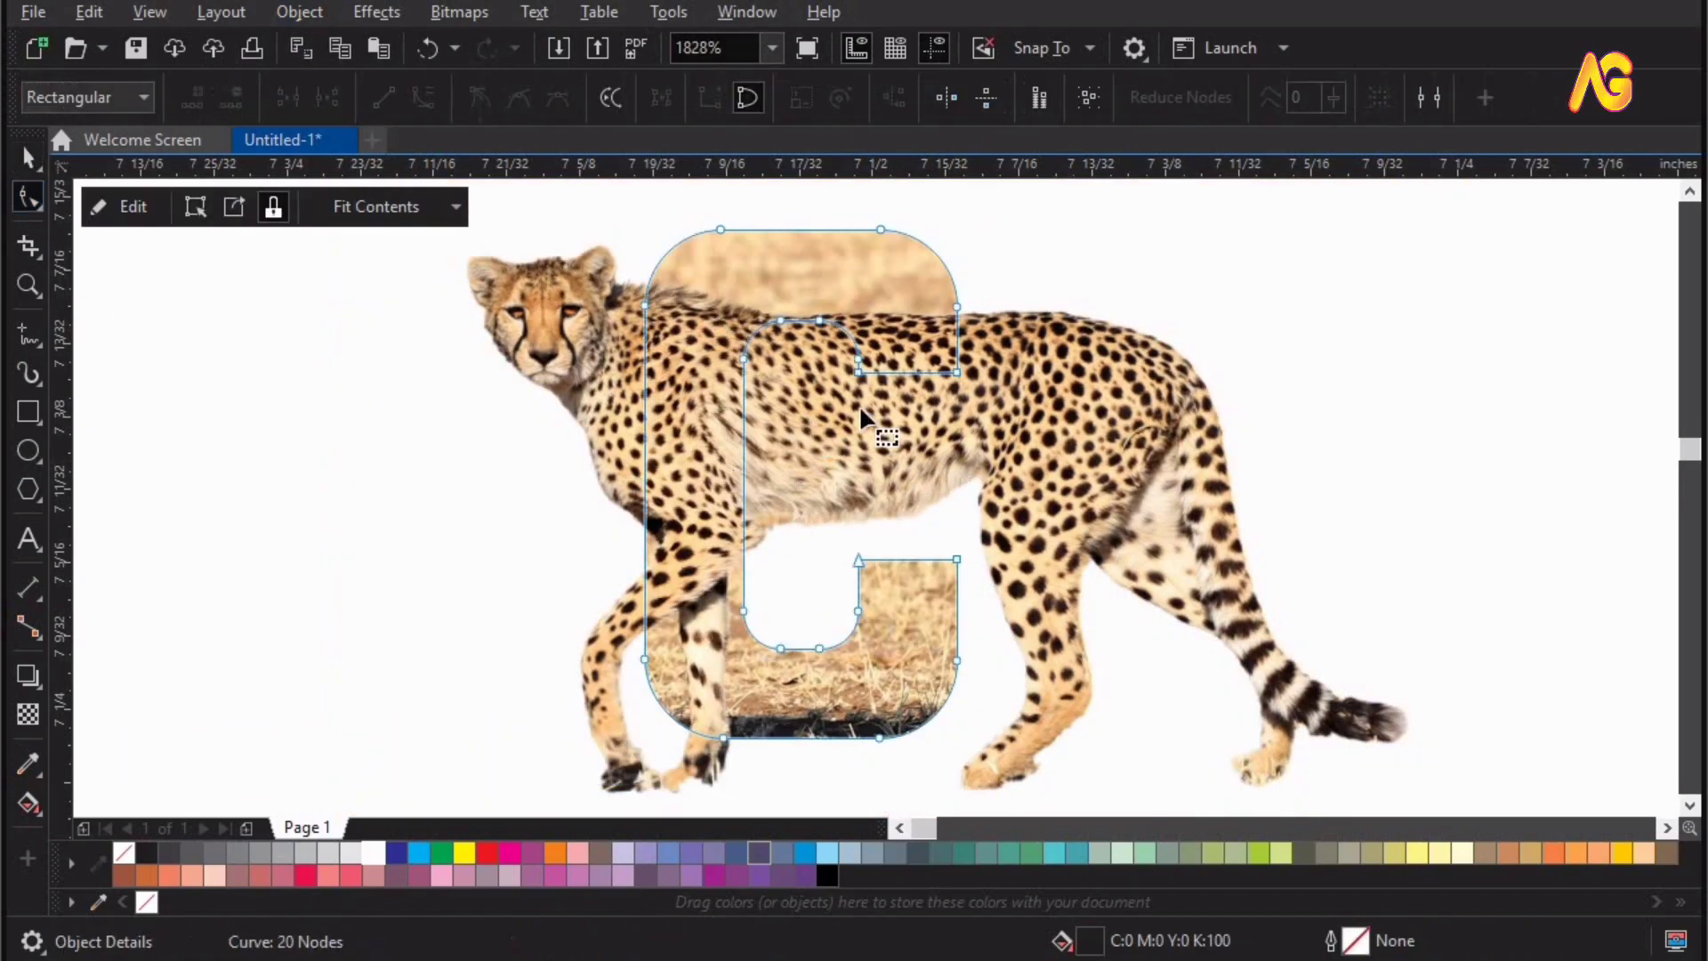
{"action": "left_click", "coordinate": [1105, 417]}
{"action": "scroll", "coordinate": [1105, 418], "scroll_direction": "down", "scroll_amount": 1}
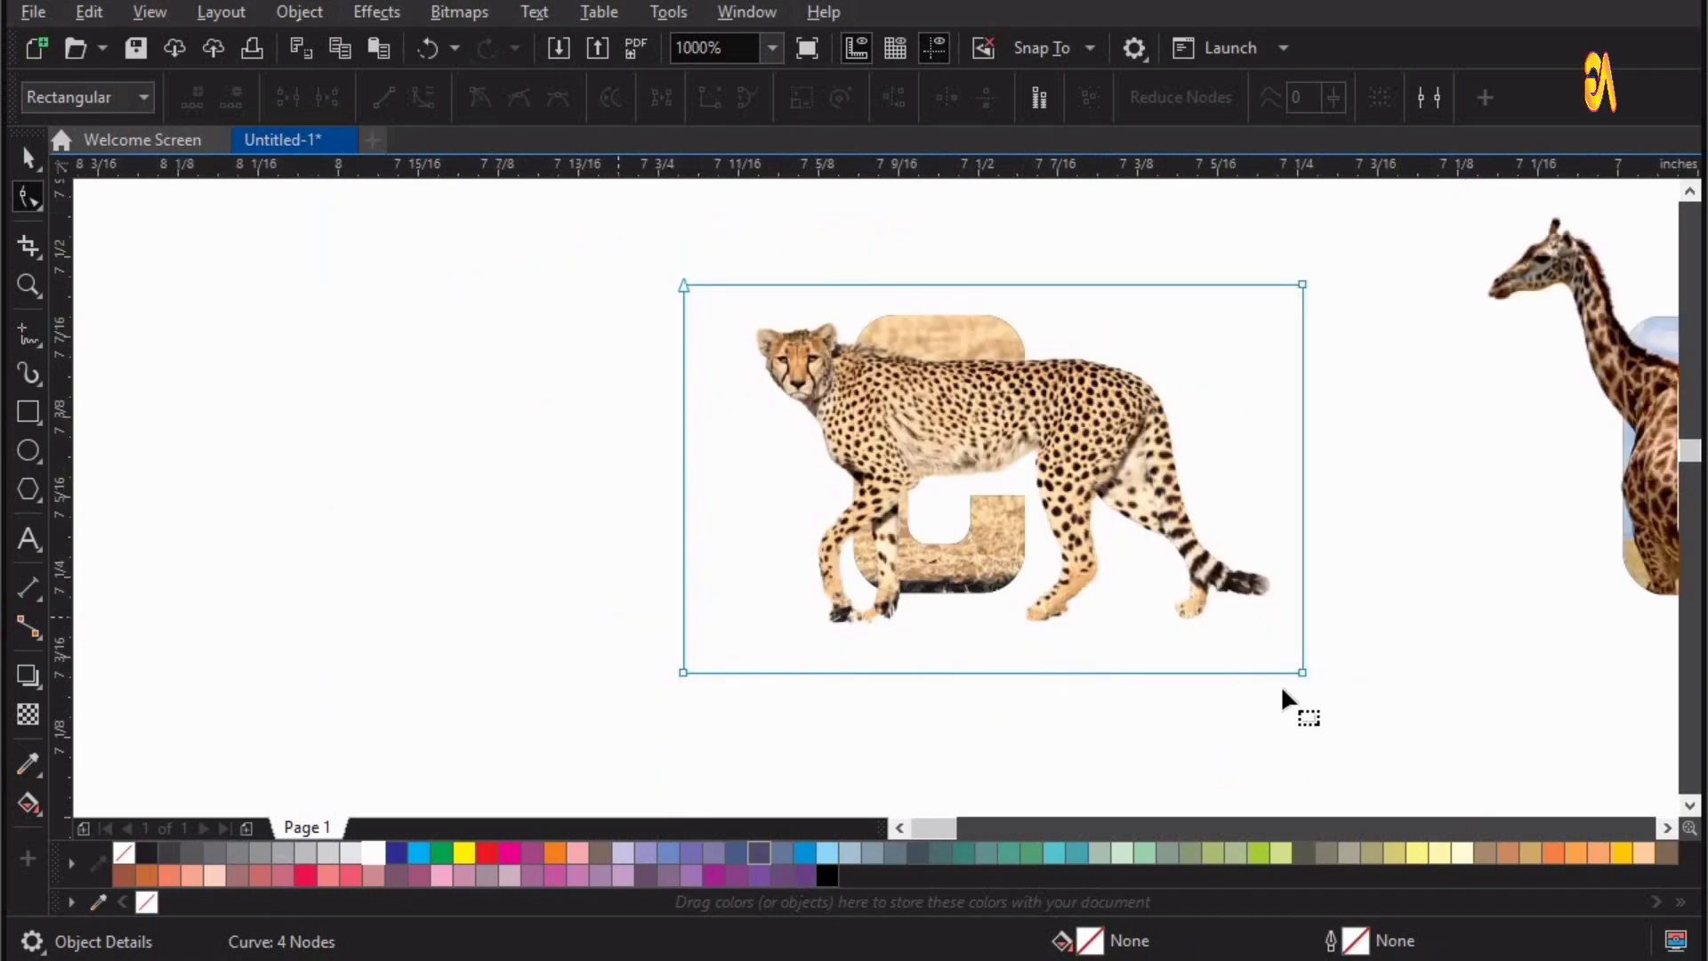
{"action": "left_click_drag", "start_coordinate": [545, 560], "coordinate": [1320, 686]}
{"action": "left_click_drag", "start_coordinate": [1304, 673], "coordinate": [1307, 565]}
Crop the cheetah cutout's rear body and tail with the Shape tool, bringing its right boundary onto the C's vertical stem
{"action": "key", "text": "F2"}
{"action": "left_click_drag", "start_coordinate": [523, 621], "coordinate": [1357, 198]}
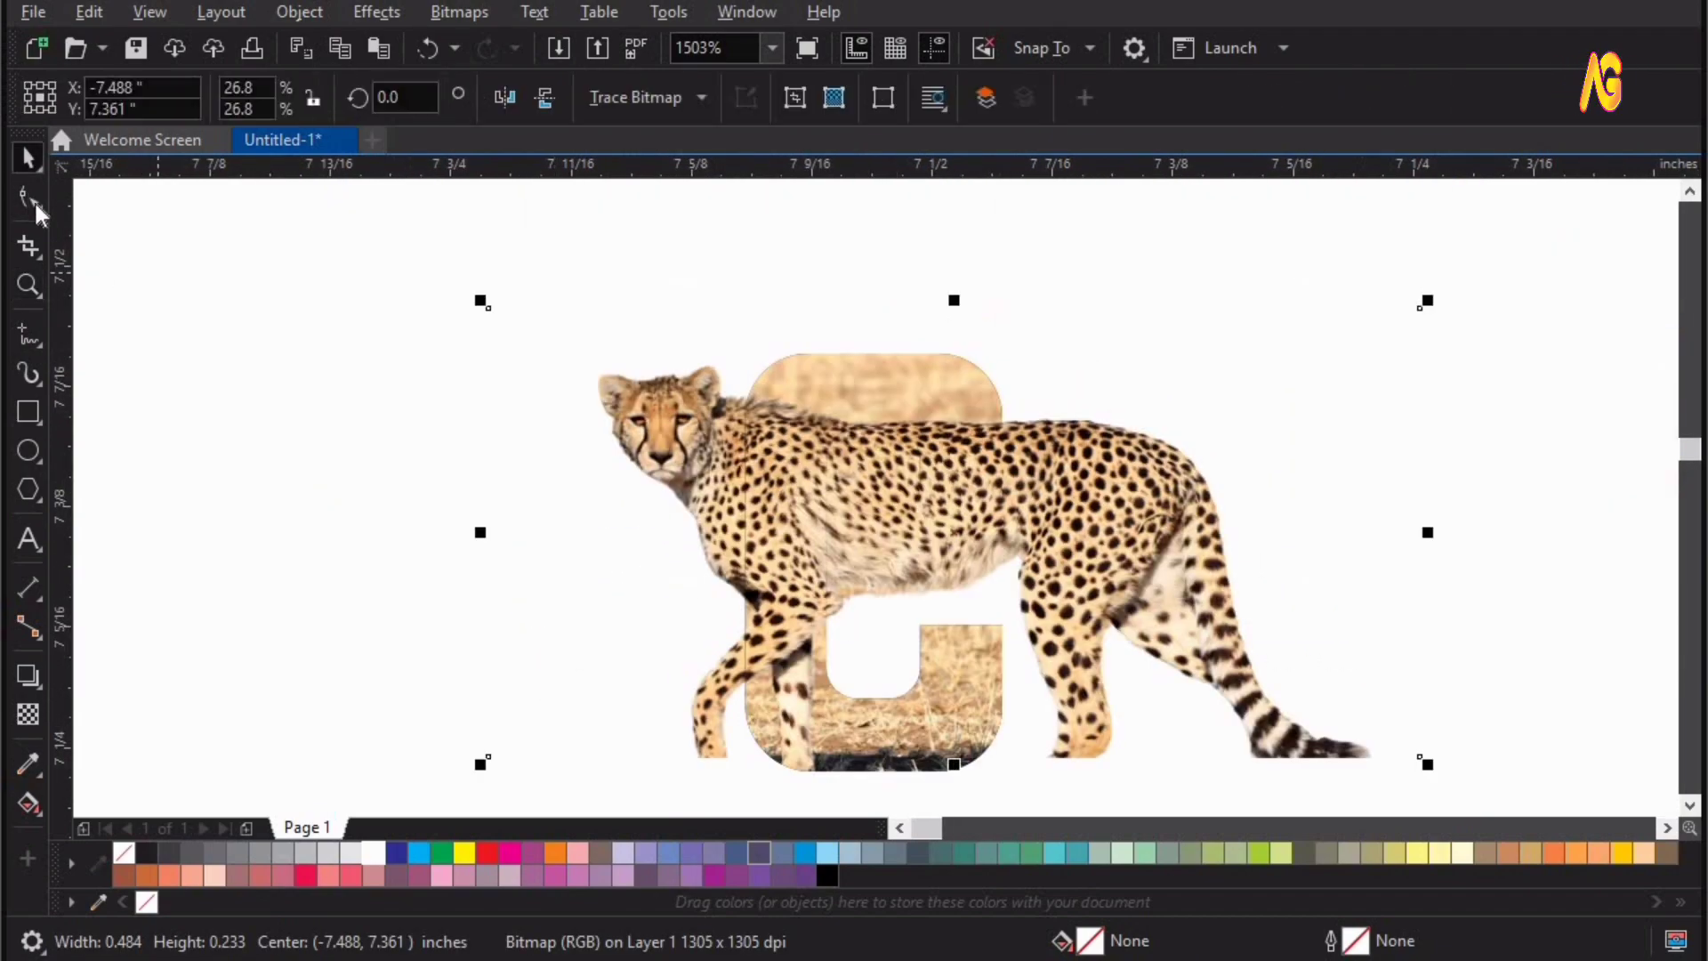
{"action": "left_click", "coordinate": [30, 198]}
{"action": "left_click_drag", "start_coordinate": [1331, 267], "coordinate": [1438, 771]}
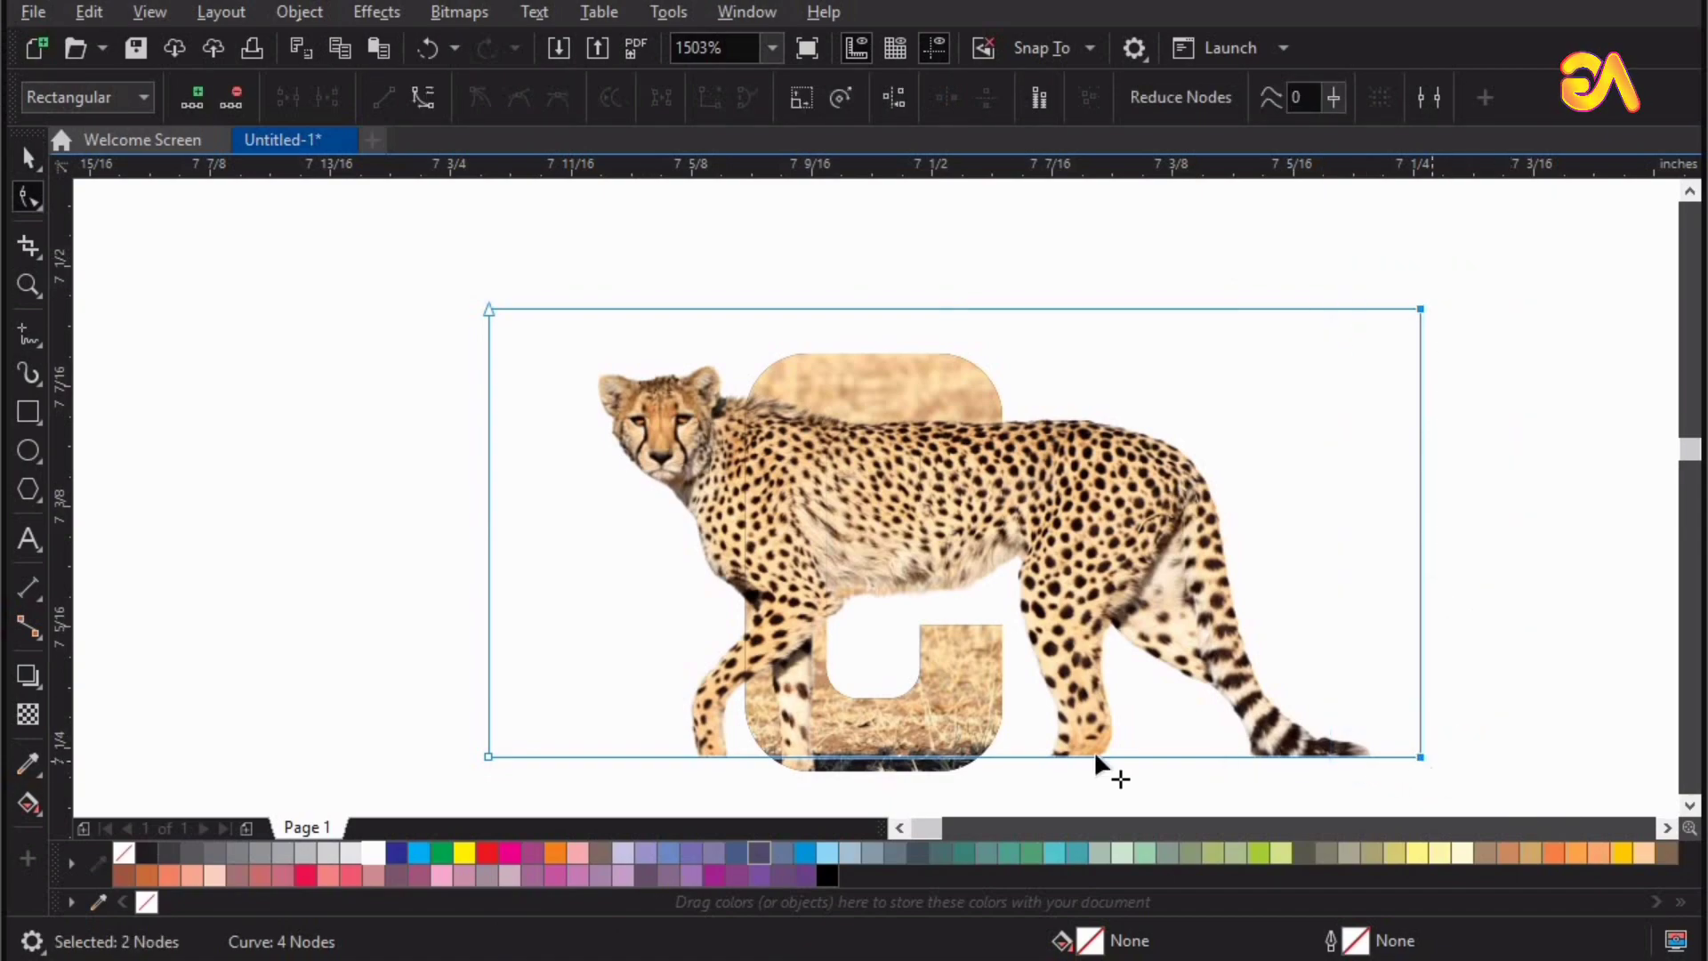
{"action": "left_click_drag", "start_coordinate": [1096, 758], "coordinate": [480, 757]}
Bring the cheetah cutout's left boundary in close to the head with the Shape tool
{"action": "key", "text": "F2"}
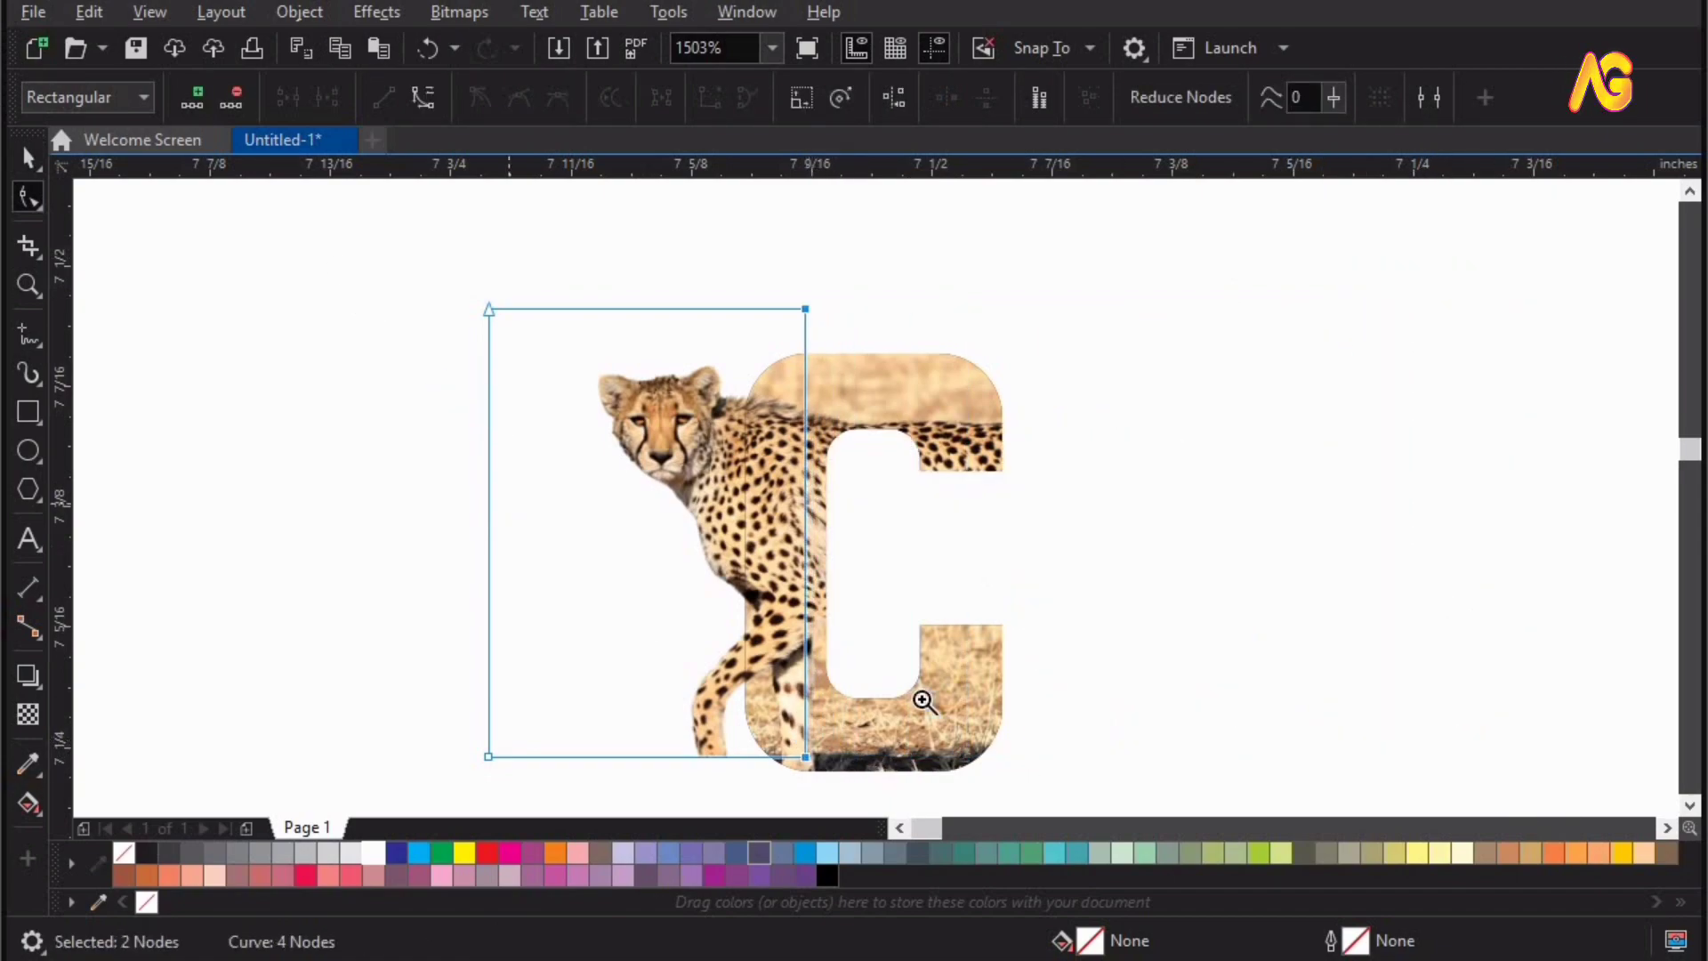
{"action": "left_click_drag", "start_coordinate": [339, 267], "coordinate": [1237, 865]}
{"action": "left_click", "coordinate": [29, 197]}
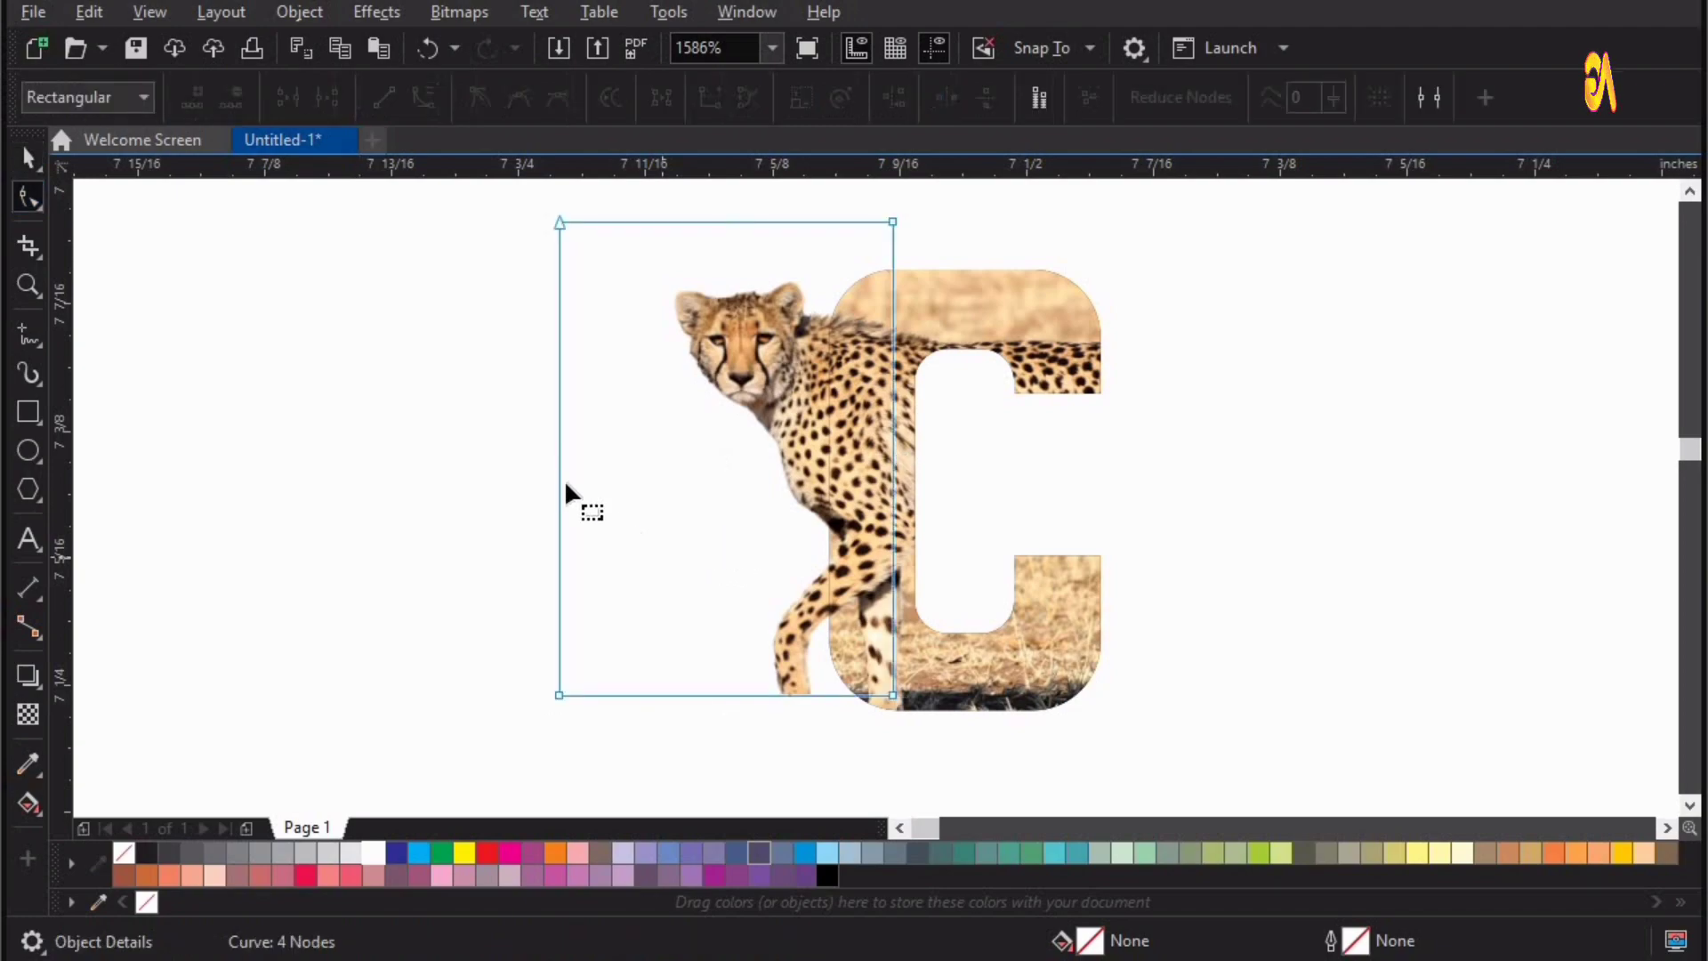
{"action": "left_click_drag", "start_coordinate": [555, 210], "coordinate": [659, 523]}
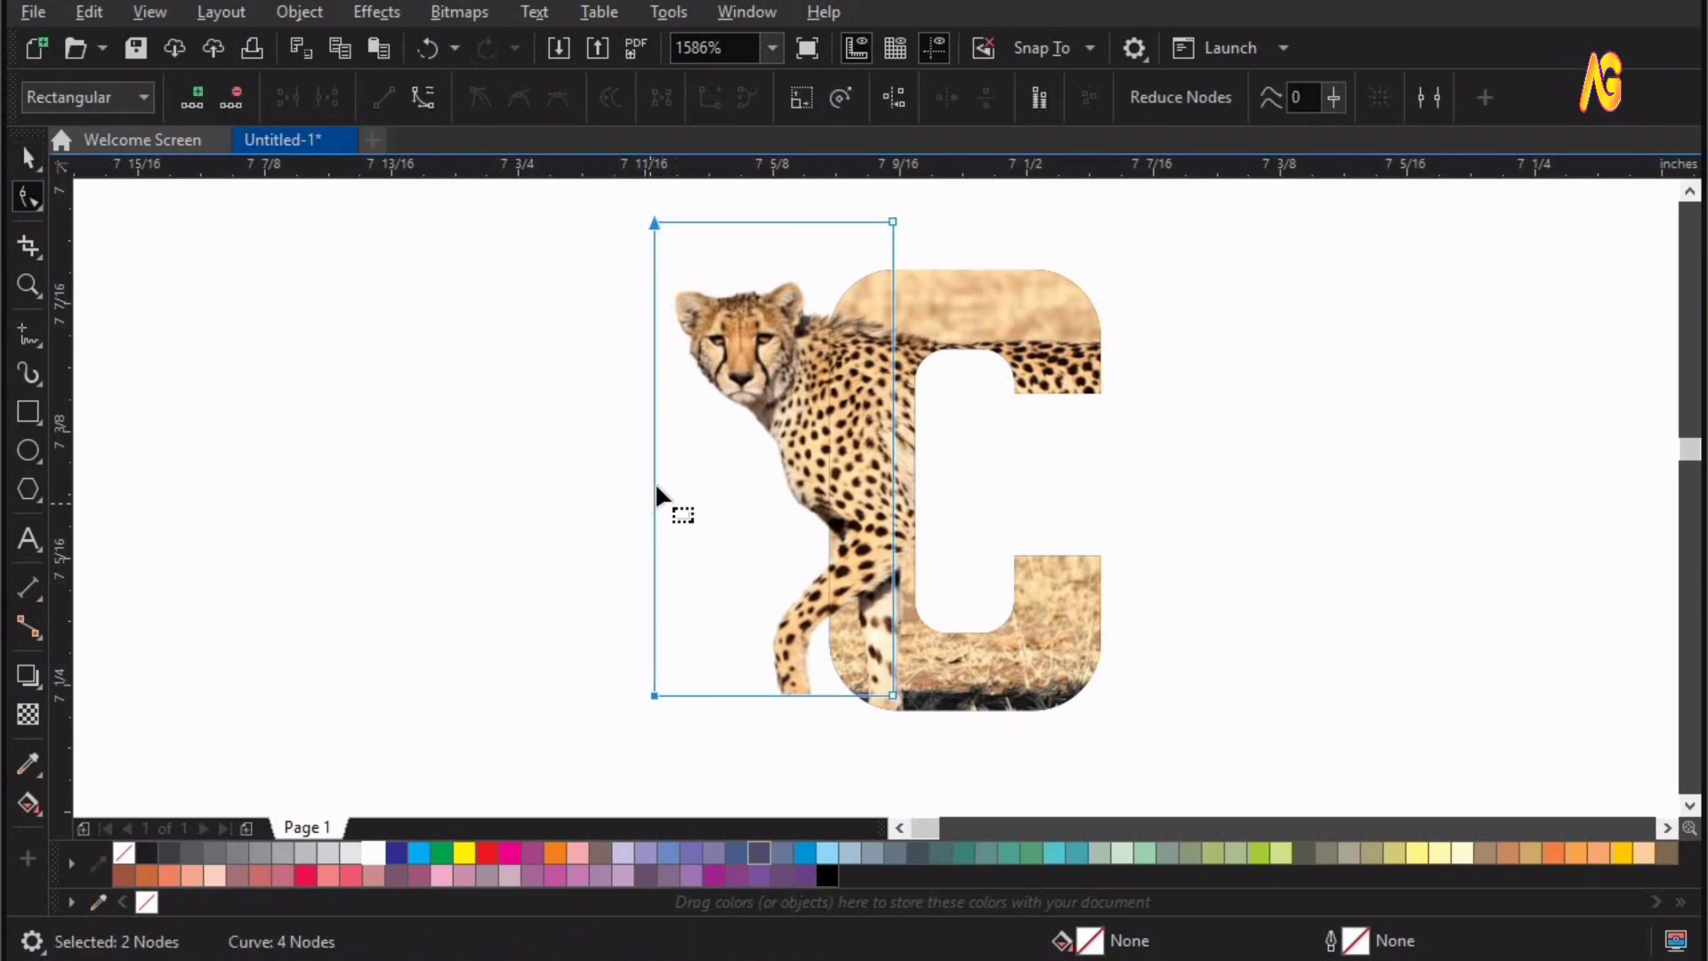
Add nodes on the cheetah cutout's left and bottom boundaries and pull the corner between them into the C to hide the protruding leg
{"action": "double_click", "coordinate": [655, 501]}
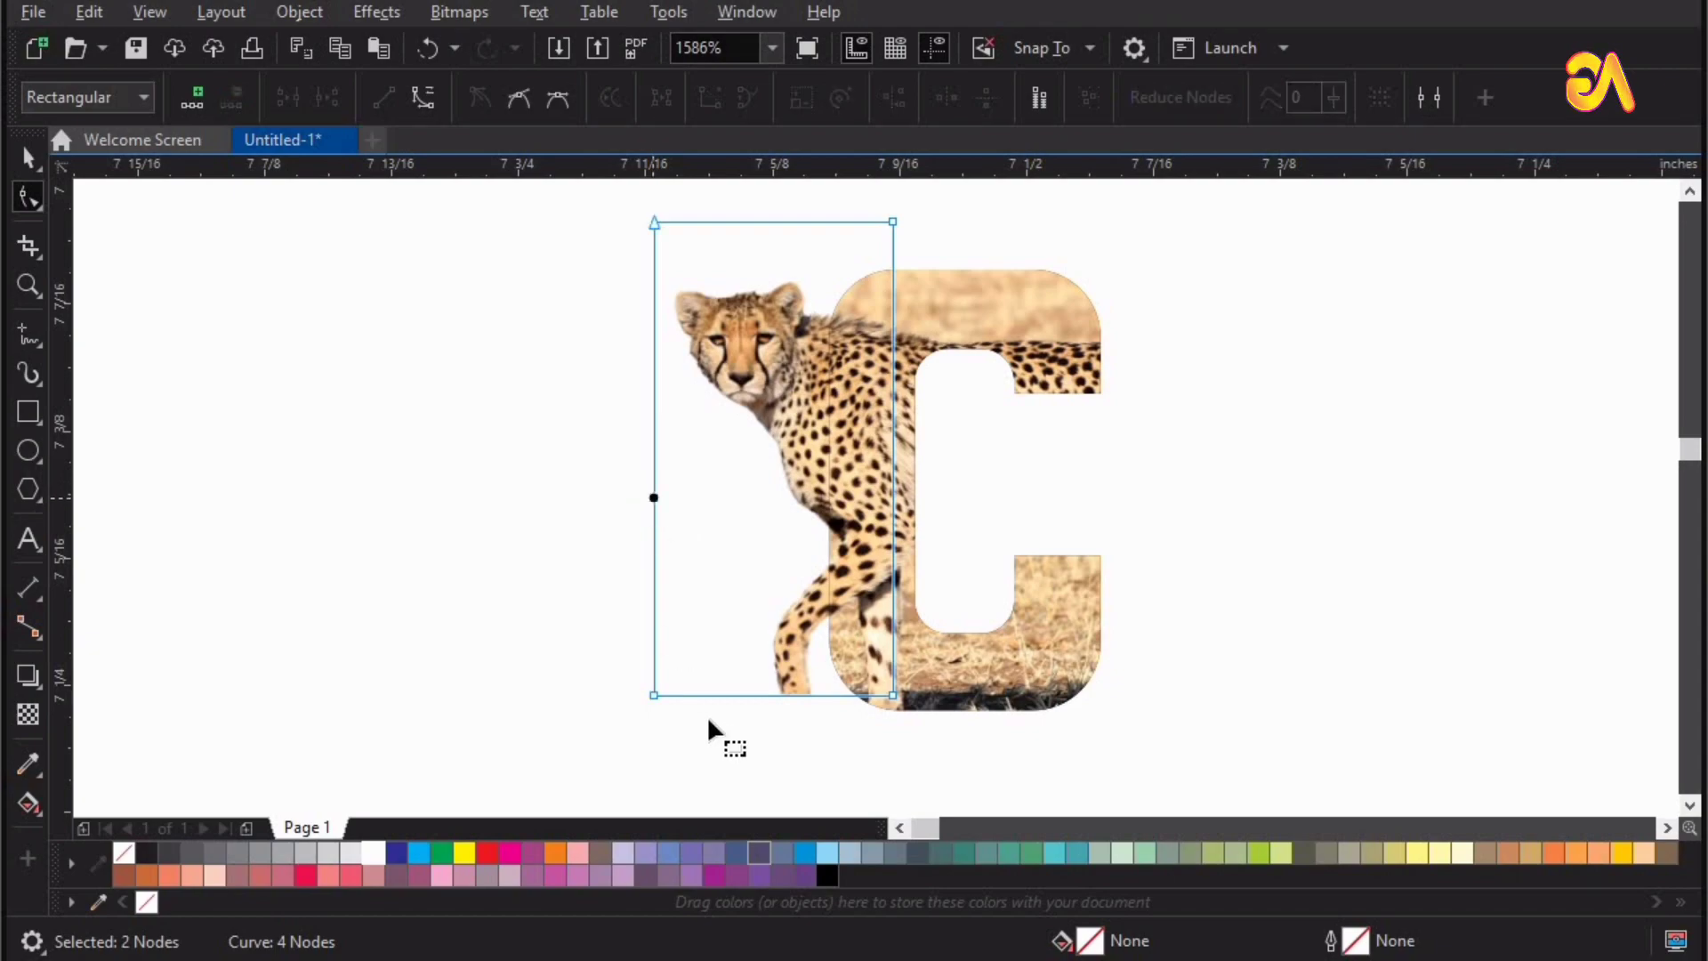
{"action": "left_click", "coordinate": [844, 703]}
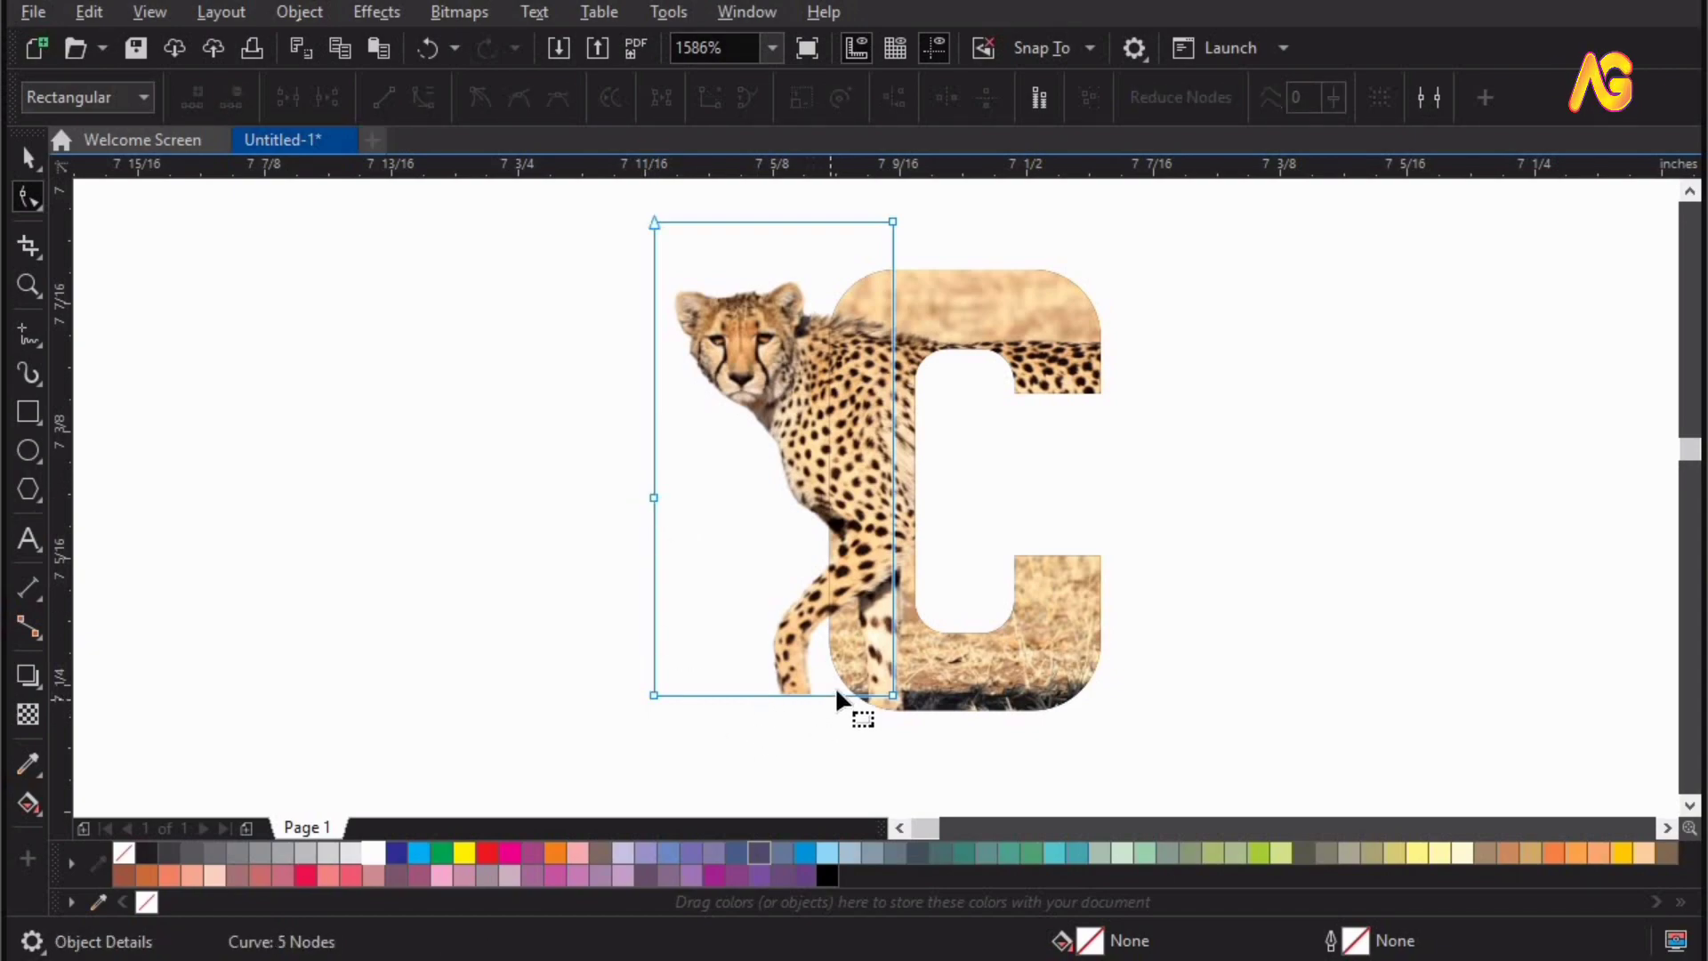
{"action": "left_click", "coordinate": [654, 695]}
{"action": "left_click_drag", "start_coordinate": [654, 695], "coordinate": [914, 552]}
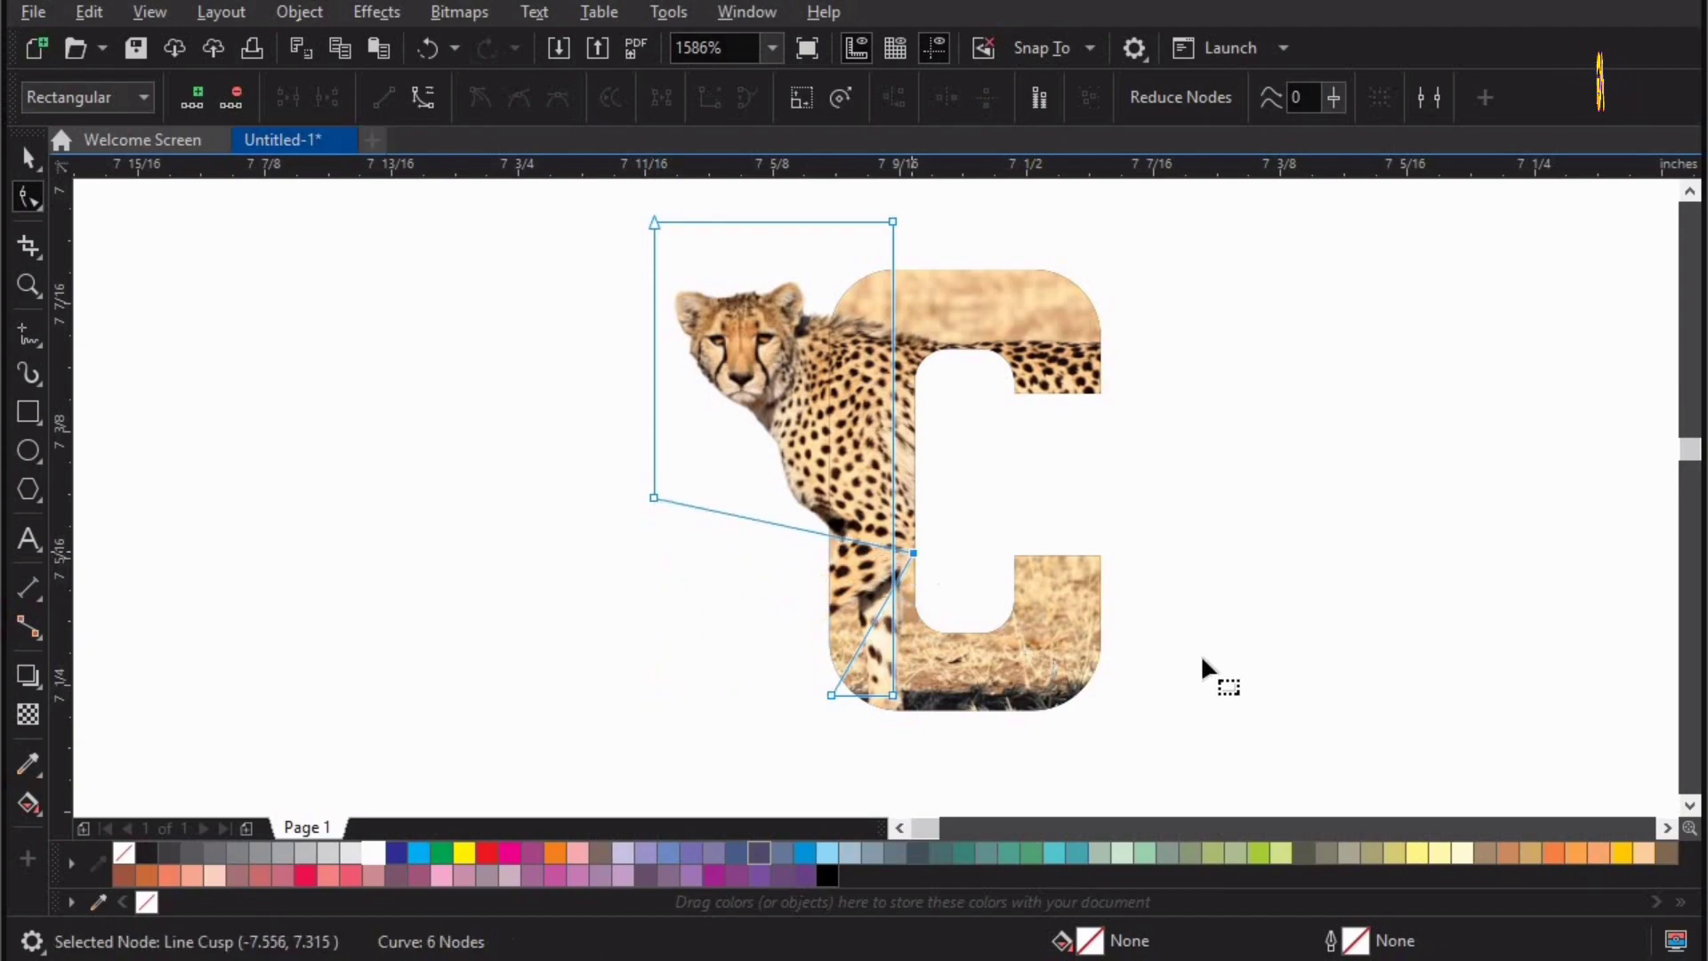
{"action": "key", "text": "space"}
{"action": "left_click", "coordinate": [1360, 600]}
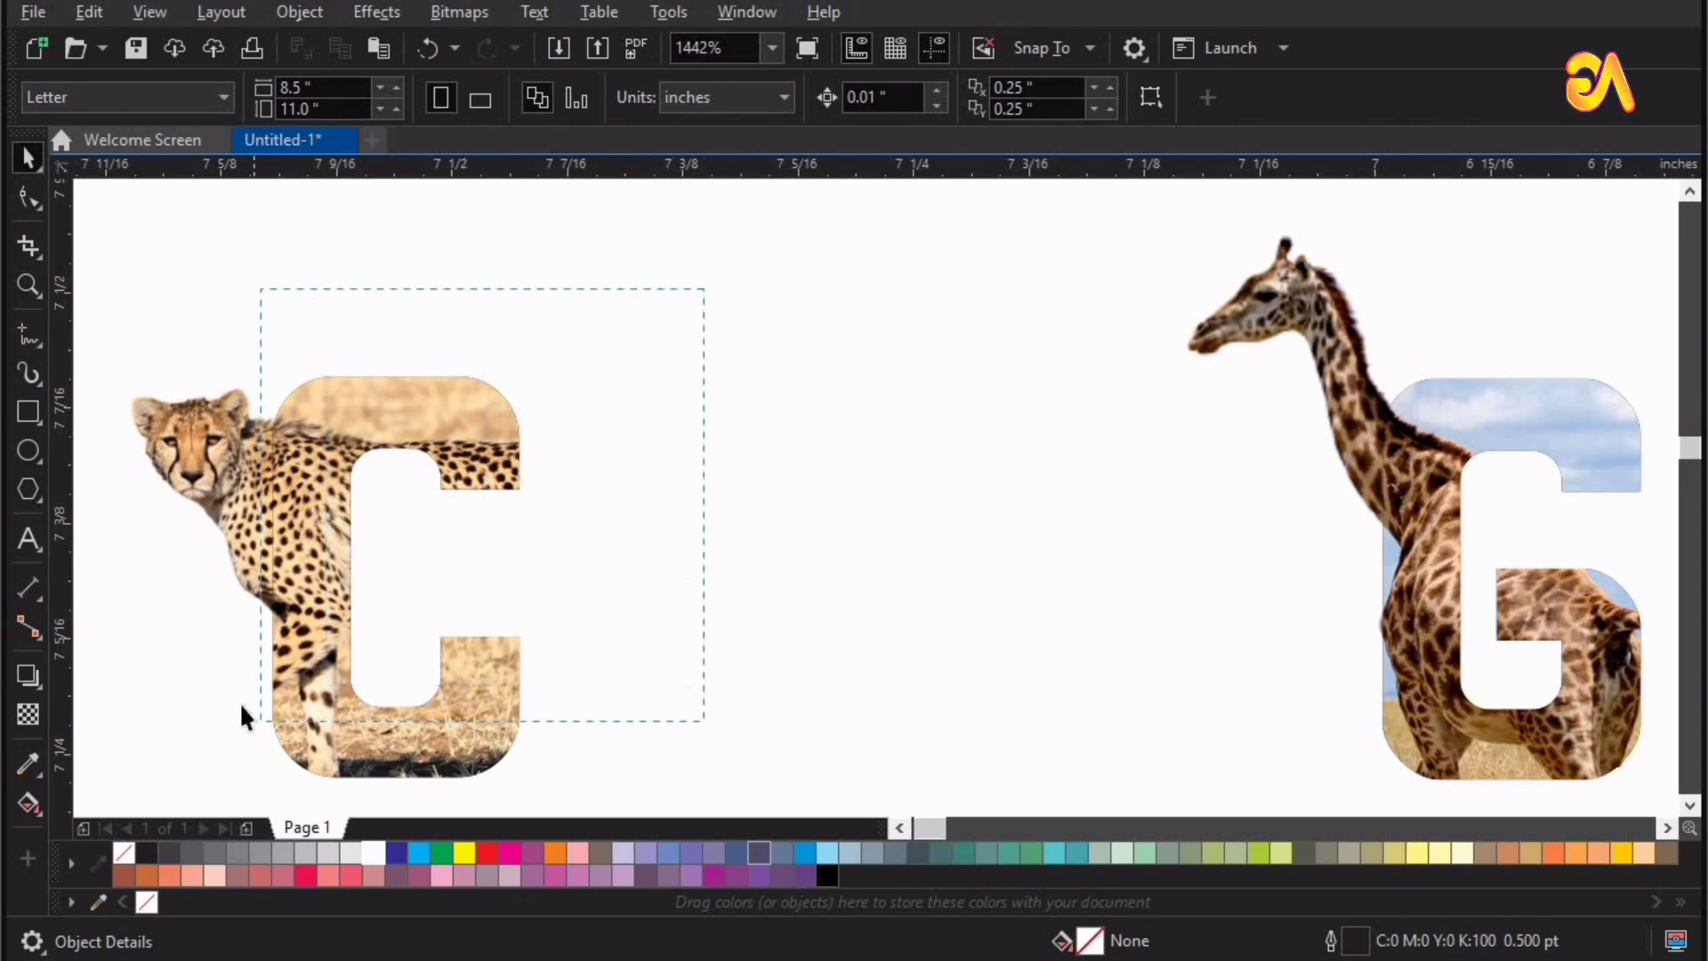
Move the cheetah C with its cutout horizontally closer to the giraffe G, to X -7.307 inches
{"action": "left_click_drag", "start_coordinate": [241, 707], "coordinate": [244, 711]}
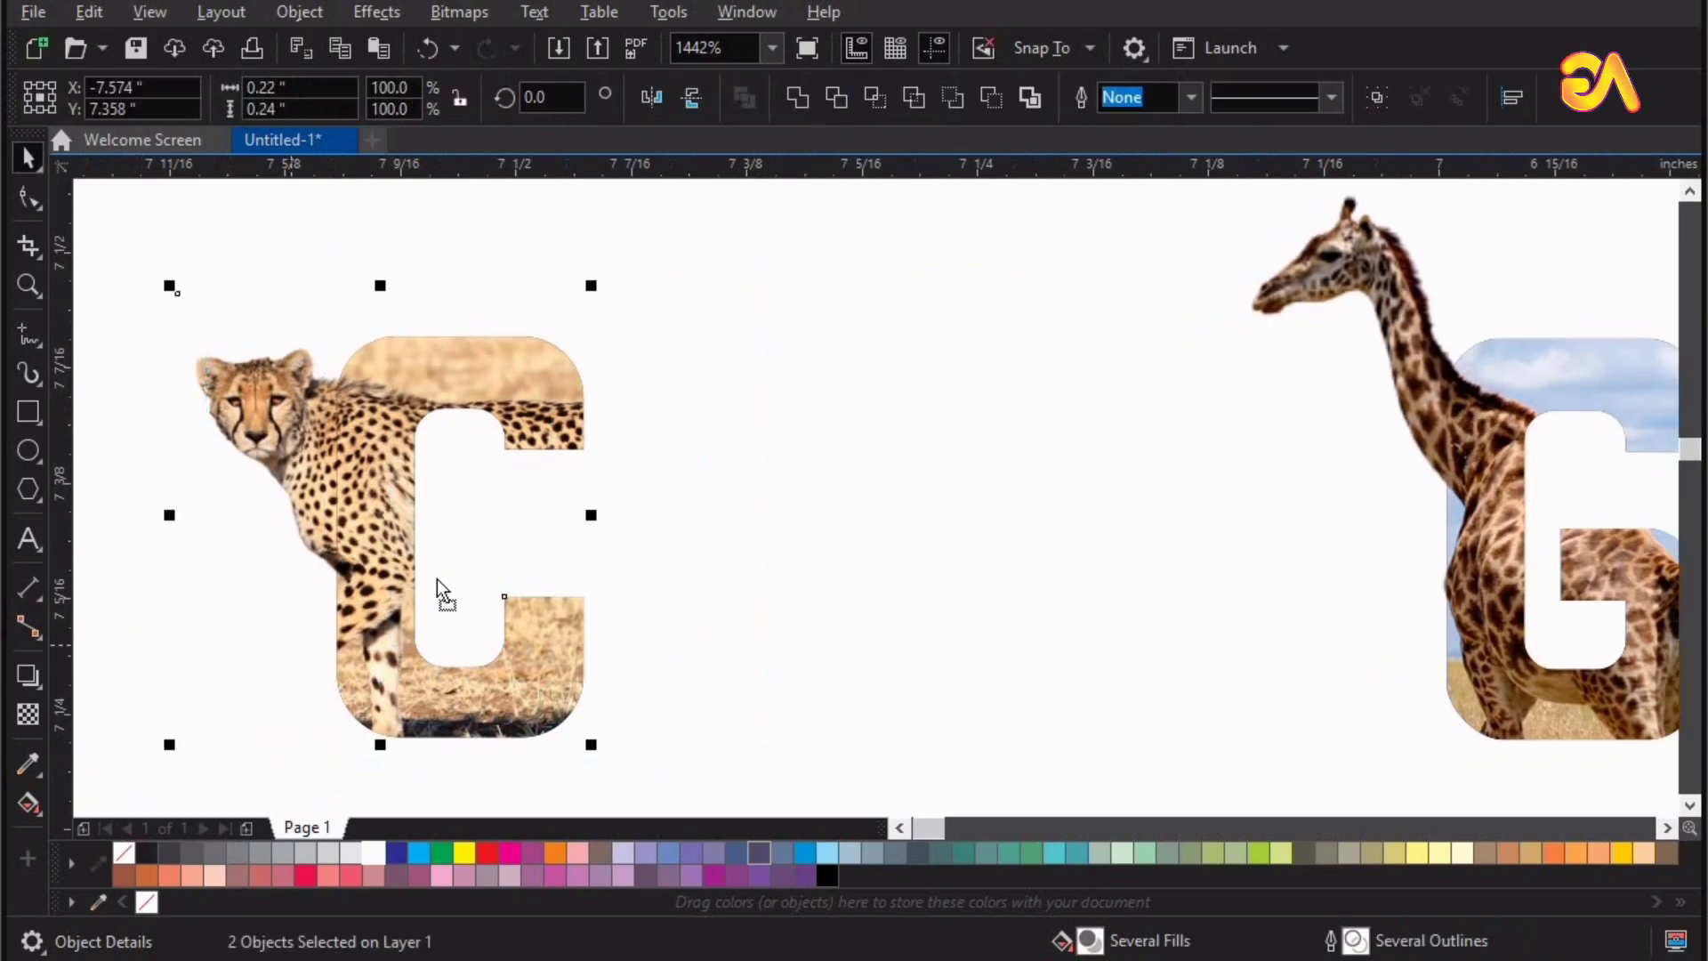
{"action": "left_click_drag", "start_coordinate": [436, 582], "coordinate": [452, 630]}
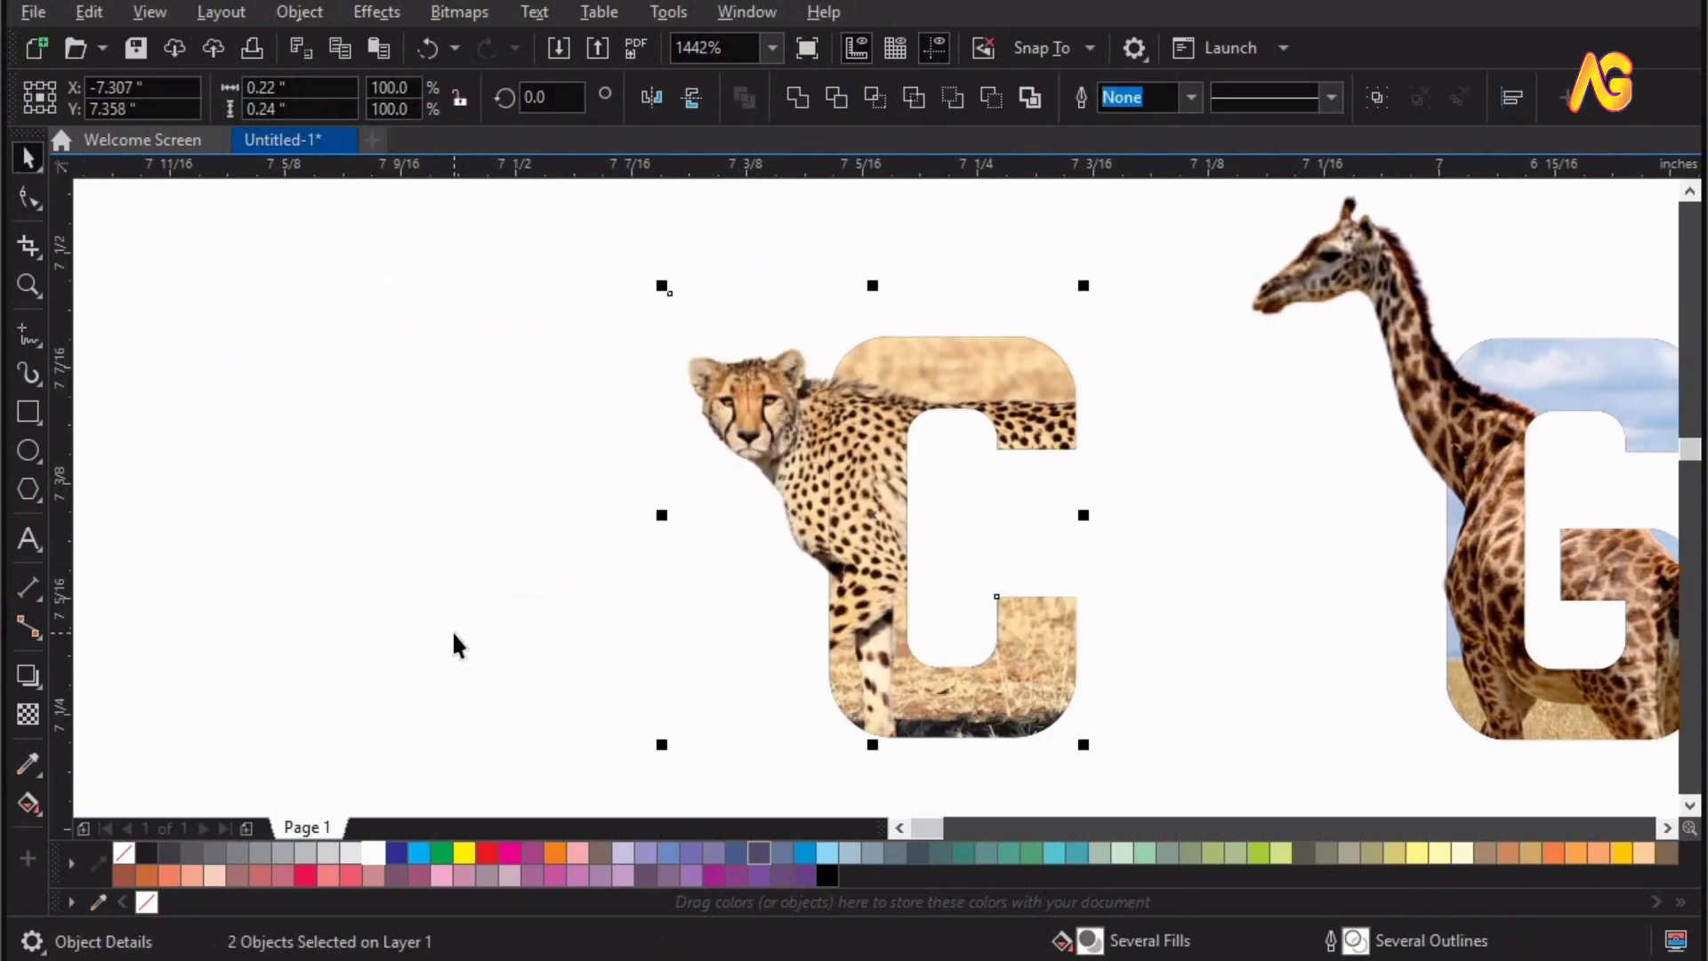
{"action": "left_click", "coordinate": [452, 629]}
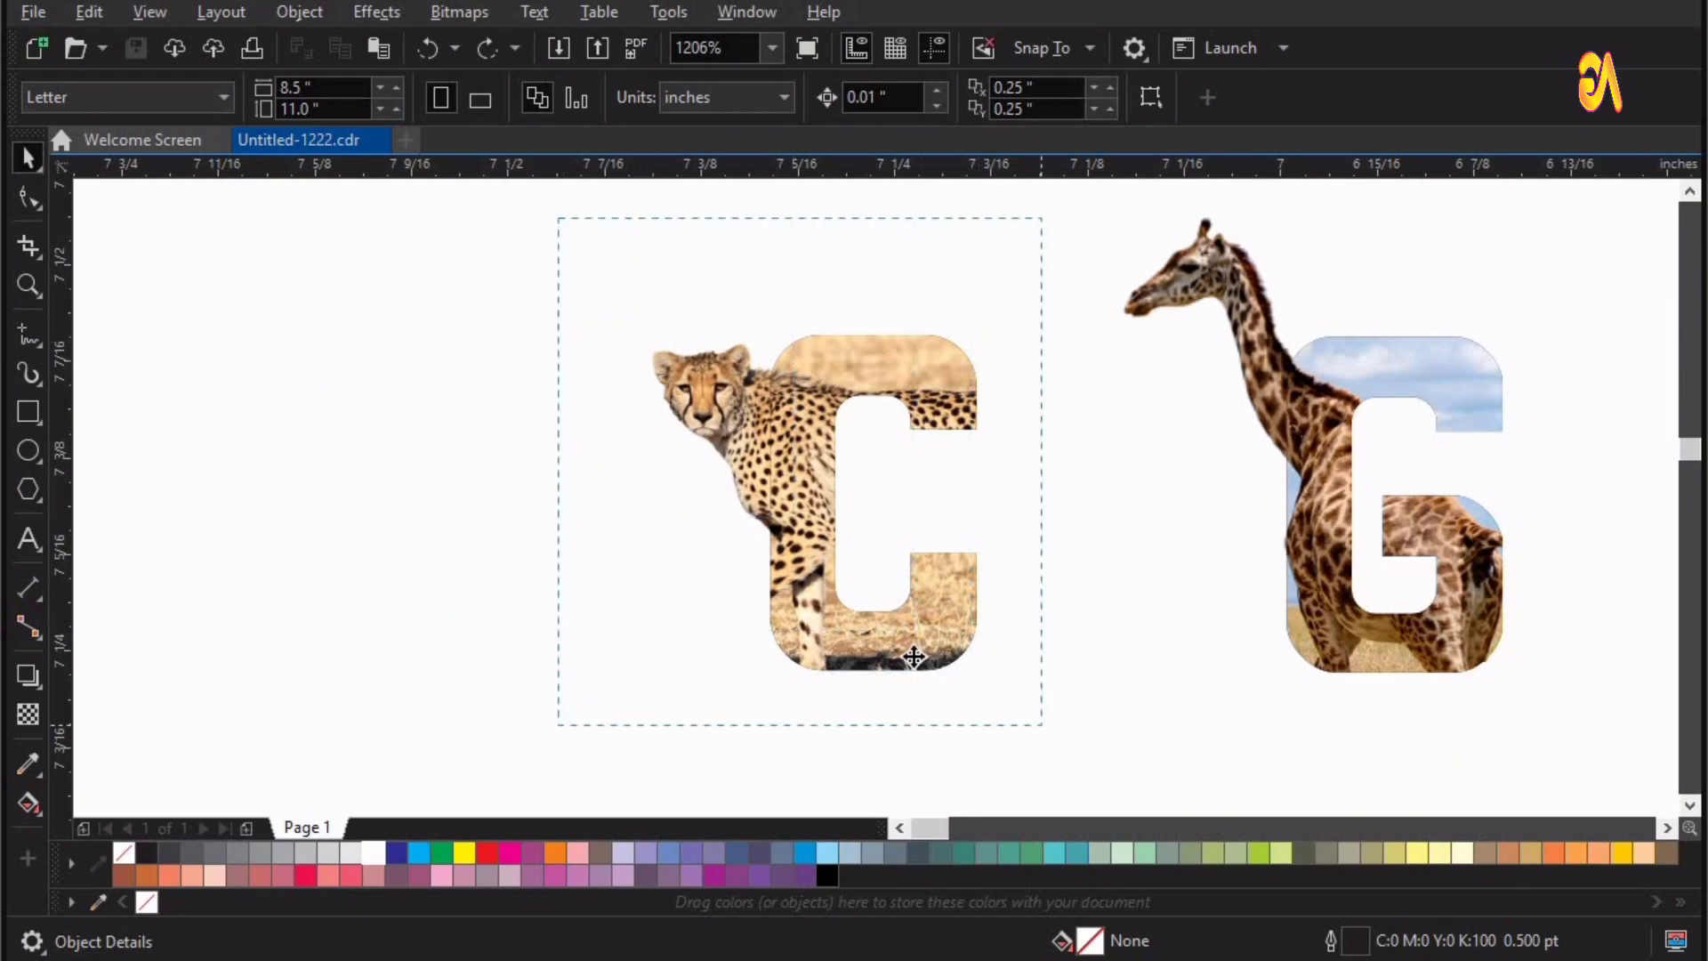
Place a duplicate of the cheetah C and its cutout to the left of the original
{"action": "left_click_drag", "start_coordinate": [559, 218], "coordinate": [1042, 725]}
{"action": "left_click_drag", "start_coordinate": [915, 657], "coordinate": [377, 635]}
{"action": "right_click", "coordinate": [377, 635]}
Duplicate the copied cheetah C again, offset slightly to the right so that it overlaps the first copy
{"action": "key", "text": "z"}
{"action": "left_click_drag", "start_coordinate": [573, 220], "coordinate": [84, 755]}
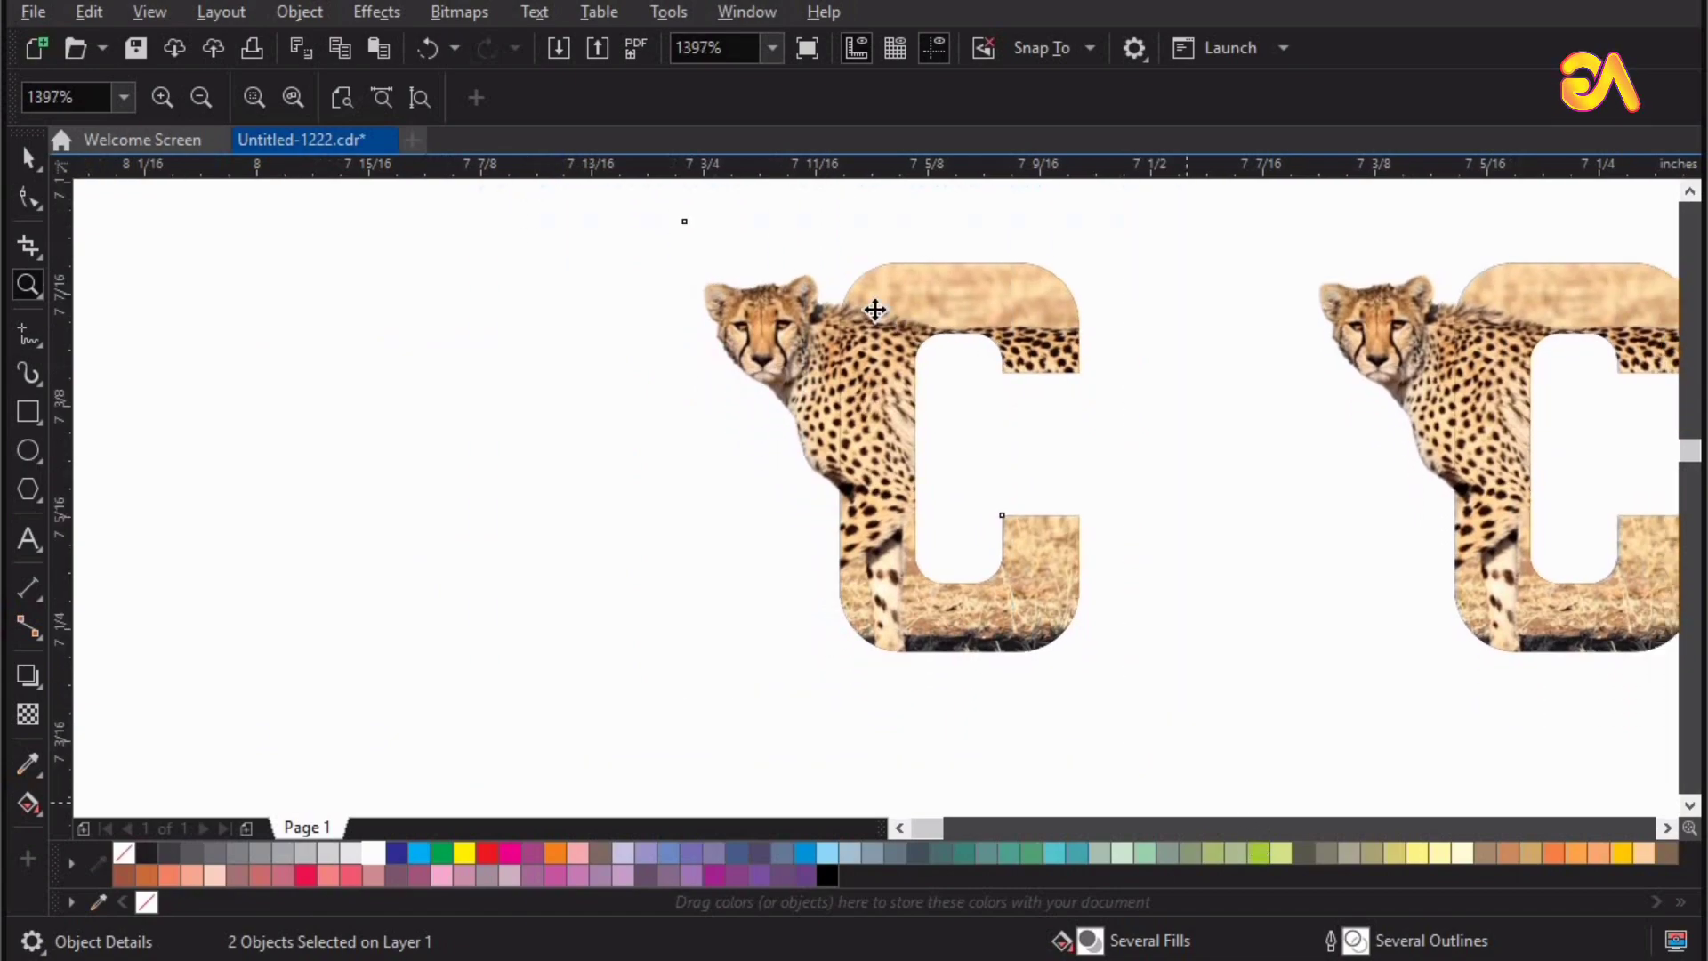
{"action": "key", "text": "space"}
{"action": "left_click_drag", "start_coordinate": [874, 312], "coordinate": [916, 317]}
Delete the cheetah cutout belonging to the front, offset copy of the C
{"action": "key", "text": "z"}
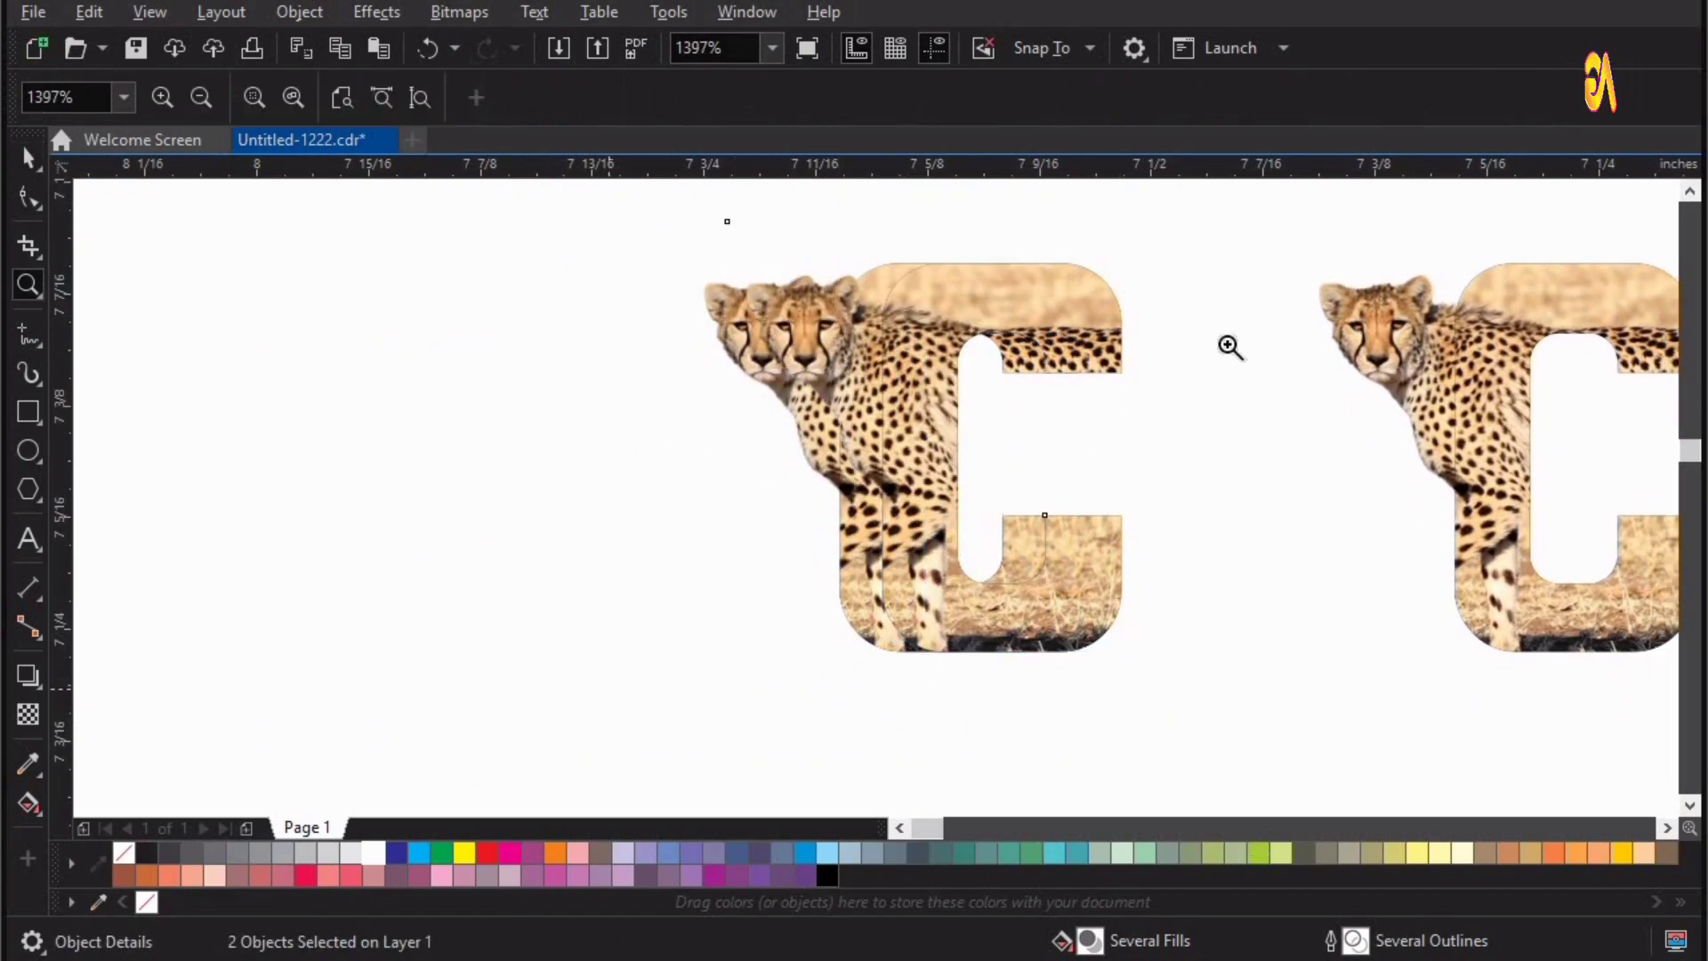
{"action": "scroll", "coordinate": [1322, 193], "scroll_direction": "up", "scroll_amount": 1}
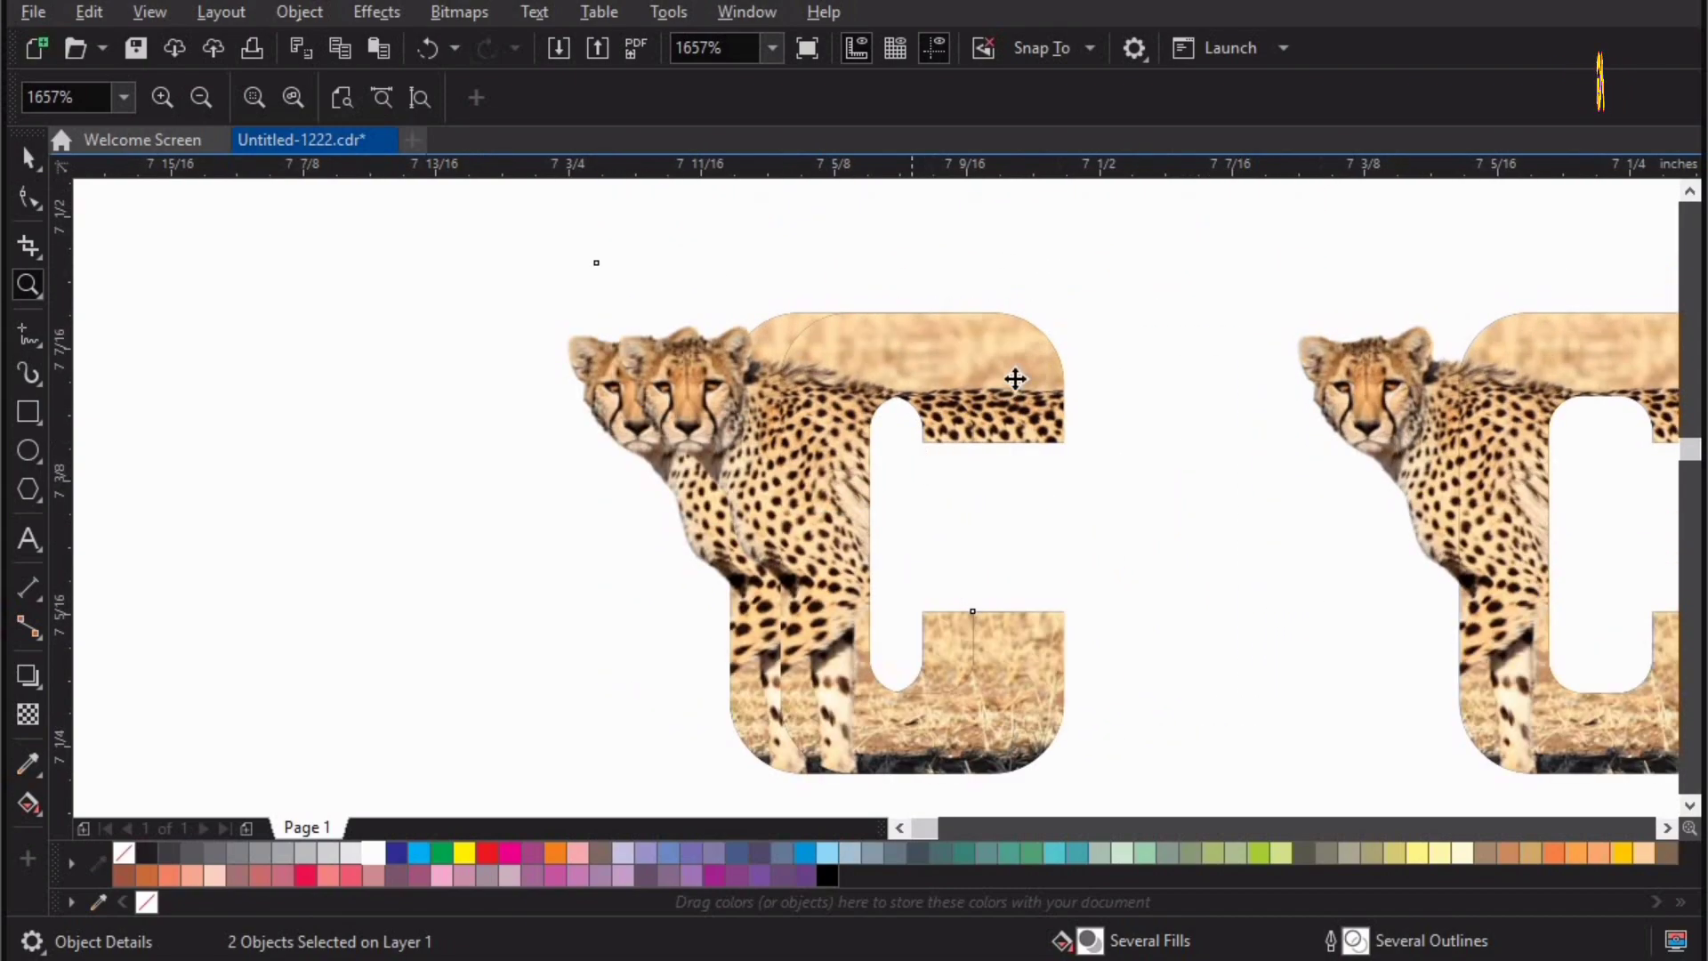
{"action": "key", "text": "space"}
{"action": "key", "text": "Escape"}
{"action": "left_click_drag", "start_coordinate": [707, 373], "coordinate": [427, 370]}
{"action": "key", "text": "Delete"}
Extract the cheetah photo from the front C's PowerClip and delete the photo, keeping the plain black C
{"action": "left_click", "coordinate": [932, 357]}
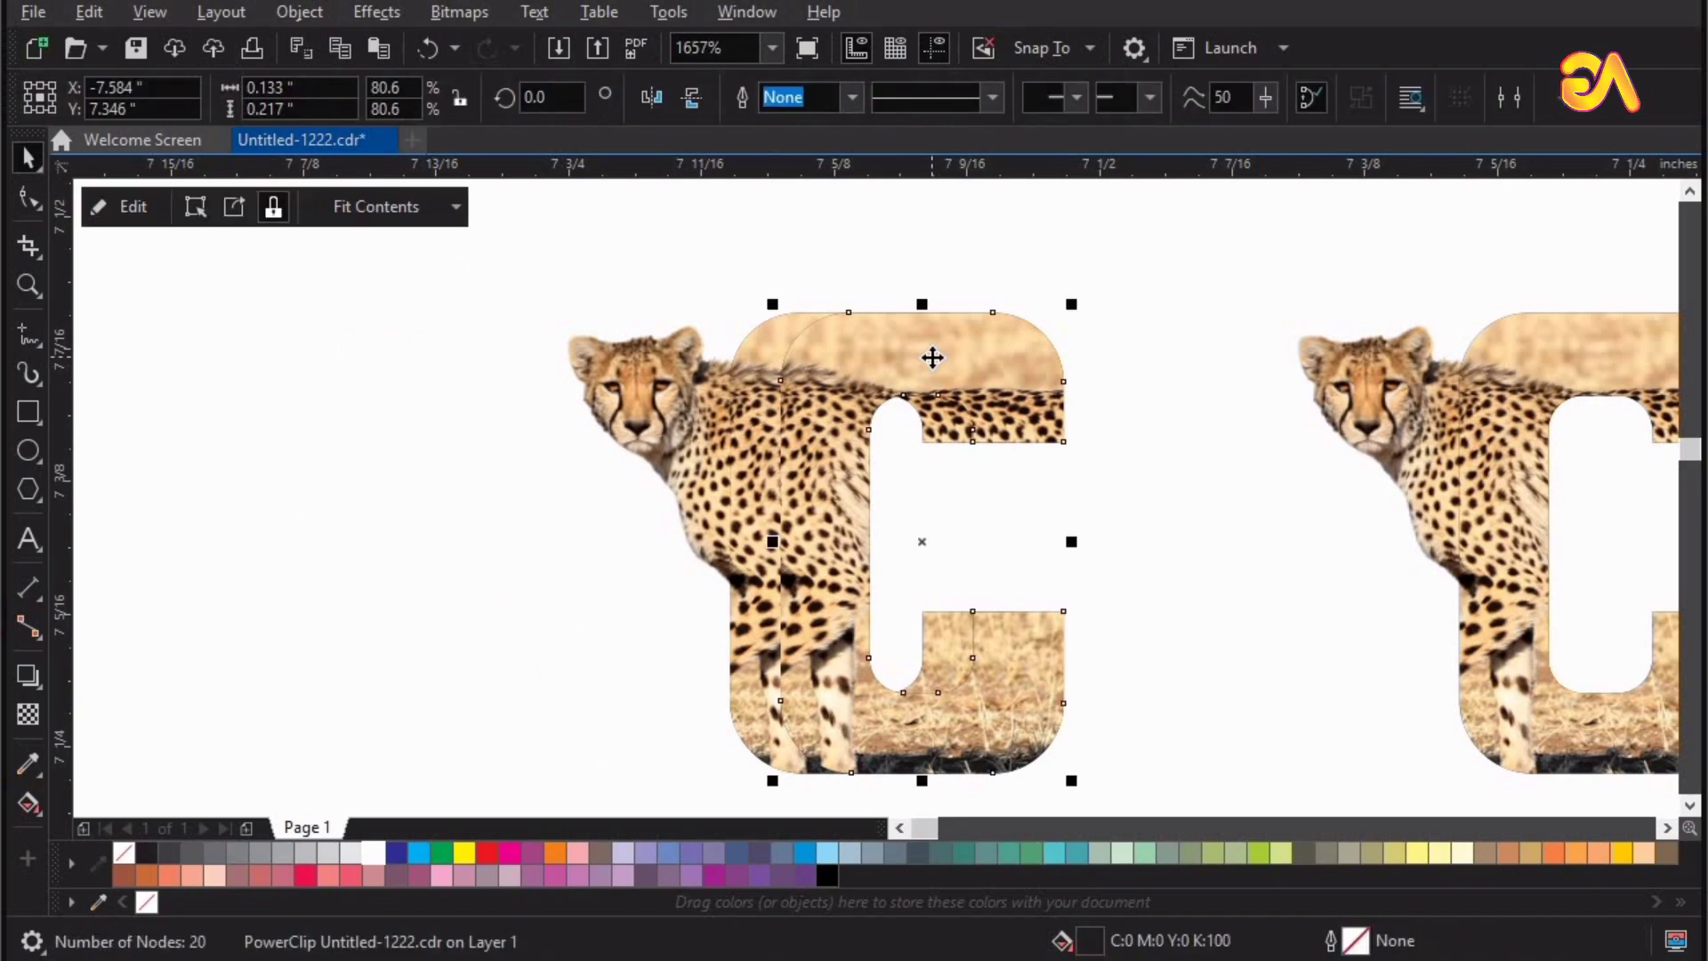
{"action": "left_click", "coordinate": [234, 207]}
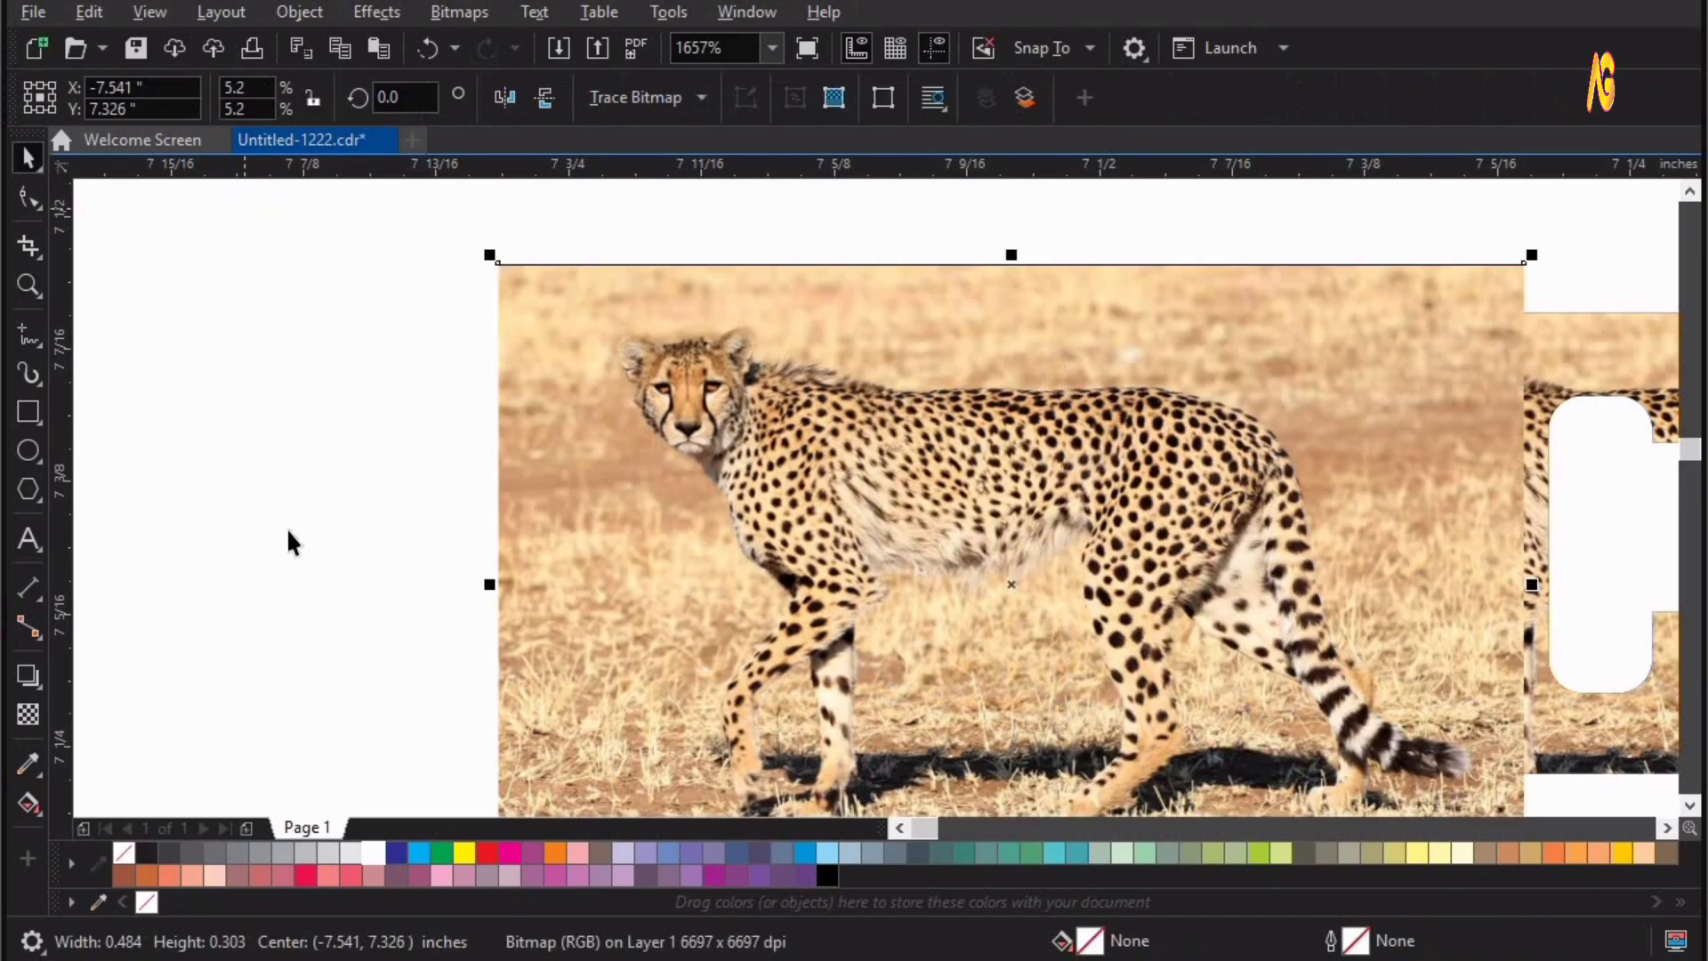
{"action": "key", "text": "Escape"}
{"action": "left_click", "coordinate": [538, 481]}
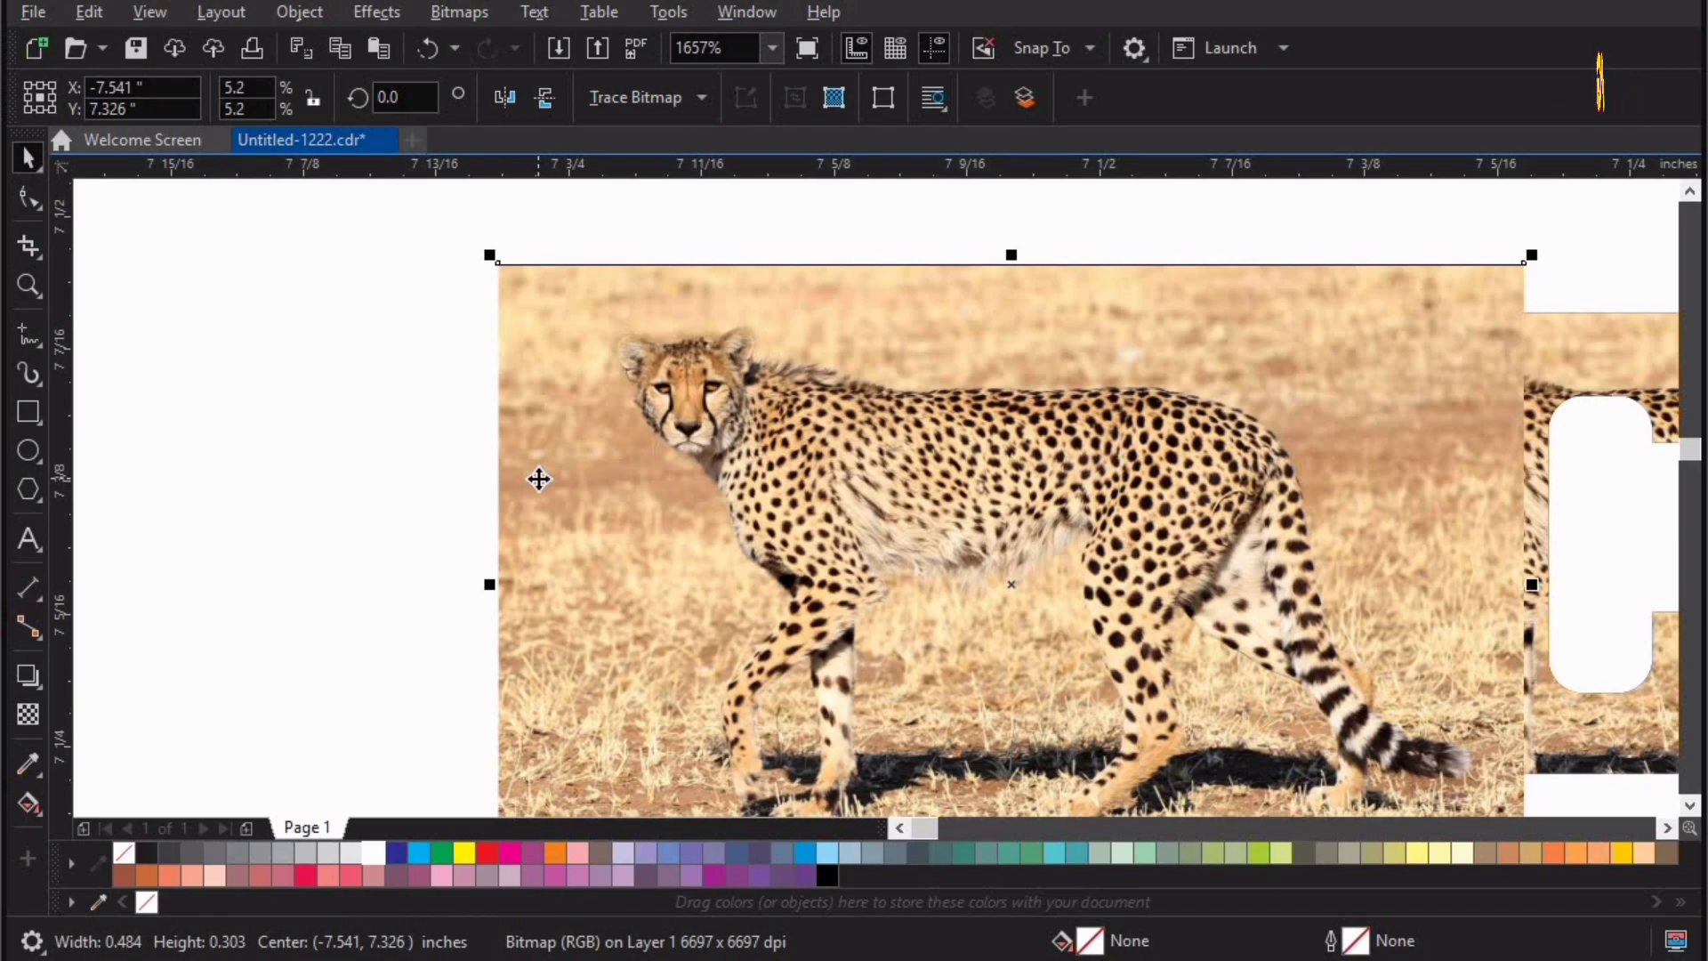
{"action": "key", "text": "shift+Page_Down"}
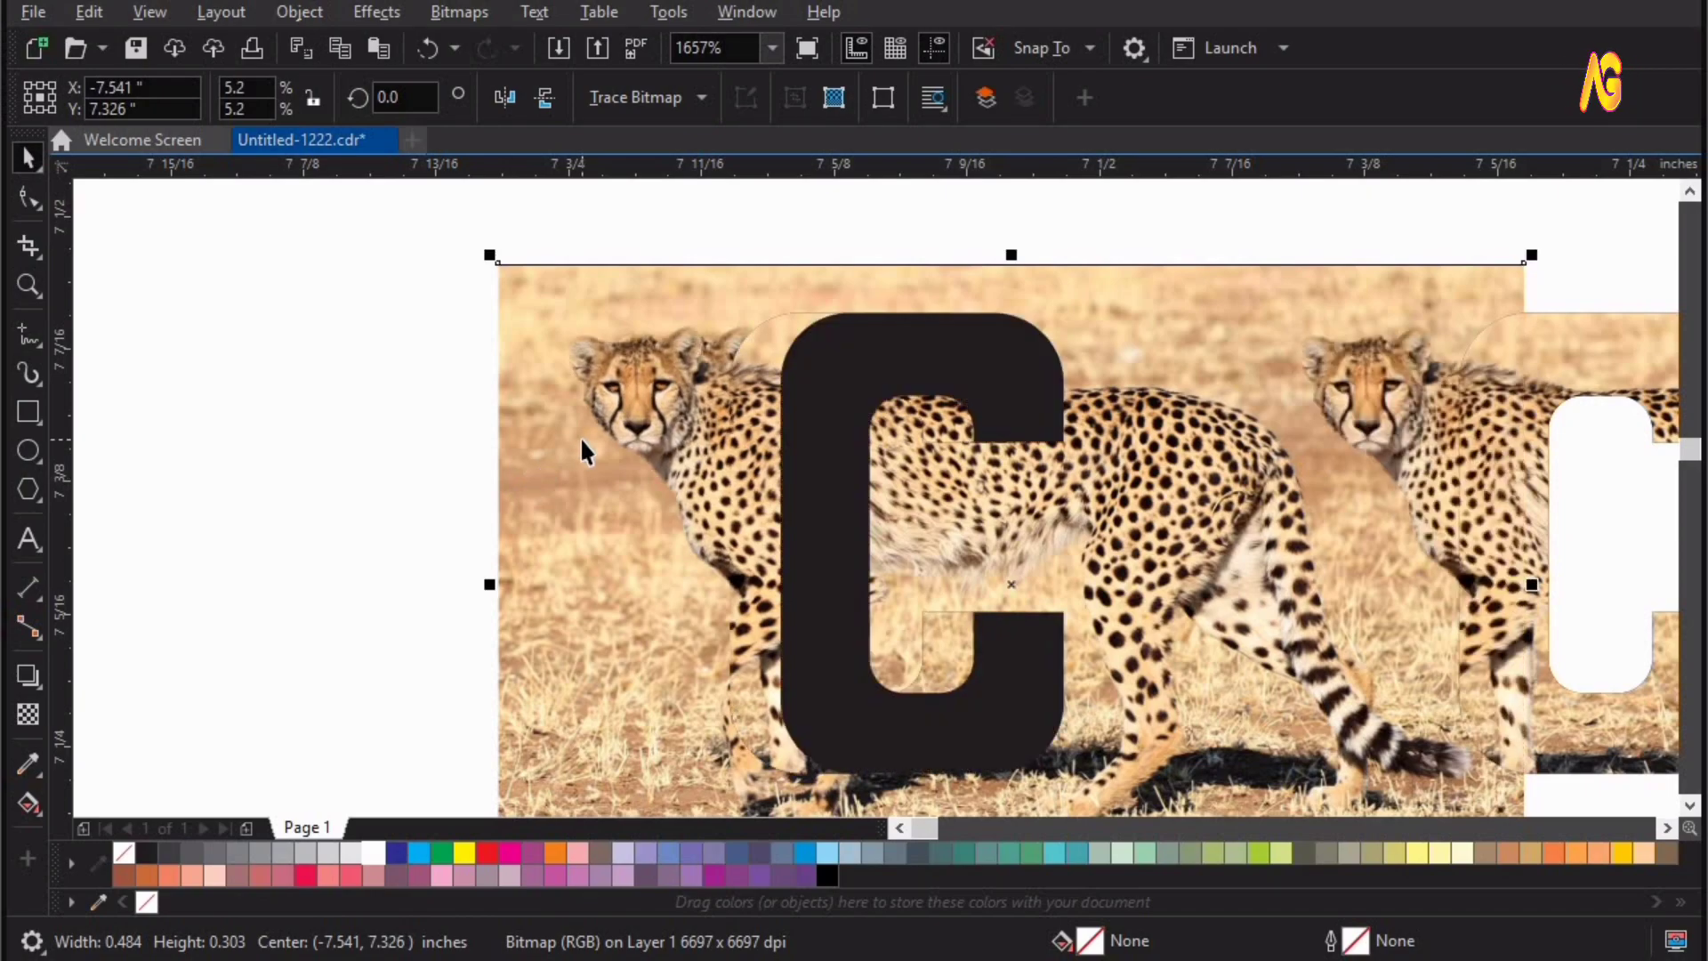
{"action": "key", "text": "Delete"}
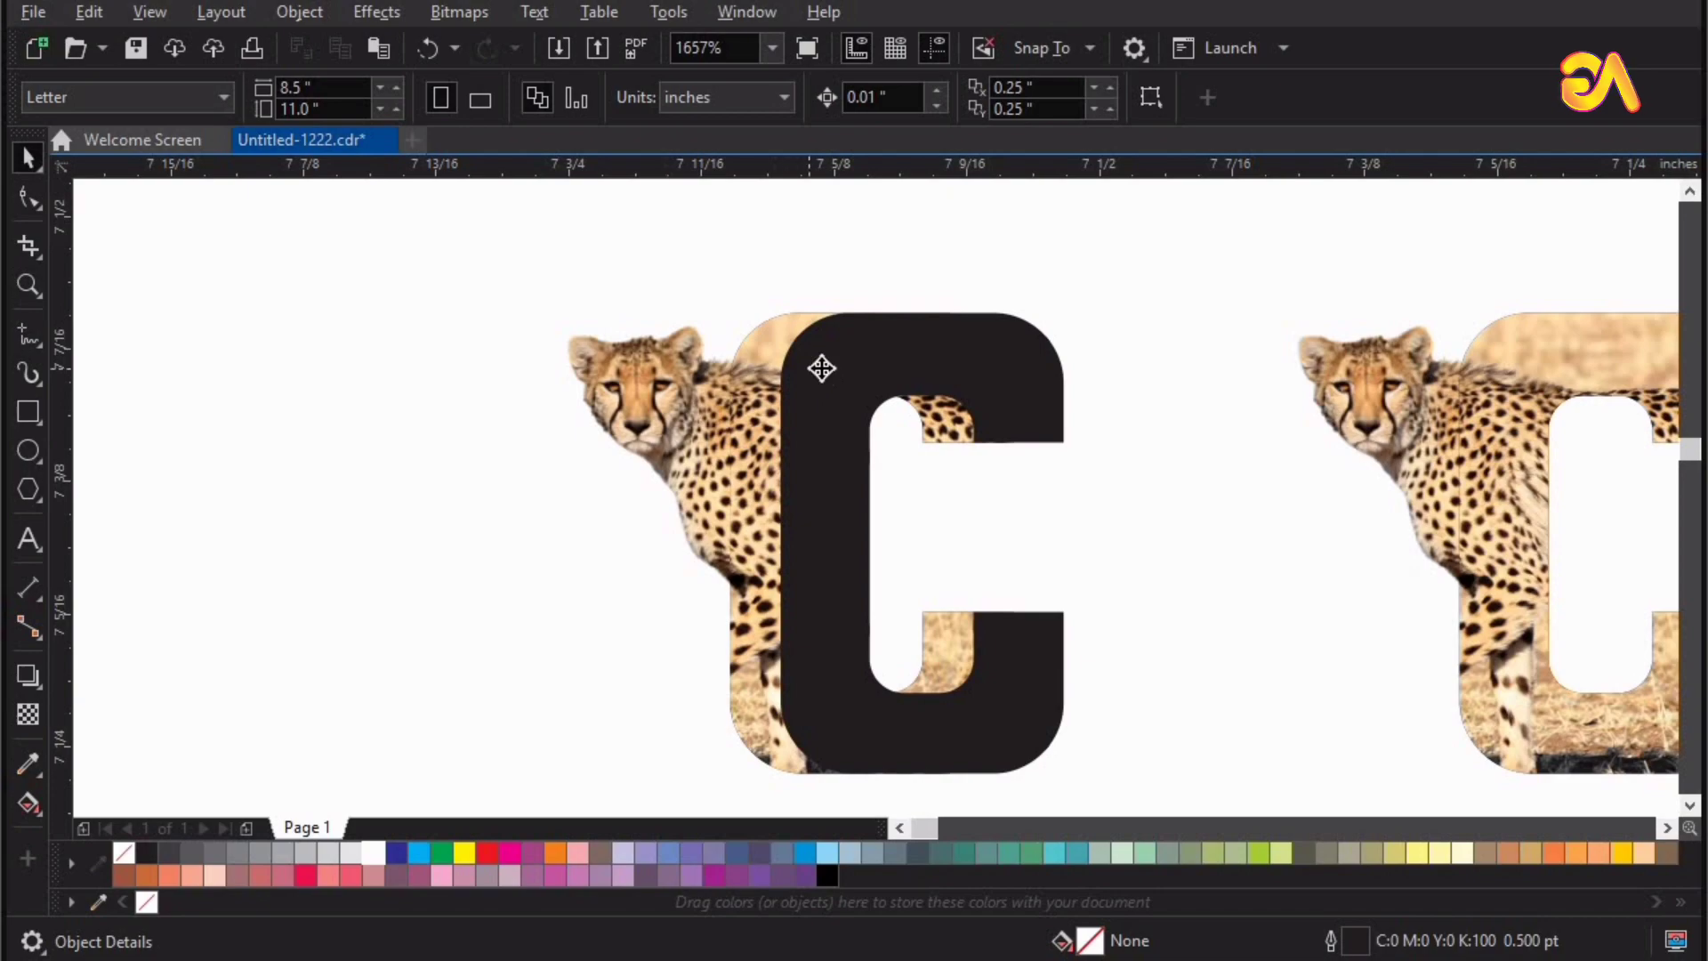
Move the black C back one level in the stacking order so it sits behind the cheetah C
{"action": "left_click", "coordinate": [820, 367]}
{"action": "right_click", "coordinate": [861, 367]}
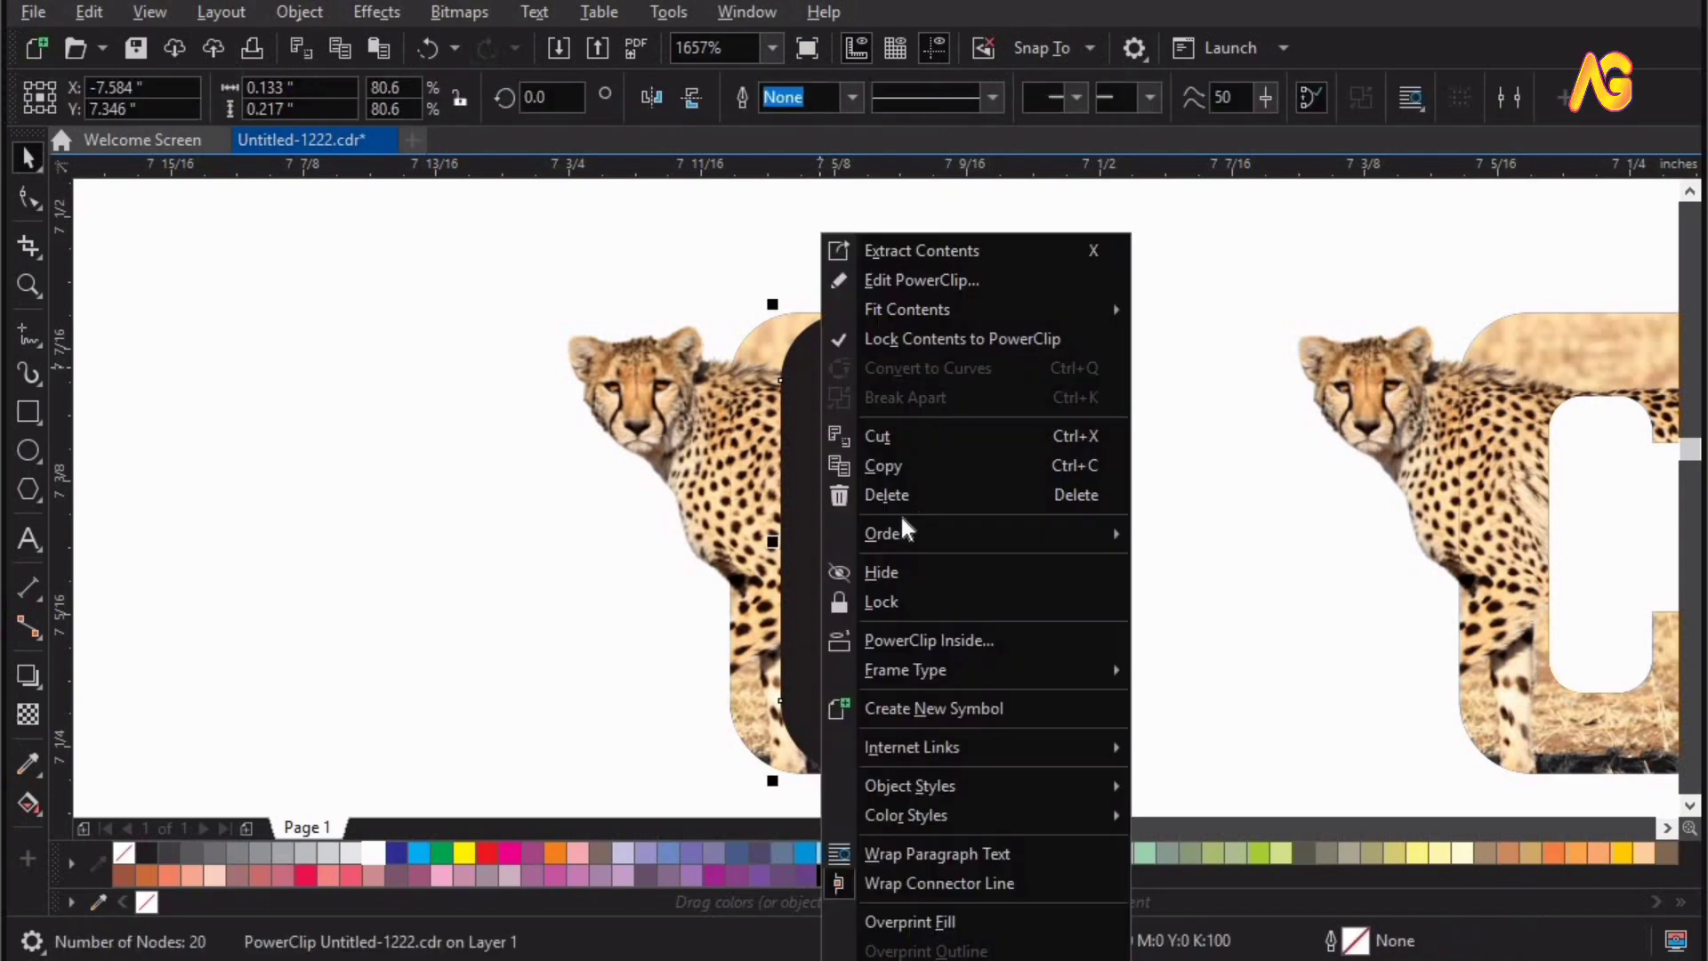
{"action": "mouse_move", "coordinate": [947, 534]}
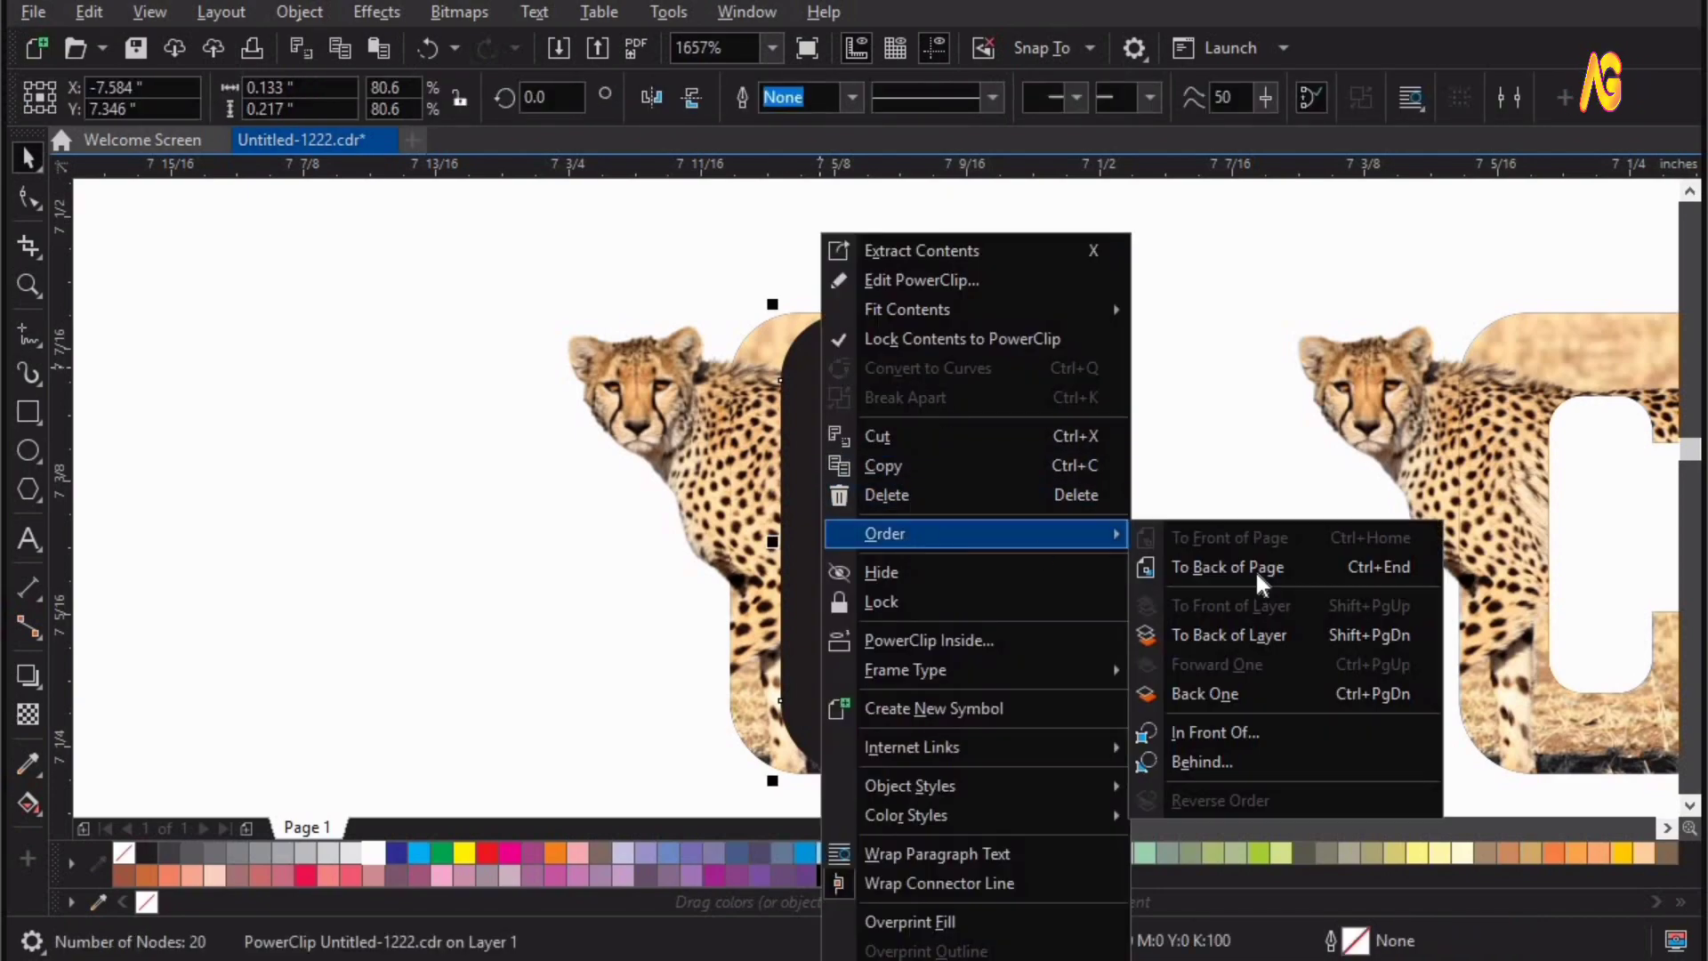
{"action": "left_click", "coordinate": [1403, 696]}
{"action": "left_click", "coordinate": [519, 282]}
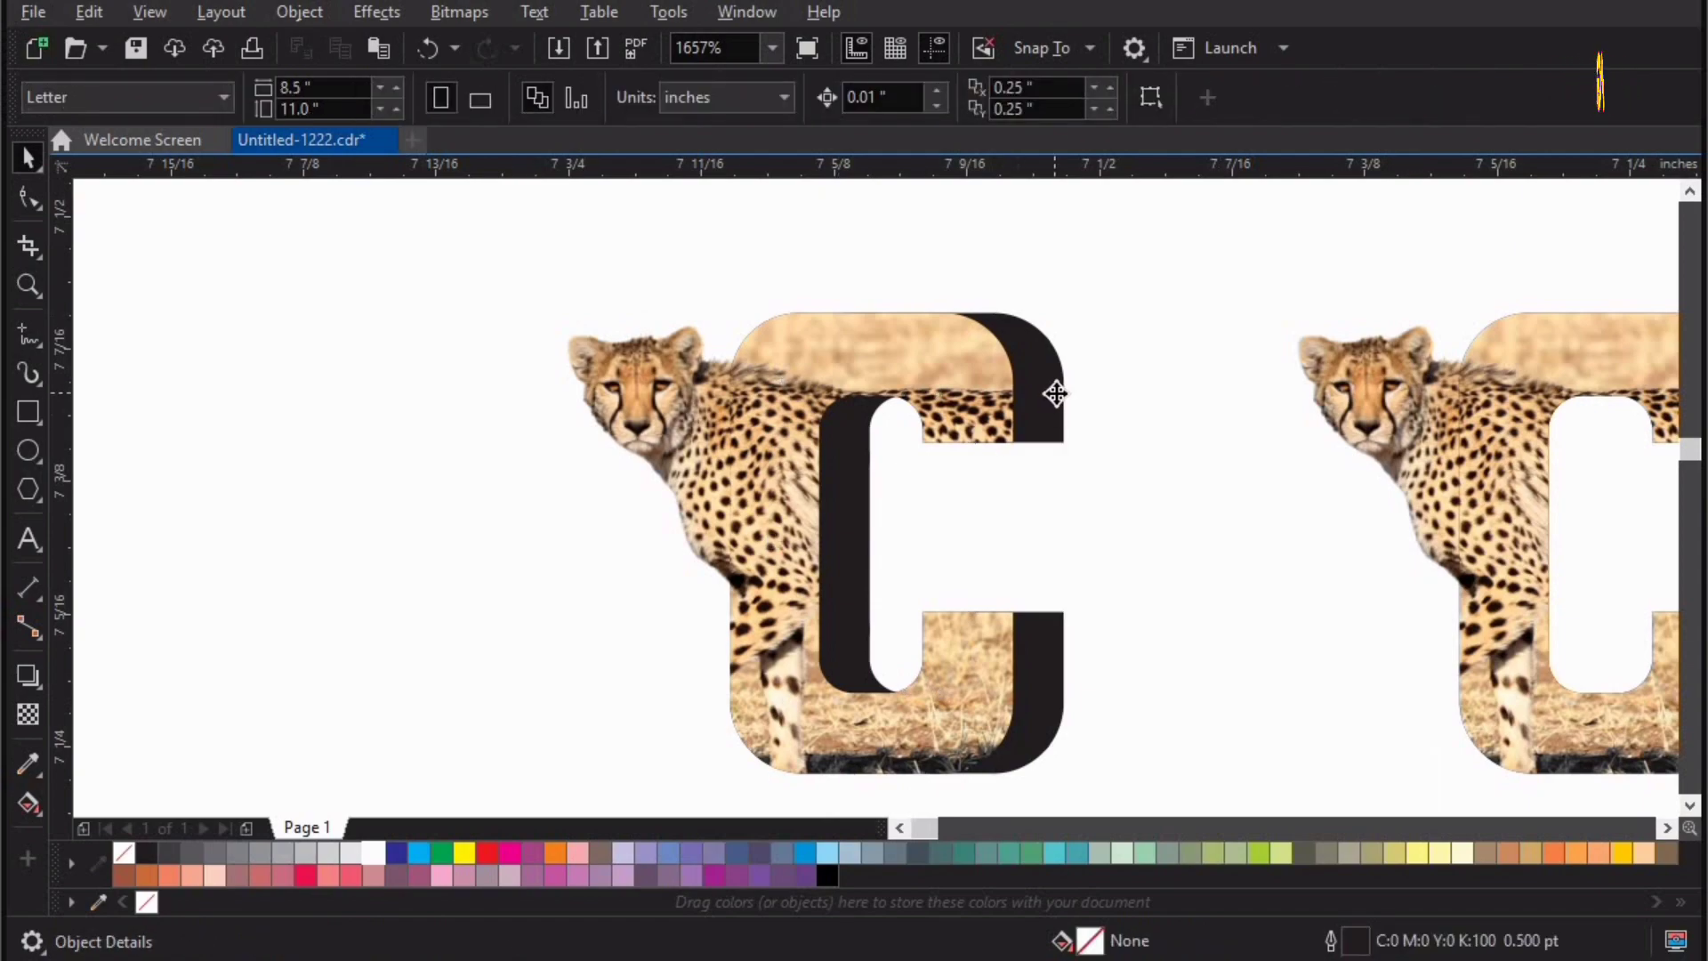
Nudge the black C slightly farther right to widen the visible depth behind the cheetah C
{"action": "left_click", "coordinate": [1056, 393]}
{"action": "key", "text": "Right"}
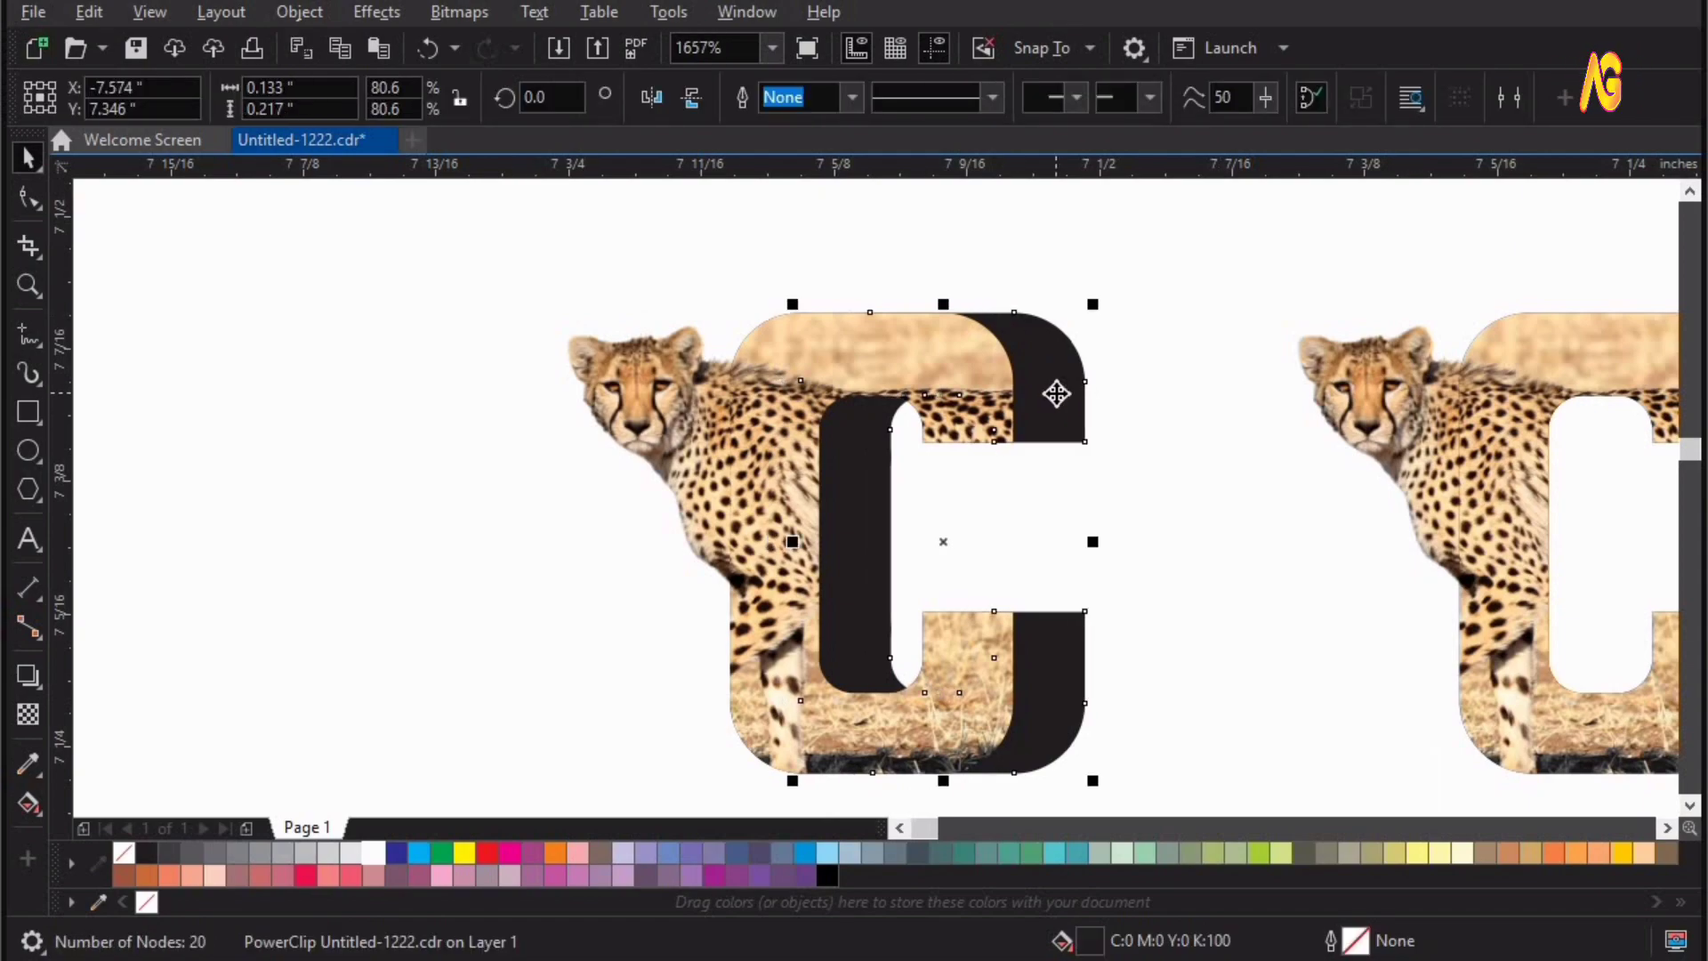
{"action": "key", "text": "Left"}
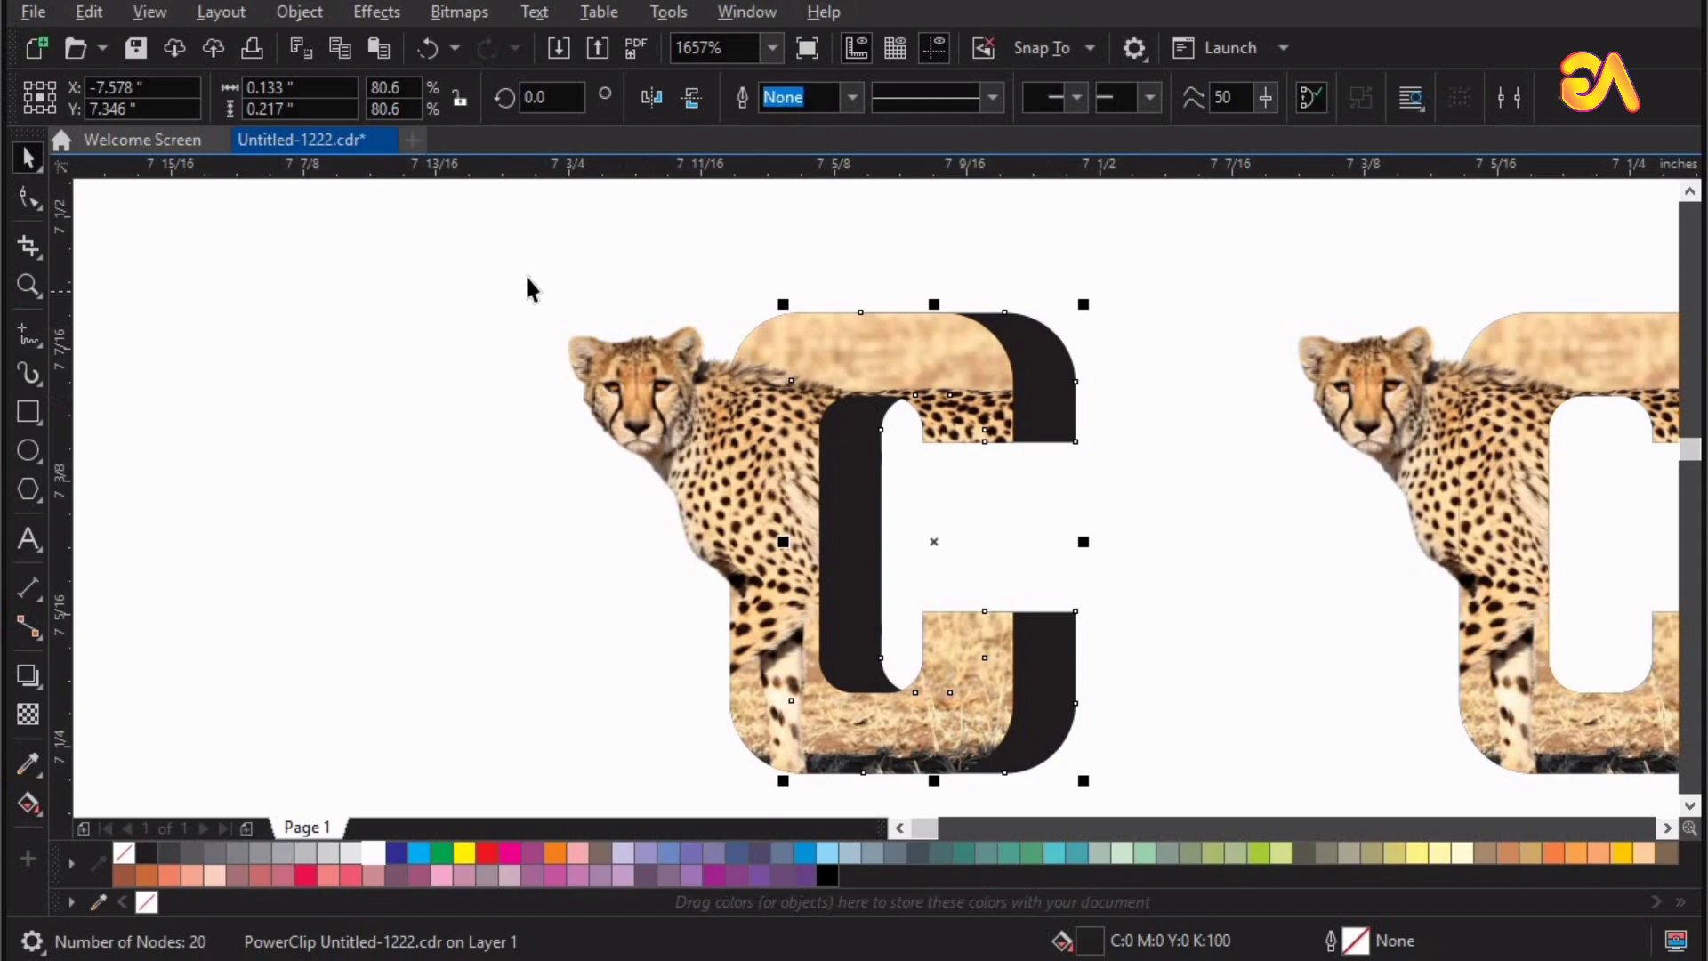
{"action": "left_click", "coordinate": [527, 278]}
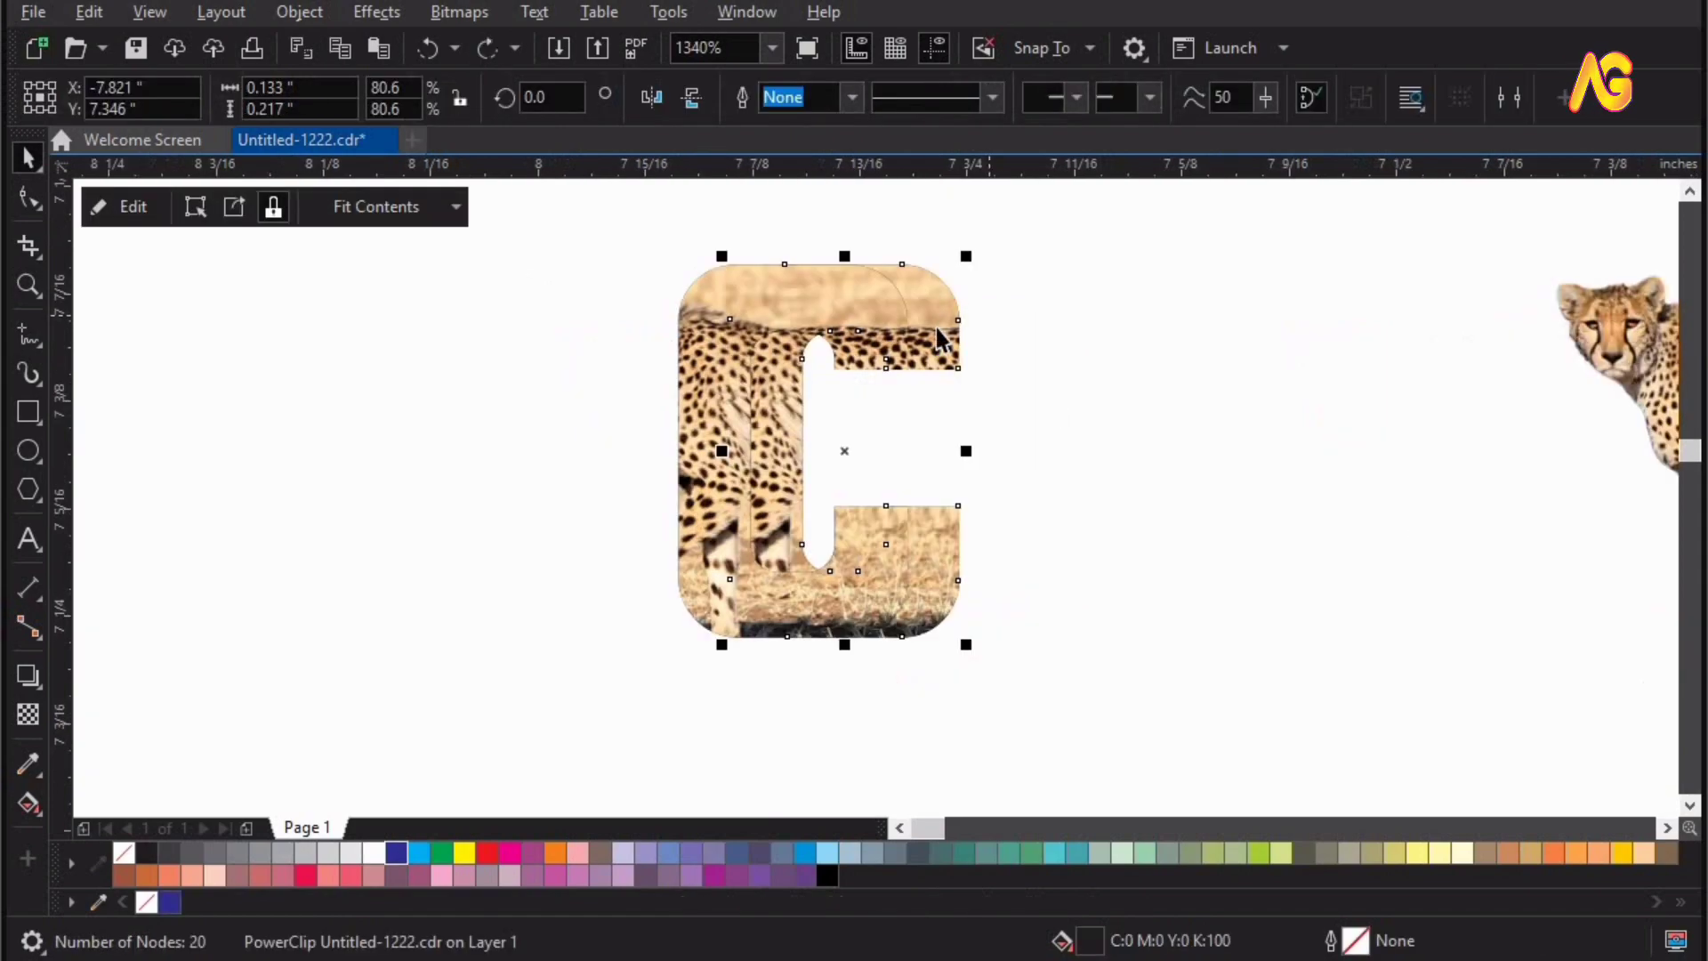
Extract the cheetah photos from the PowerClips of both overlapping photo-filled Cs
{"action": "key", "text": "Escape"}
{"action": "left_click", "coordinate": [937, 320]}
{"action": "left_click", "coordinate": [233, 206]}
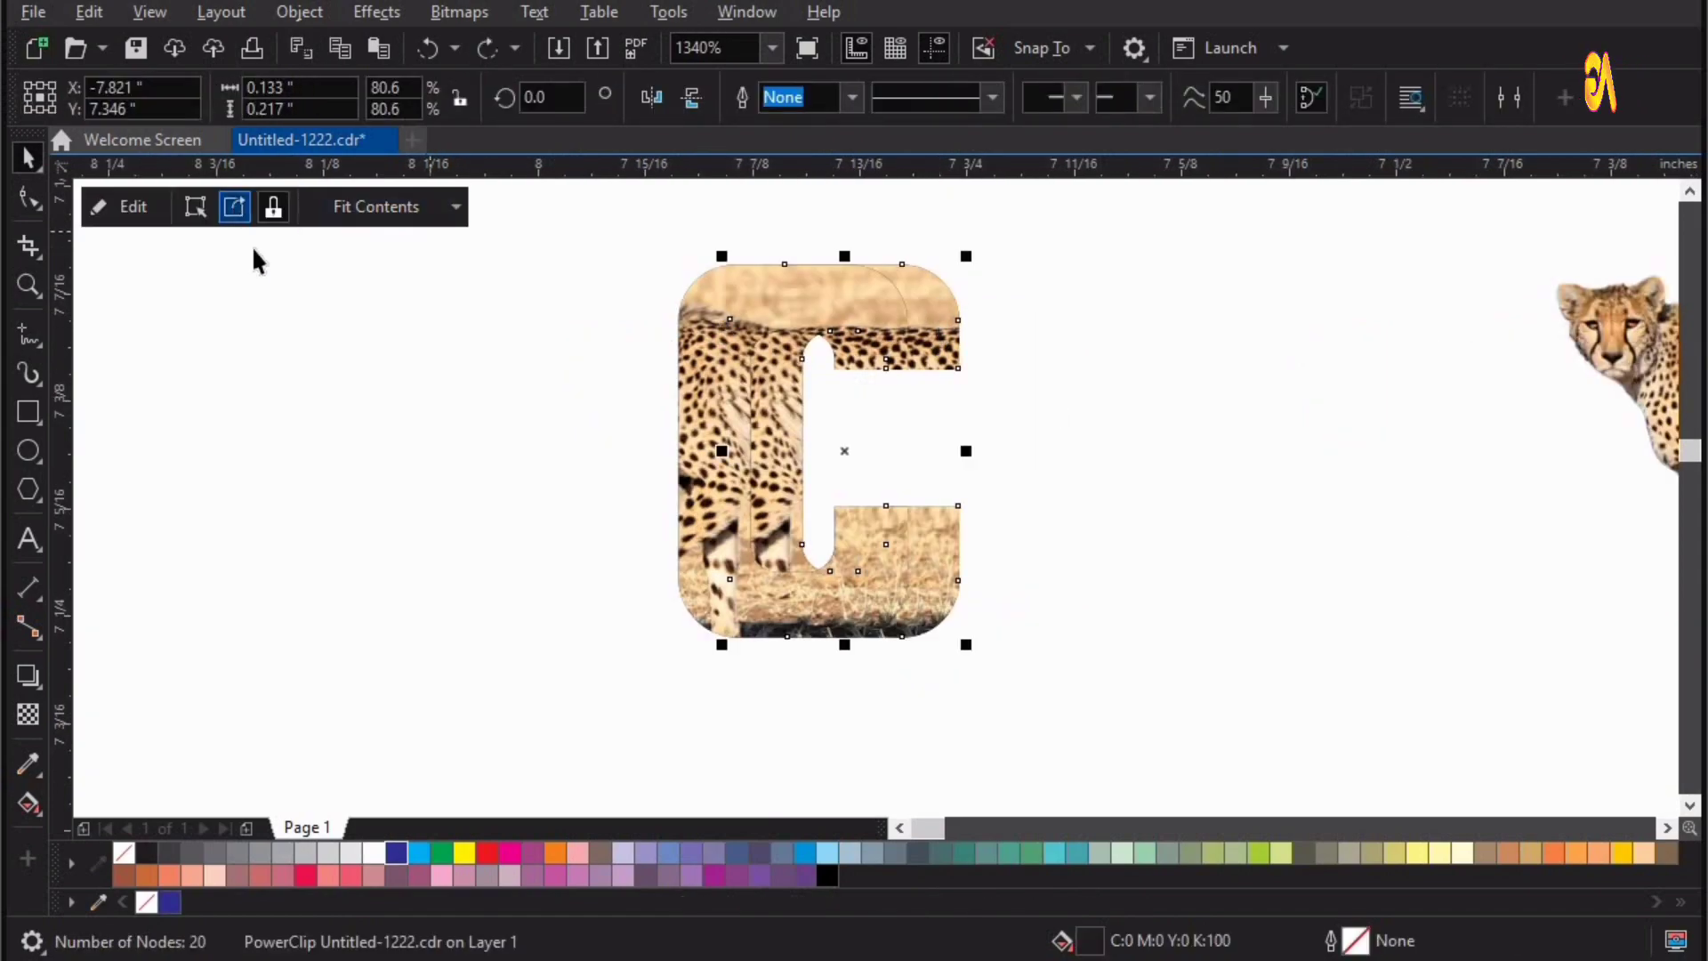
{"action": "left_click", "coordinate": [1369, 427]}
{"action": "left_click_drag", "start_coordinate": [774, 295], "coordinate": [826, 295]}
{"action": "key", "text": "ctrl+z"}
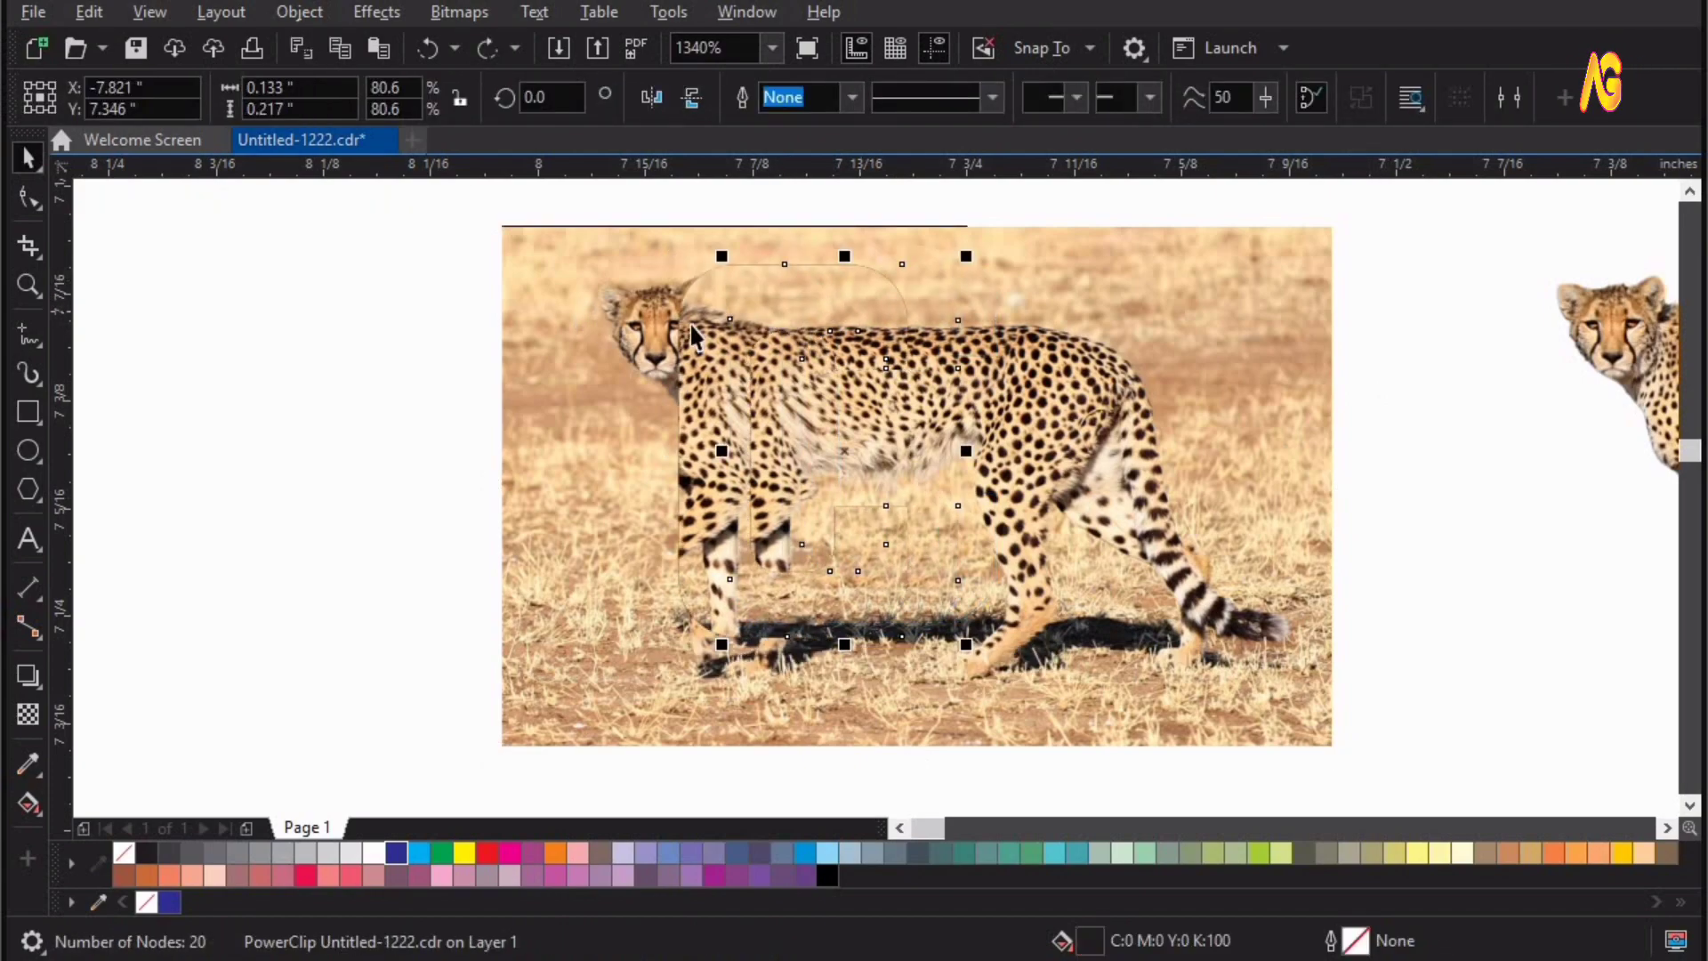
{"action": "left_click_drag", "start_coordinate": [712, 307], "coordinate": [686, 307]}
{"action": "key", "text": "ctrl+z"}
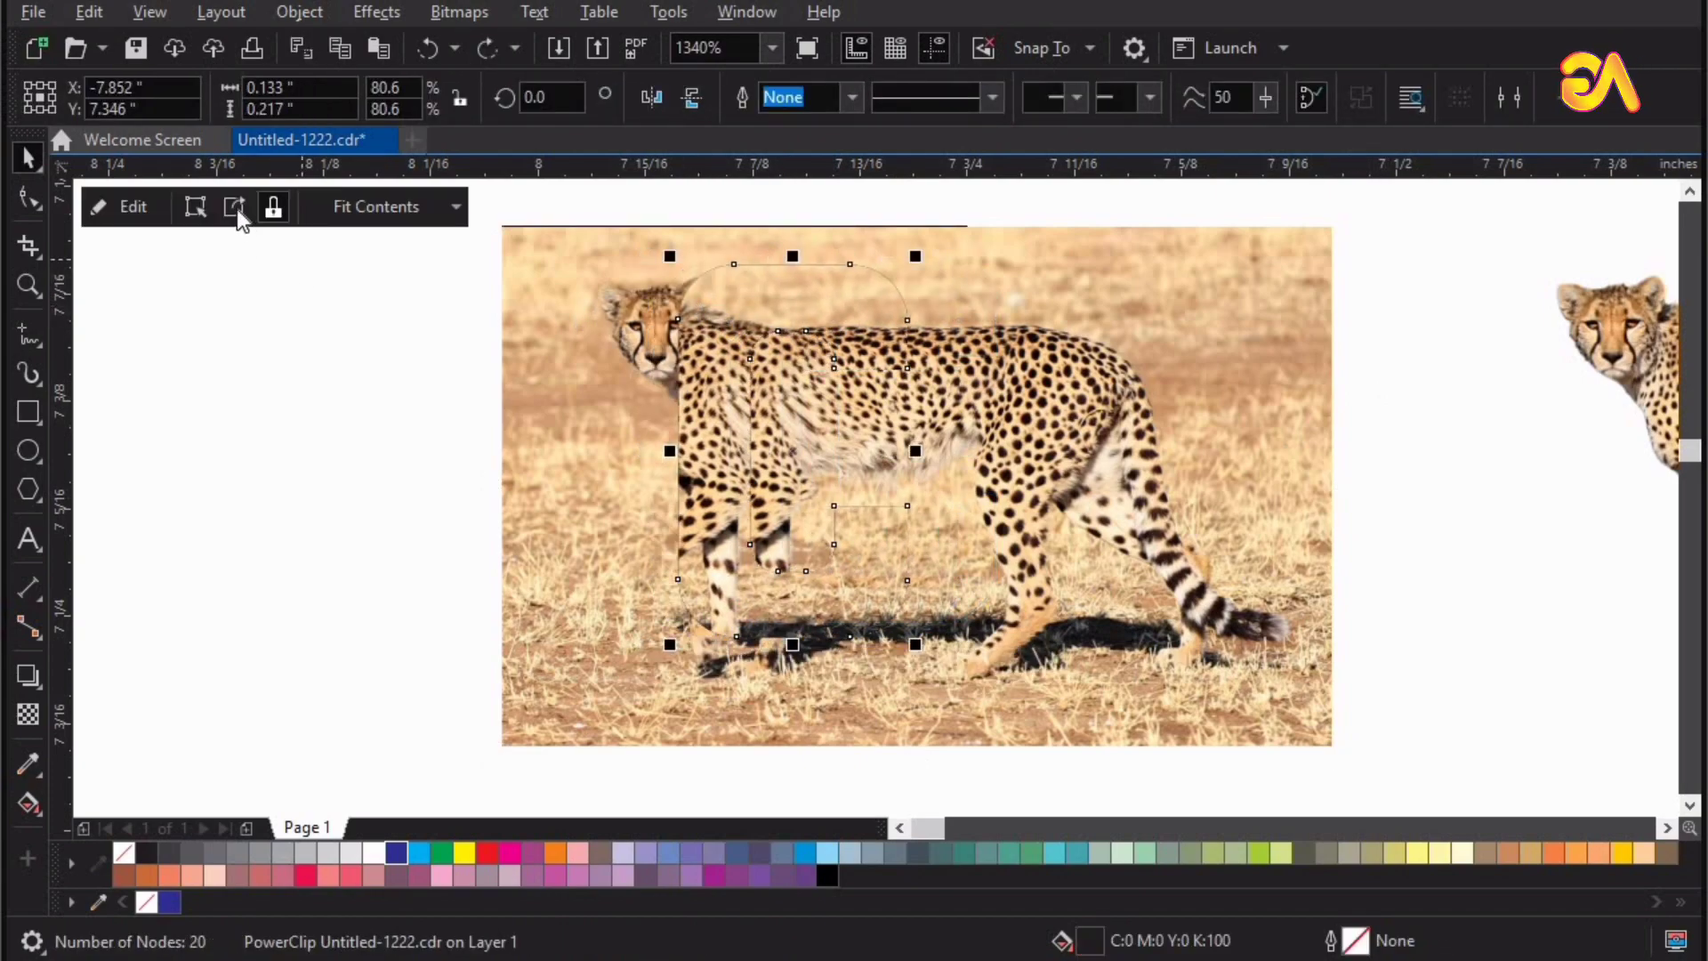
{"action": "left_click", "coordinate": [1433, 430]}
Send both extracted cheetah photos to the back, behind the two black Cs
{"action": "left_click", "coordinate": [1166, 276]}
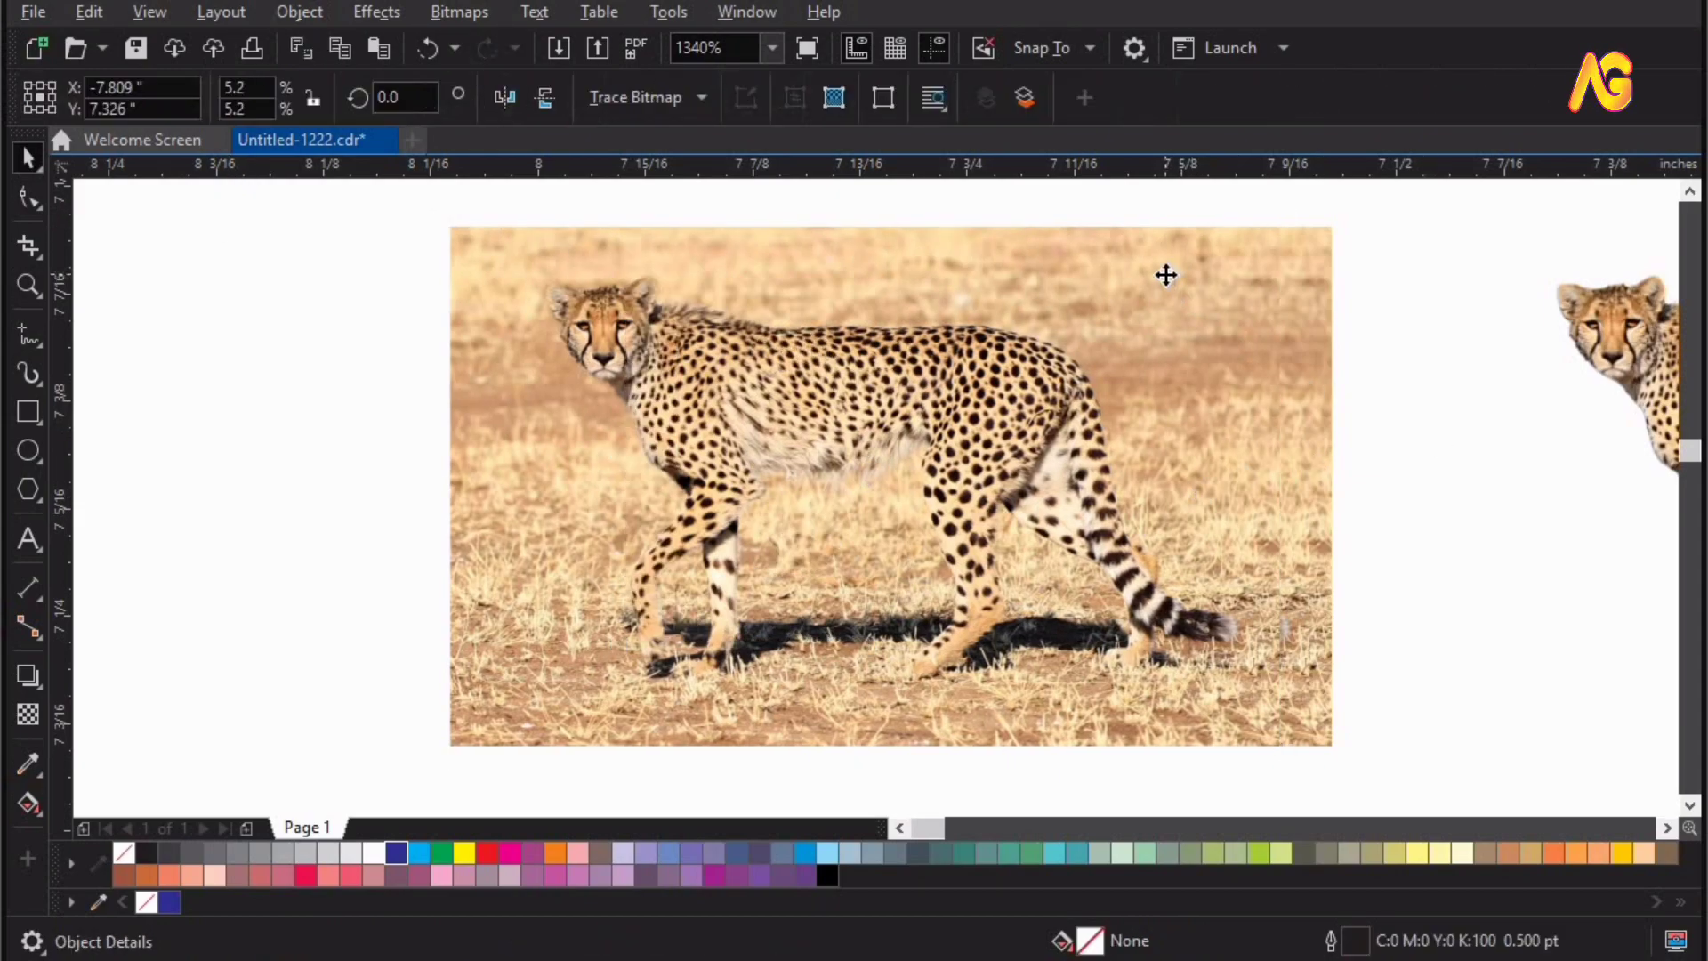
{"action": "key", "text": "shift+Page_Down"}
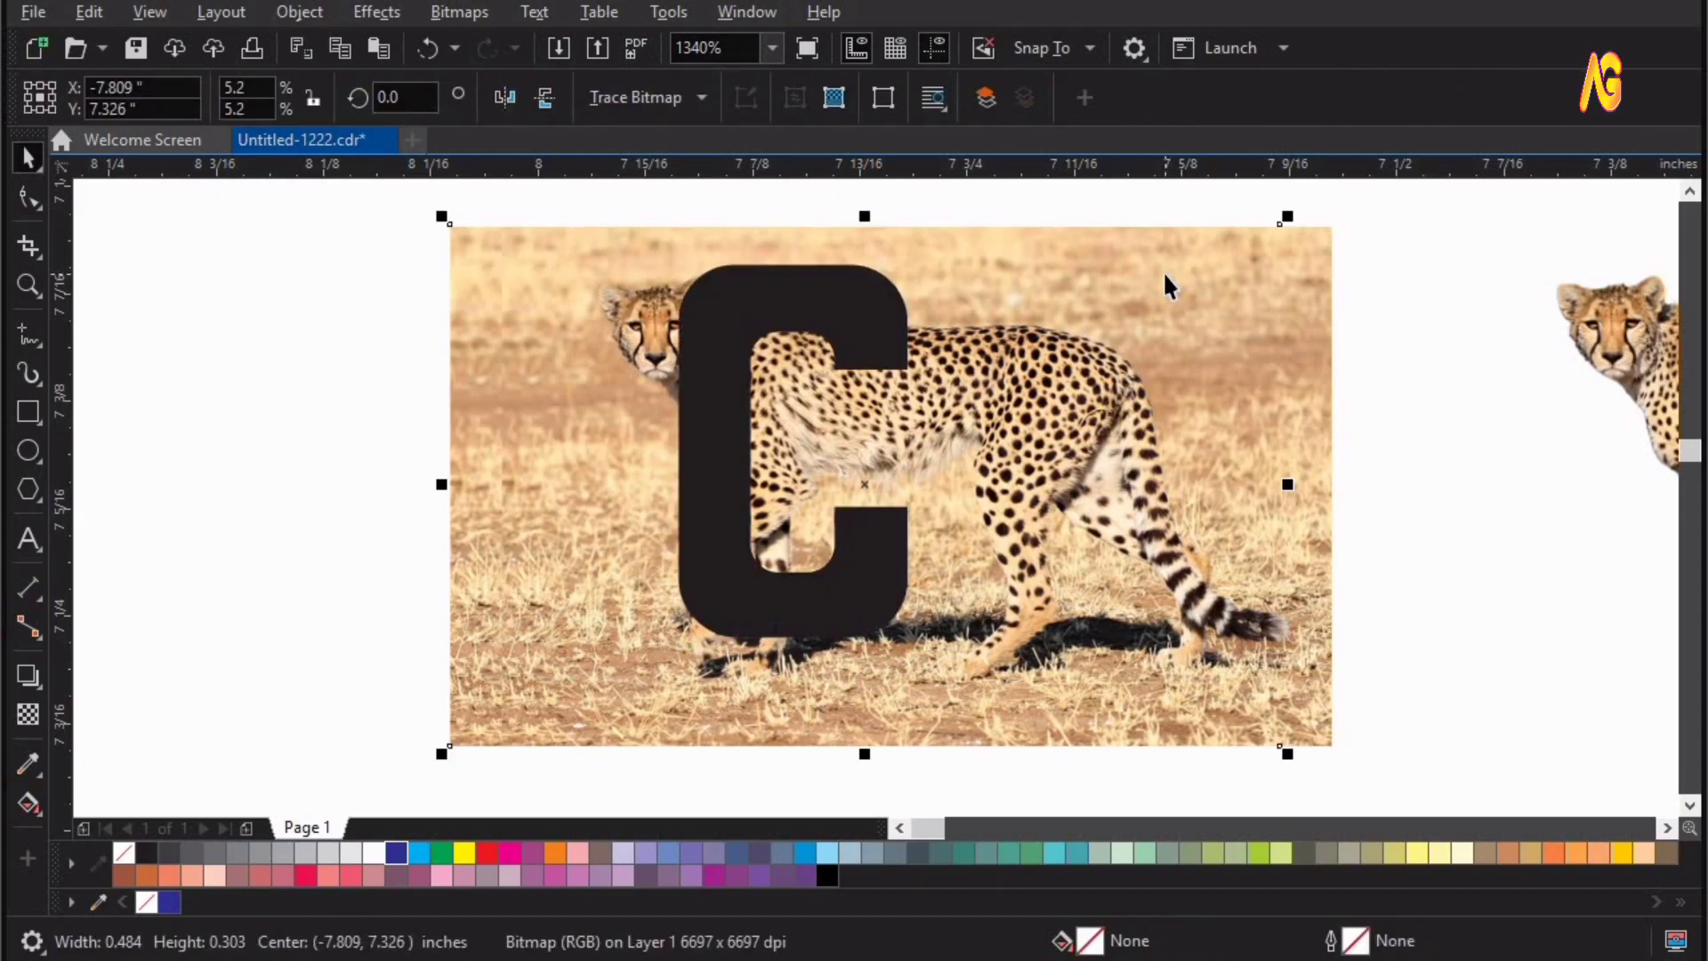
{"action": "left_click", "coordinate": [1324, 294]}
{"action": "key", "text": "shift+Page_Down"}
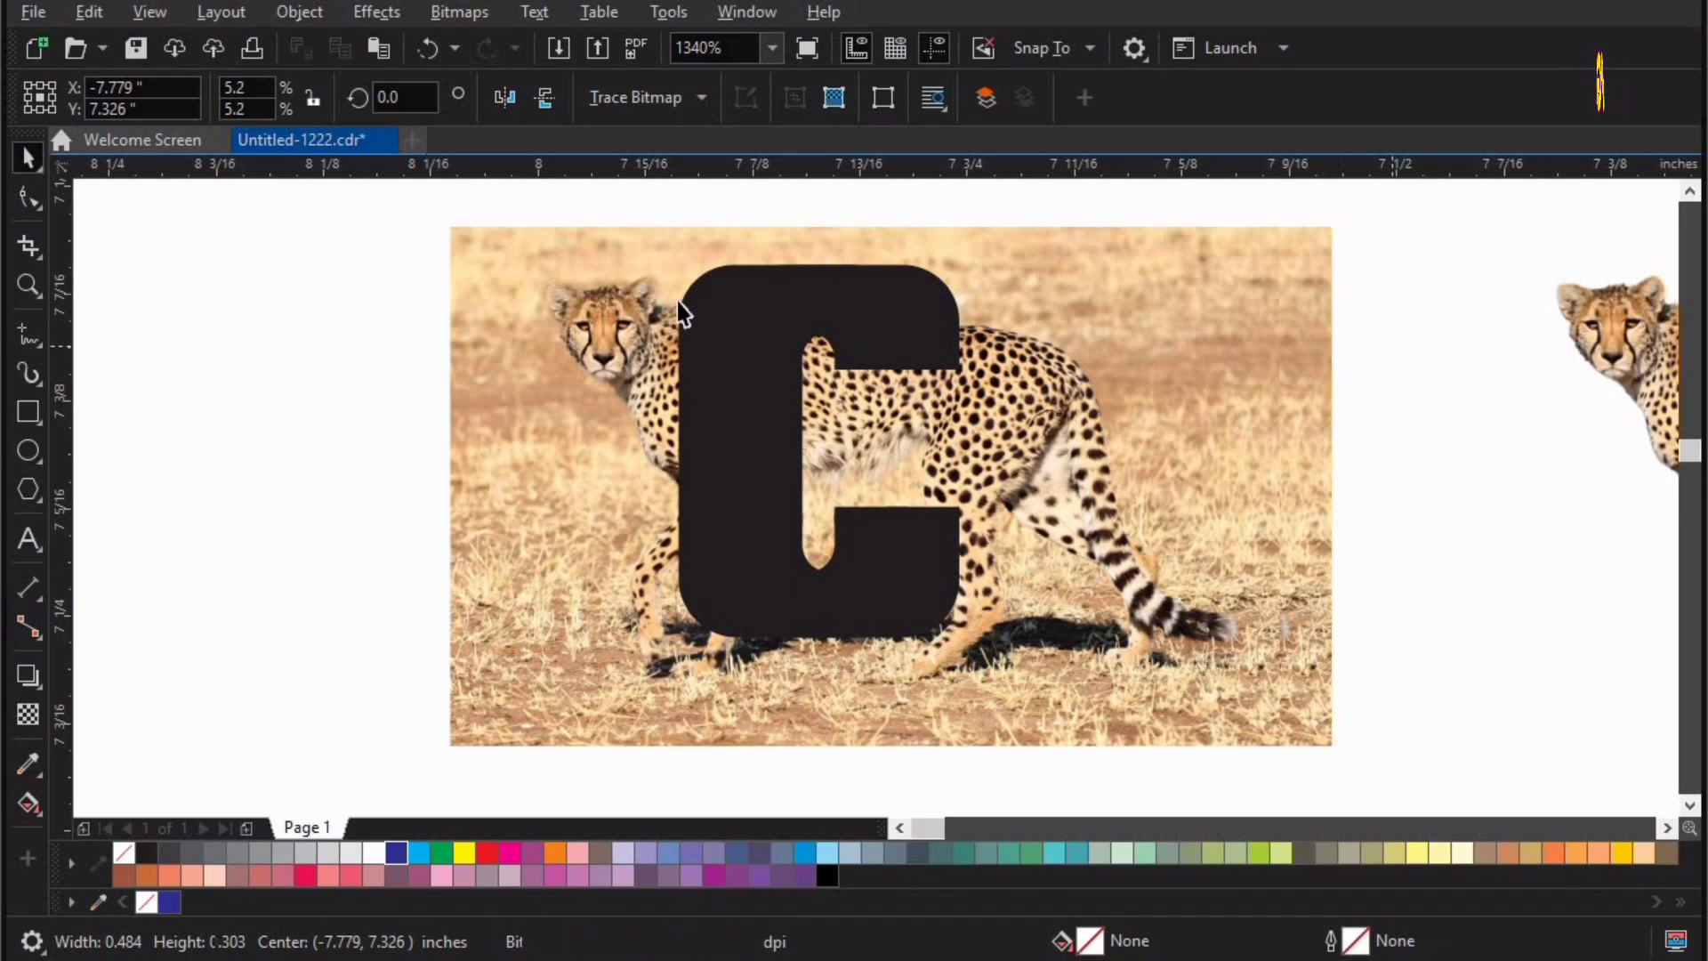
Remove the PowerClip frame type from both the front and the back C, leaving ordinary shapes
{"action": "left_click", "coordinate": [730, 305]}
{"action": "right_click", "coordinate": [731, 311]}
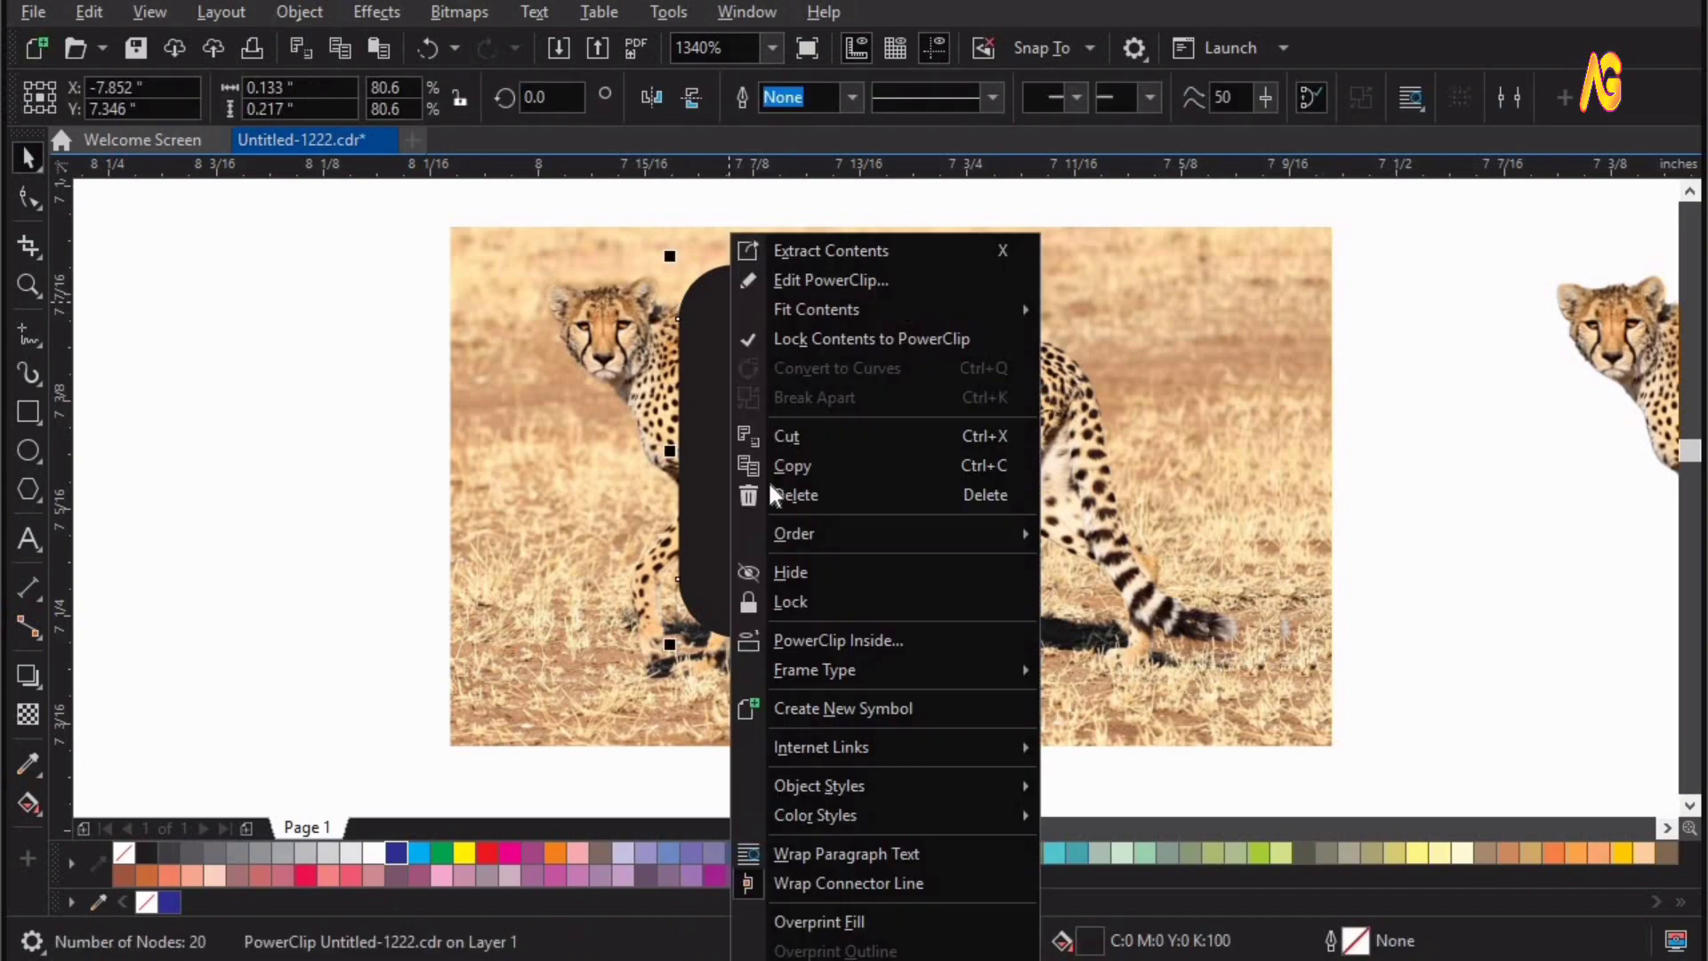
{"action": "mouse_move", "coordinate": [1021, 671]}
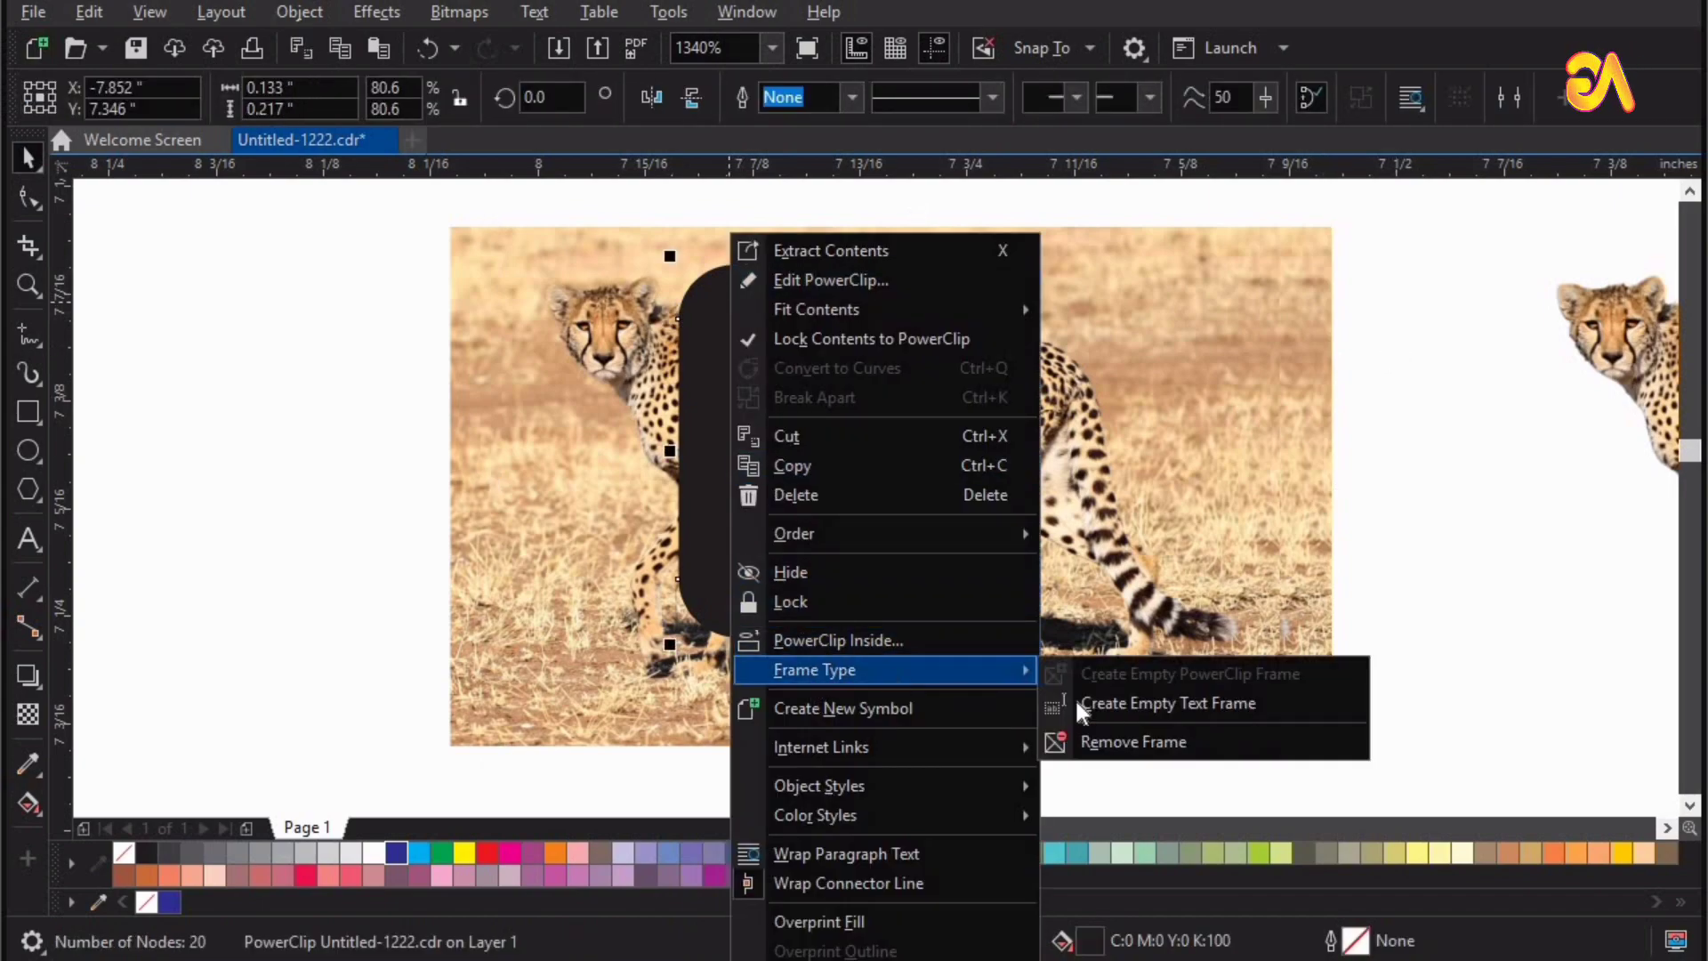
{"action": "left_click", "coordinate": [1140, 744]}
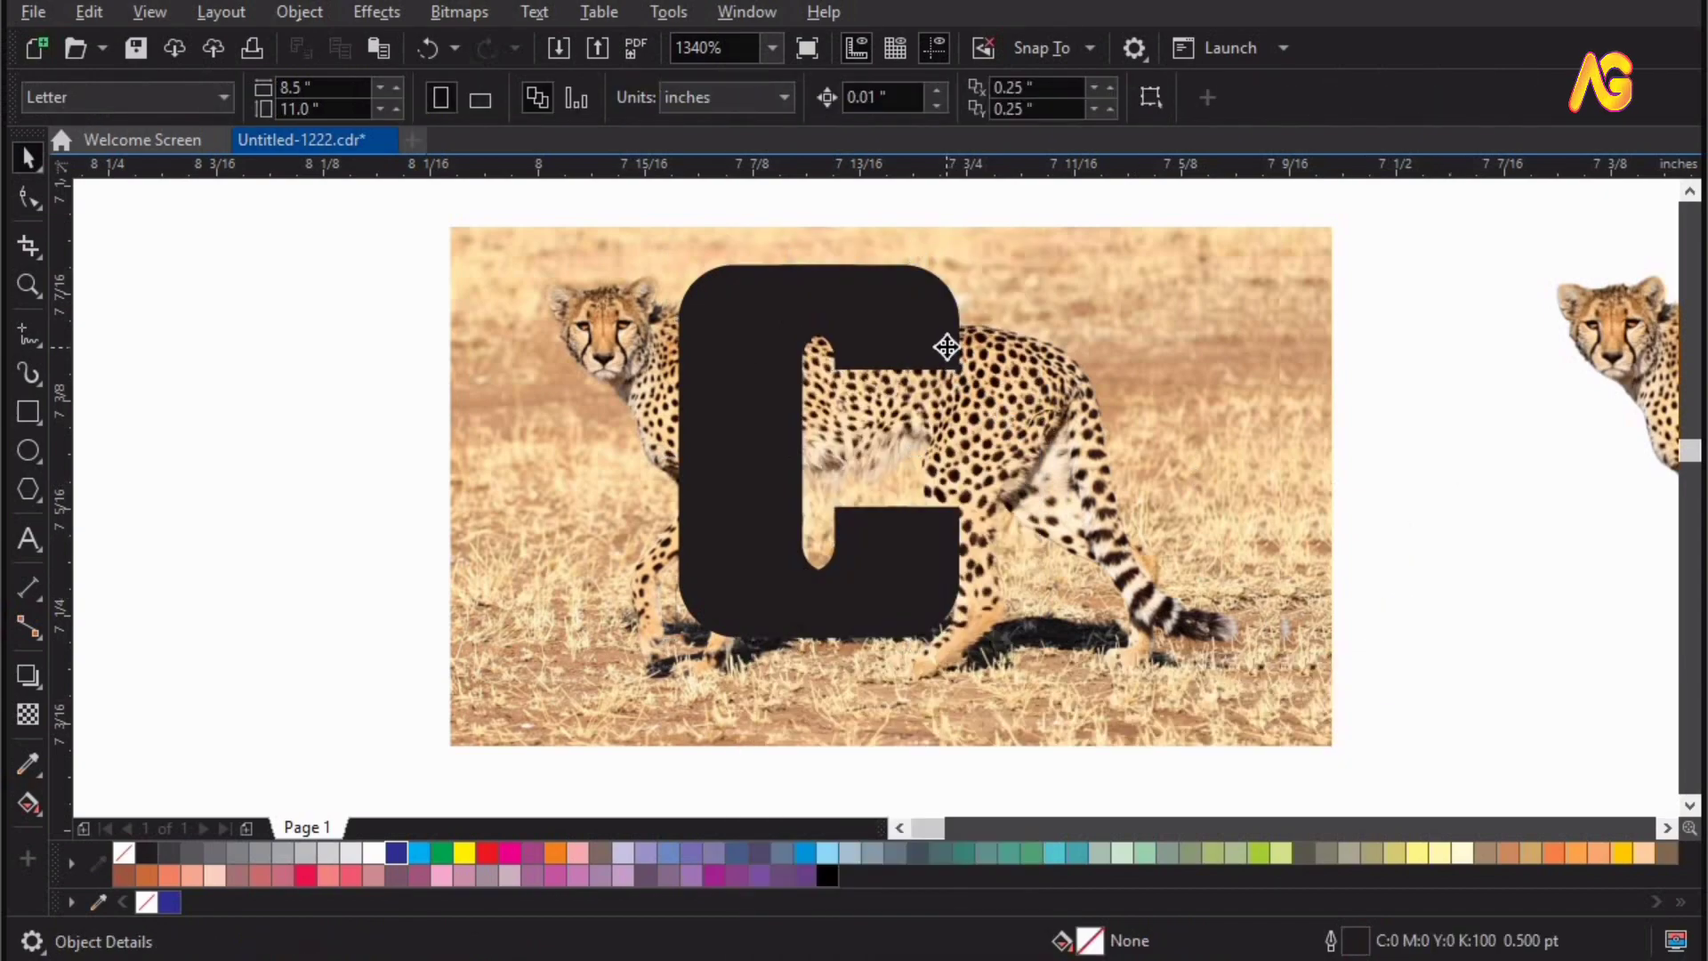
{"action": "left_click", "coordinate": [945, 346]}
{"action": "right_click", "coordinate": [946, 345]}
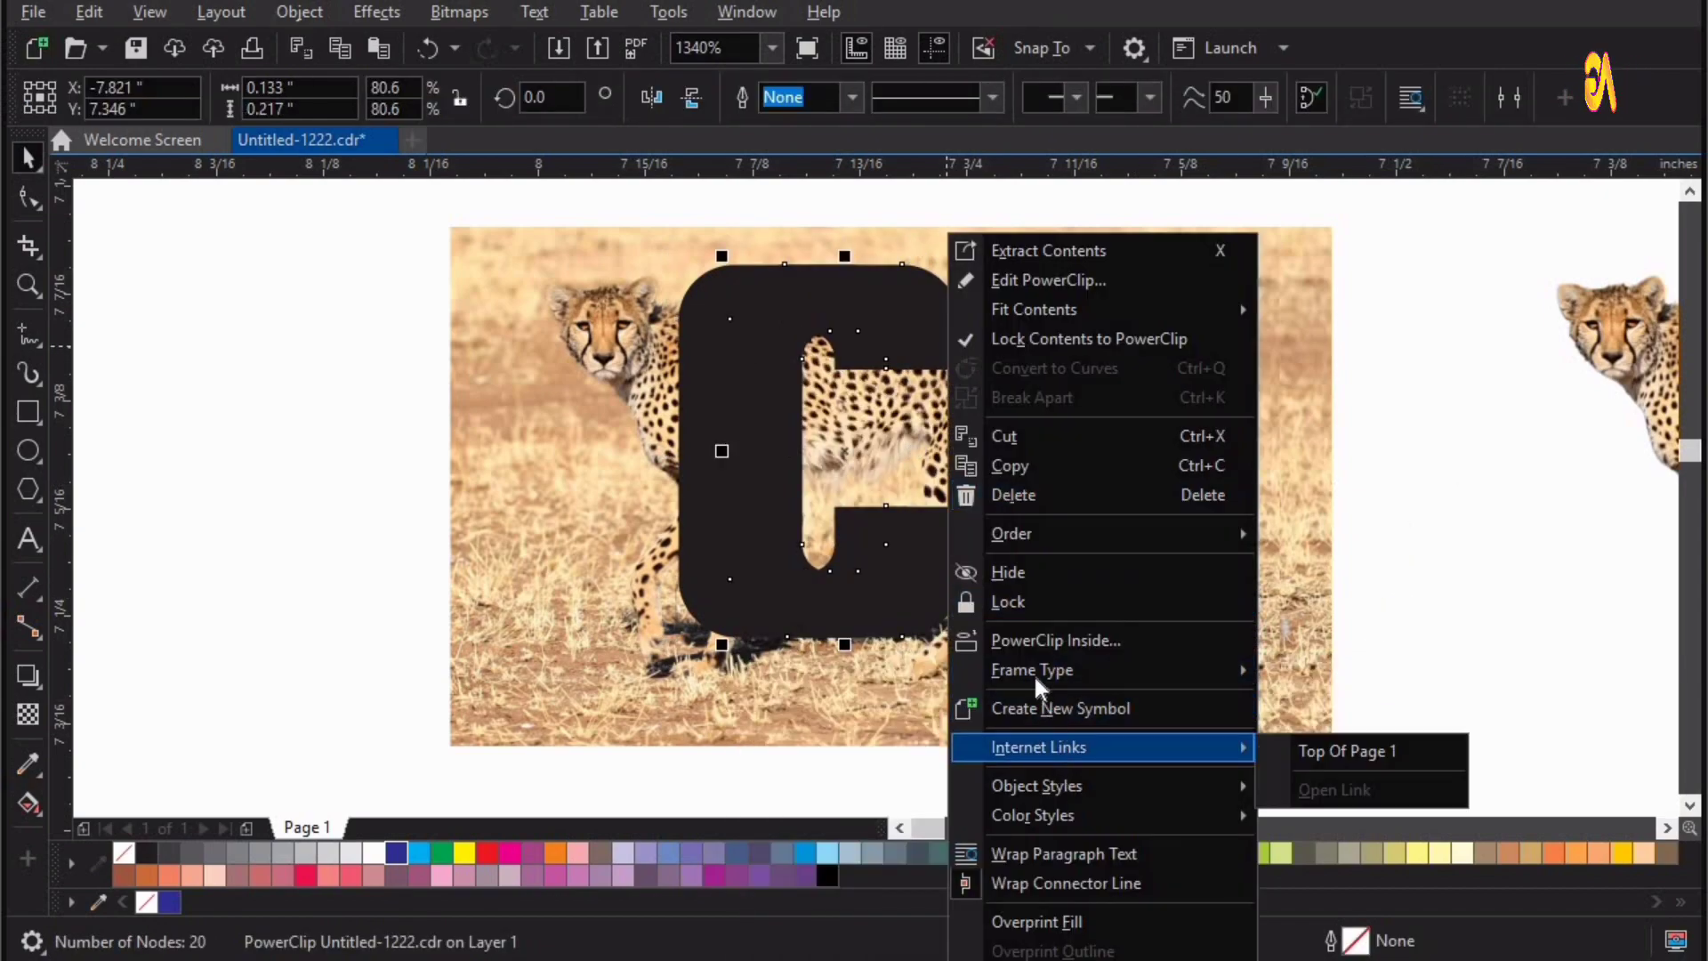
{"action": "mouse_move", "coordinate": [1144, 675]}
{"action": "left_click", "coordinate": [1395, 741]}
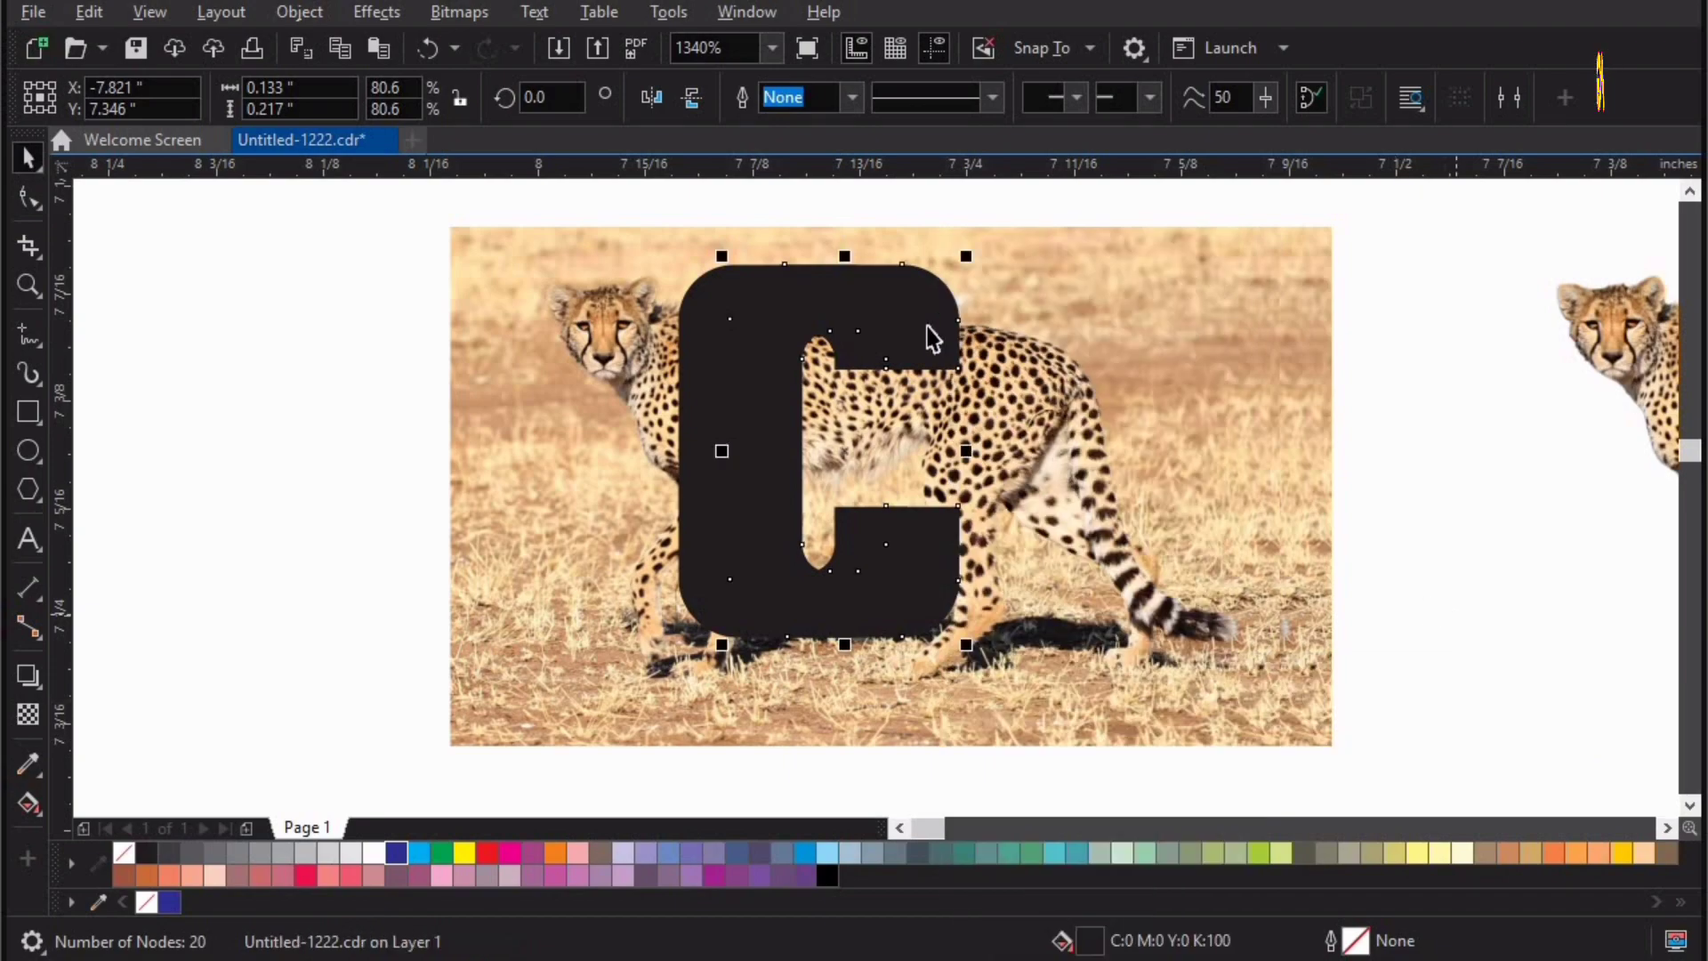
Fill the front C with pale yellow (C:0 M:0 Y:60 K:0) and the offset back C with golden yellow
{"action": "left_click", "coordinate": [349, 854]}
{"action": "left_click", "coordinate": [789, 305]}
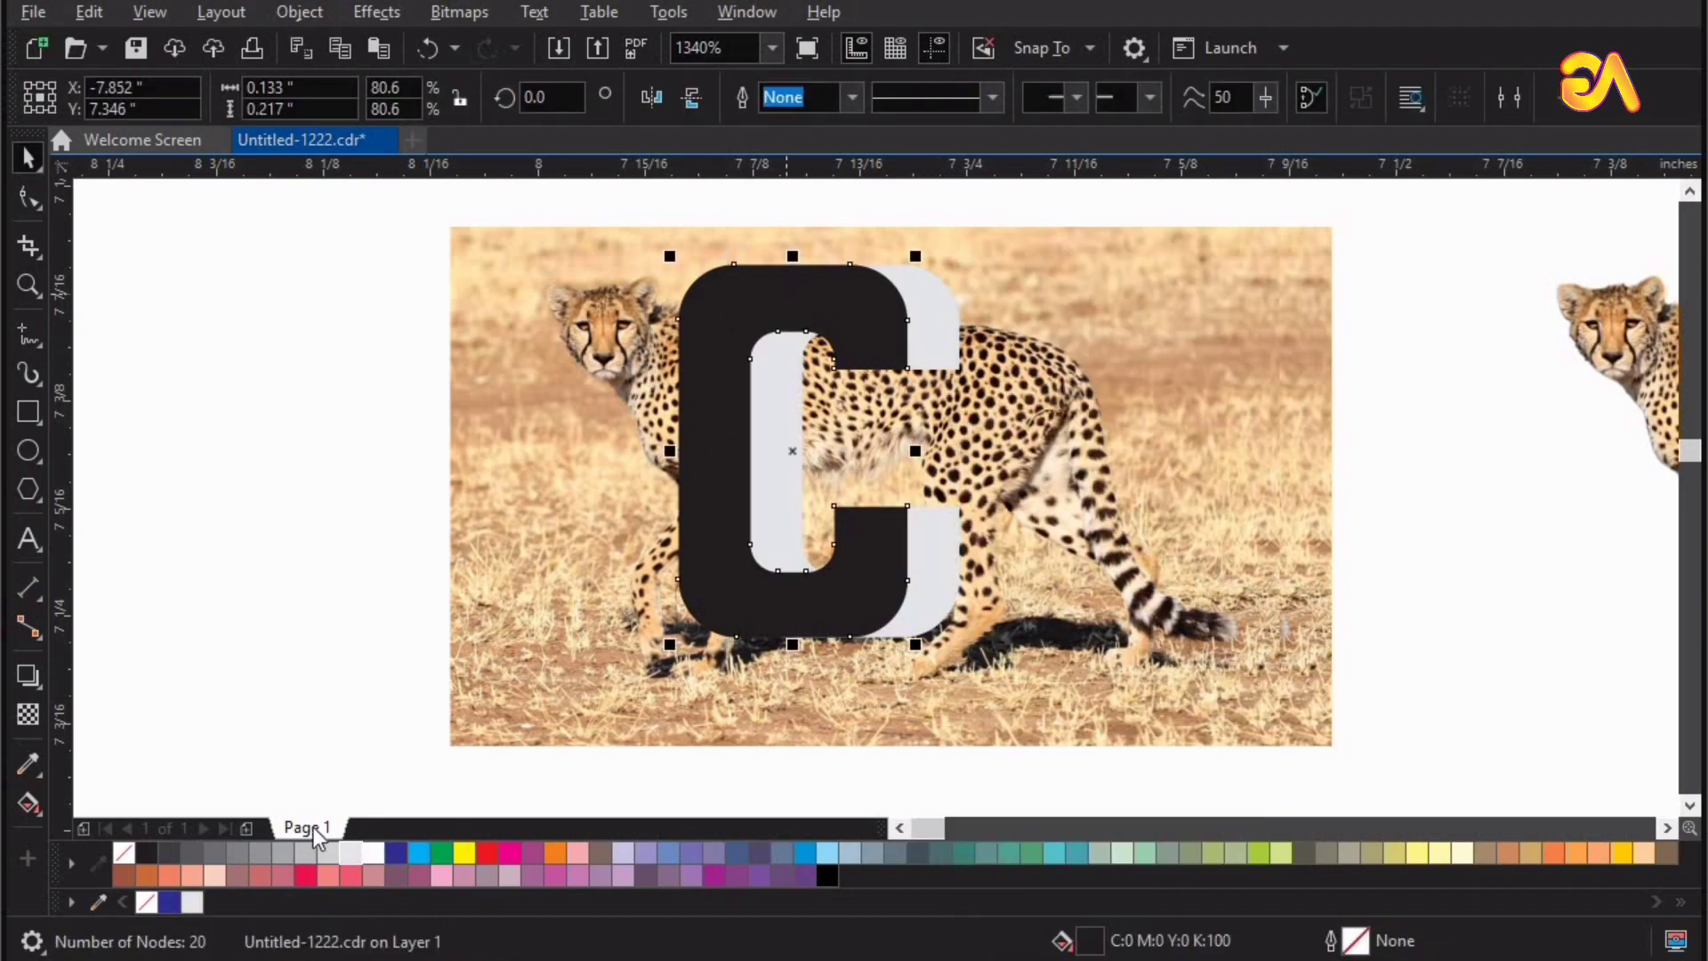
{"action": "left_click", "coordinate": [1415, 853]}
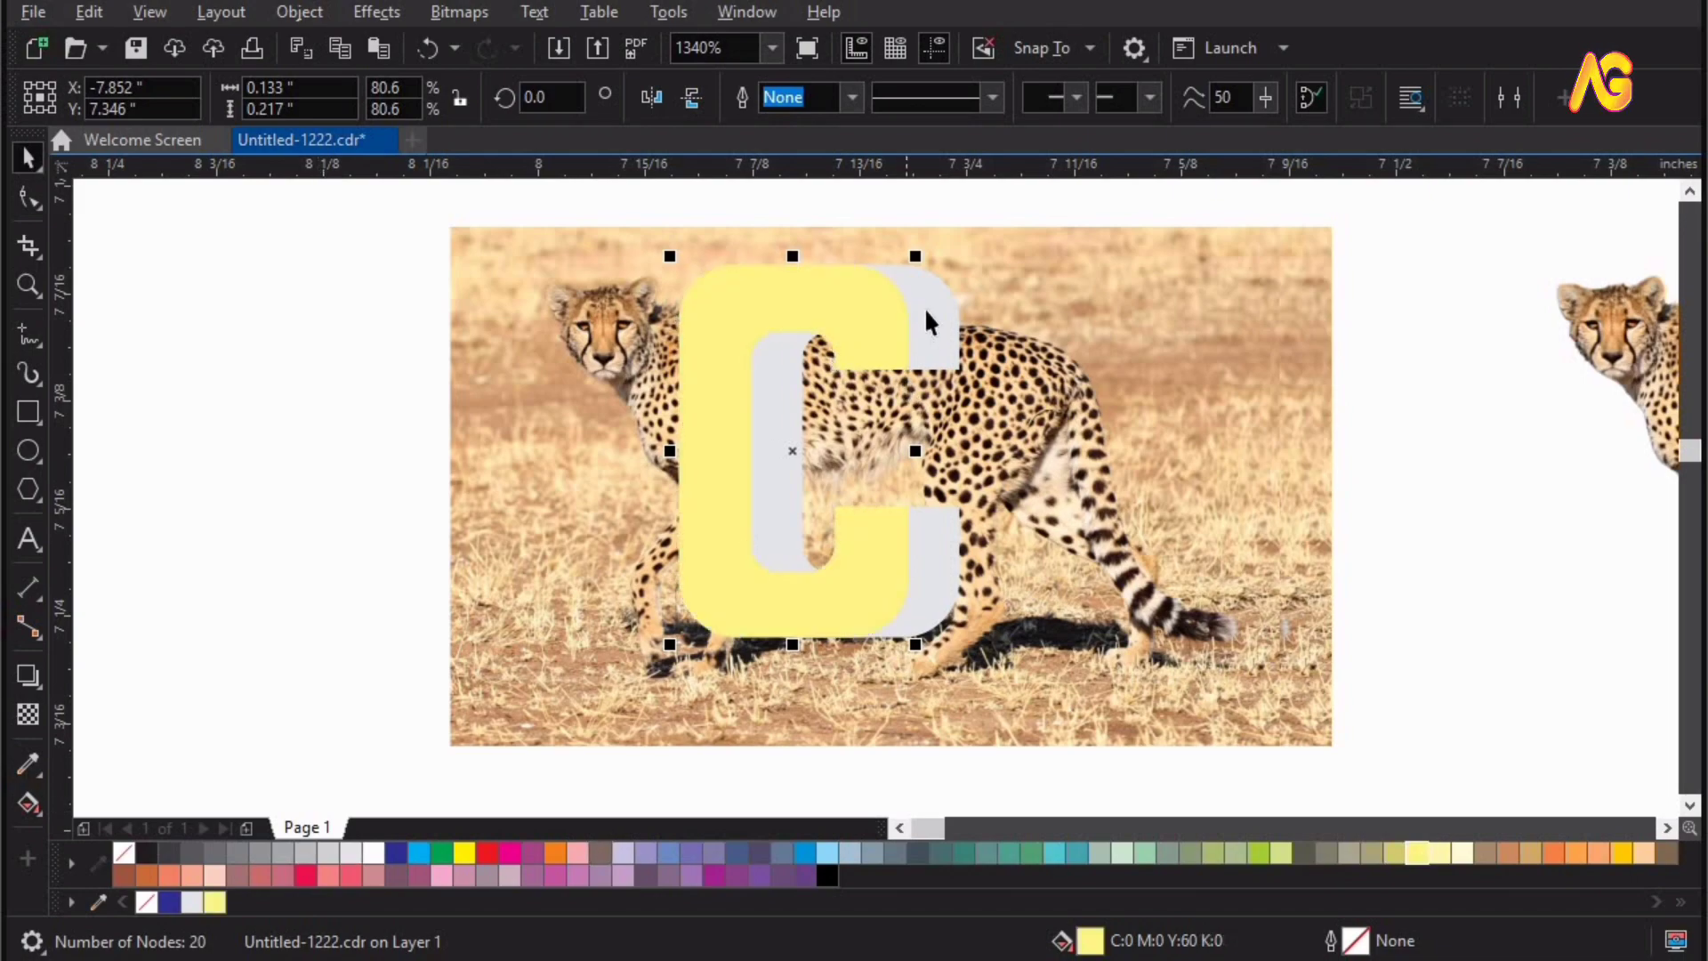
{"action": "left_click", "coordinate": [925, 307]}
{"action": "left_click", "coordinate": [1631, 854]}
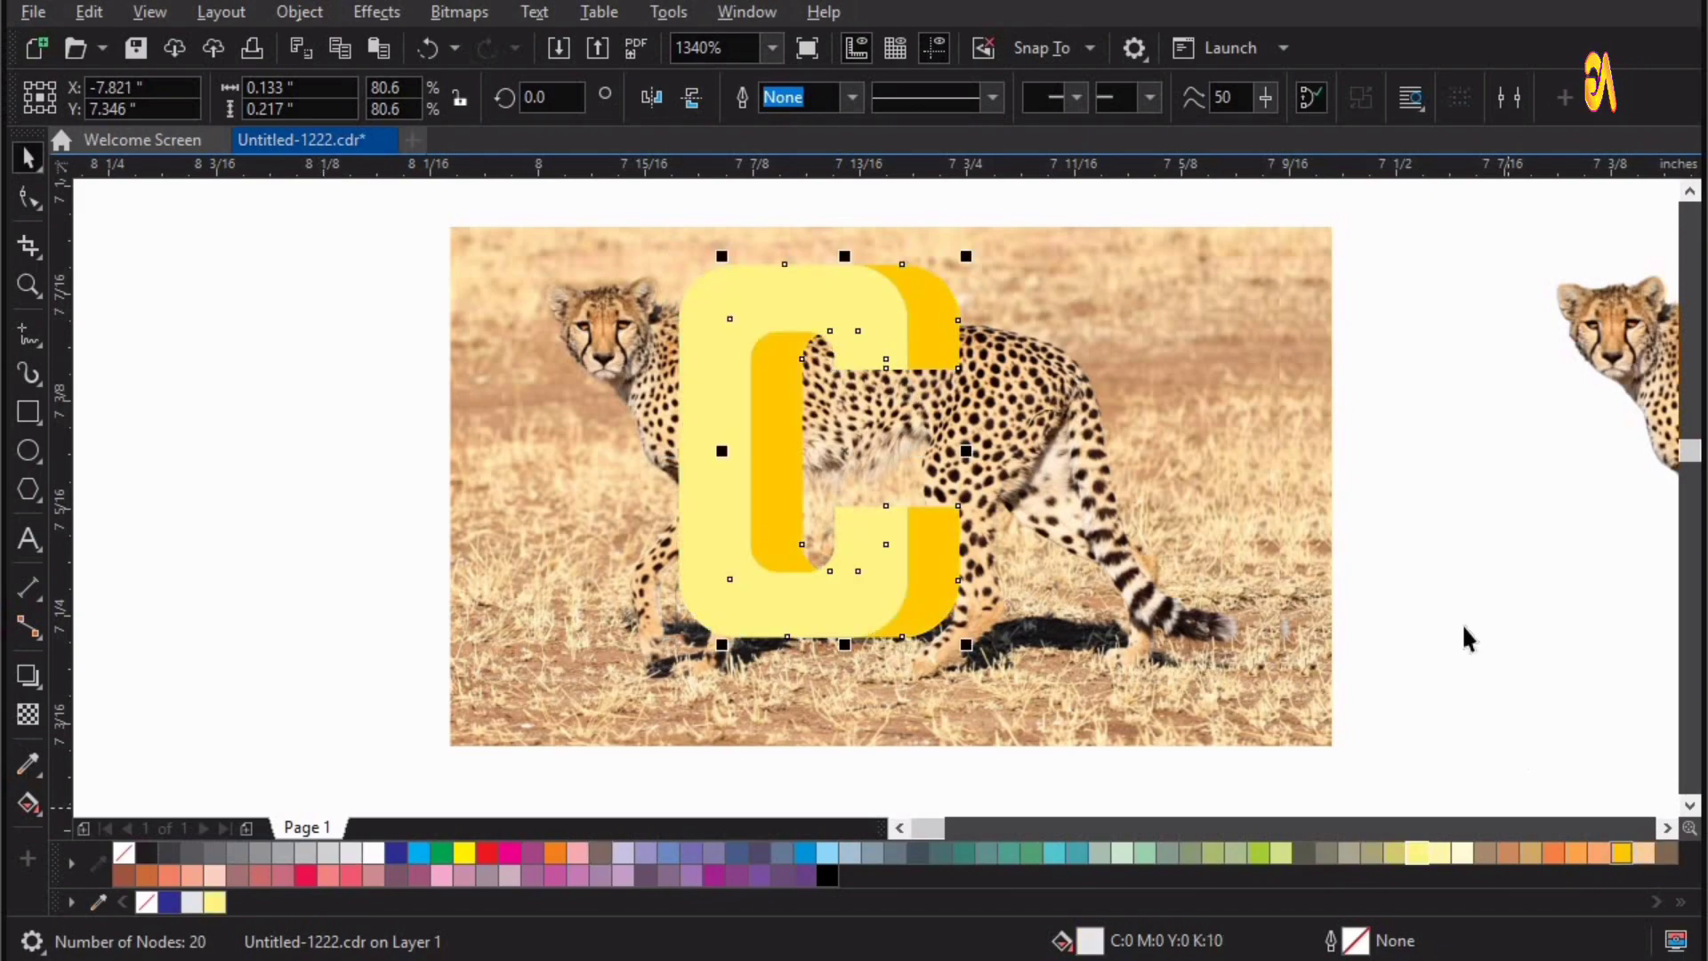
{"action": "left_click", "coordinate": [1517, 569]}
Blend the pale yellow and golden Cs together using 20 steps
{"action": "left_click", "coordinate": [772, 309]}
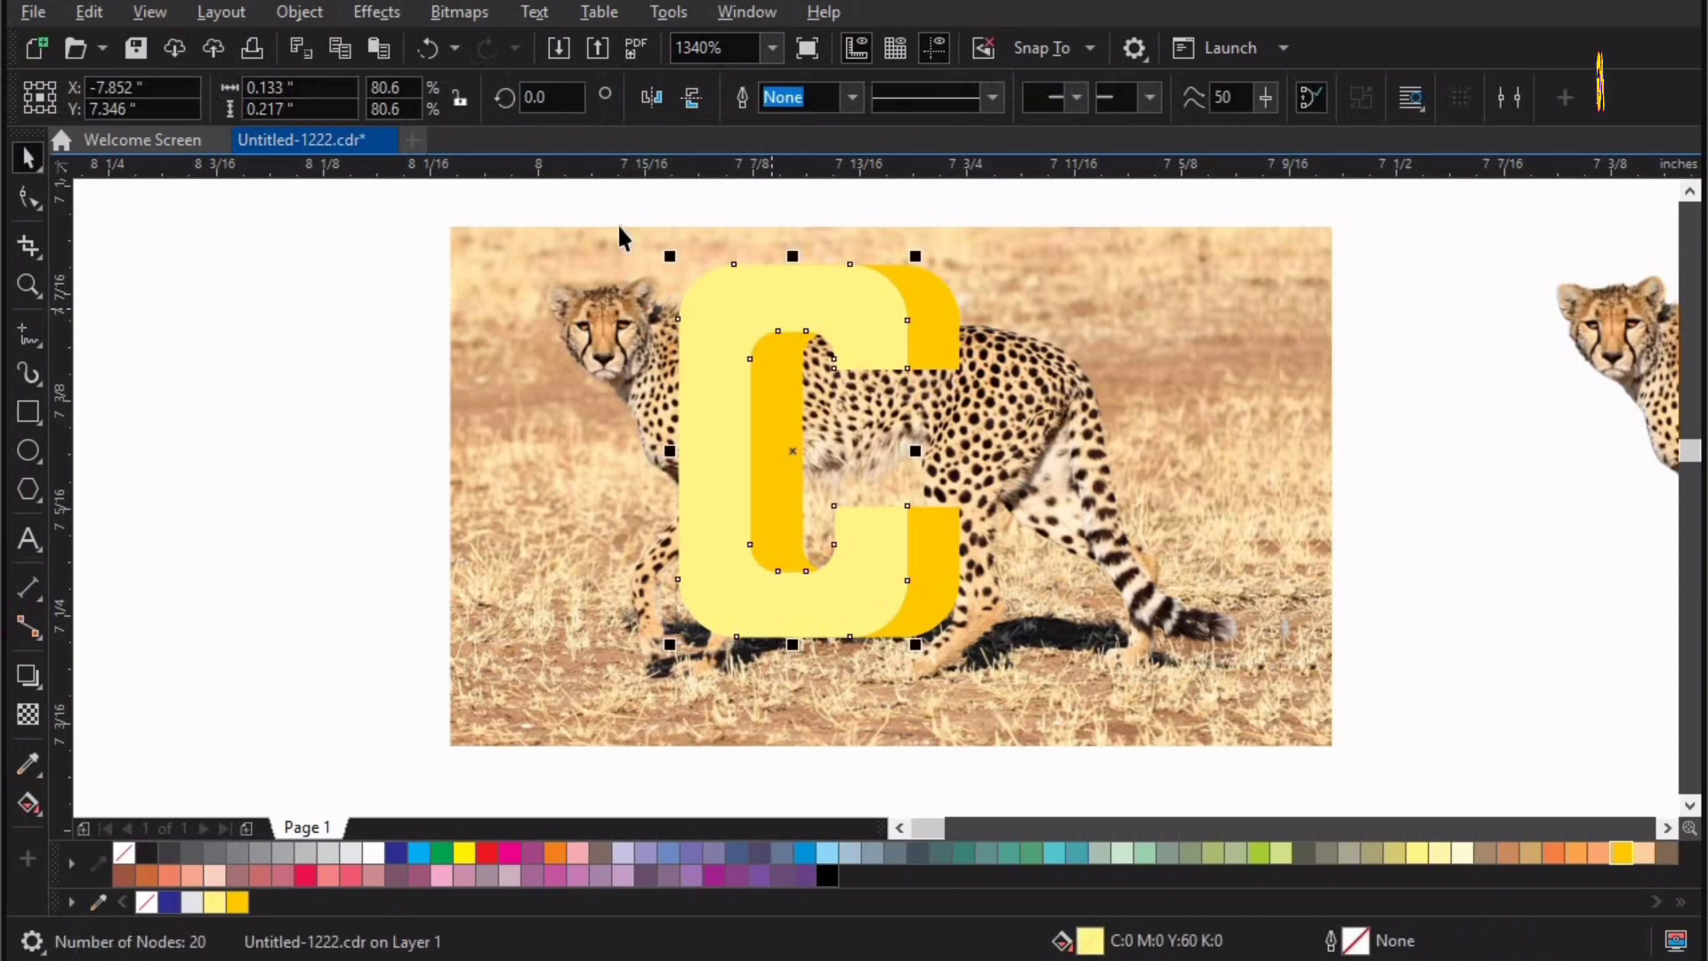
{"action": "left_click_drag", "start_coordinate": [622, 178], "coordinate": [1017, 685]}
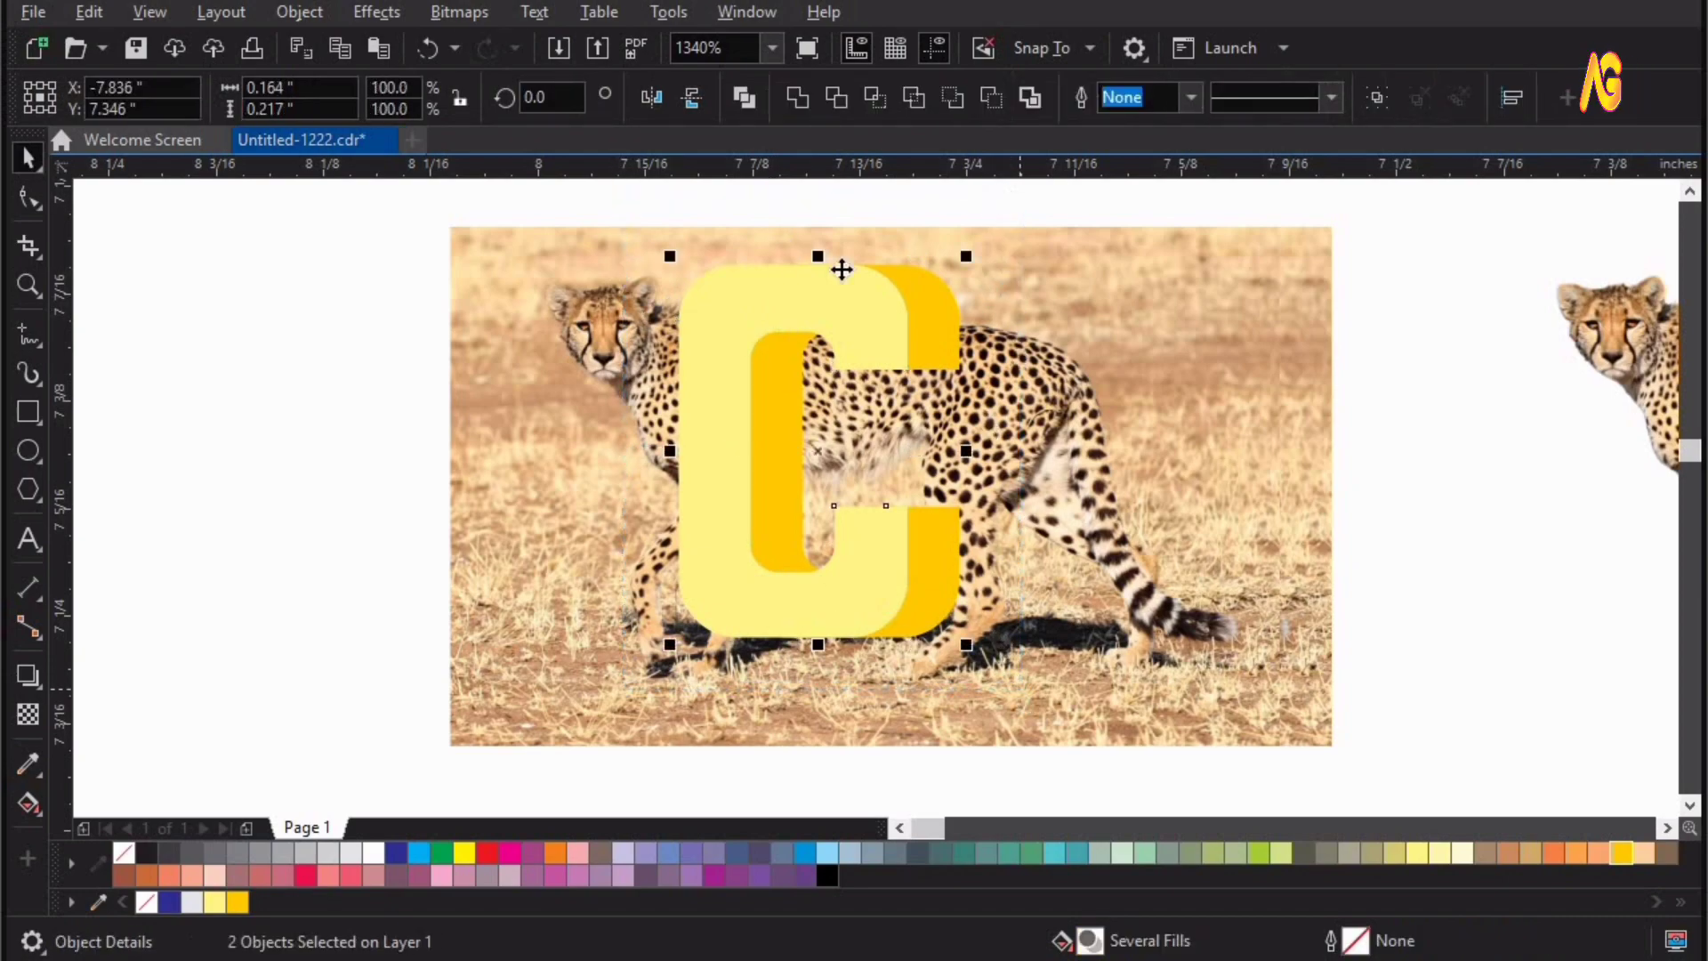
{"action": "left_click", "coordinate": [377, 12]}
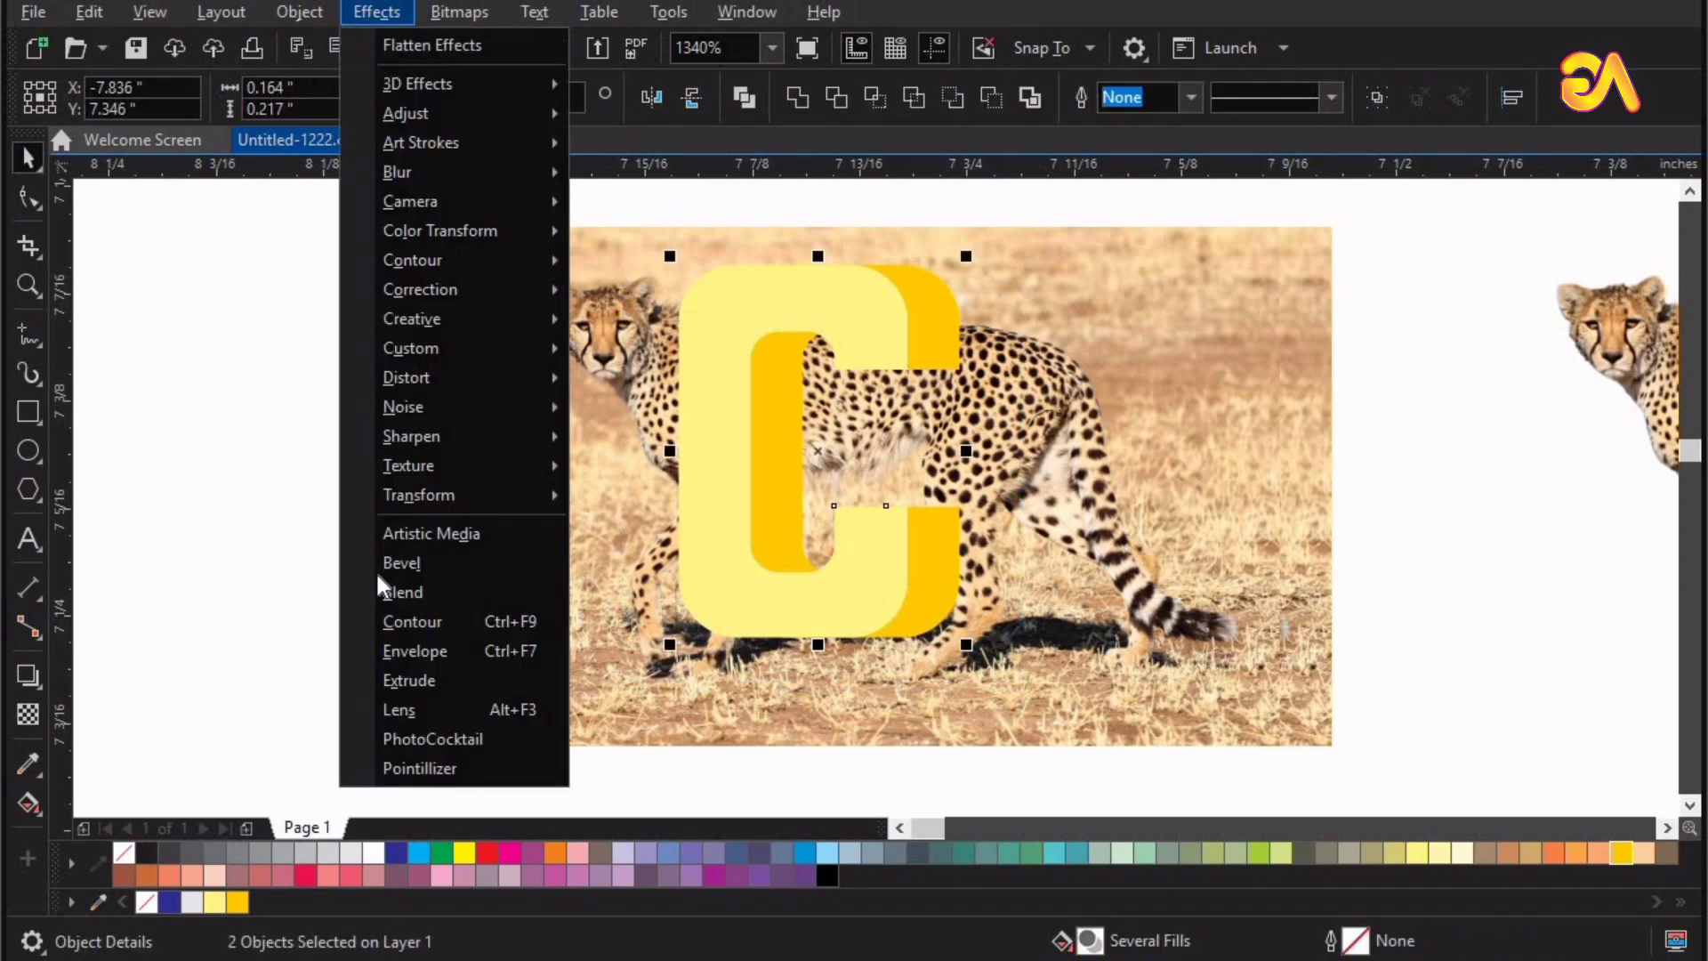
{"action": "mouse_move", "coordinate": [300, 11]}
{"action": "mouse_move", "coordinate": [376, 12]}
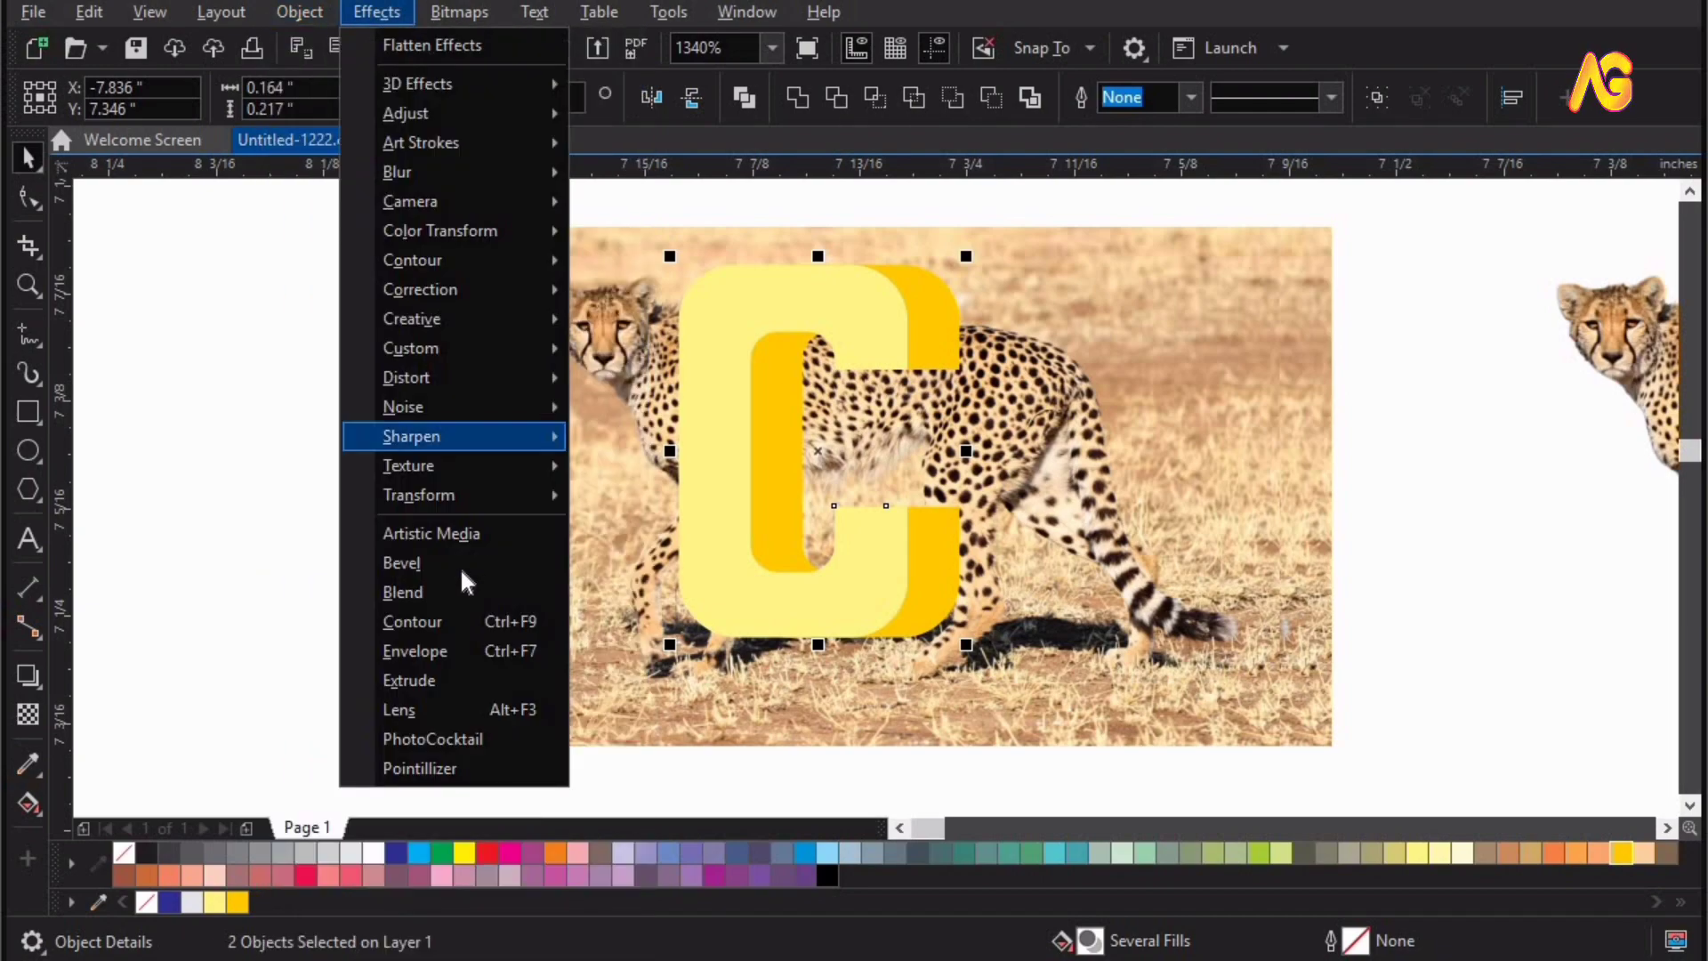
{"action": "left_click", "coordinate": [452, 592]}
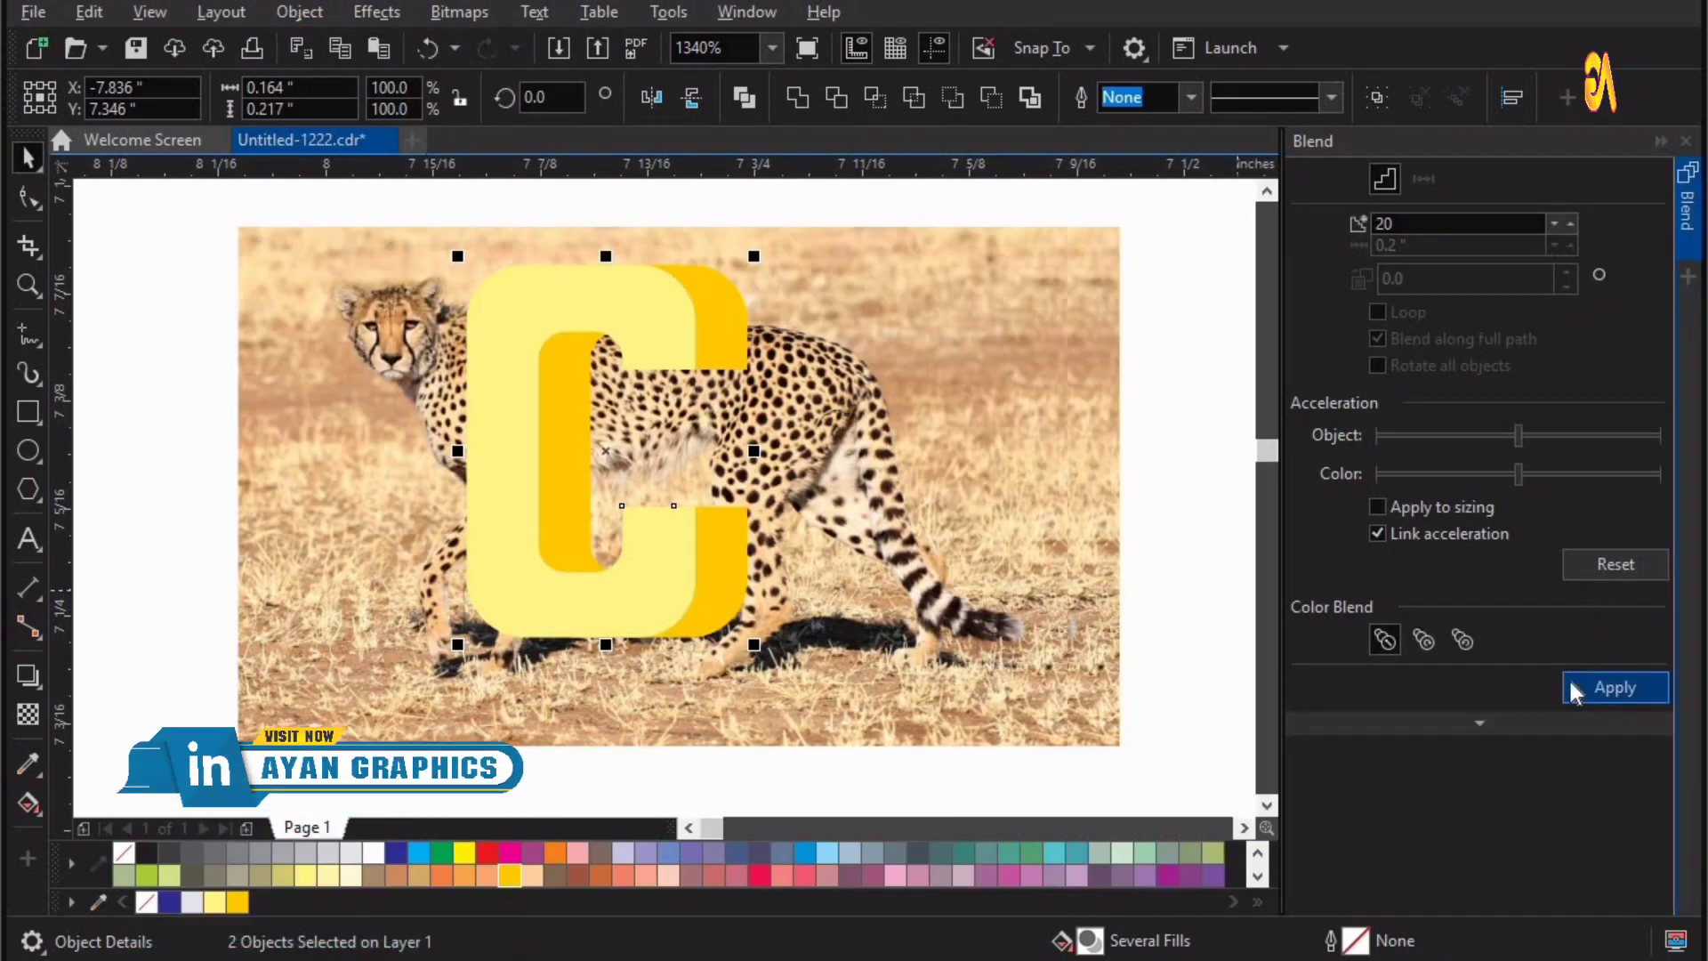
{"action": "left_click", "coordinate": [1574, 690]}
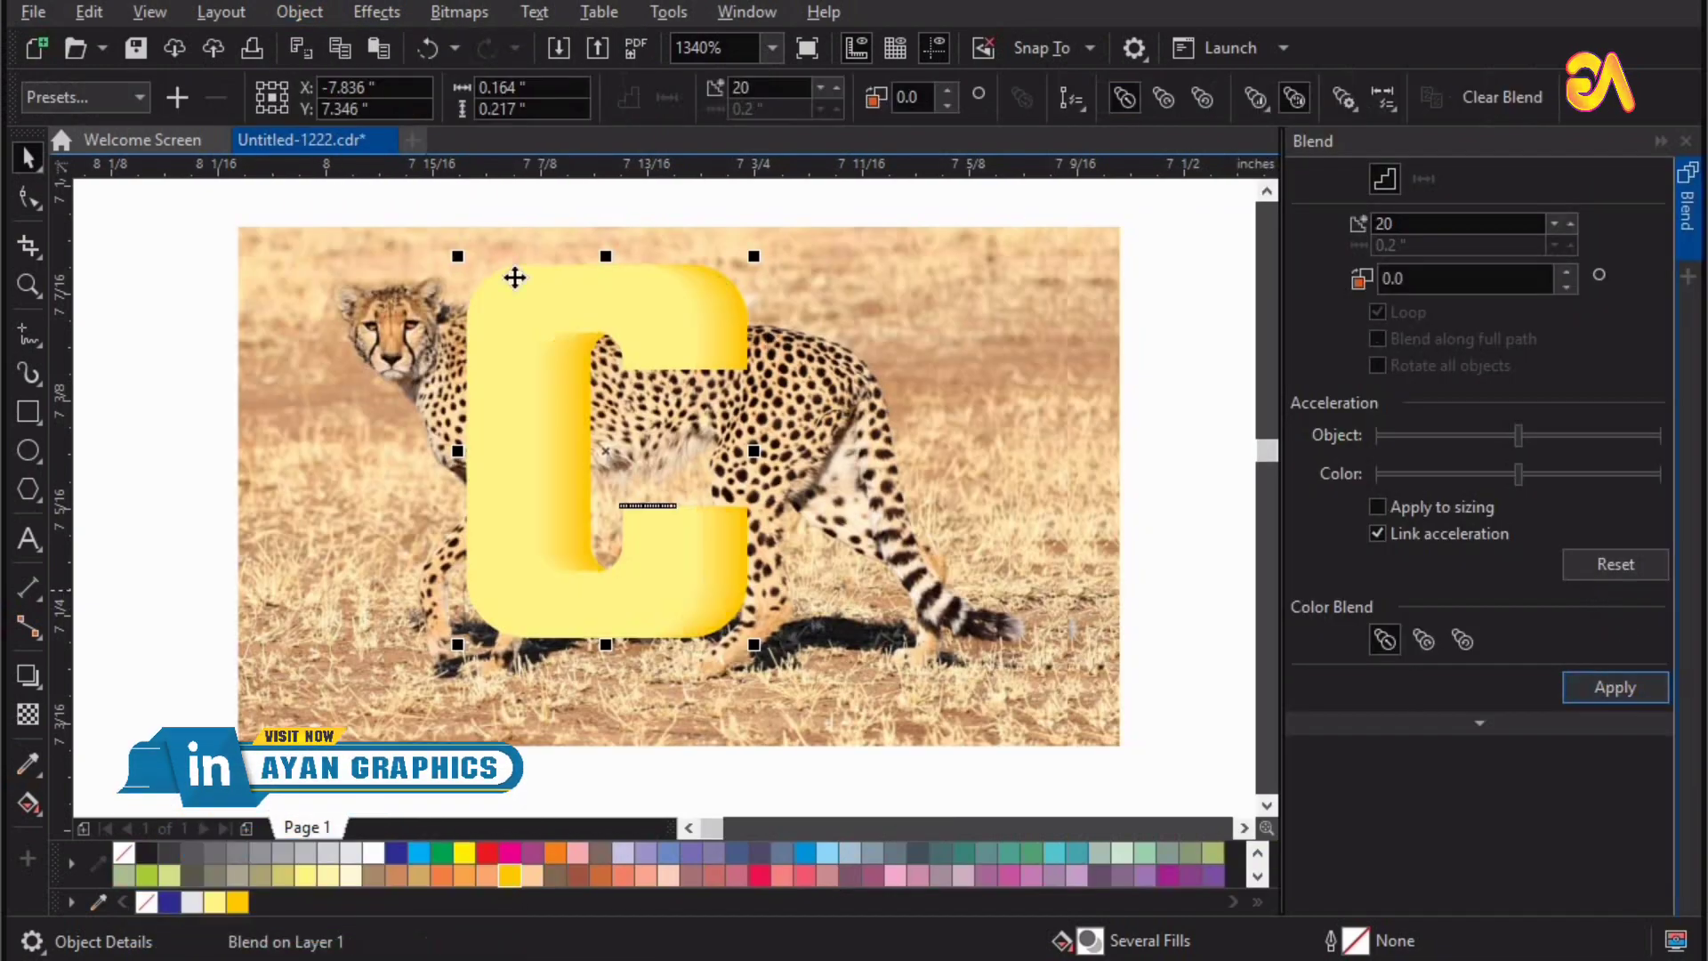
{"action": "left_click", "coordinate": [1685, 142]}
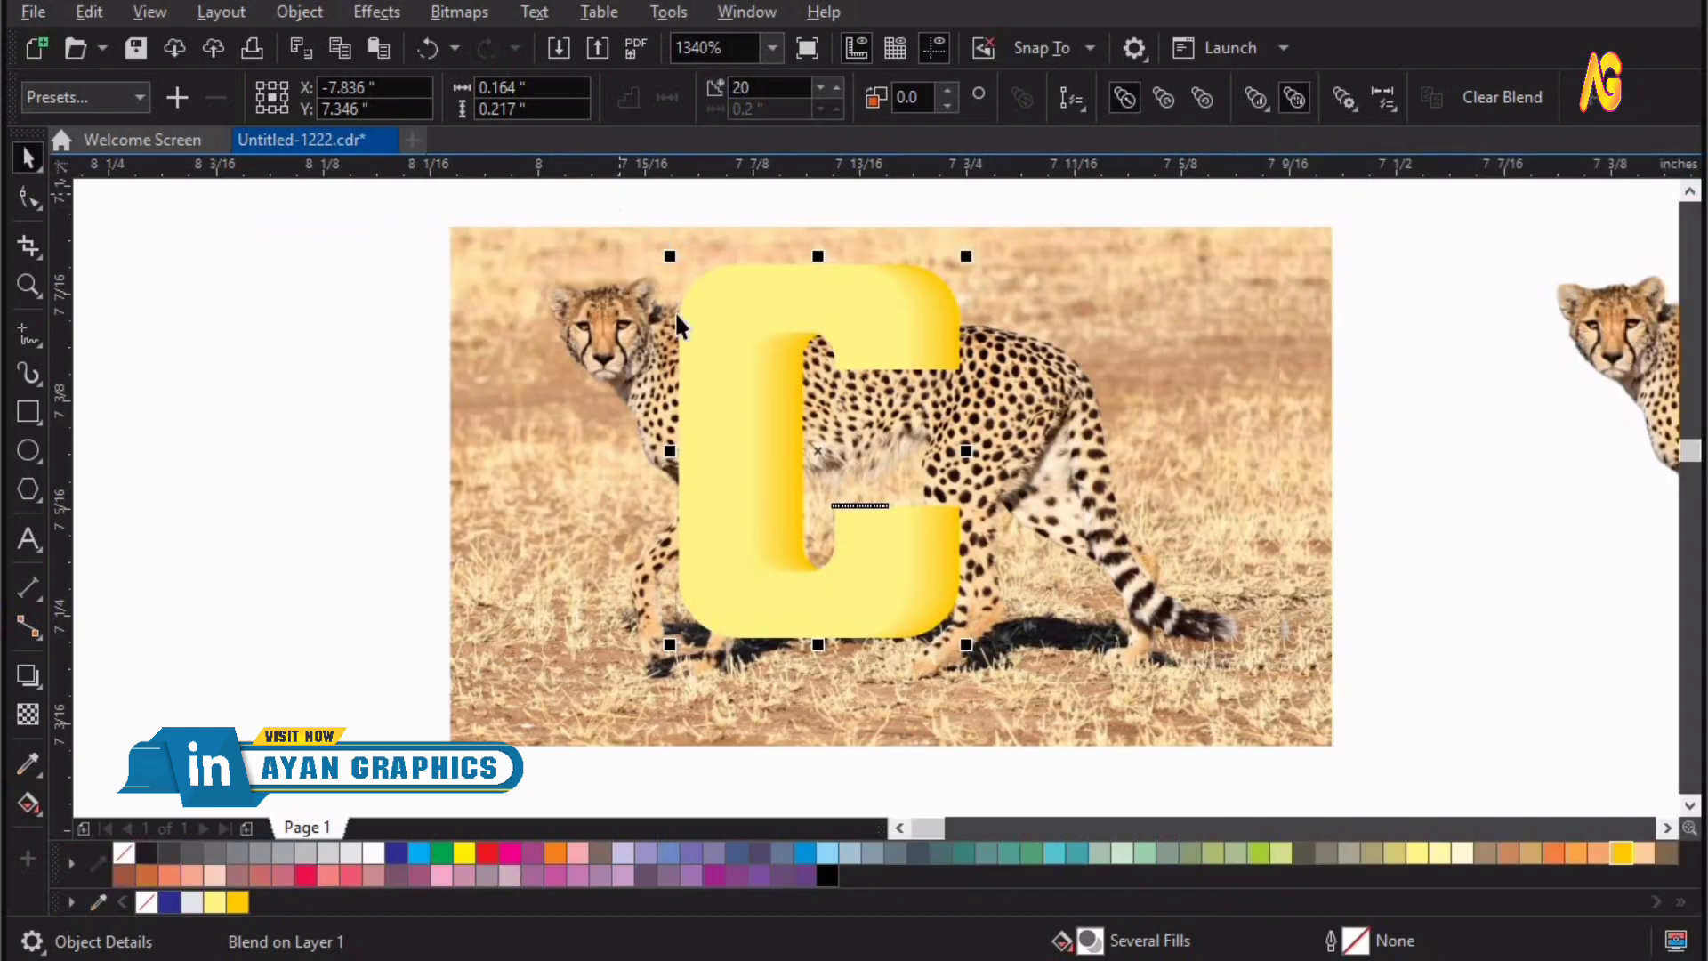
Break the blend apart into the front C, the back C and the group of intermediate shapes
{"action": "left_click_drag", "start_coordinate": [599, 191], "coordinate": [1006, 696]}
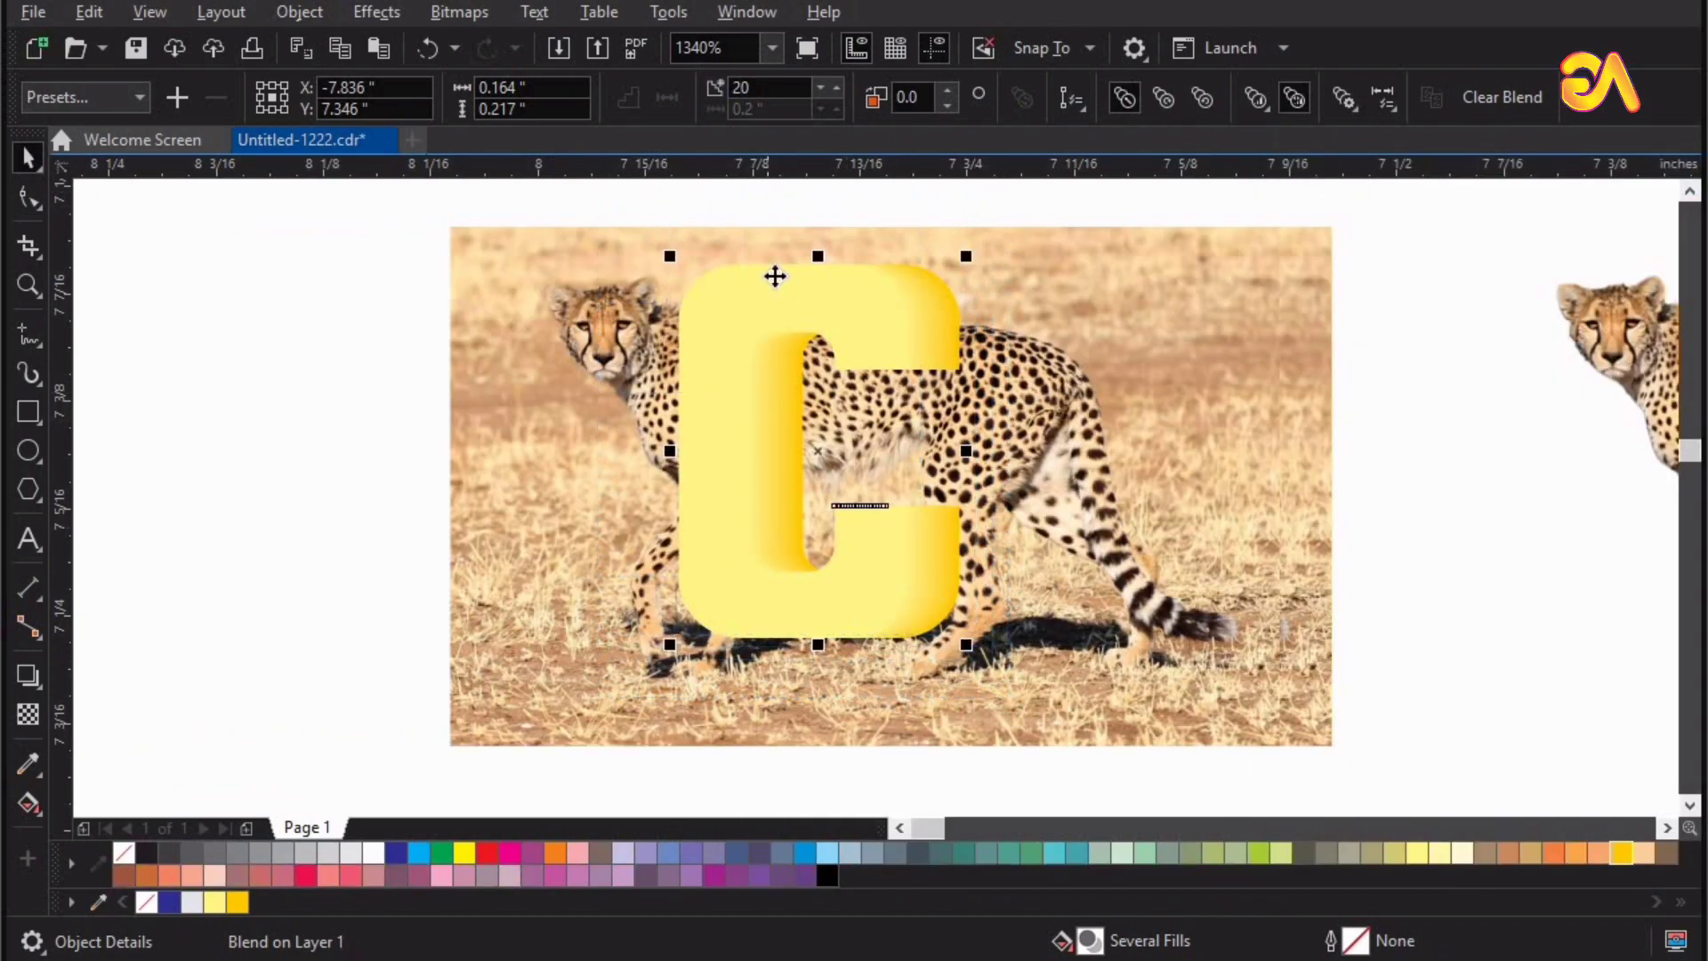
{"action": "right_click", "coordinate": [774, 276]}
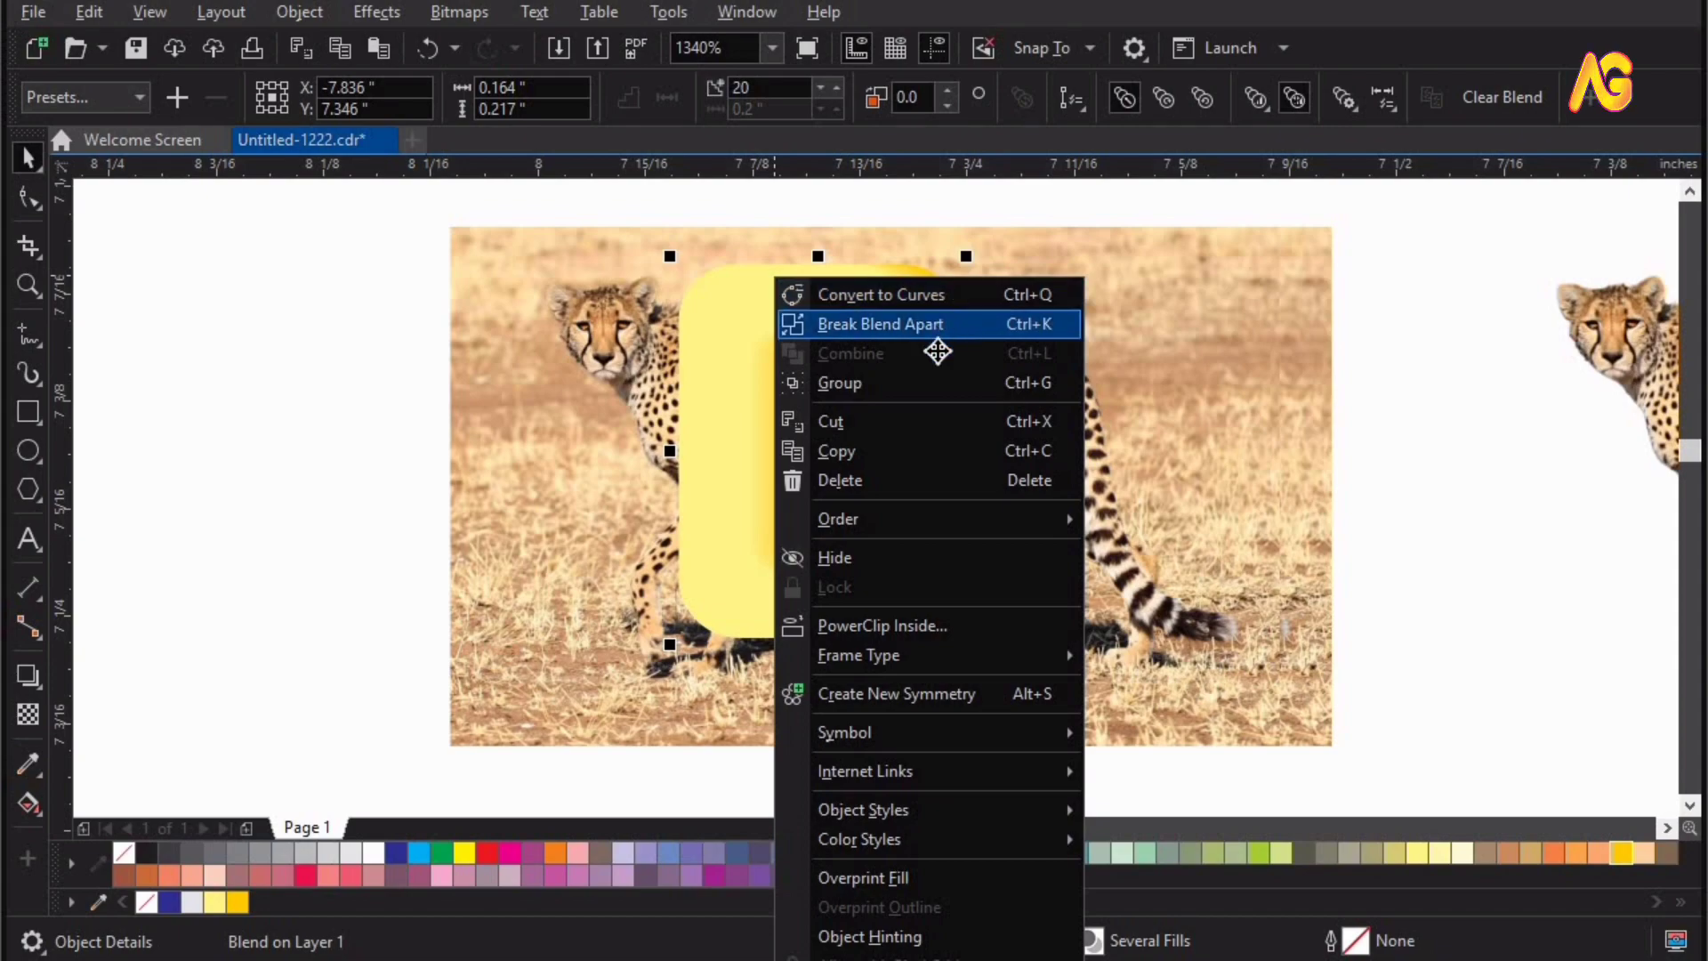
{"action": "left_click", "coordinate": [934, 324]}
{"action": "left_click", "coordinate": [1430, 380]}
{"action": "left_click_drag", "start_coordinate": [762, 295], "coordinate": [435, 365]}
{"action": "key", "text": "ctrl+z"}
{"action": "key", "text": "ctrl+z"}
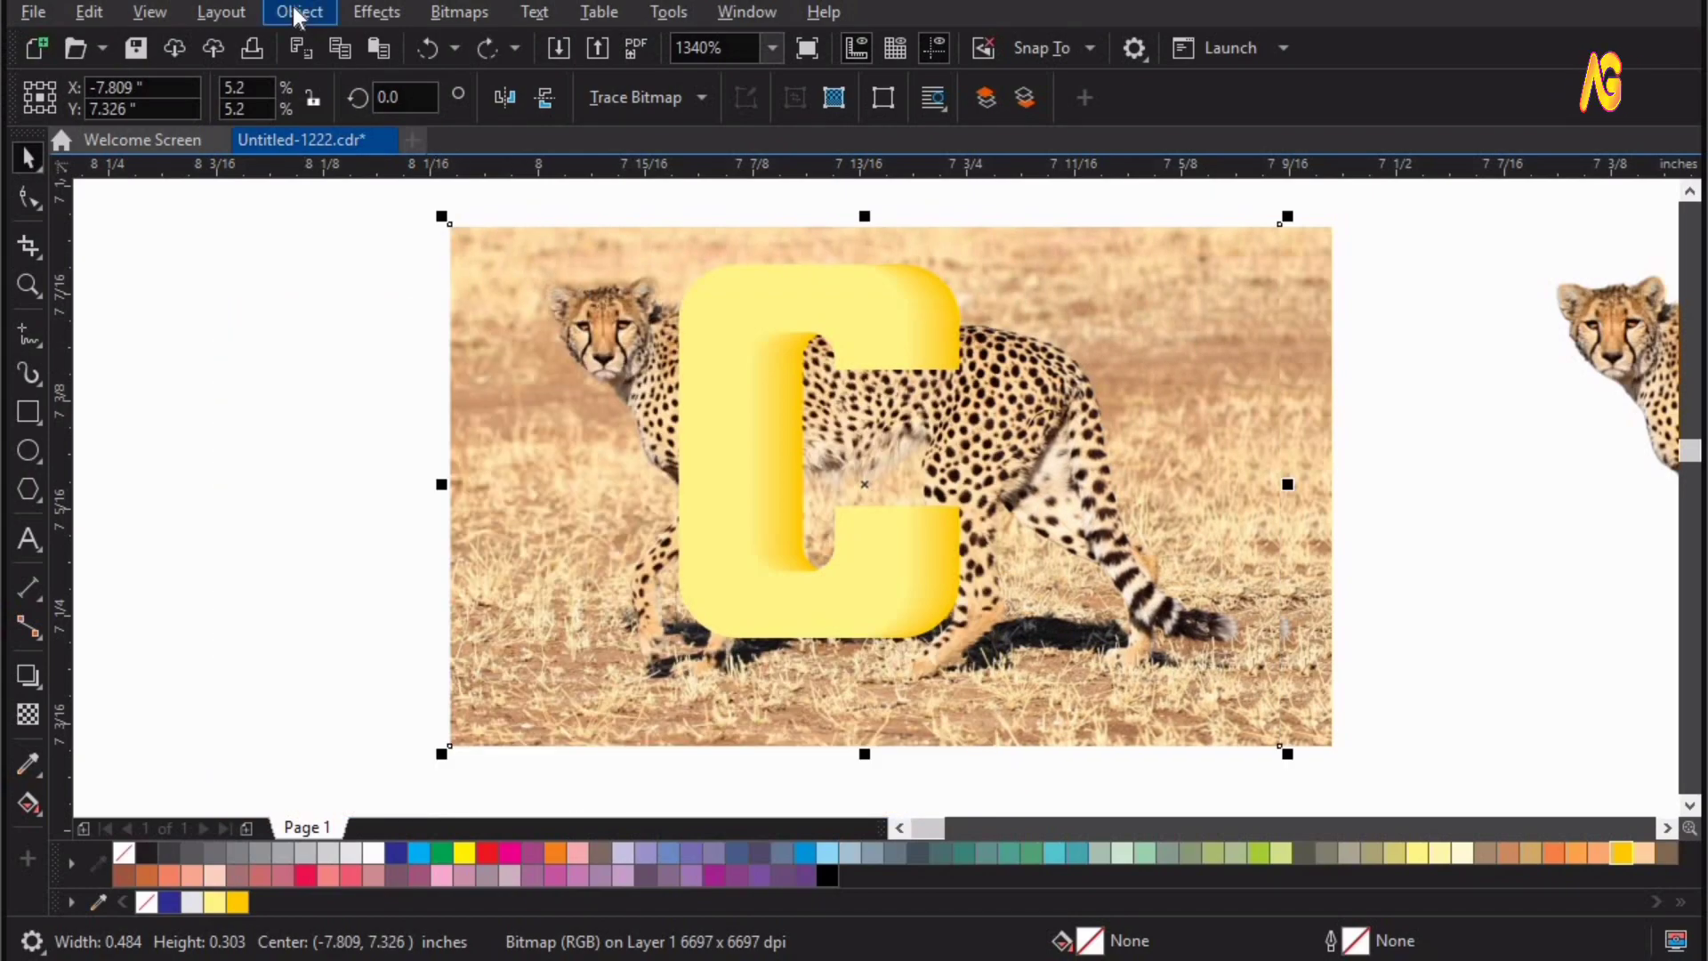
PowerClip the front cheetah photo inside the pale yellow front C
{"action": "left_click", "coordinate": [296, 16]}
{"action": "mouse_move", "coordinate": [336, 114]}
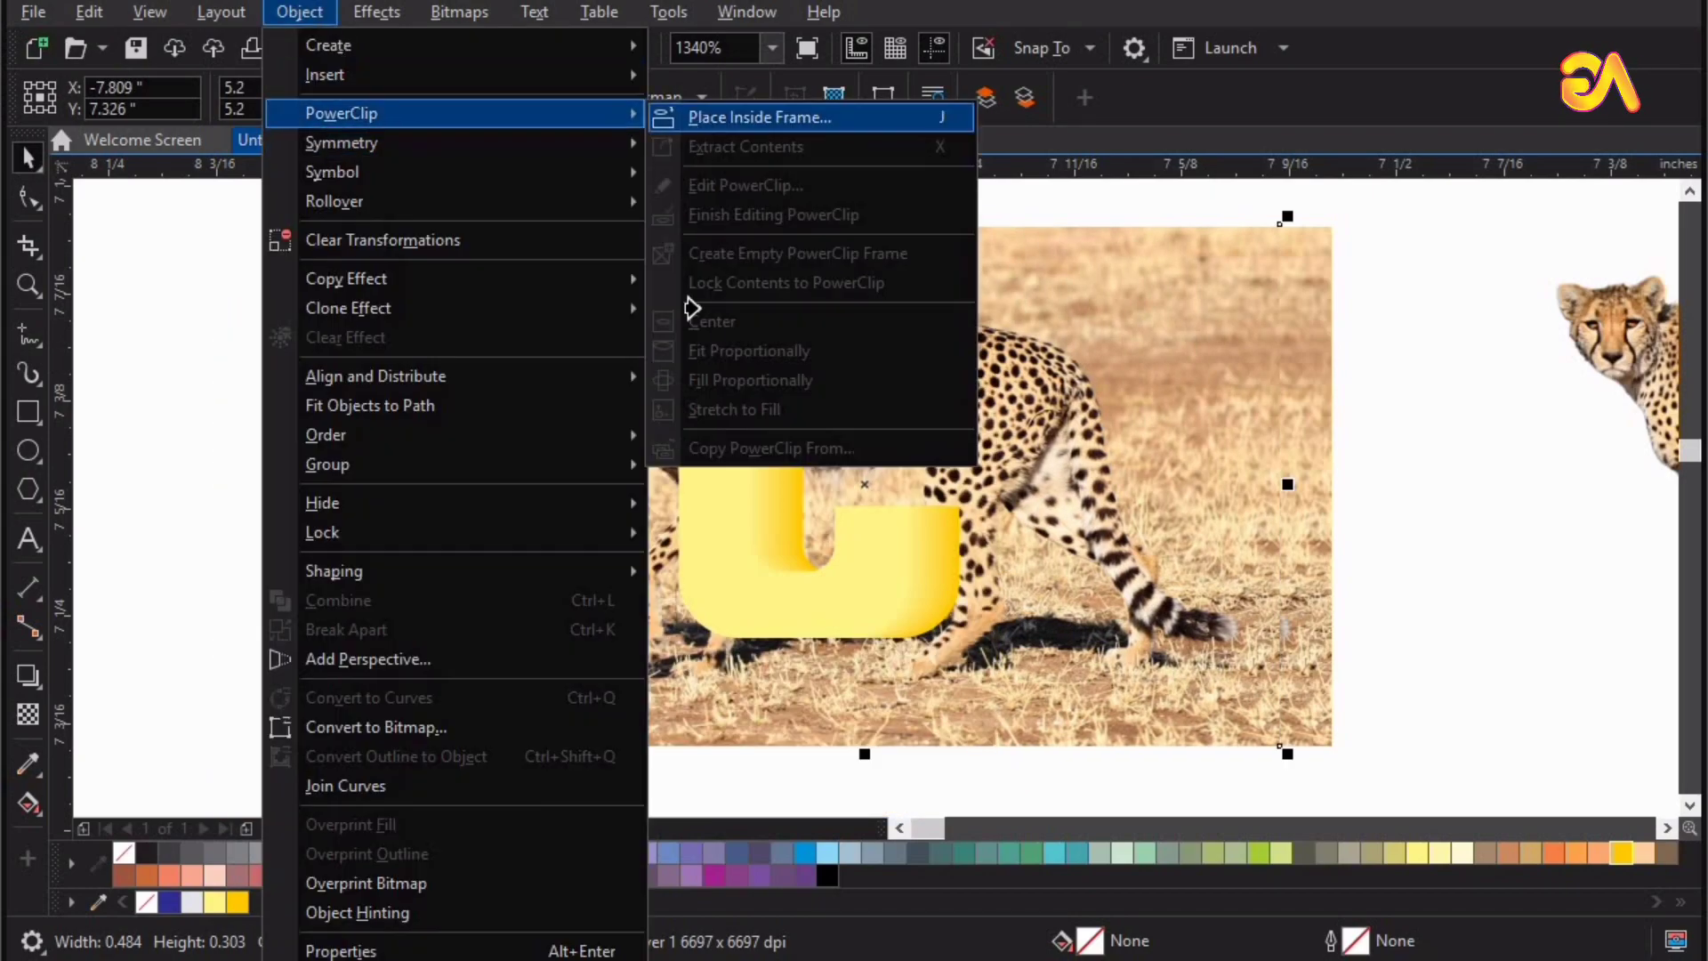
{"action": "left_click", "coordinate": [740, 292]}
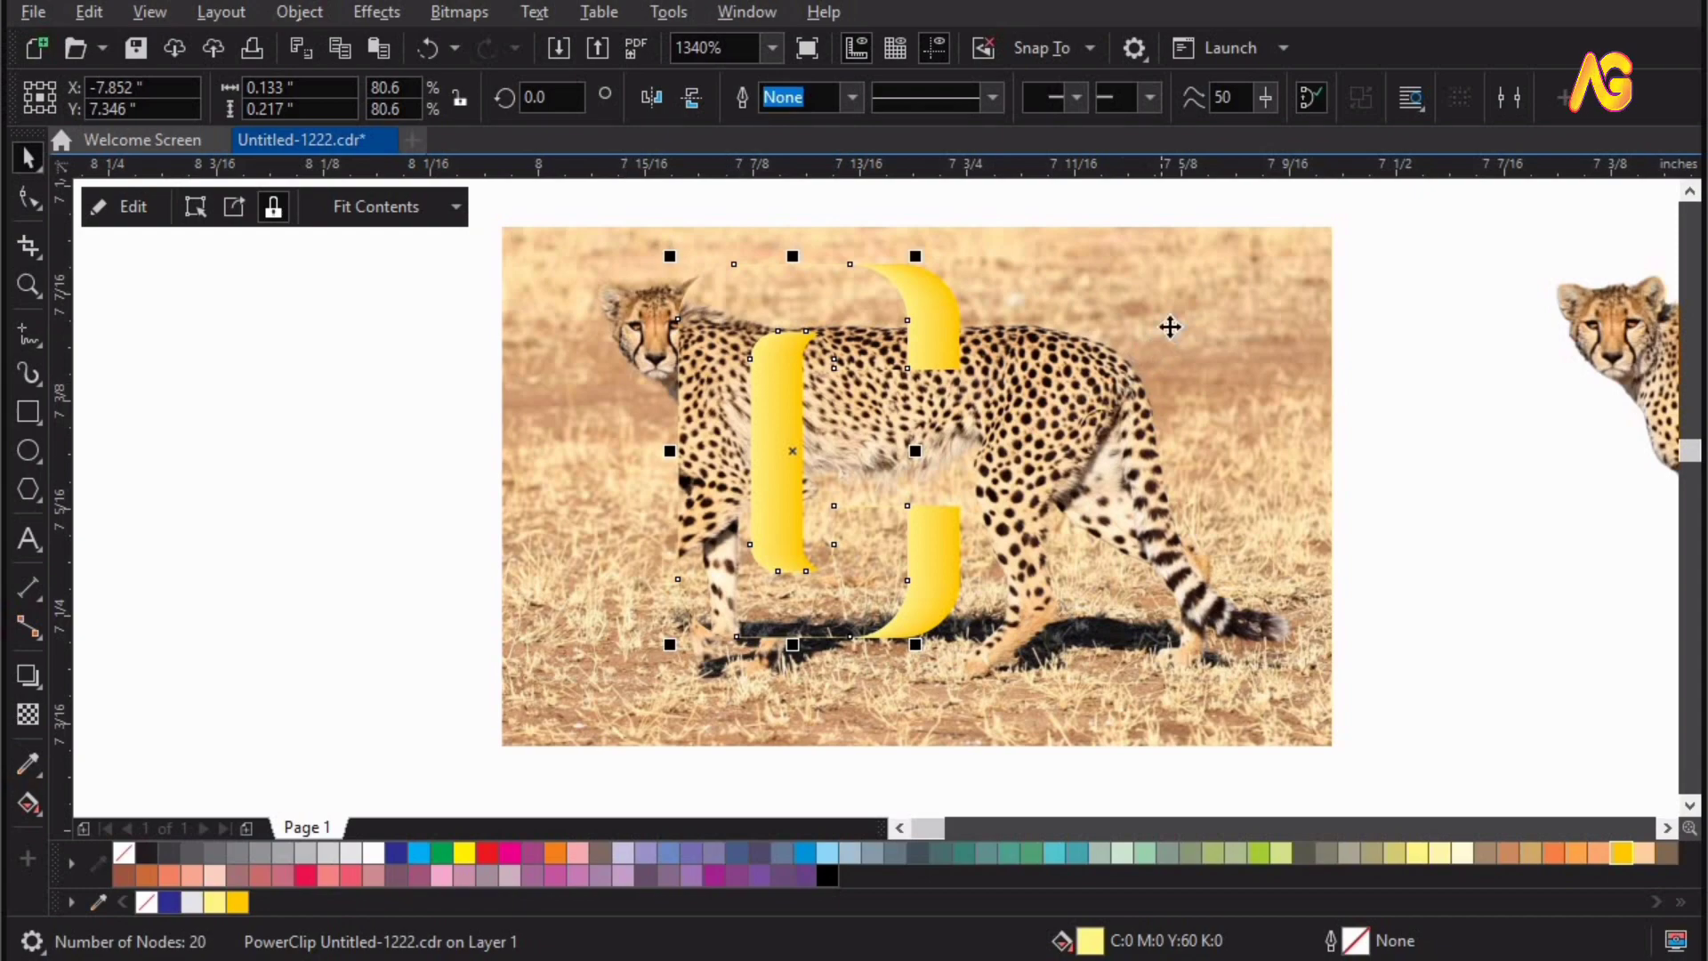
PowerClip the remaining cheetah photo inside the group of intermediate blend shapes
{"action": "left_click", "coordinate": [1102, 297]}
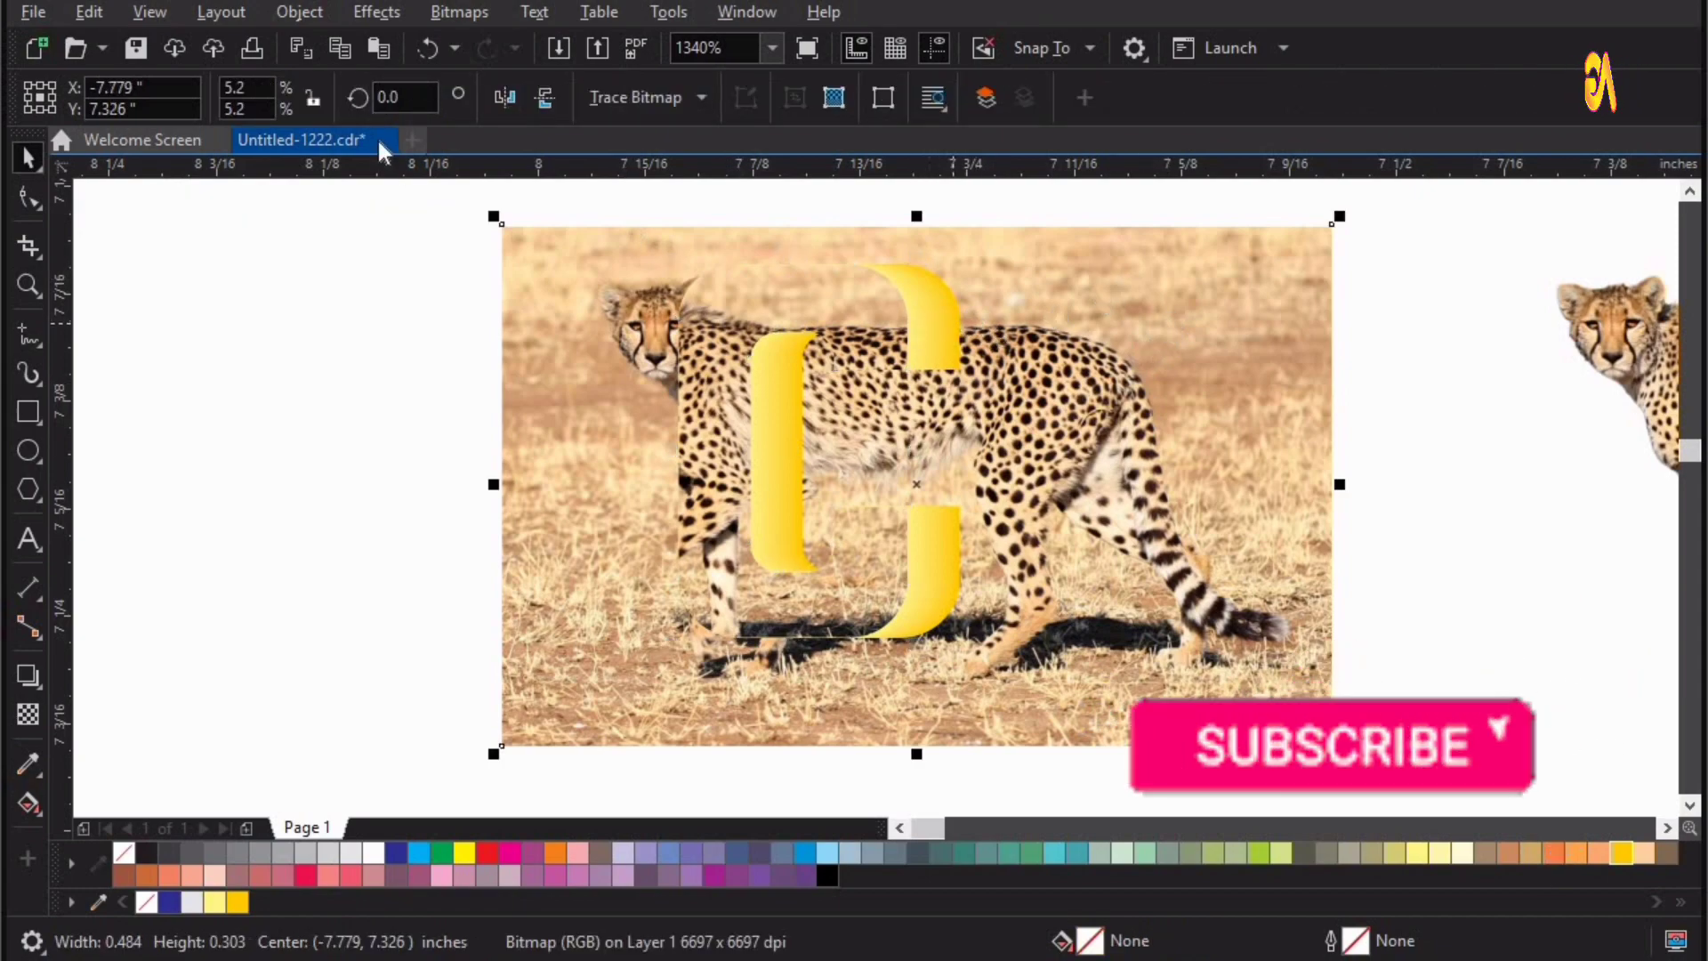
{"action": "left_click", "coordinate": [300, 13]}
{"action": "mouse_move", "coordinate": [338, 113]}
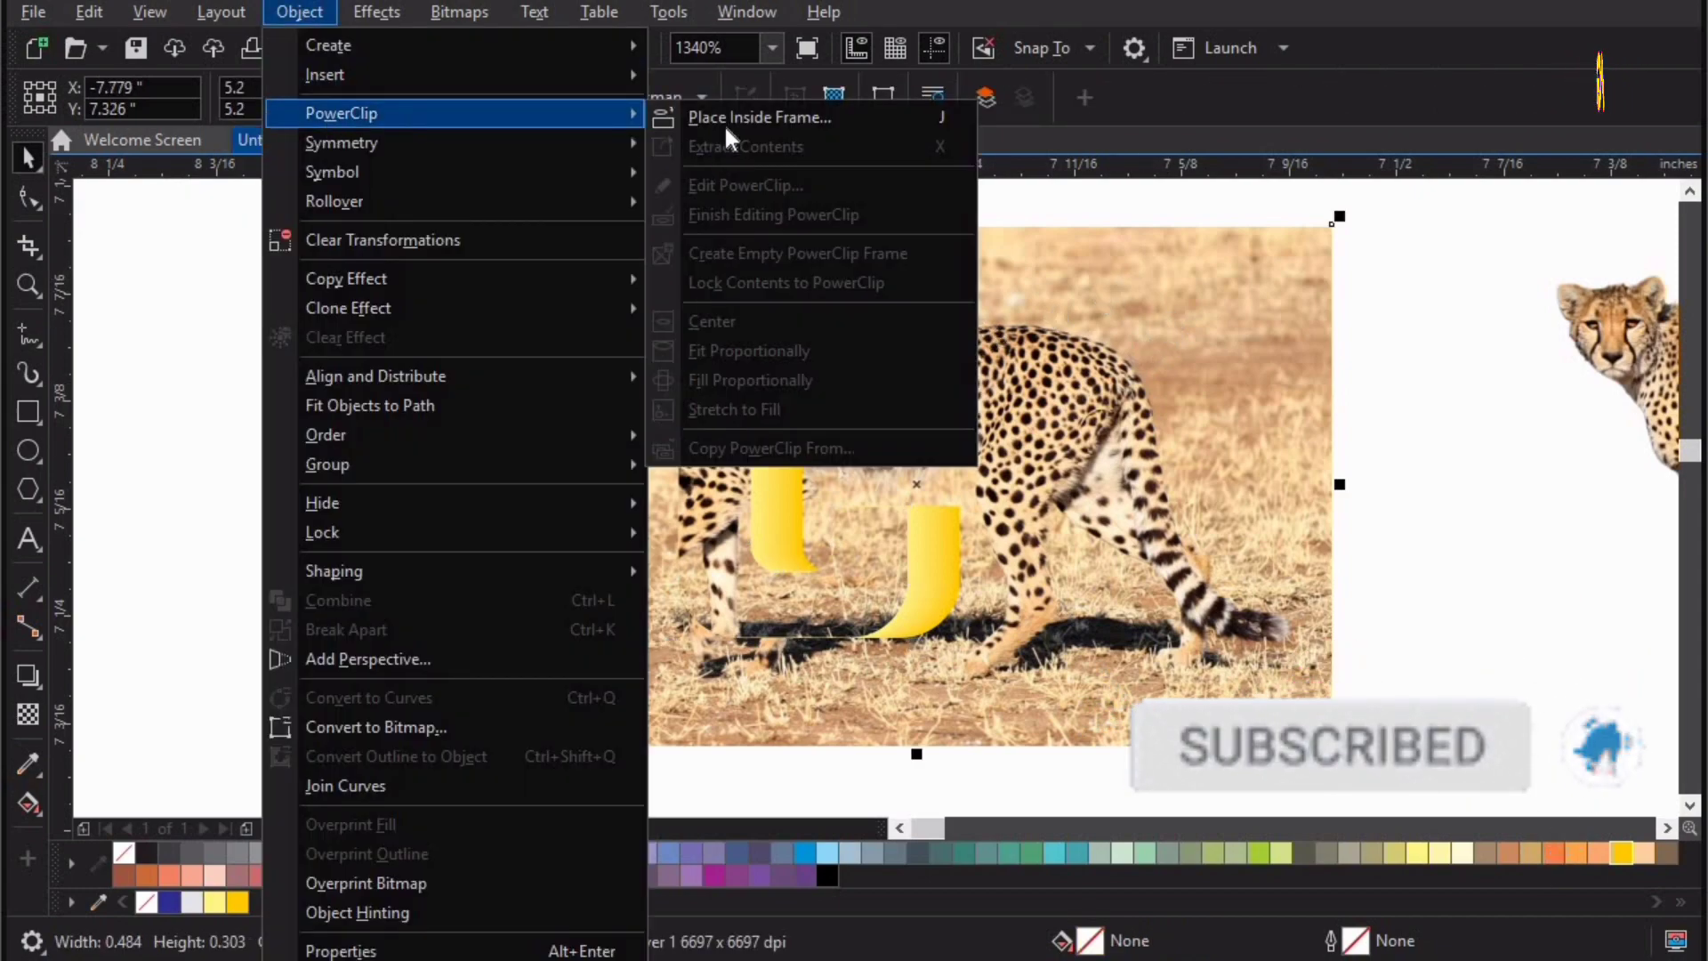
{"action": "left_click", "coordinate": [758, 116]}
{"action": "left_click", "coordinate": [932, 336]}
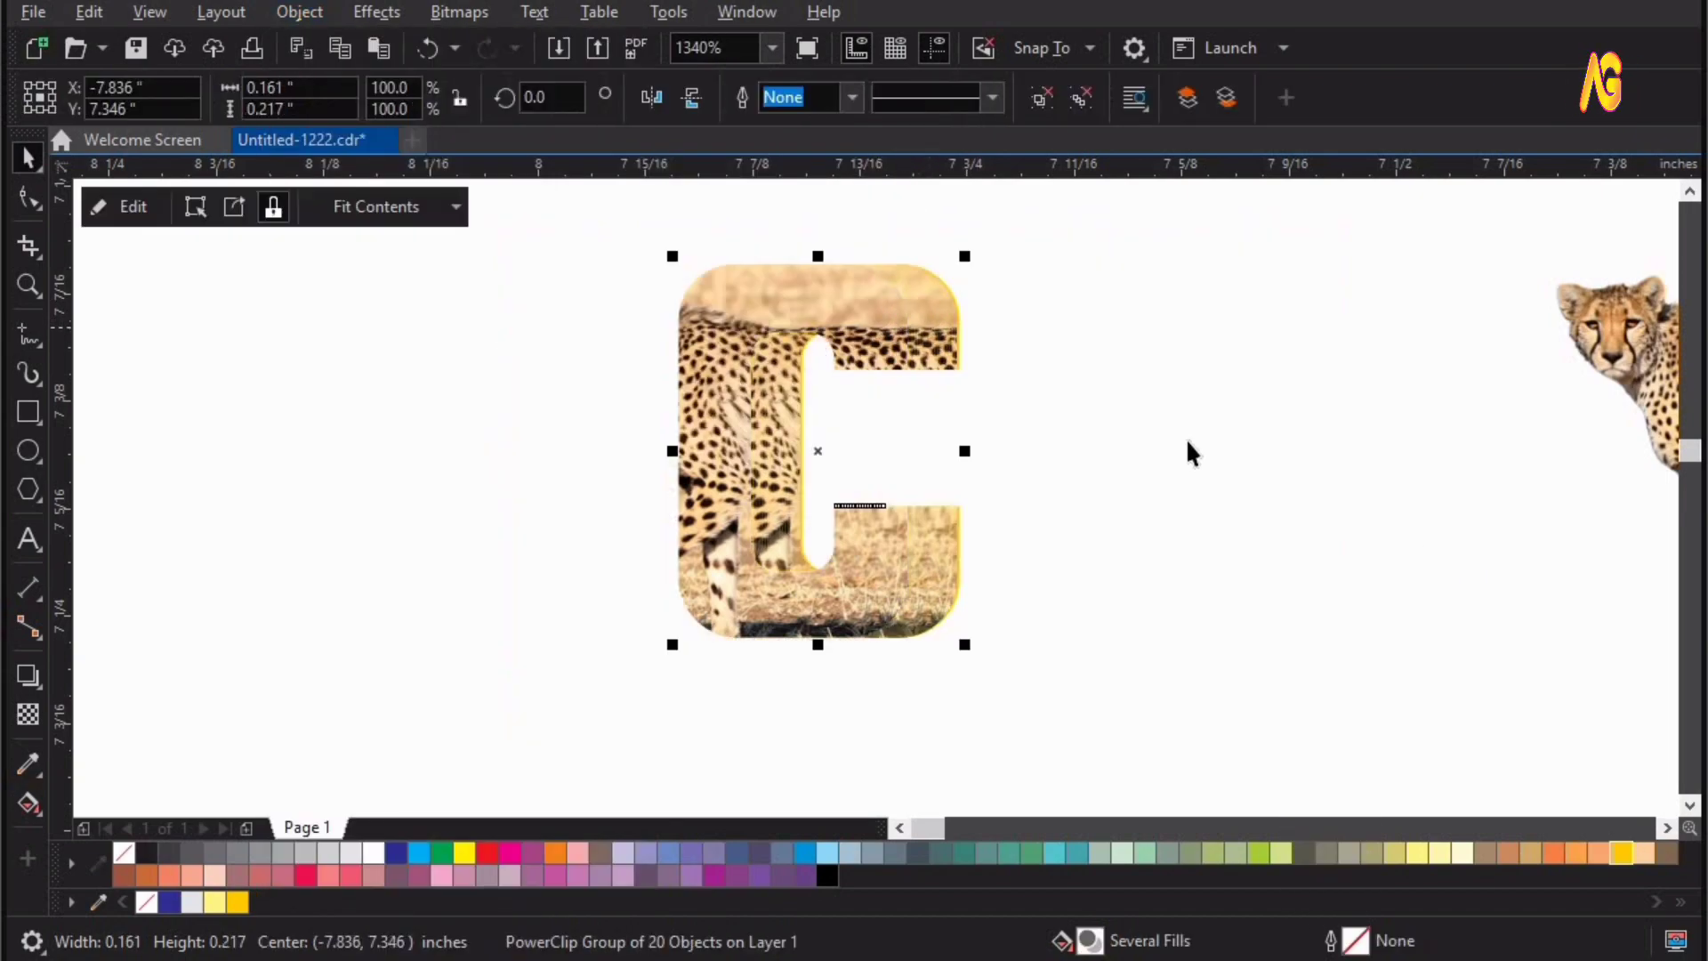
Move the blended photo-filled C closer to the C with the cheetah's head
{"action": "left_click", "coordinate": [1188, 442]}
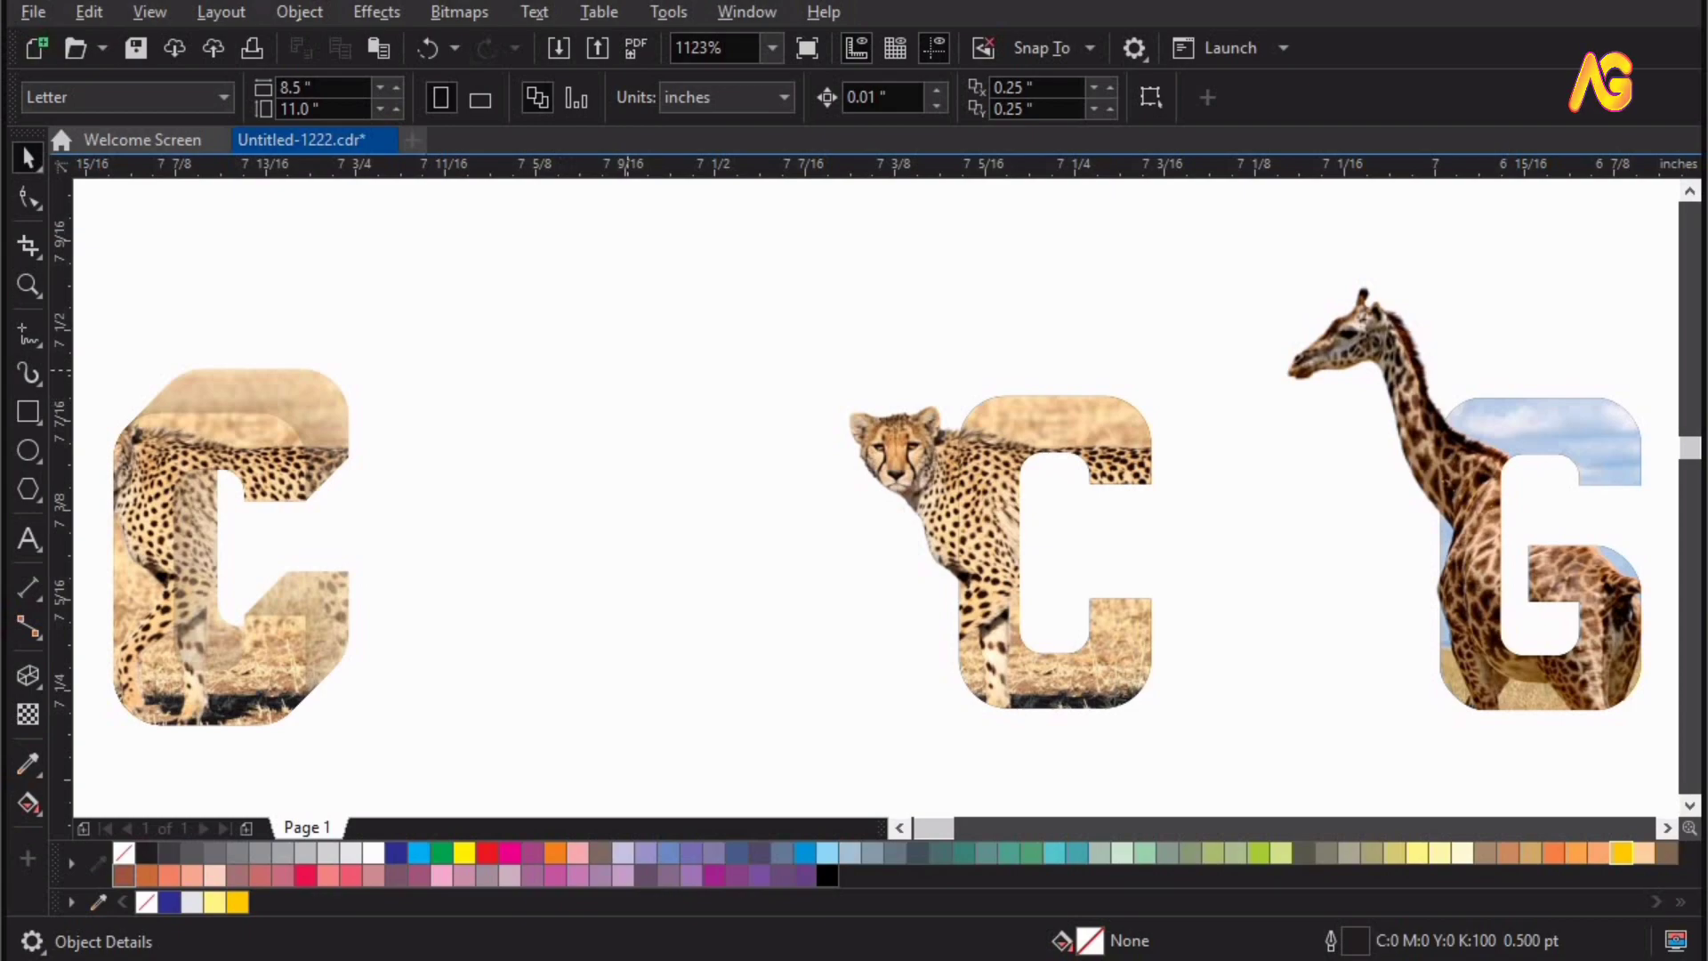
{"action": "left_click_drag", "start_coordinate": [1230, 762], "coordinate": [422, 331]}
{"action": "left_click_drag", "start_coordinate": [2, 847], "coordinate": [195, 747]}
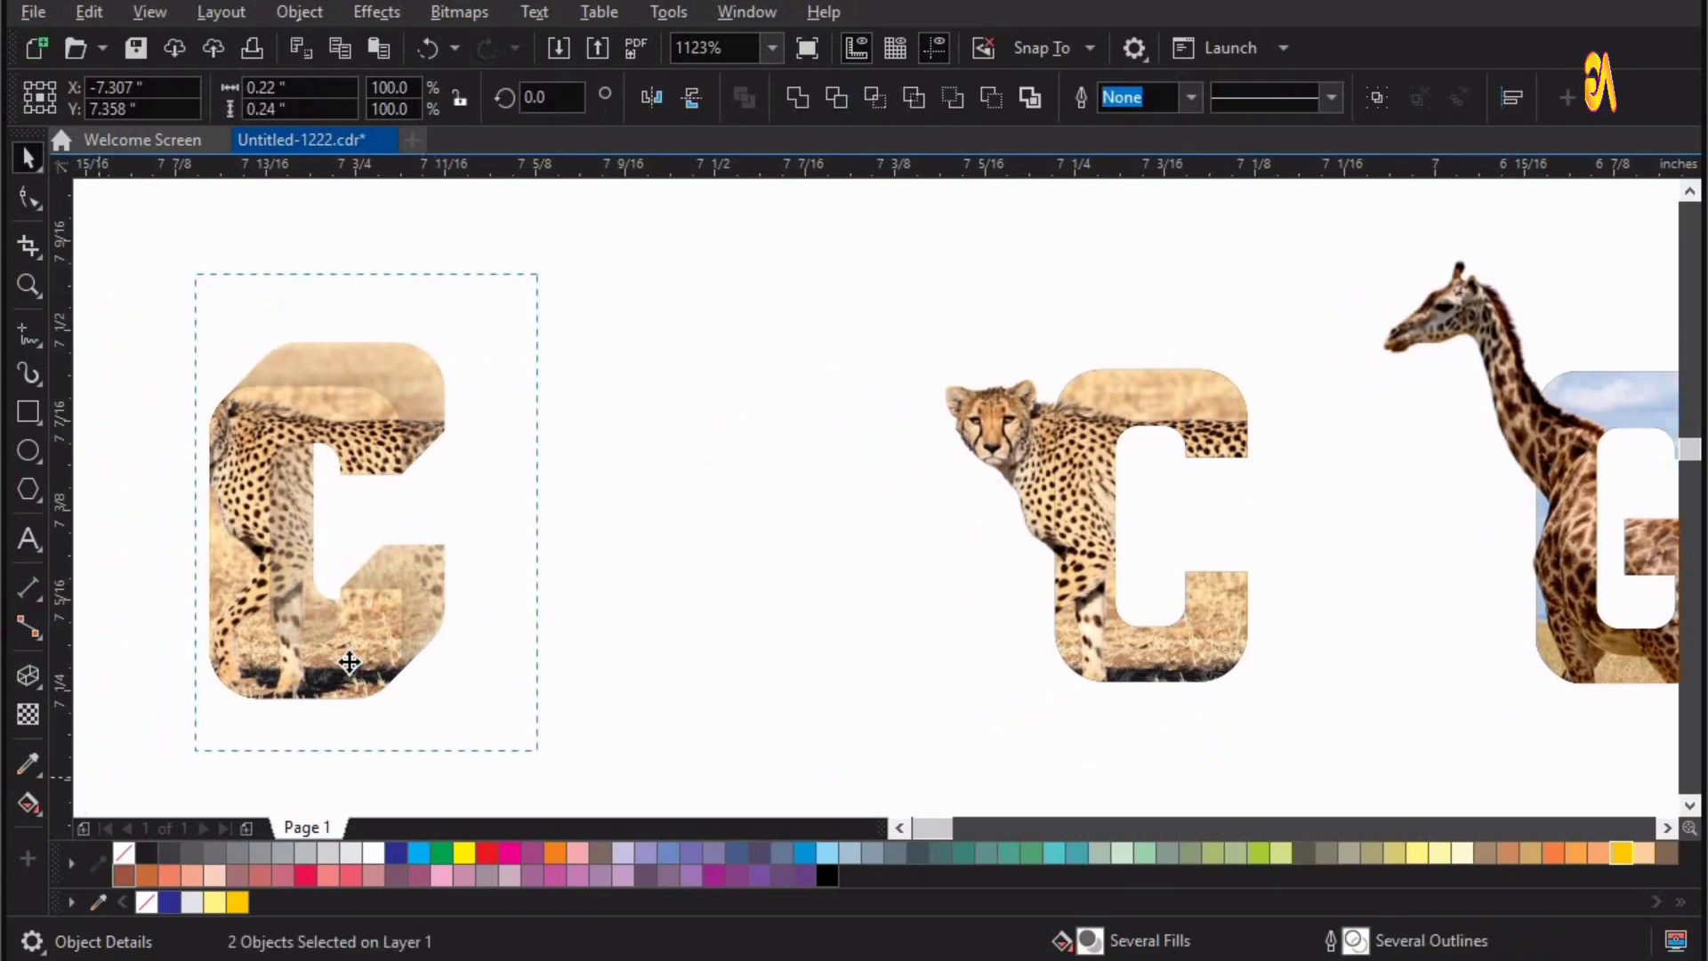
{"action": "left_click_drag", "start_coordinate": [383, 663], "coordinate": [767, 710]}
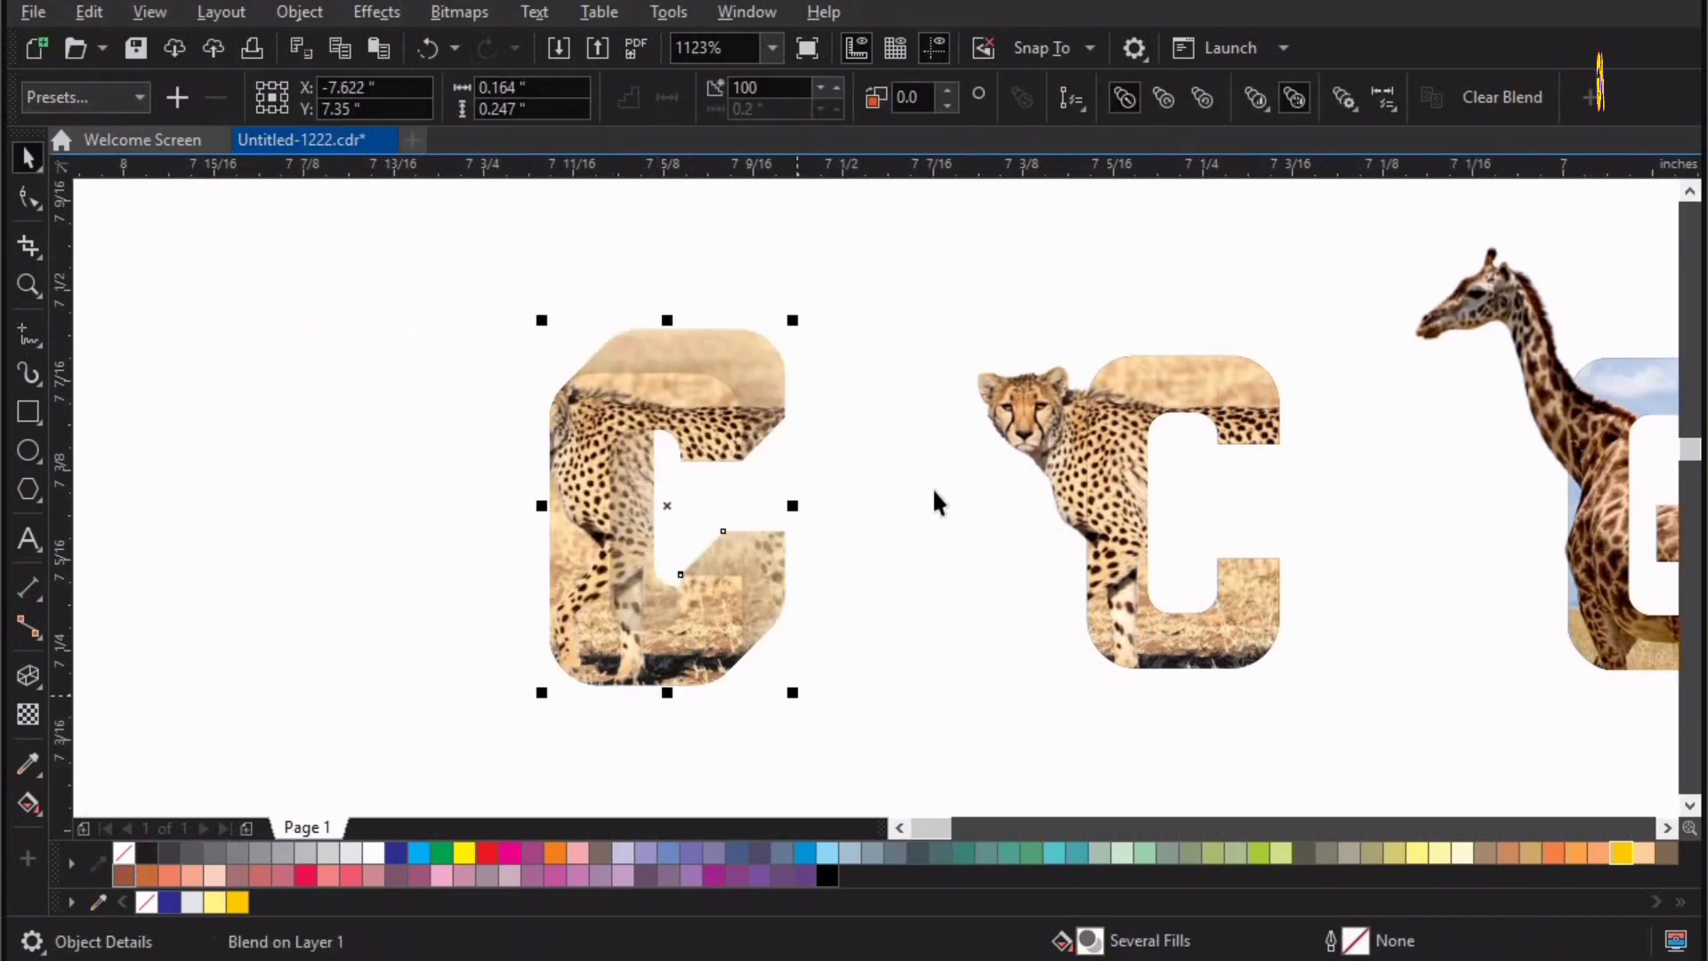
Group the cheetah cut-out with its photo-filled C and place the group over the blended C
{"action": "left_click_drag", "start_coordinate": [1439, 763], "coordinate": [904, 279]}
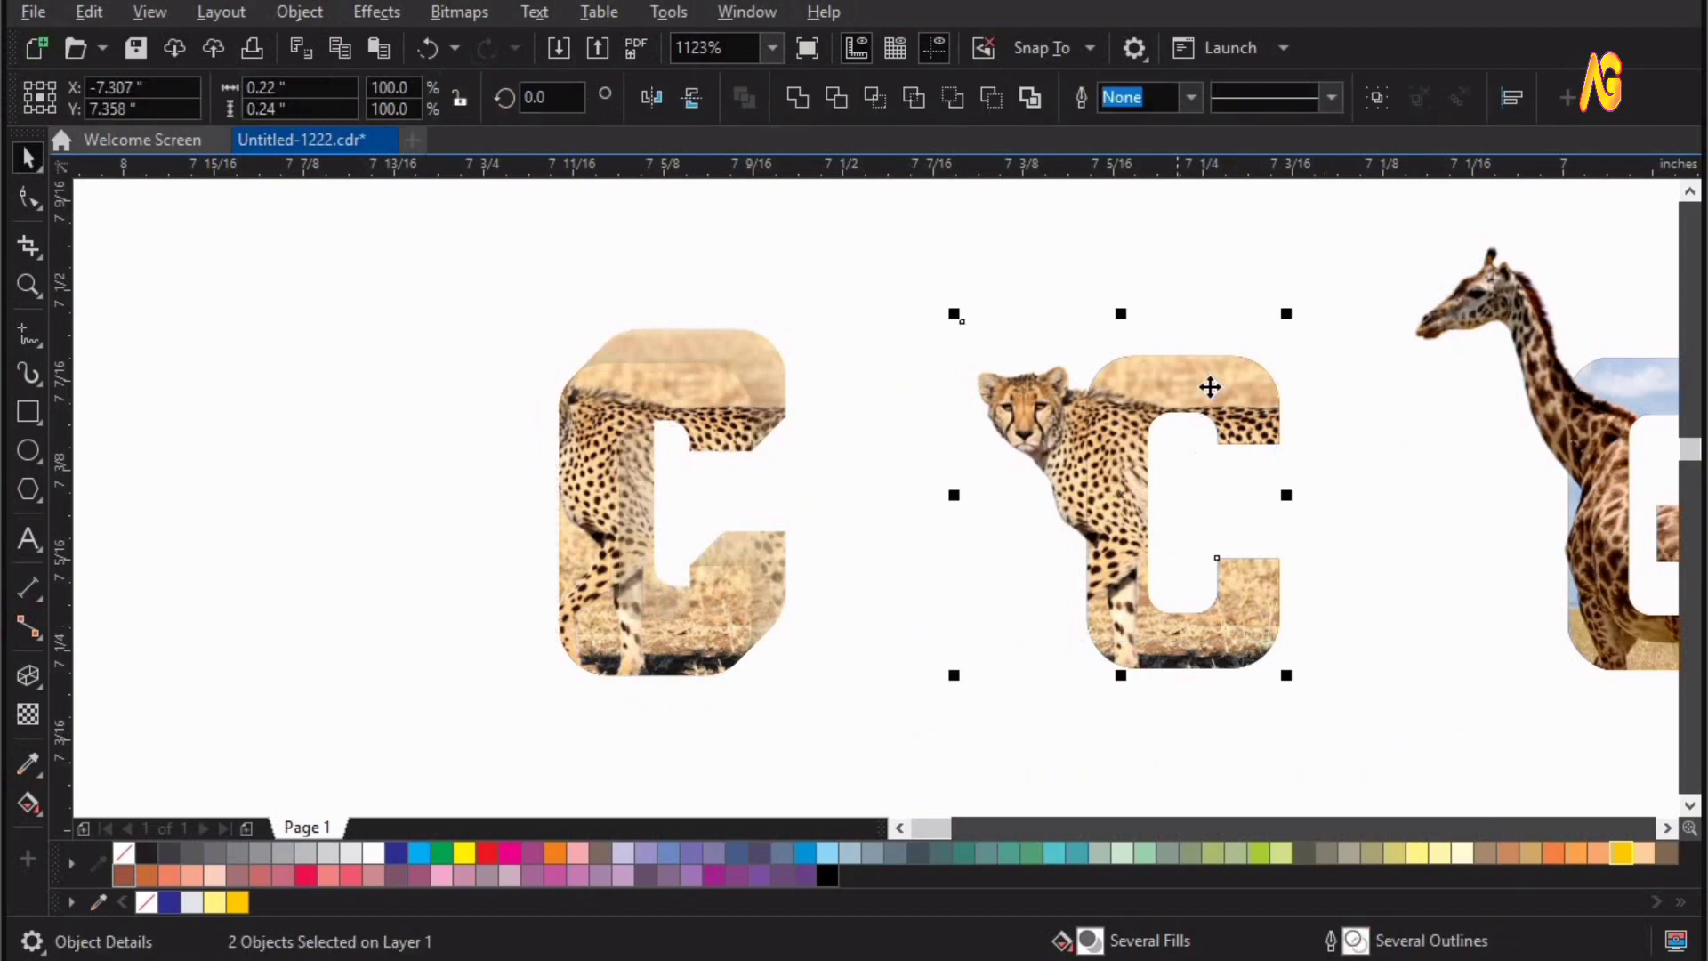
{"action": "key", "text": "ctrl+g"}
{"action": "left_click_drag", "start_coordinate": [714, 387], "coordinate": [644, 385]}
Fine-tune the cheetah group's position so its C lines up with the front face of the blended C
{"action": "key", "text": "z"}
{"action": "left_click_drag", "start_coordinate": [364, 265], "coordinate": [891, 650]}
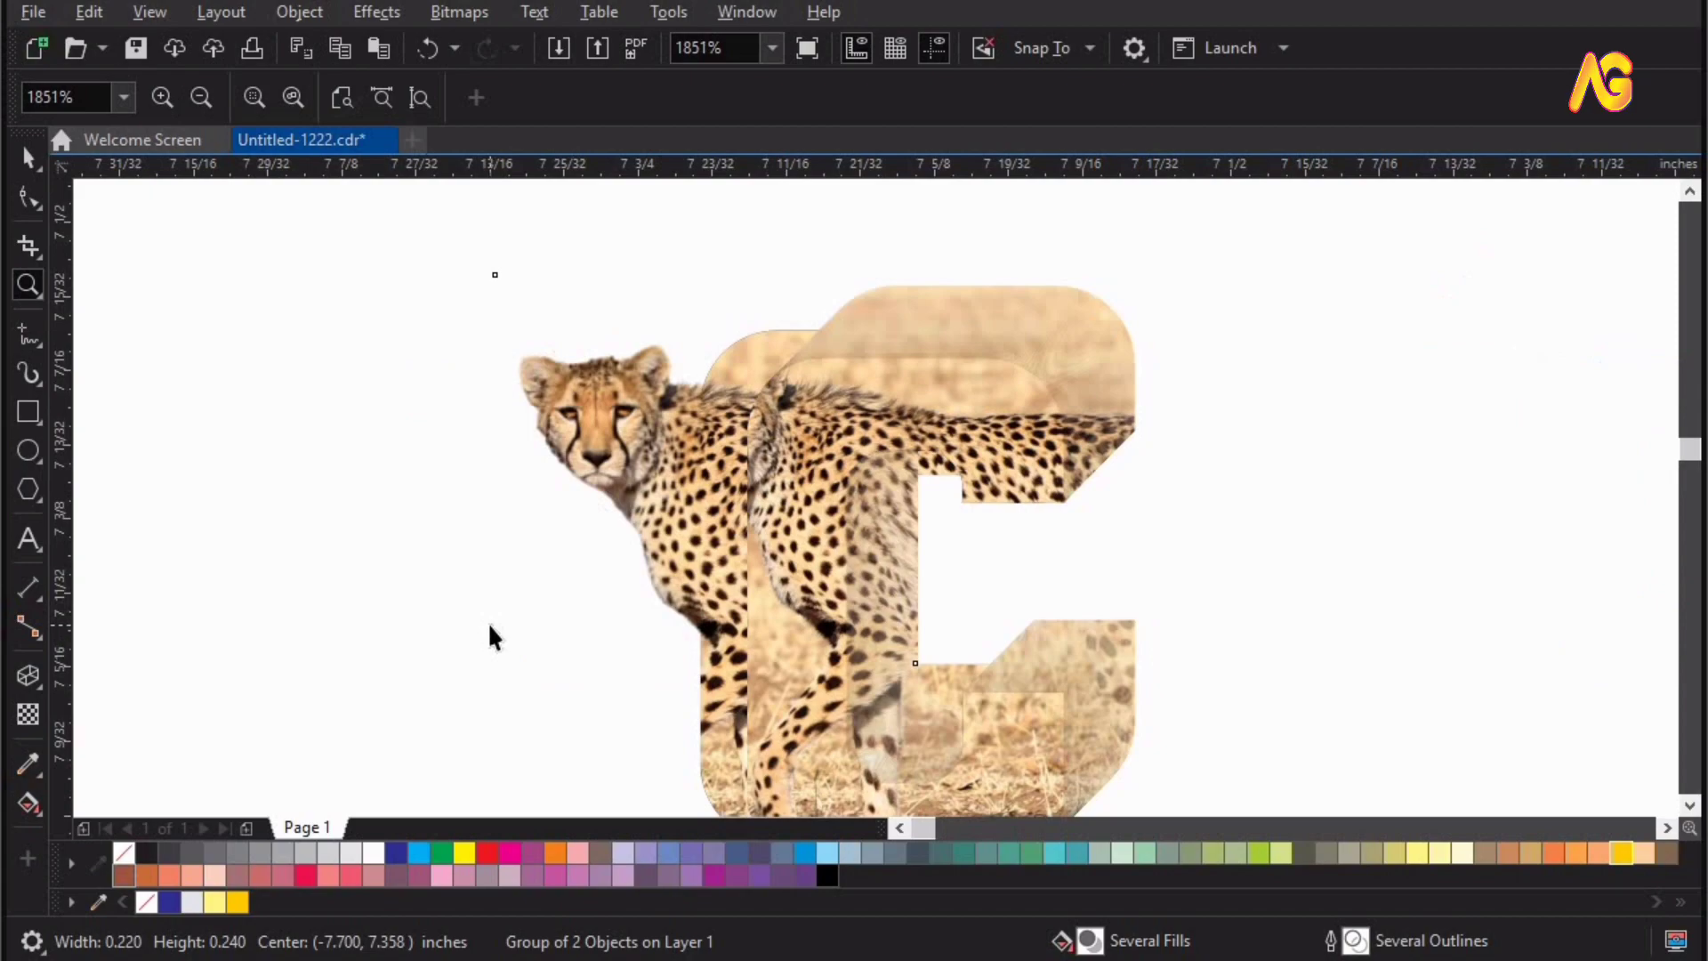
{"action": "key", "text": "space"}
{"action": "left_click_drag", "start_coordinate": [606, 417], "coordinate": [646, 408]}
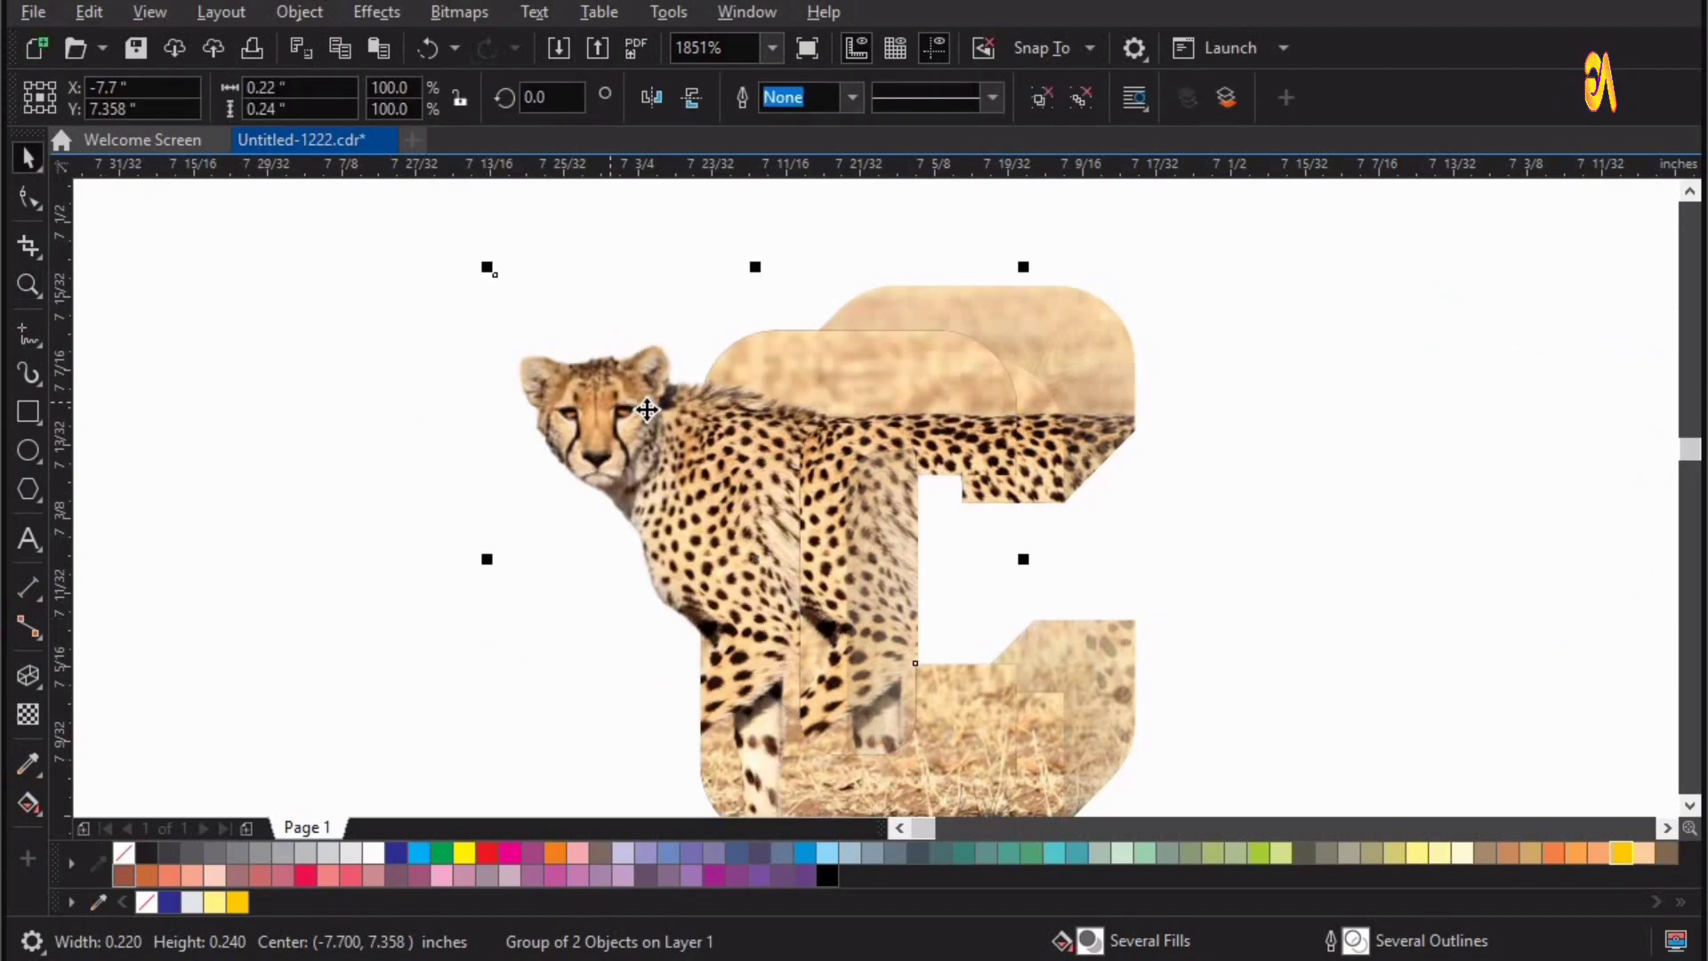
{"action": "left_click_drag", "start_coordinate": [988, 397], "coordinate": [1028, 410]}
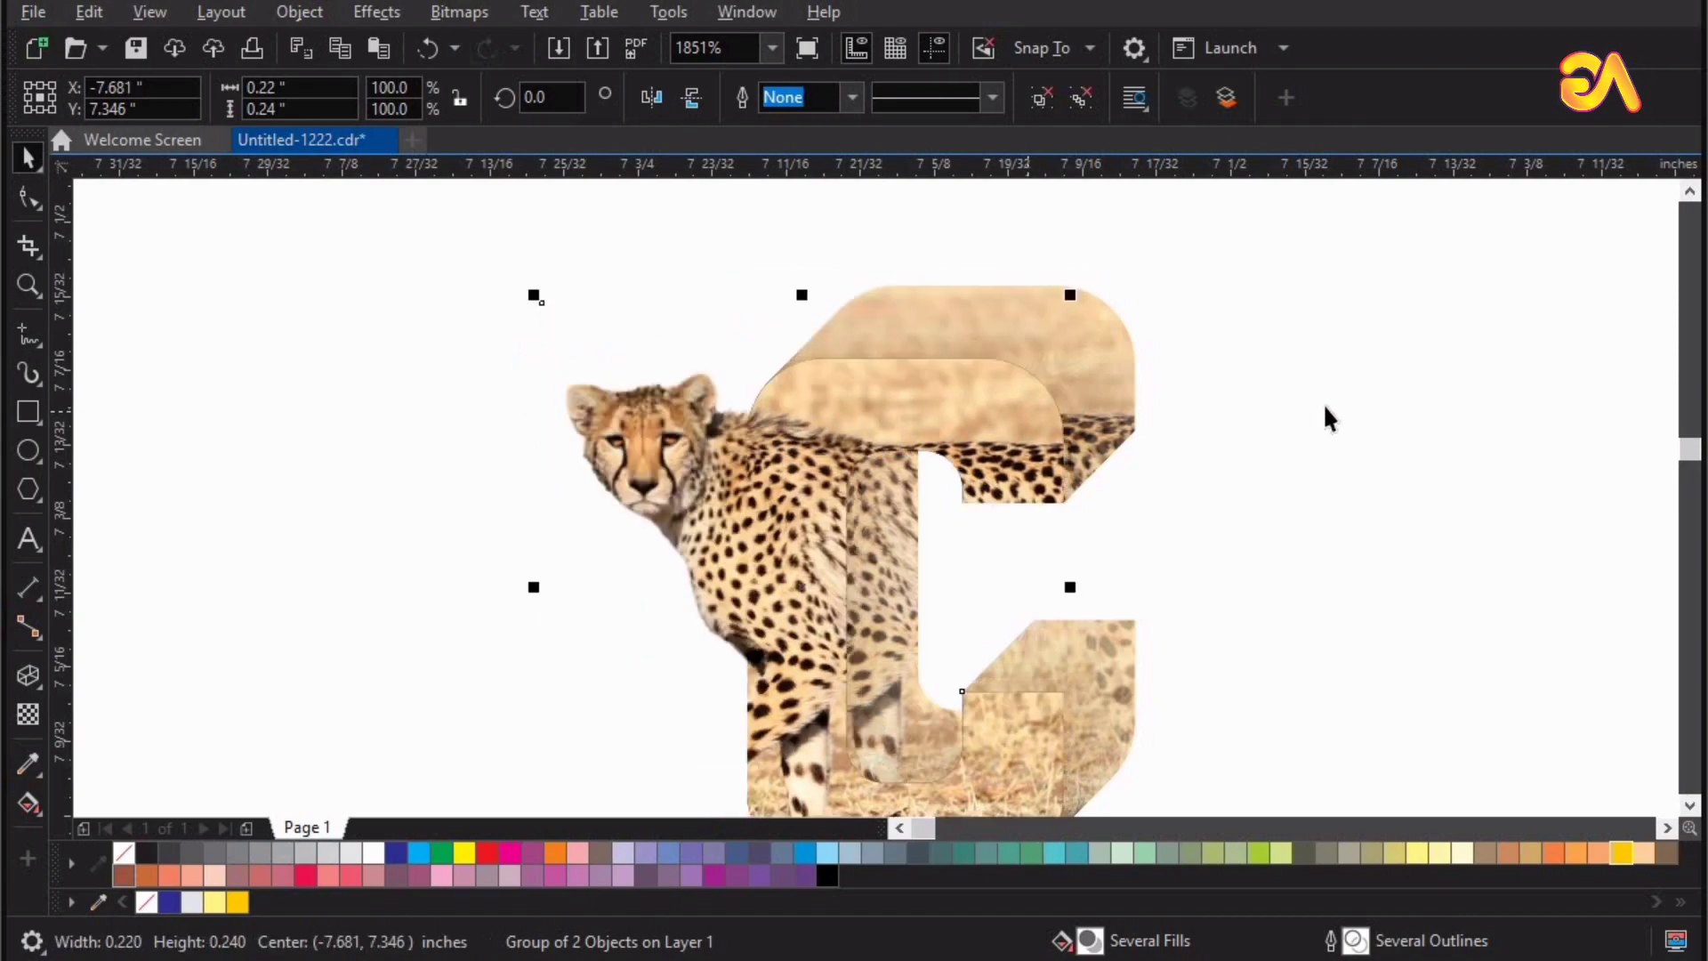
{"action": "left_click", "coordinate": [1324, 409]}
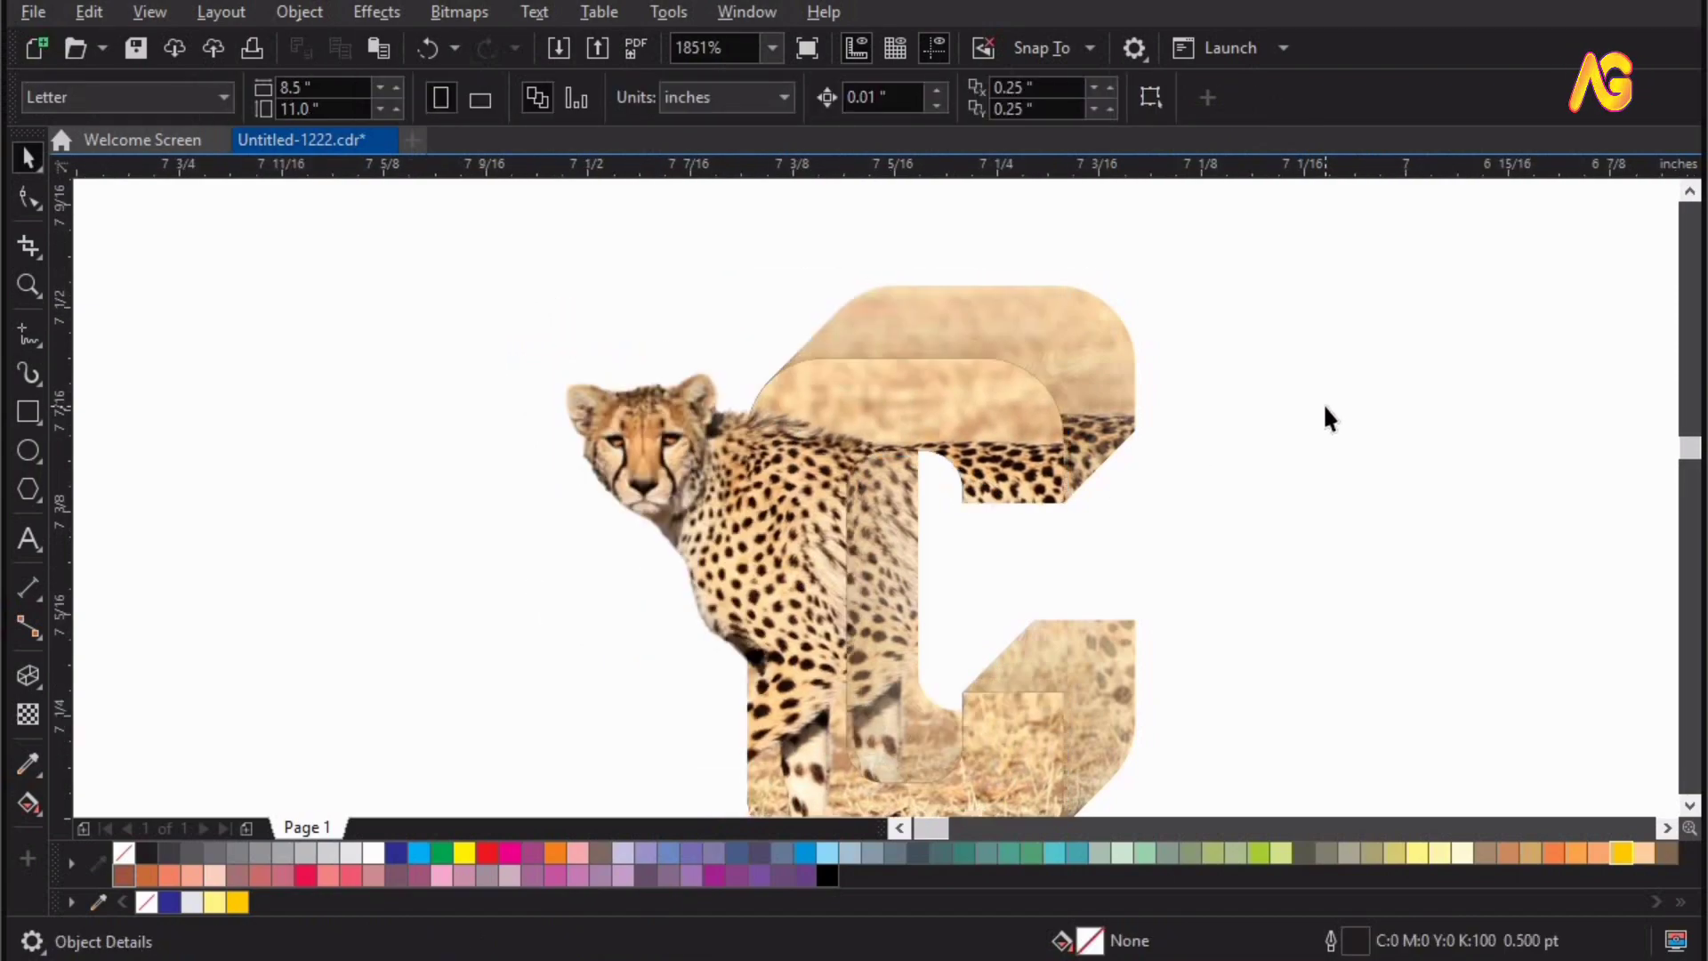
Move the giraffe and its photo-filled G together closer to the finished cheetah C
{"action": "scroll", "coordinate": [1046, 522], "scroll_direction": "down", "scroll_amount": 2}
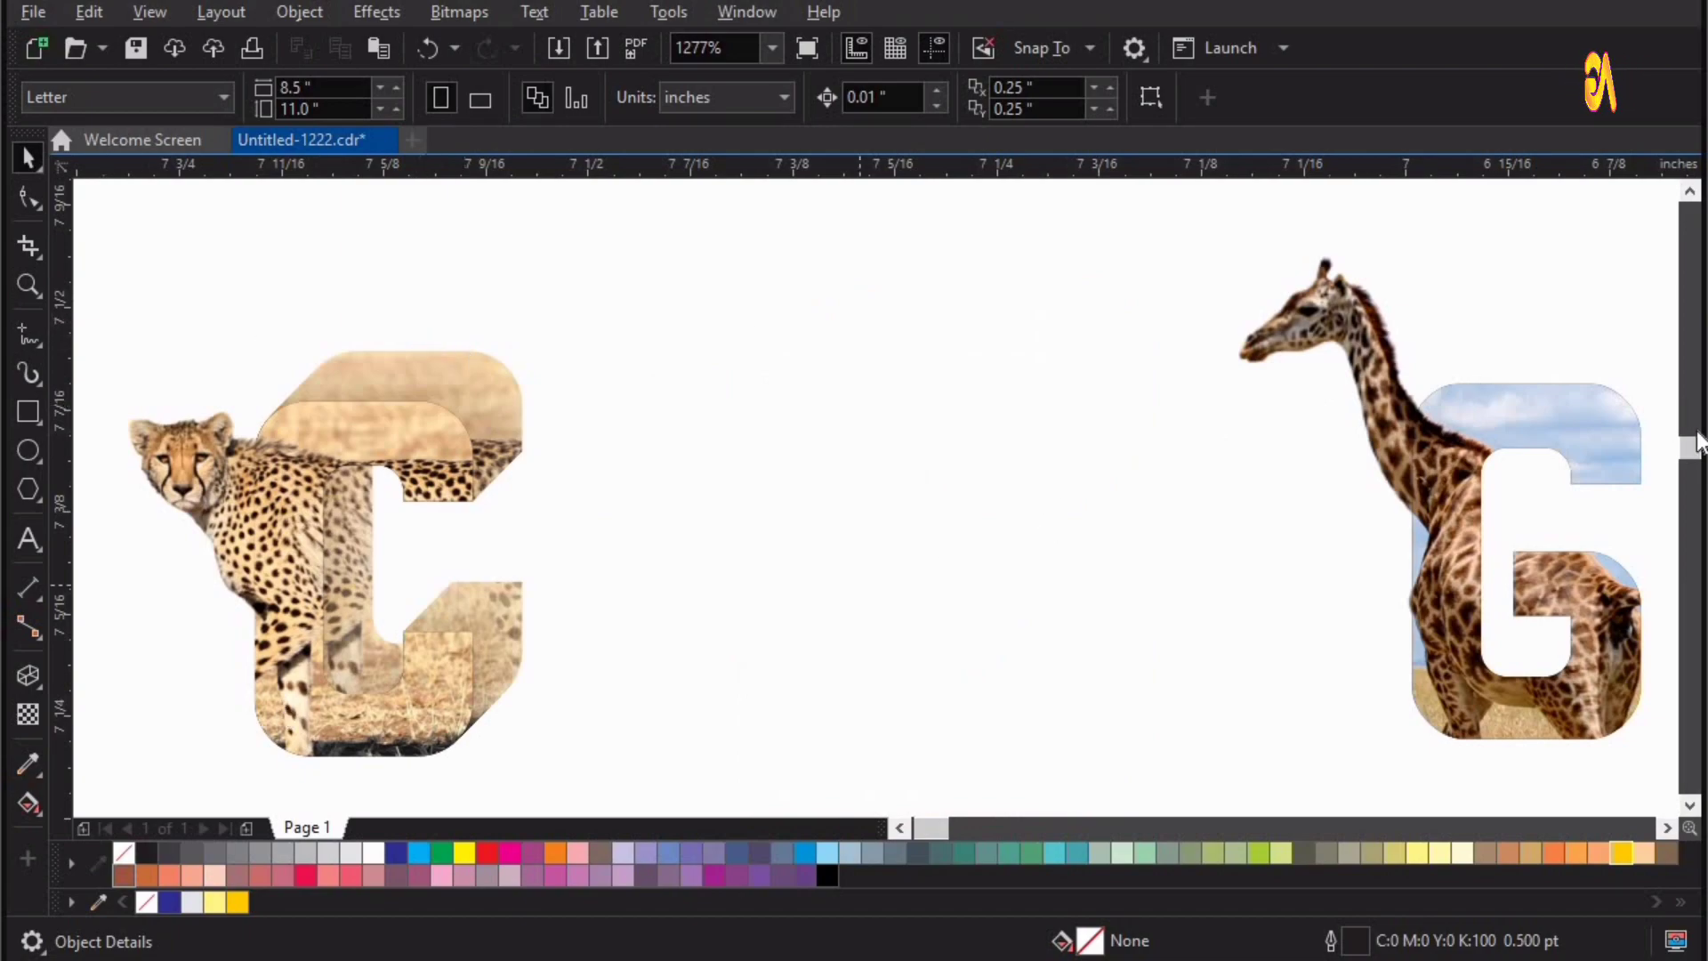
{"action": "left_click_drag", "start_coordinate": [1190, 225], "coordinate": [1703, 841]}
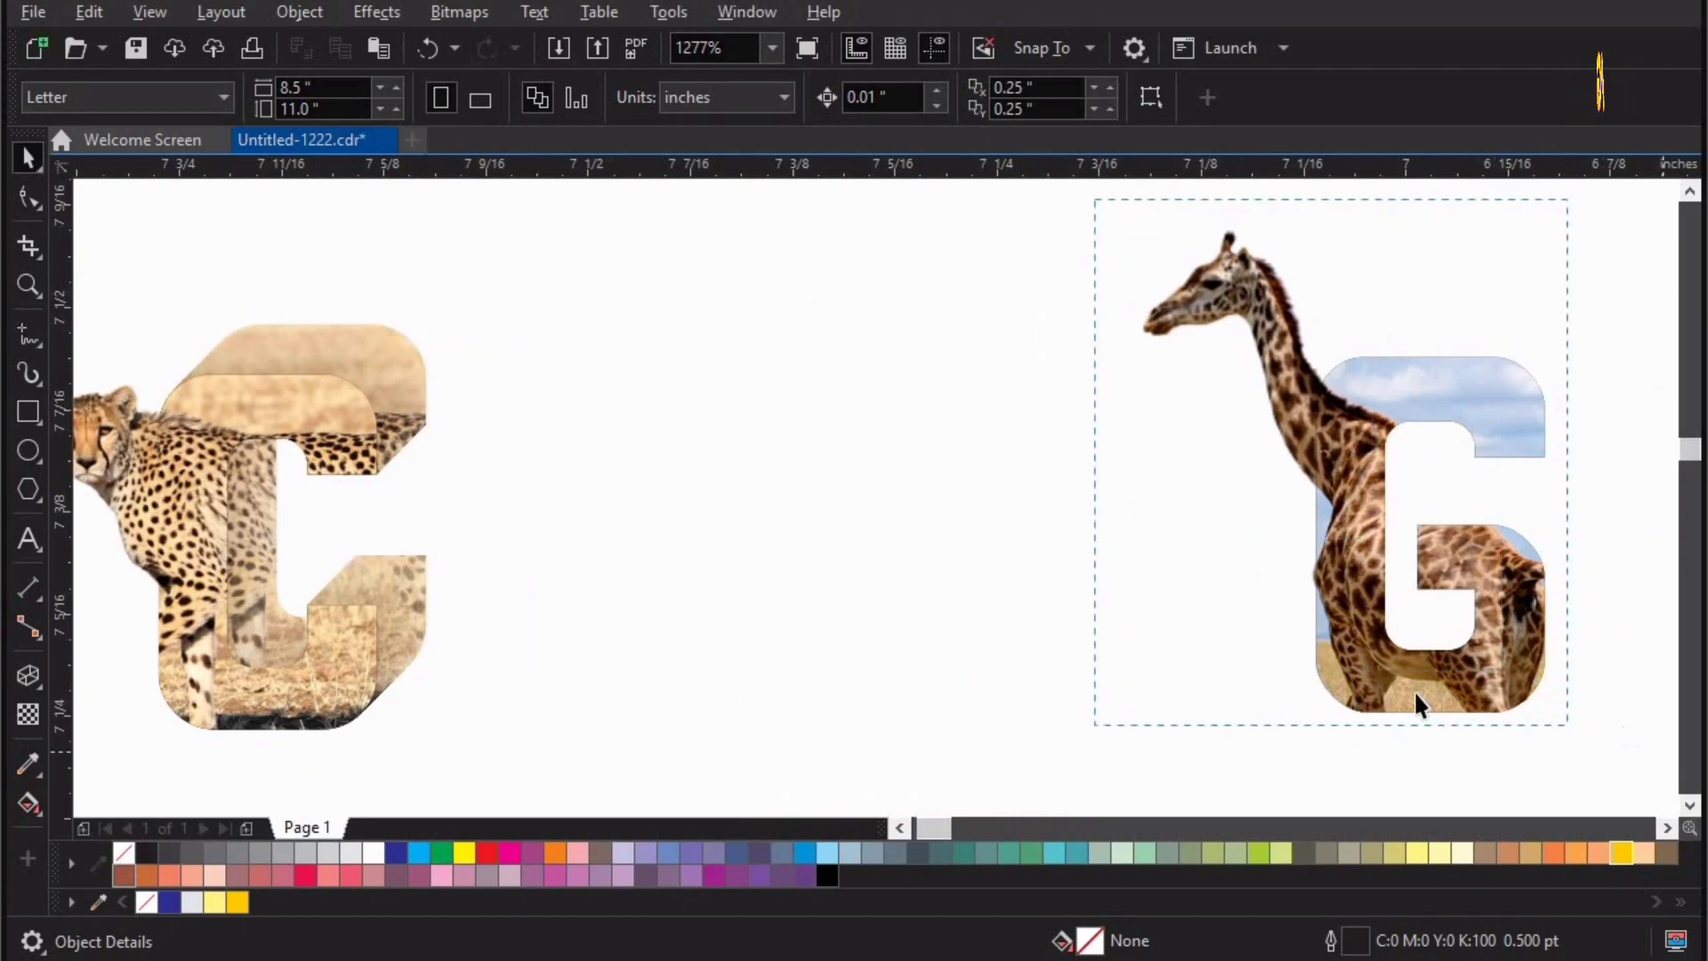
{"action": "left_click_drag", "start_coordinate": [1445, 662], "coordinate": [1040, 716]}
{"action": "left_click", "coordinate": [1327, 555]}
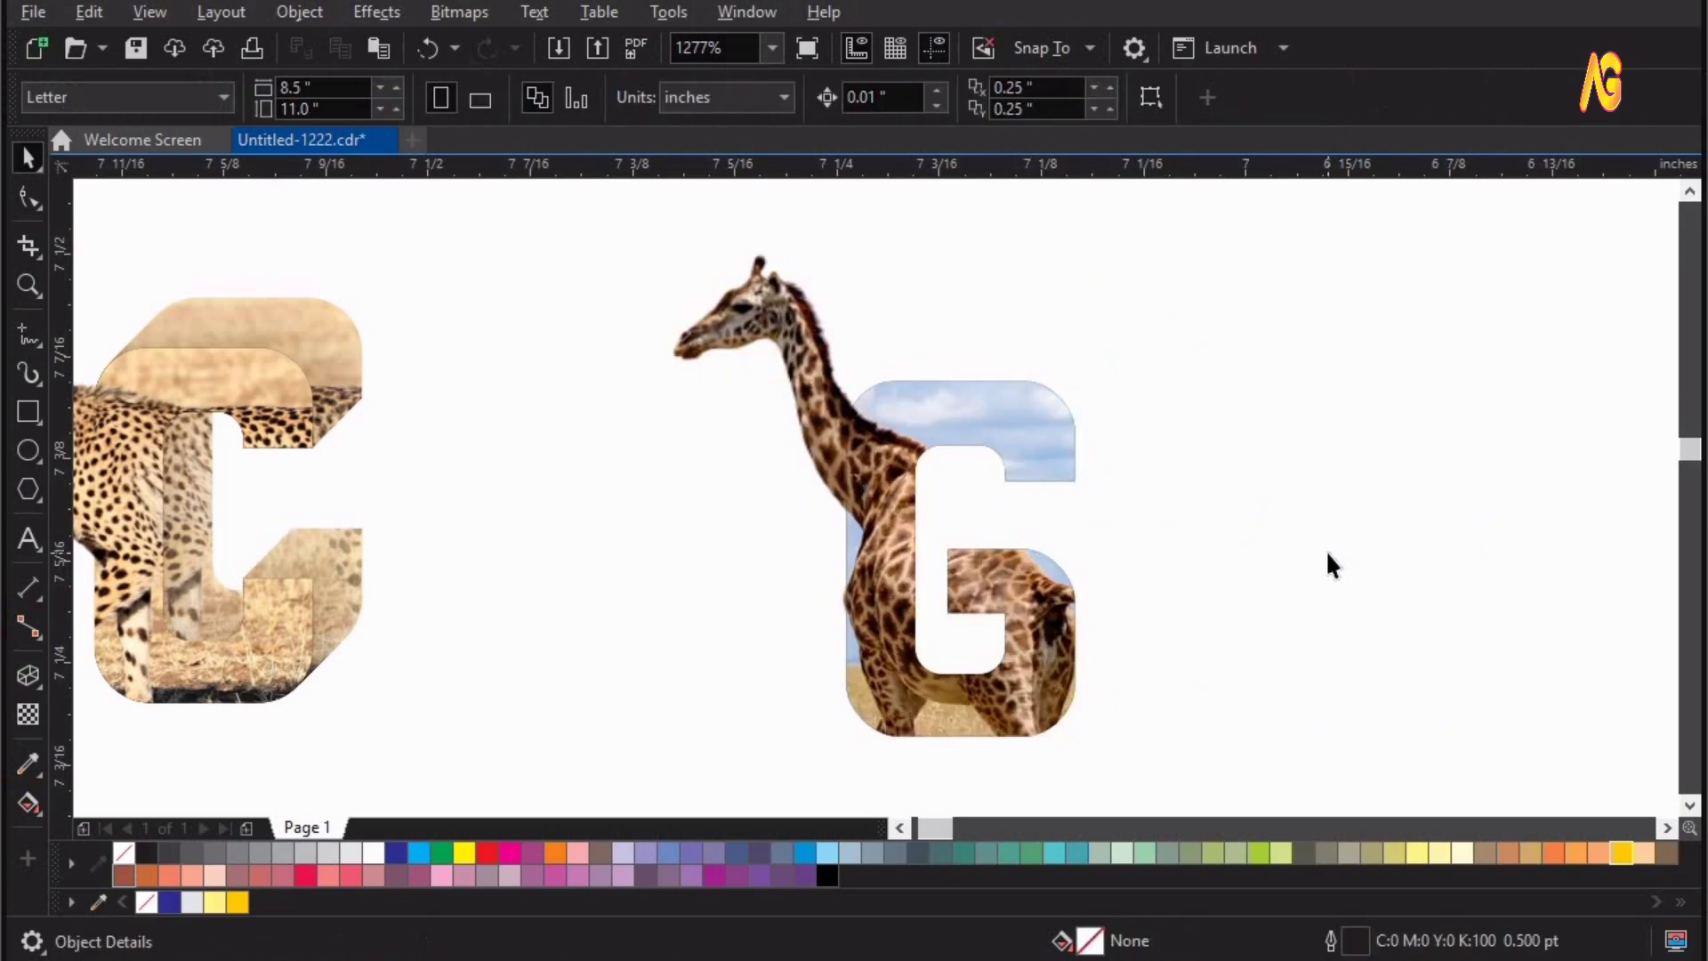
{"action": "scroll", "coordinate": [1294, 555], "scroll_direction": "up", "scroll_amount": 1}
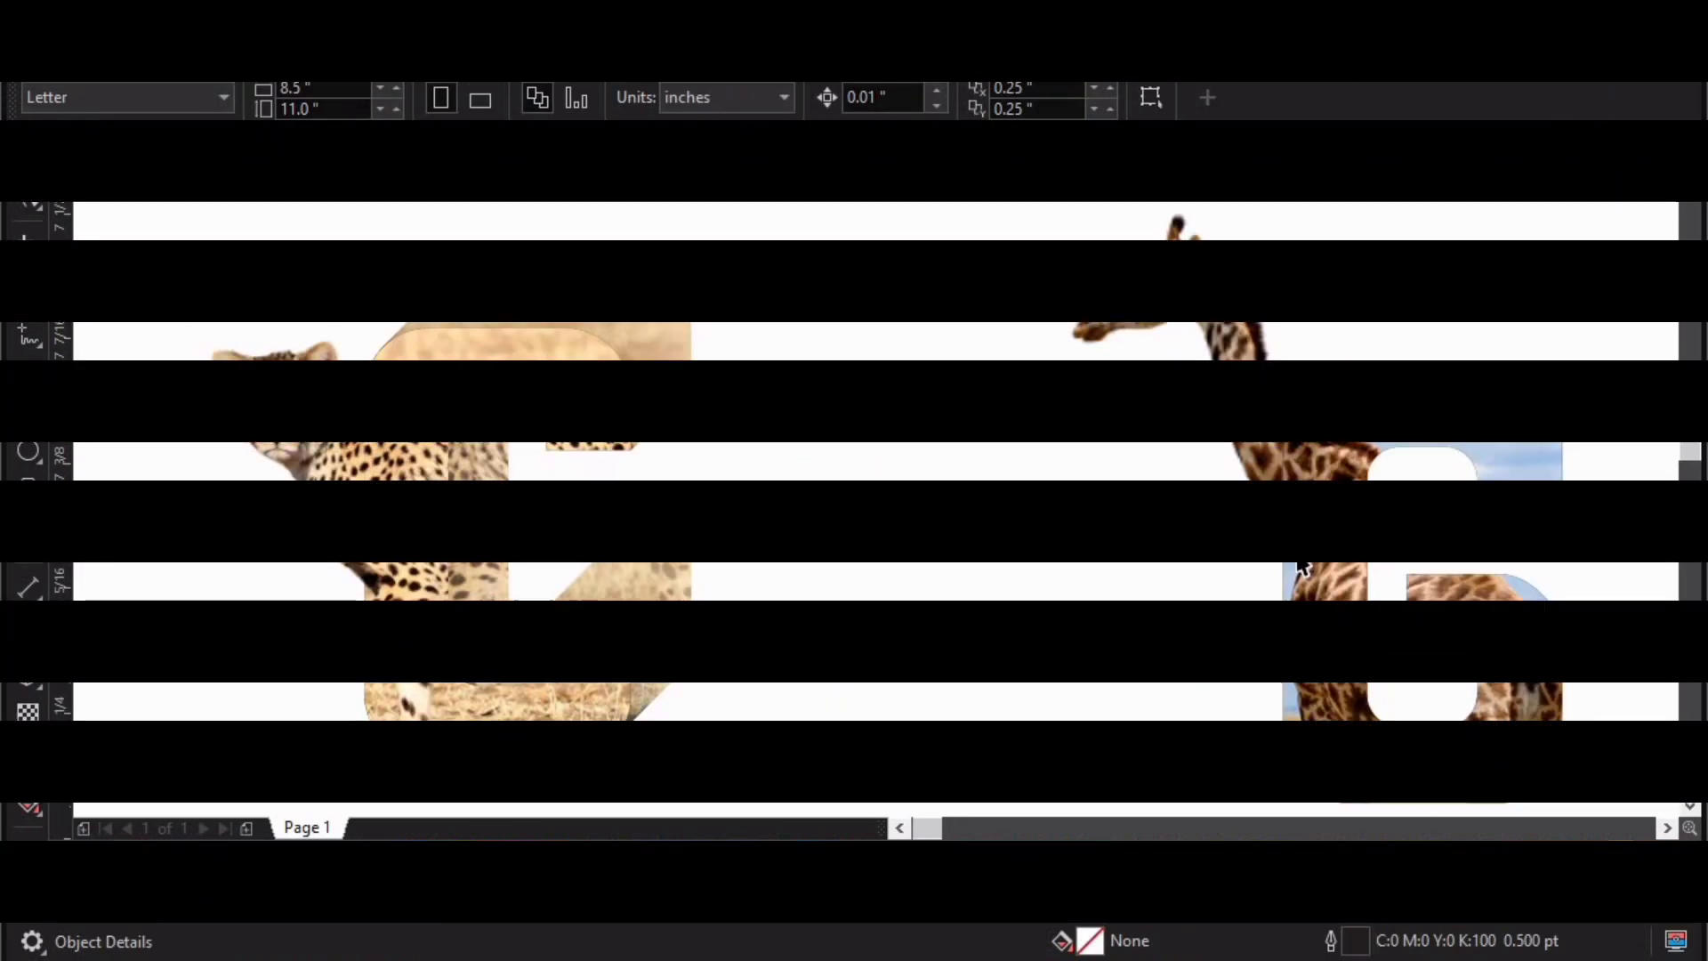